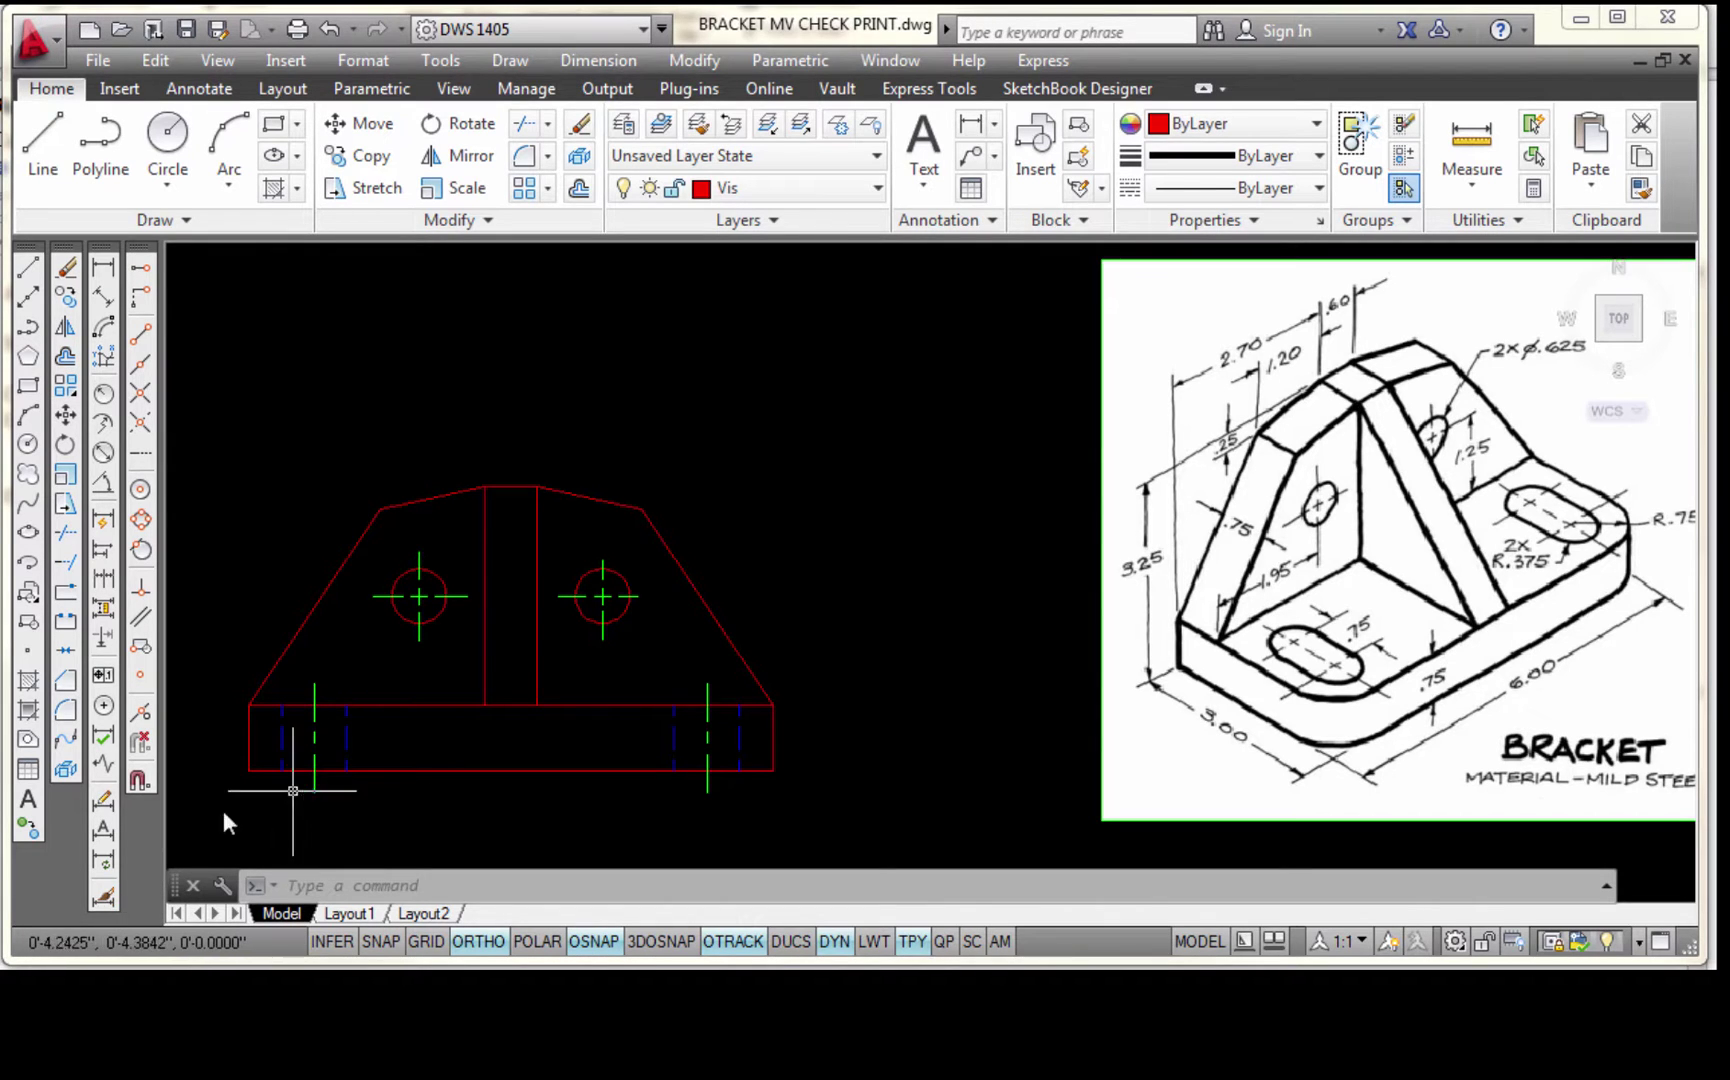
Make ASME SMALL RADII the current dimension style and Text-Dimen the current layer
{"action": "left_click", "coordinate": [105, 898]}
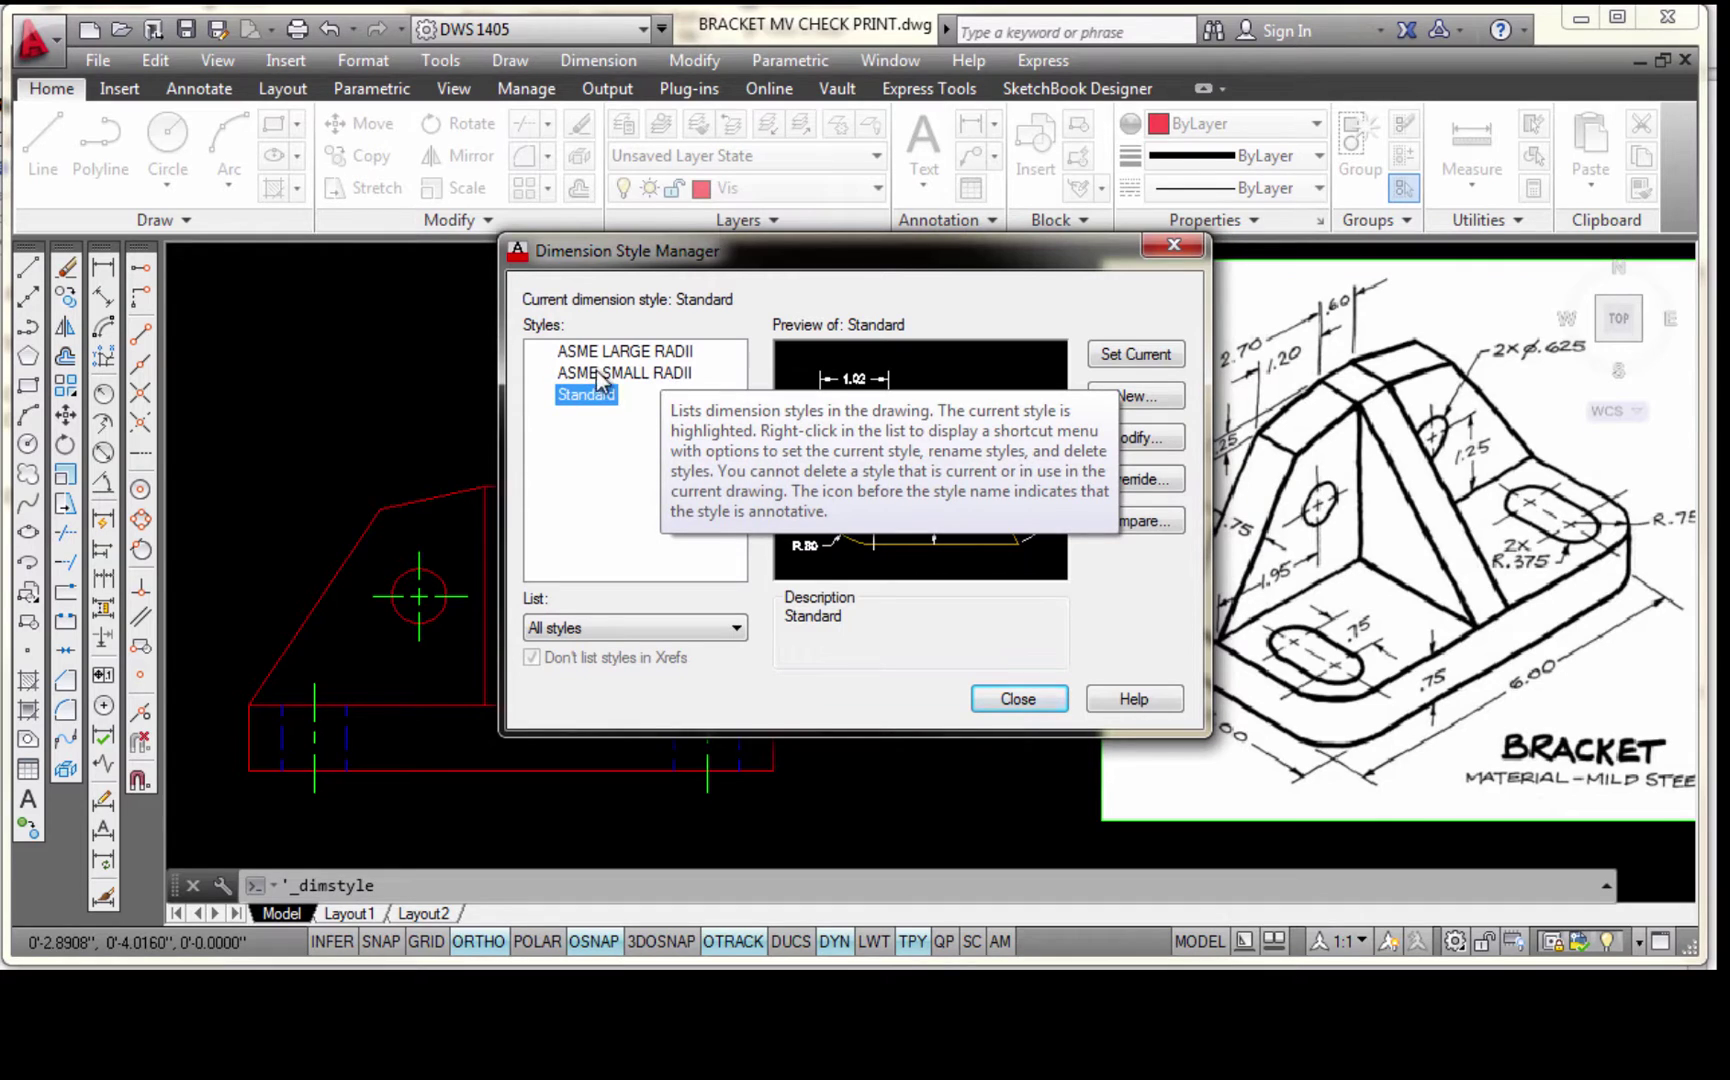
{"action": "left_click", "coordinate": [638, 372]}
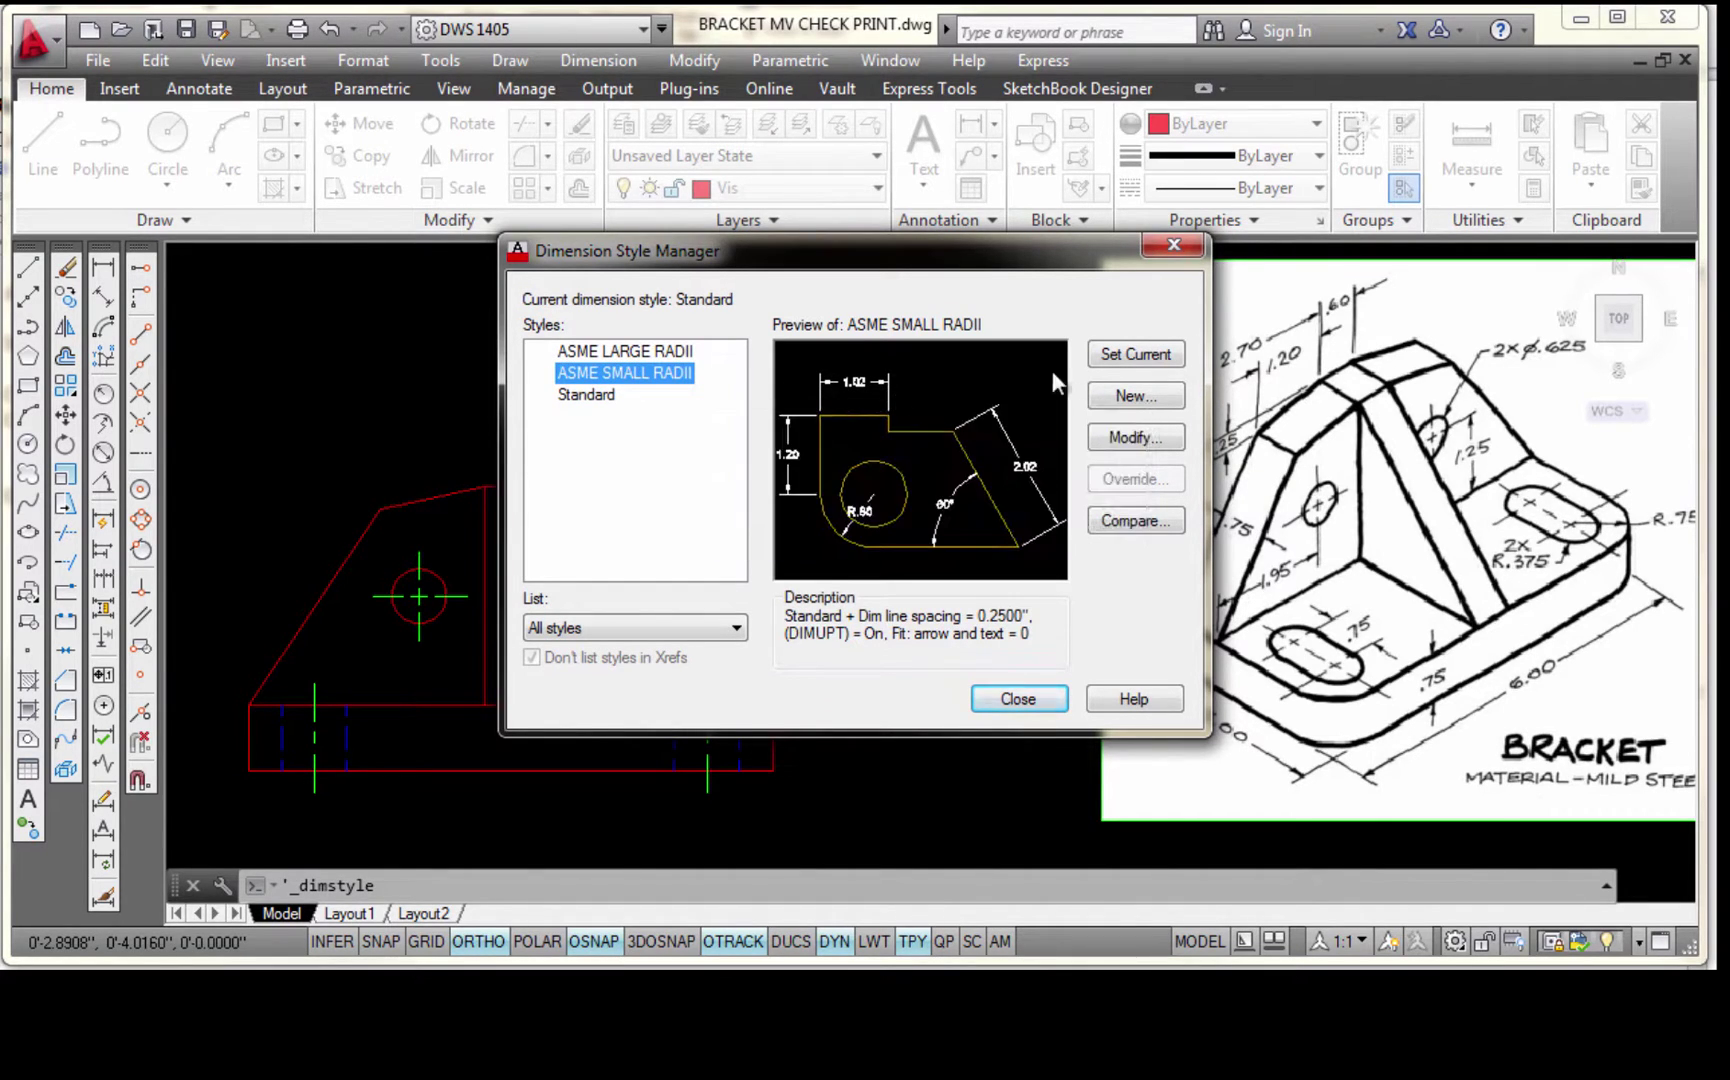
{"action": "left_click", "coordinate": [1124, 356]}
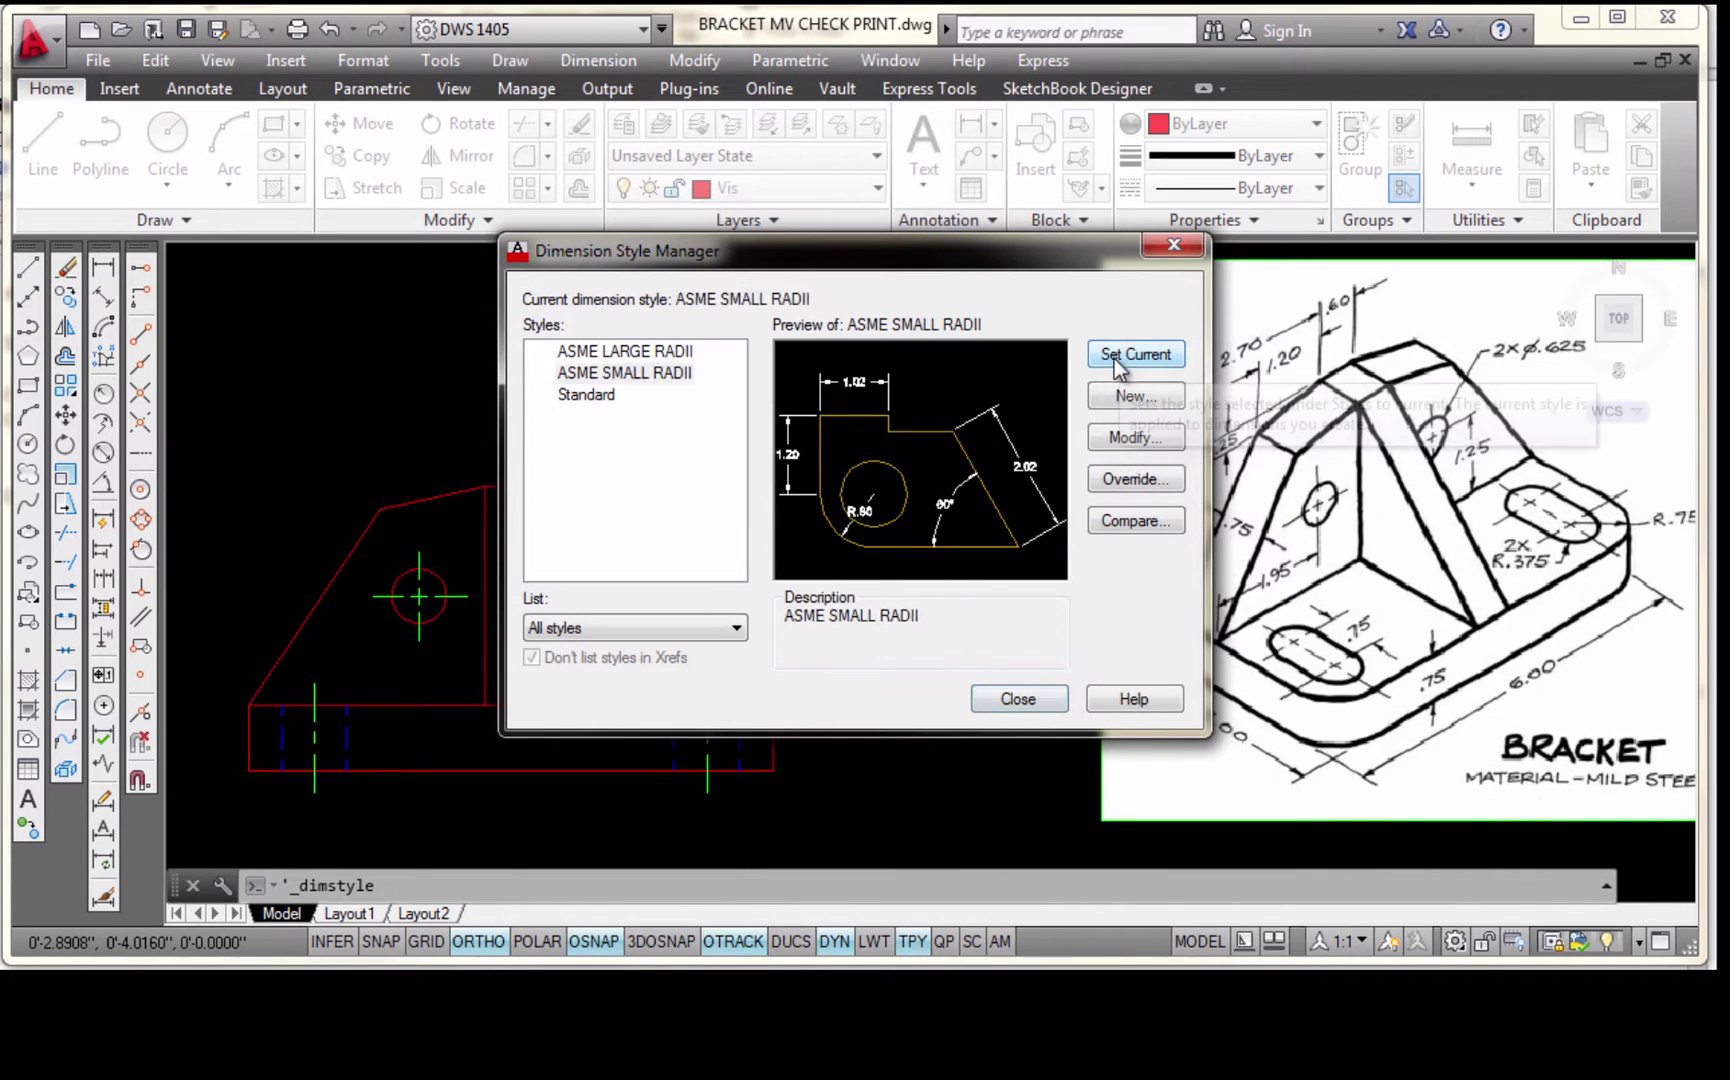
{"action": "left_click", "coordinate": [1018, 700]}
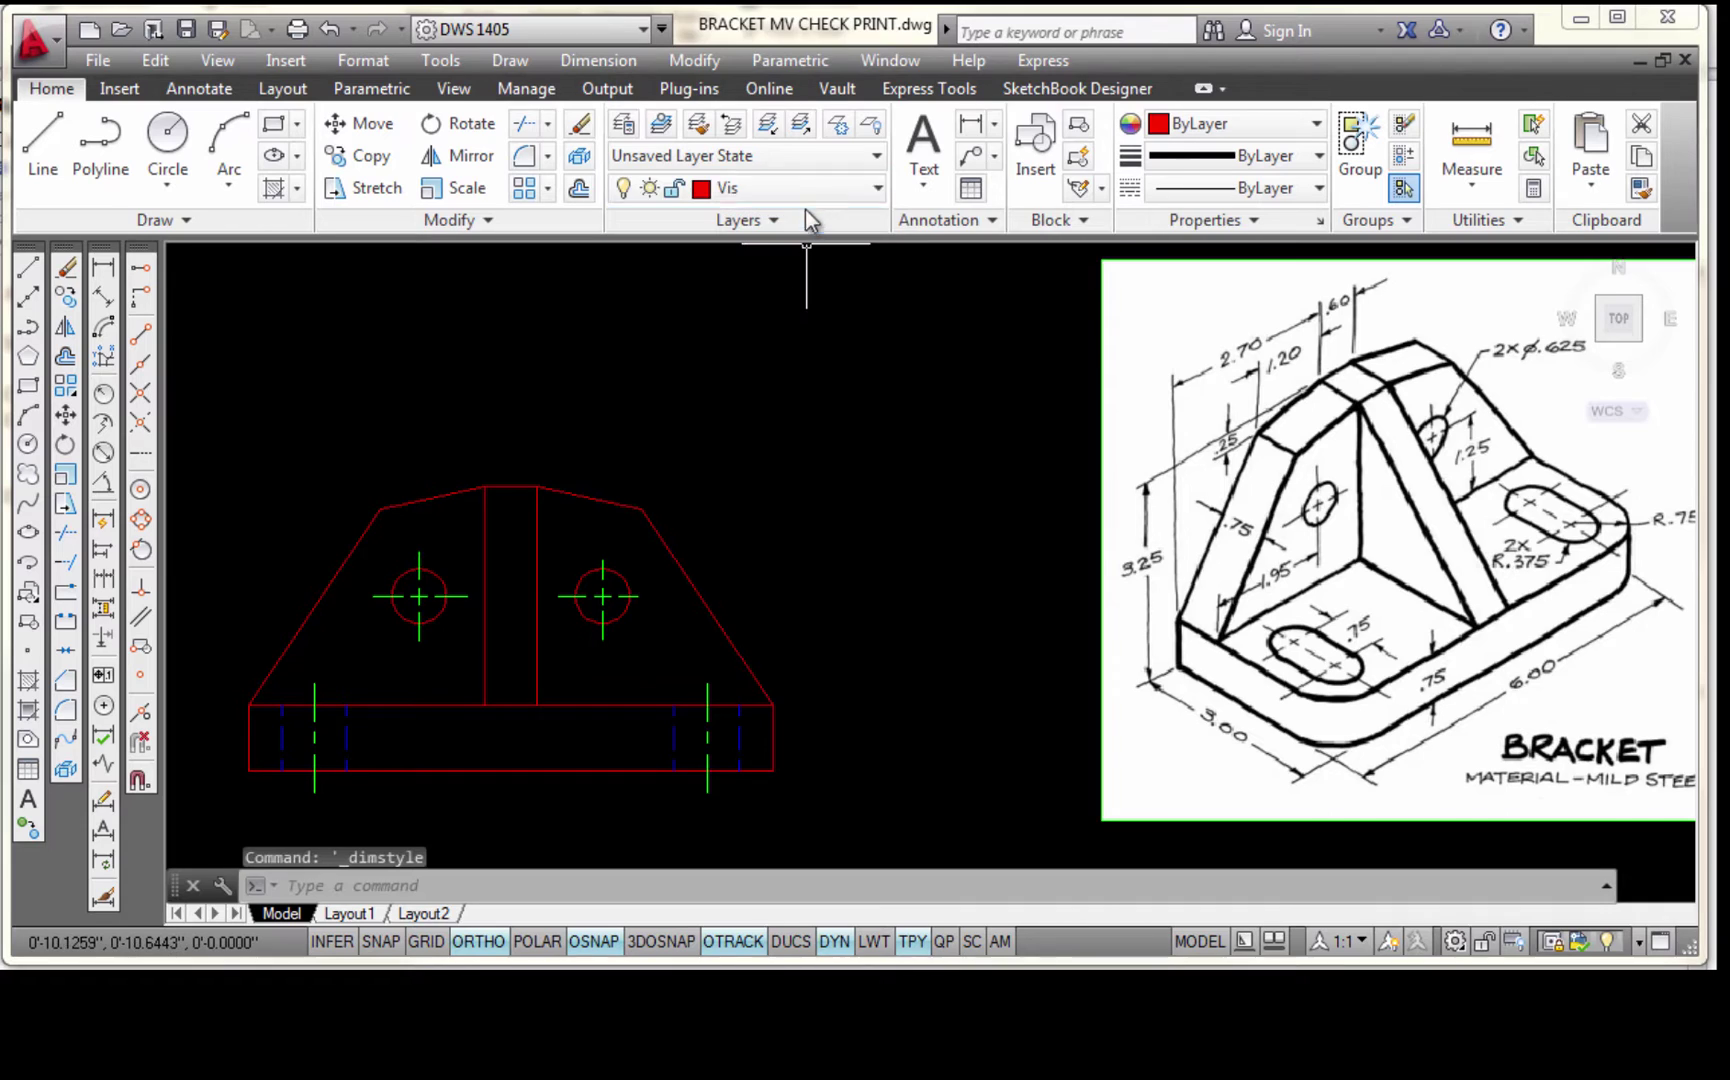
{"action": "left_click", "coordinate": [877, 189]}
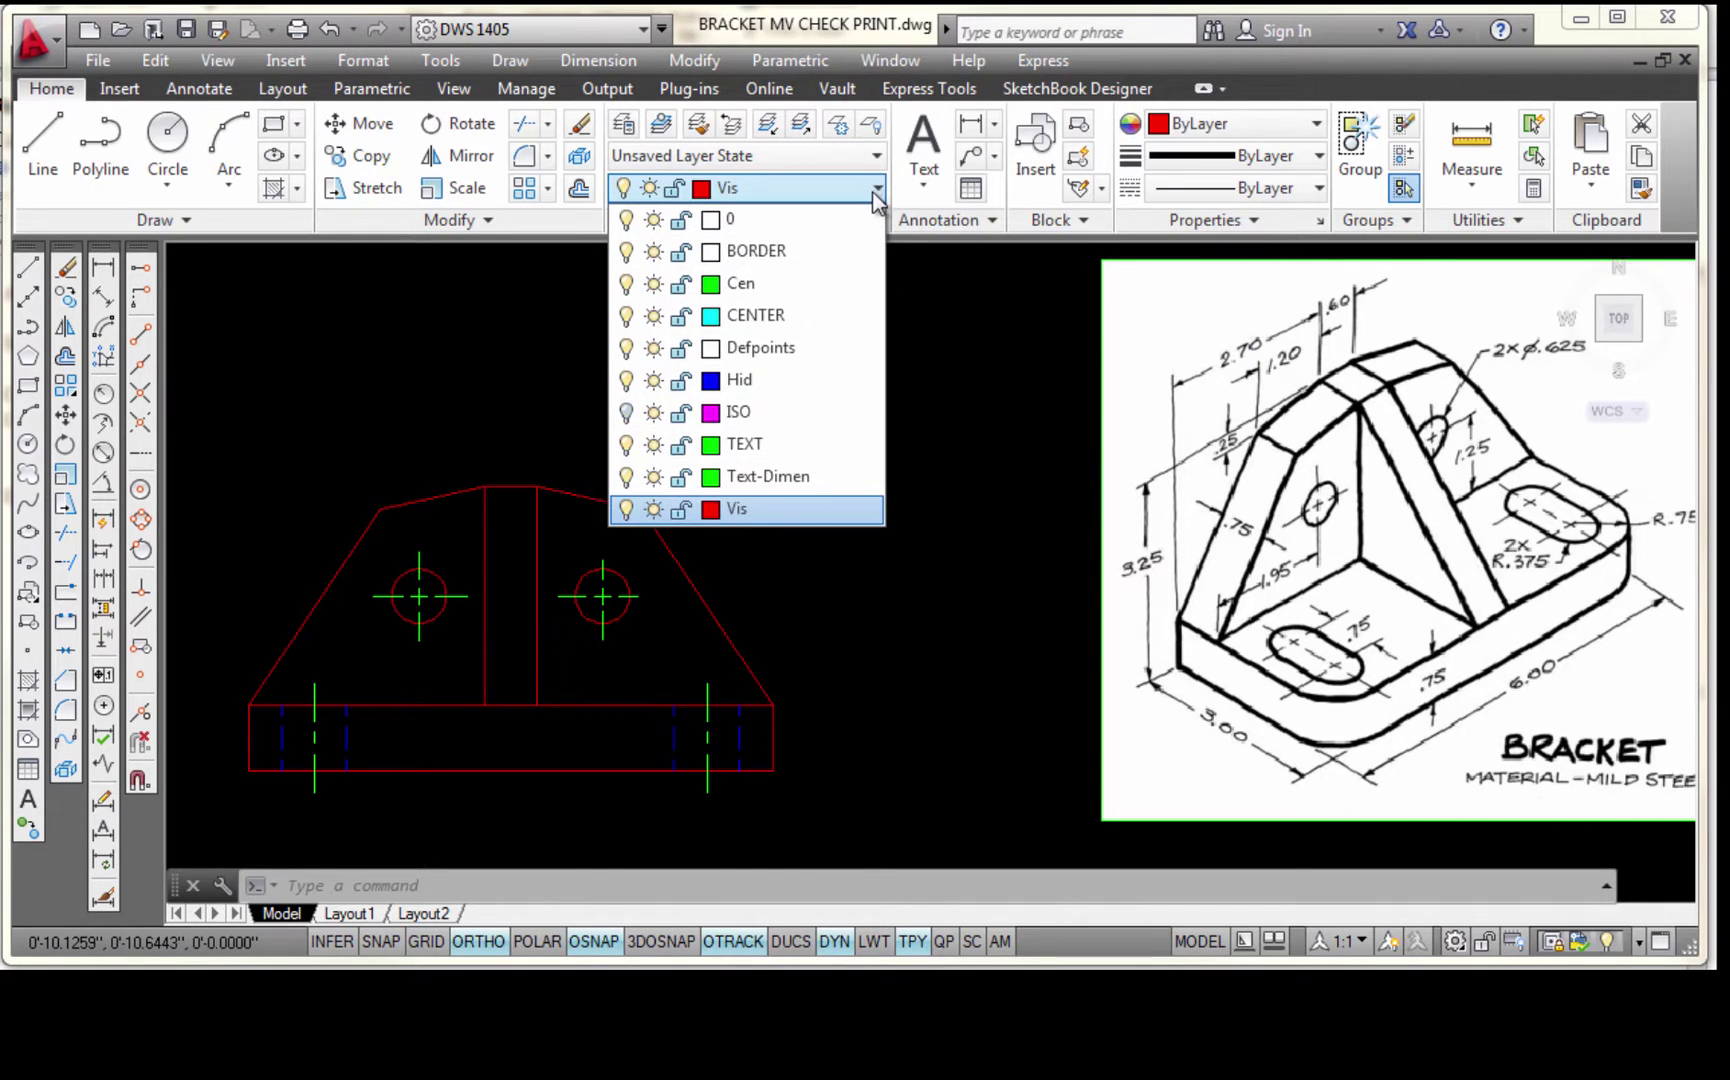
{"action": "left_click", "coordinate": [784, 478]}
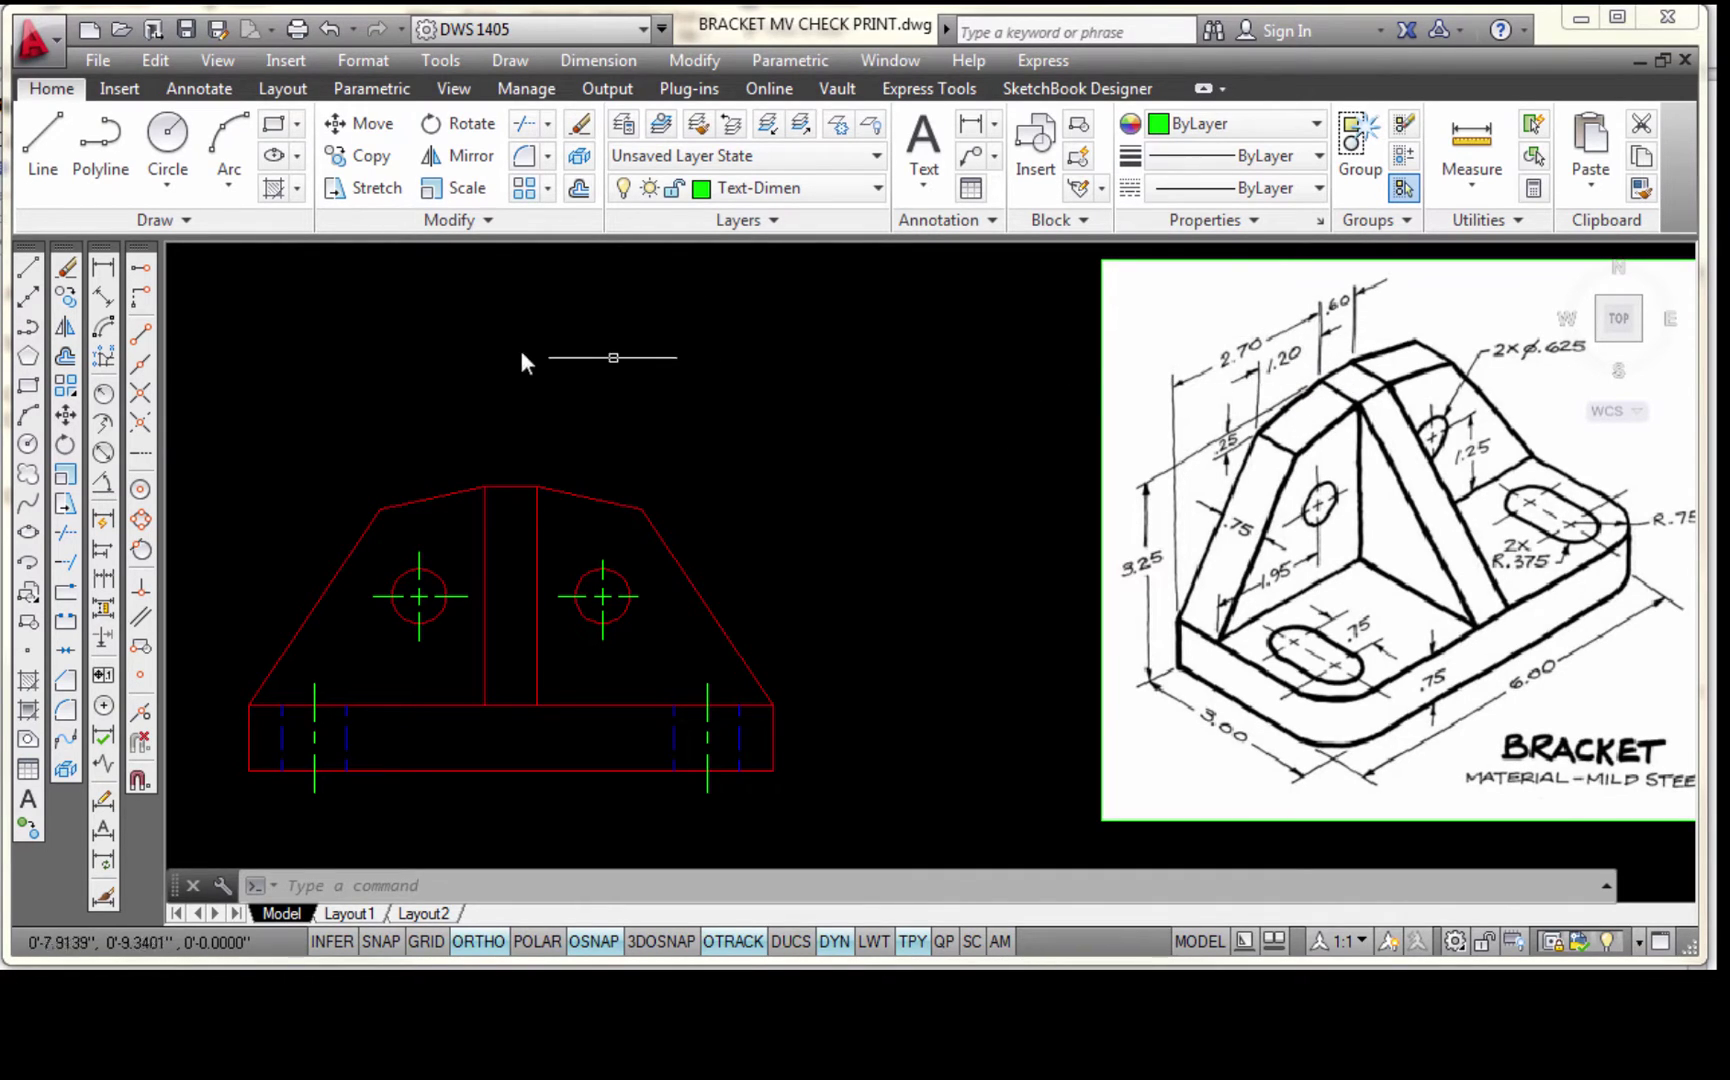
Add a horizontal linear dimension above the front view's left sloped top edge, from the rib corner to the outer corner
{"action": "left_click", "coordinate": [103, 268]}
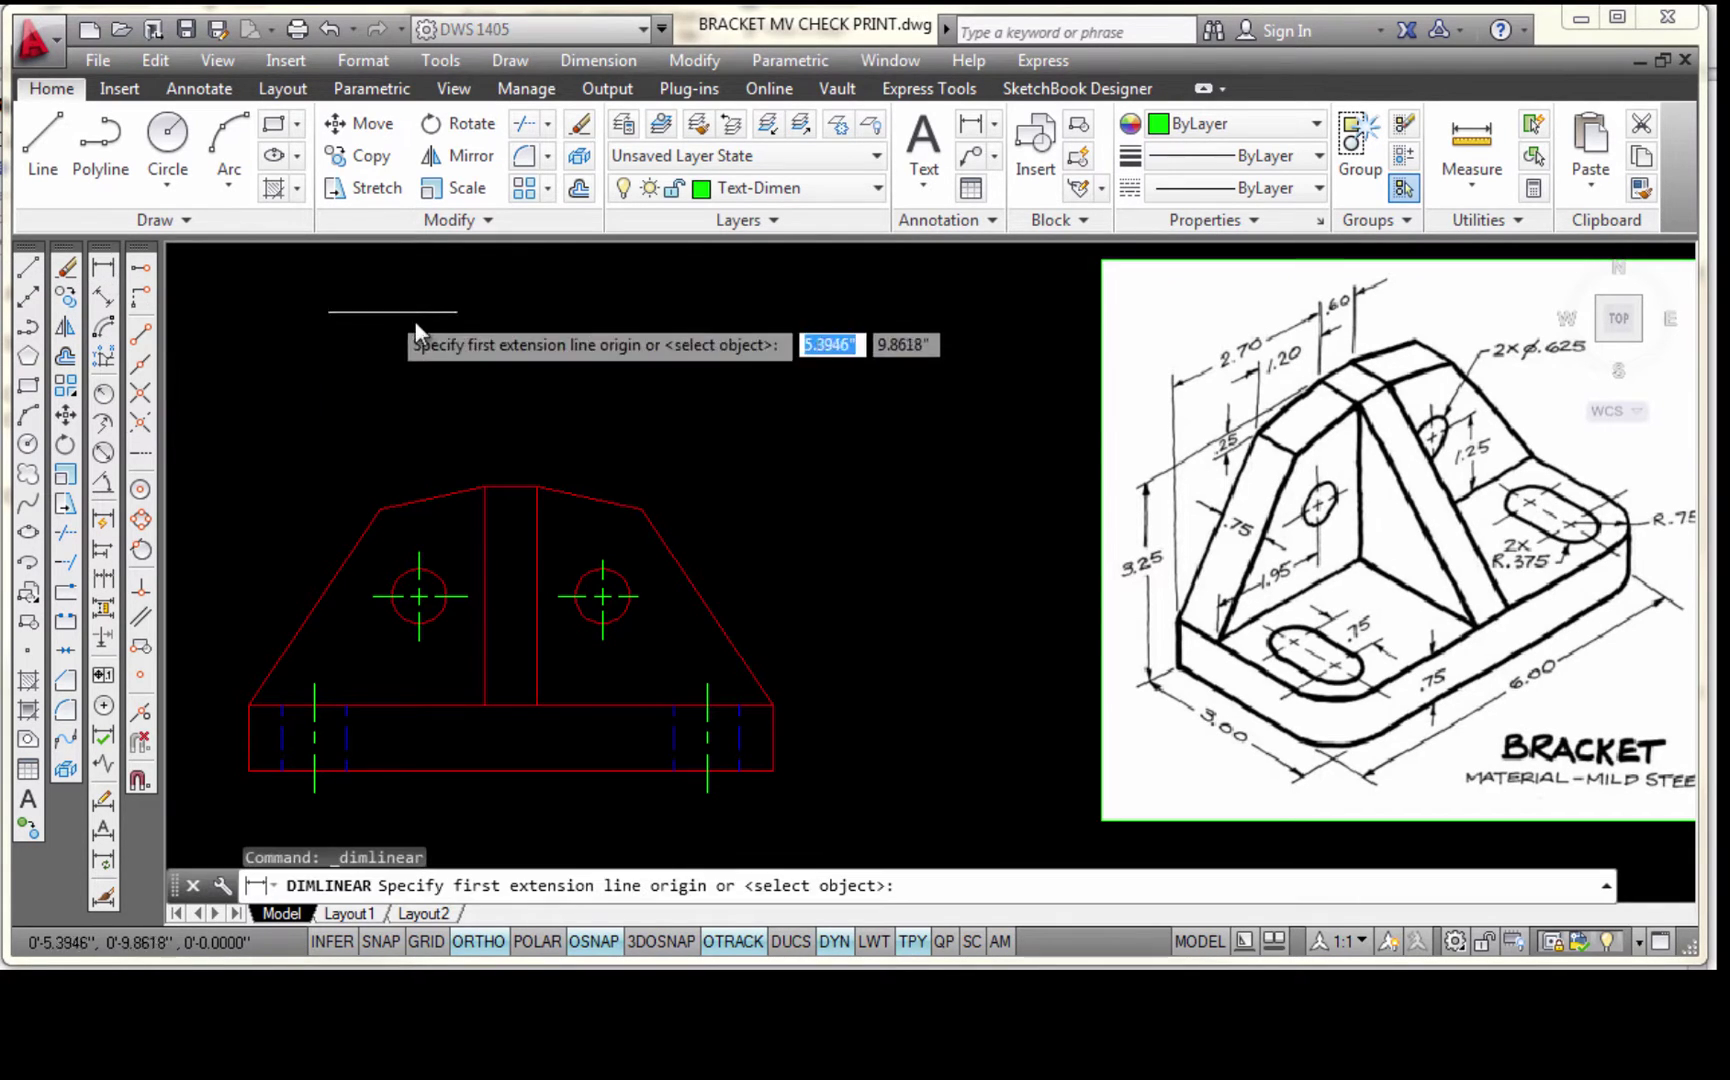
{"action": "left_click", "coordinate": [484, 484]}
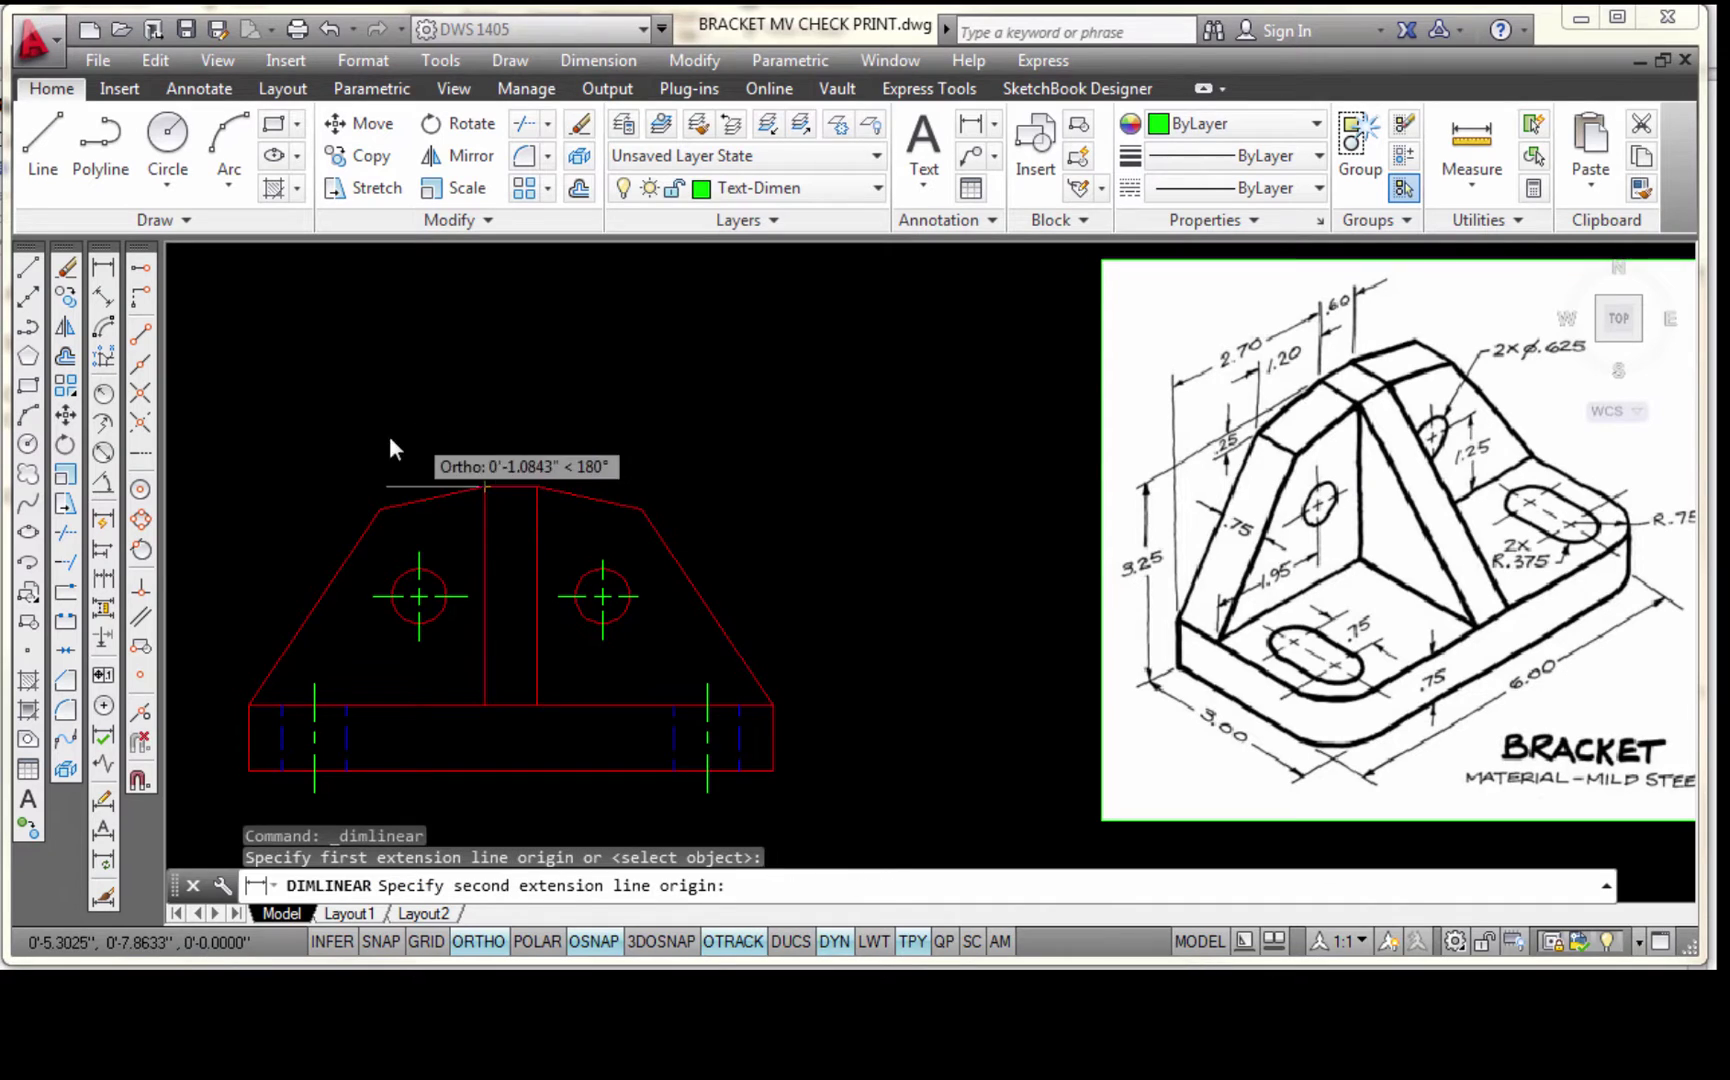
{"action": "left_click", "coordinate": [384, 512]}
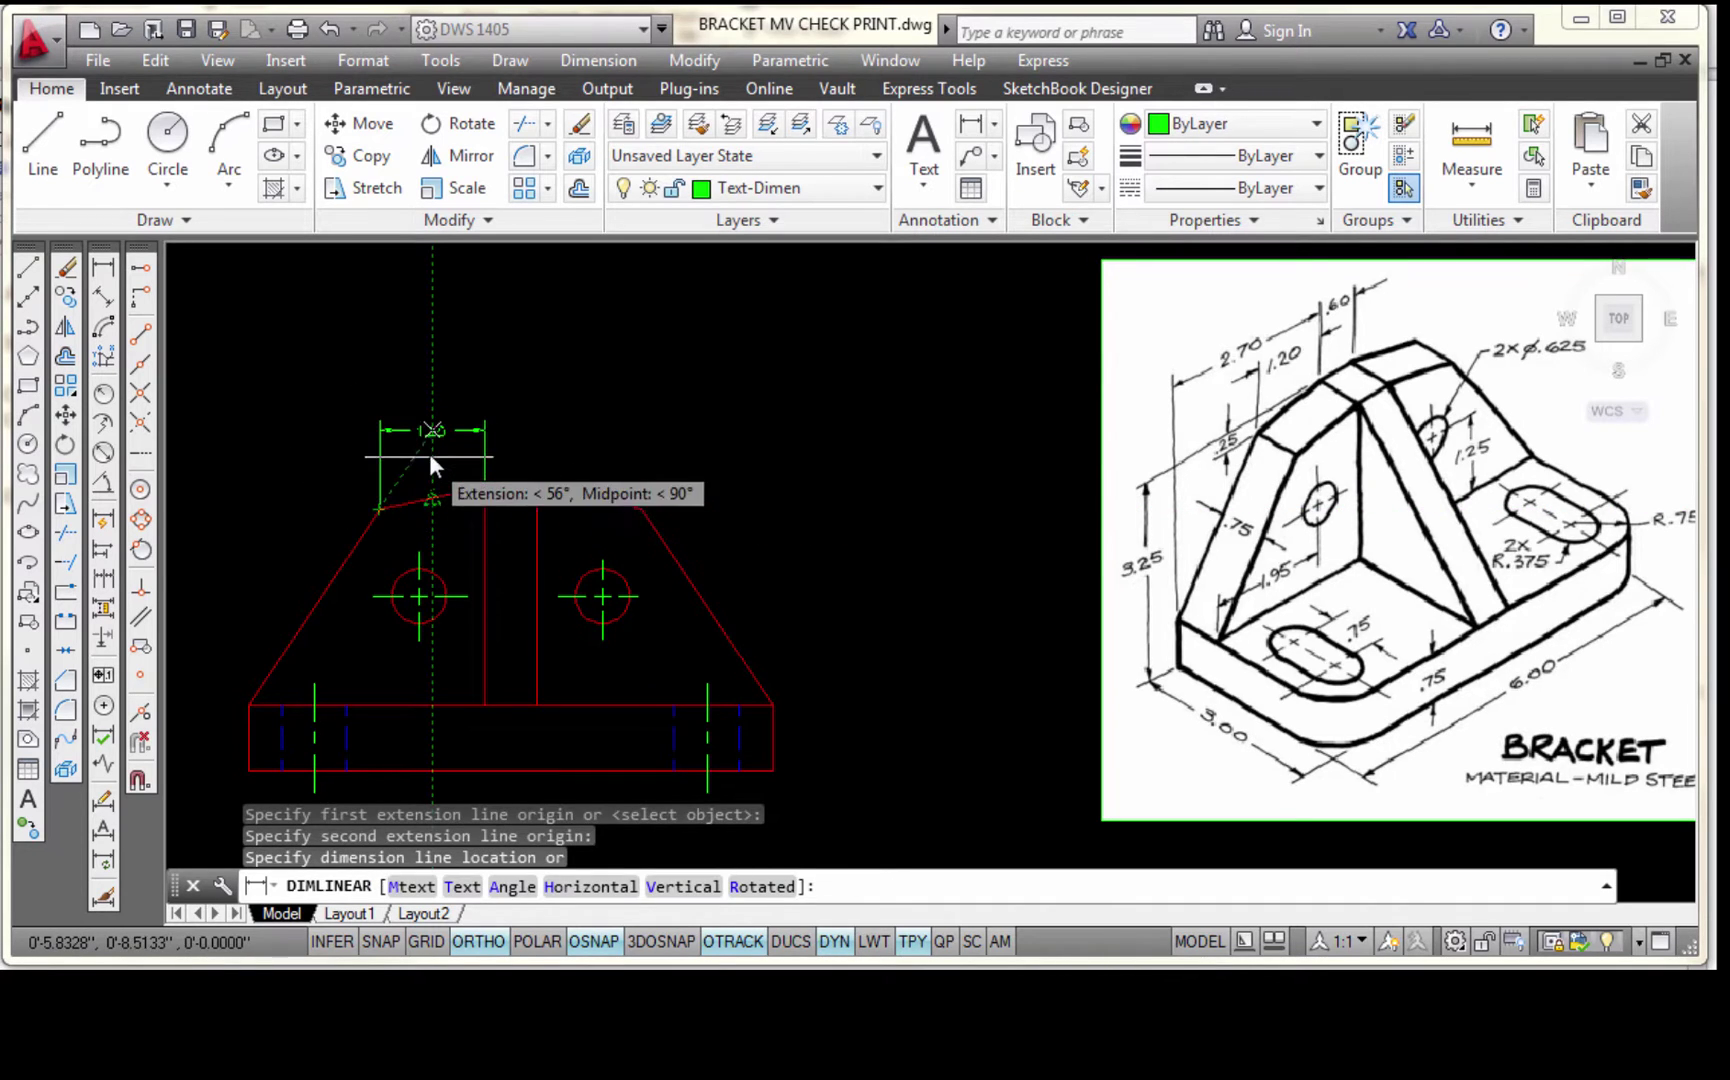
{"action": "scroll", "coordinate": [428, 449], "scroll_direction": "up", "scroll_amount": 2}
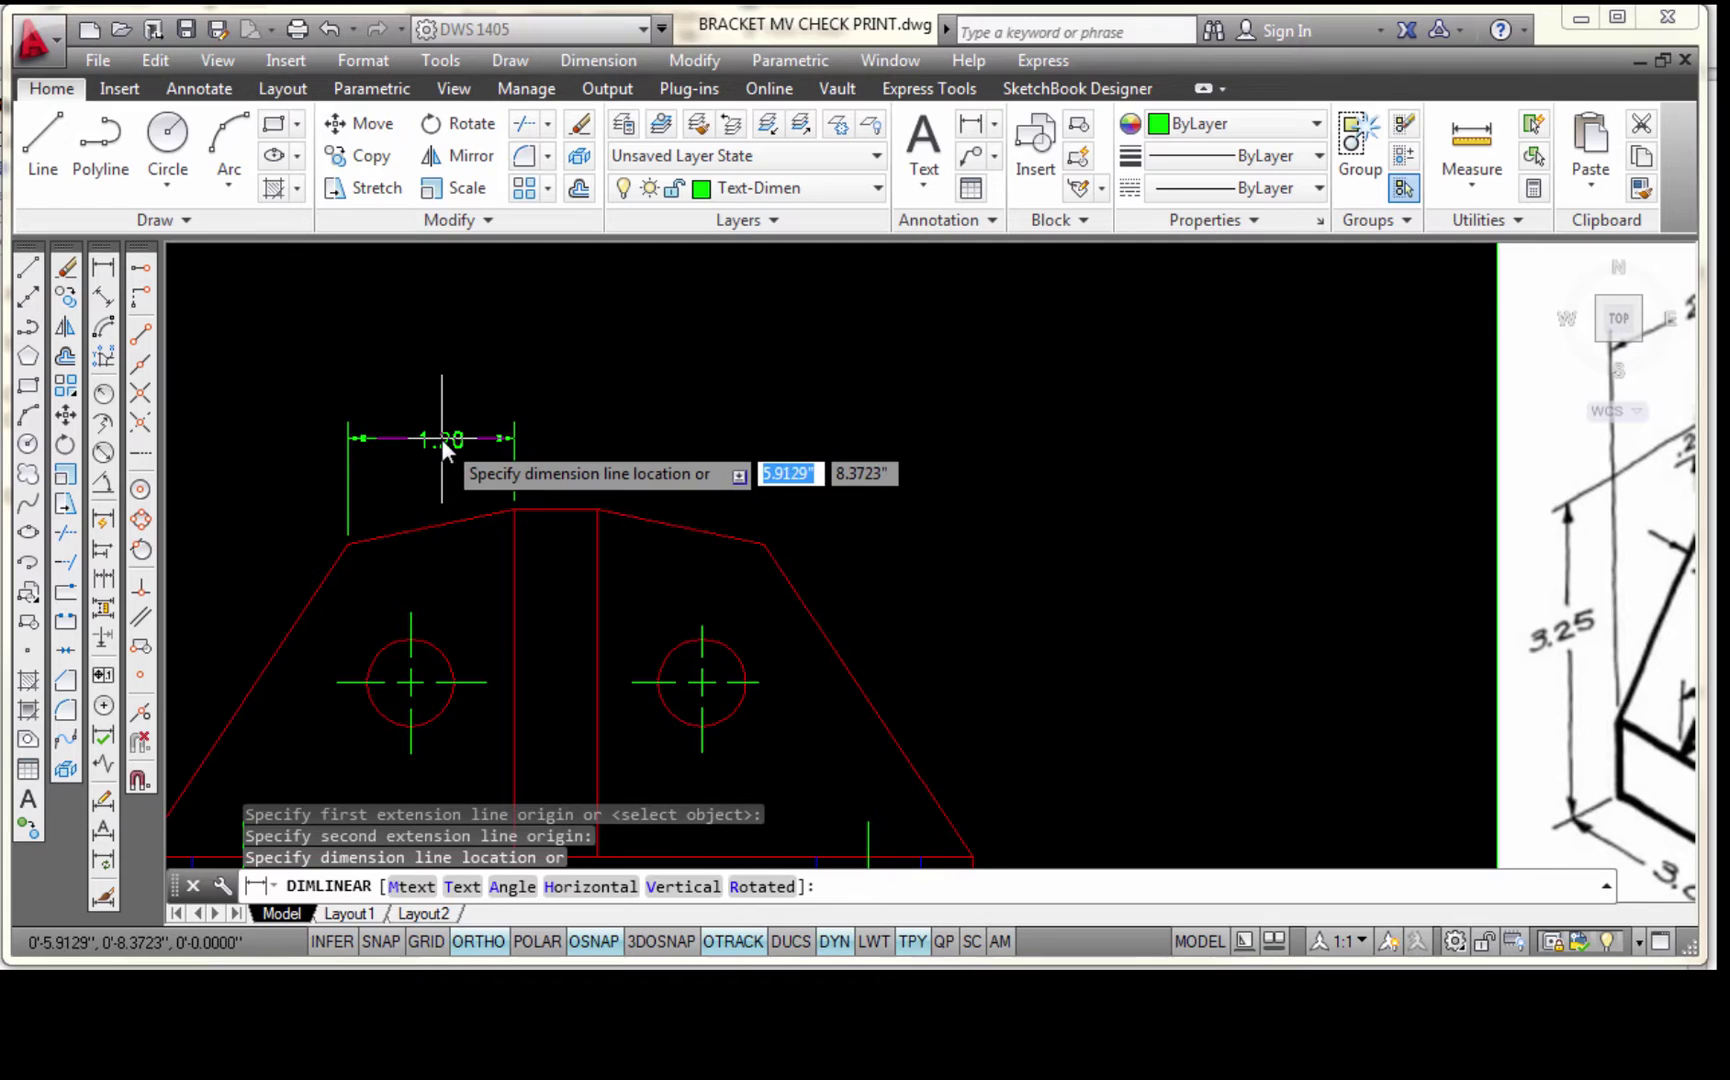
{"action": "middle_click_drag", "start_coordinate": [427, 445], "coordinate": [428, 413]}
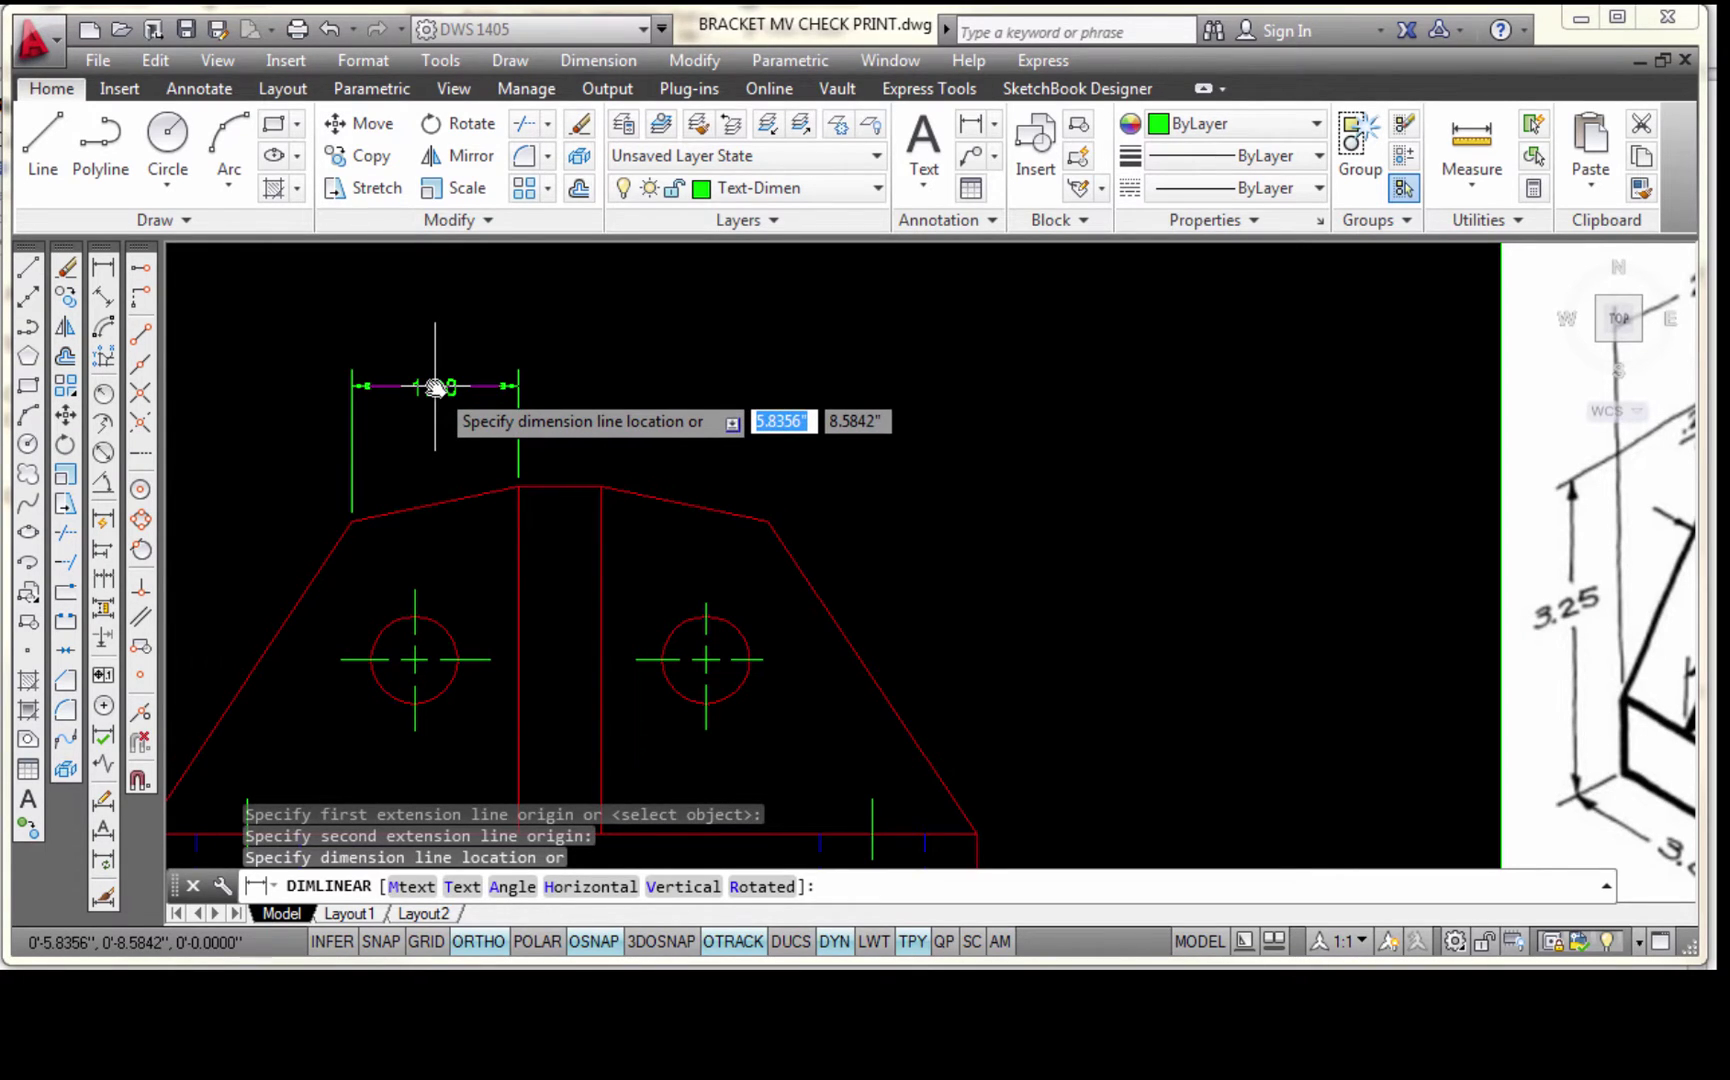
{"action": "left_click", "coordinate": [435, 387]}
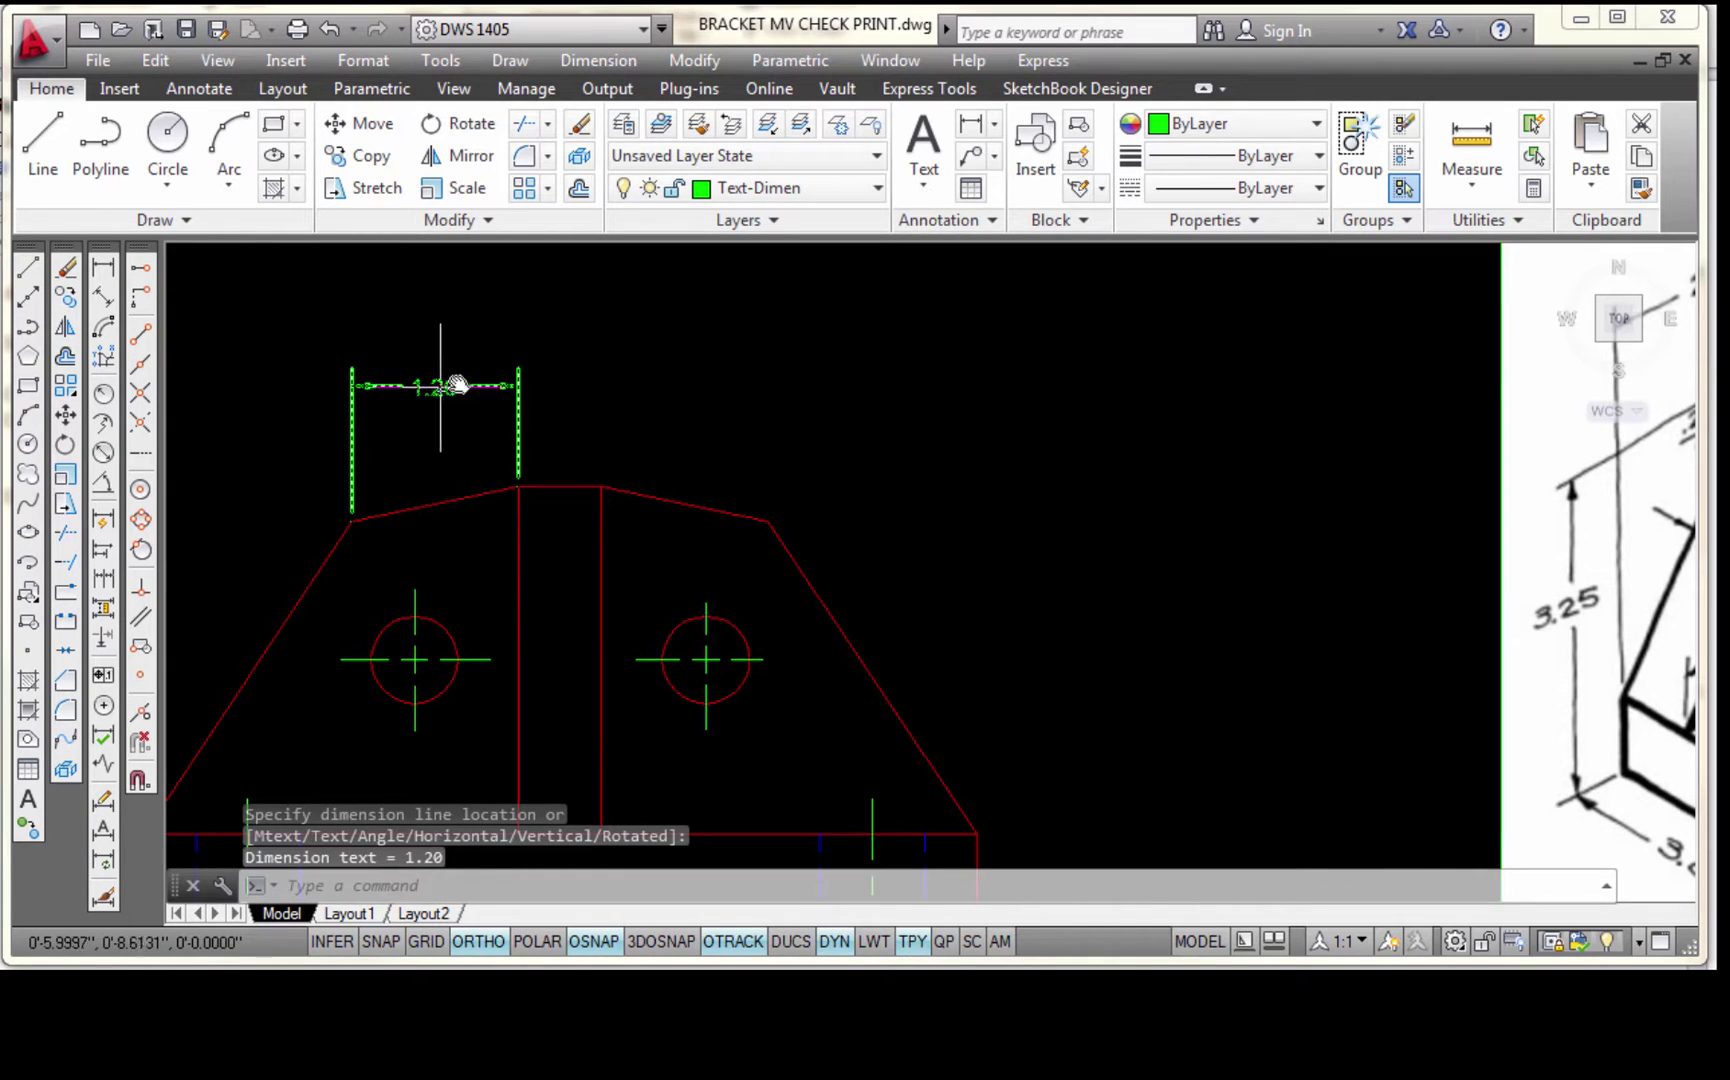
Offset the rib's short horizontal top edge upward by .4 as a guide line for dimension placement
{"action": "left_click", "coordinate": [579, 189]}
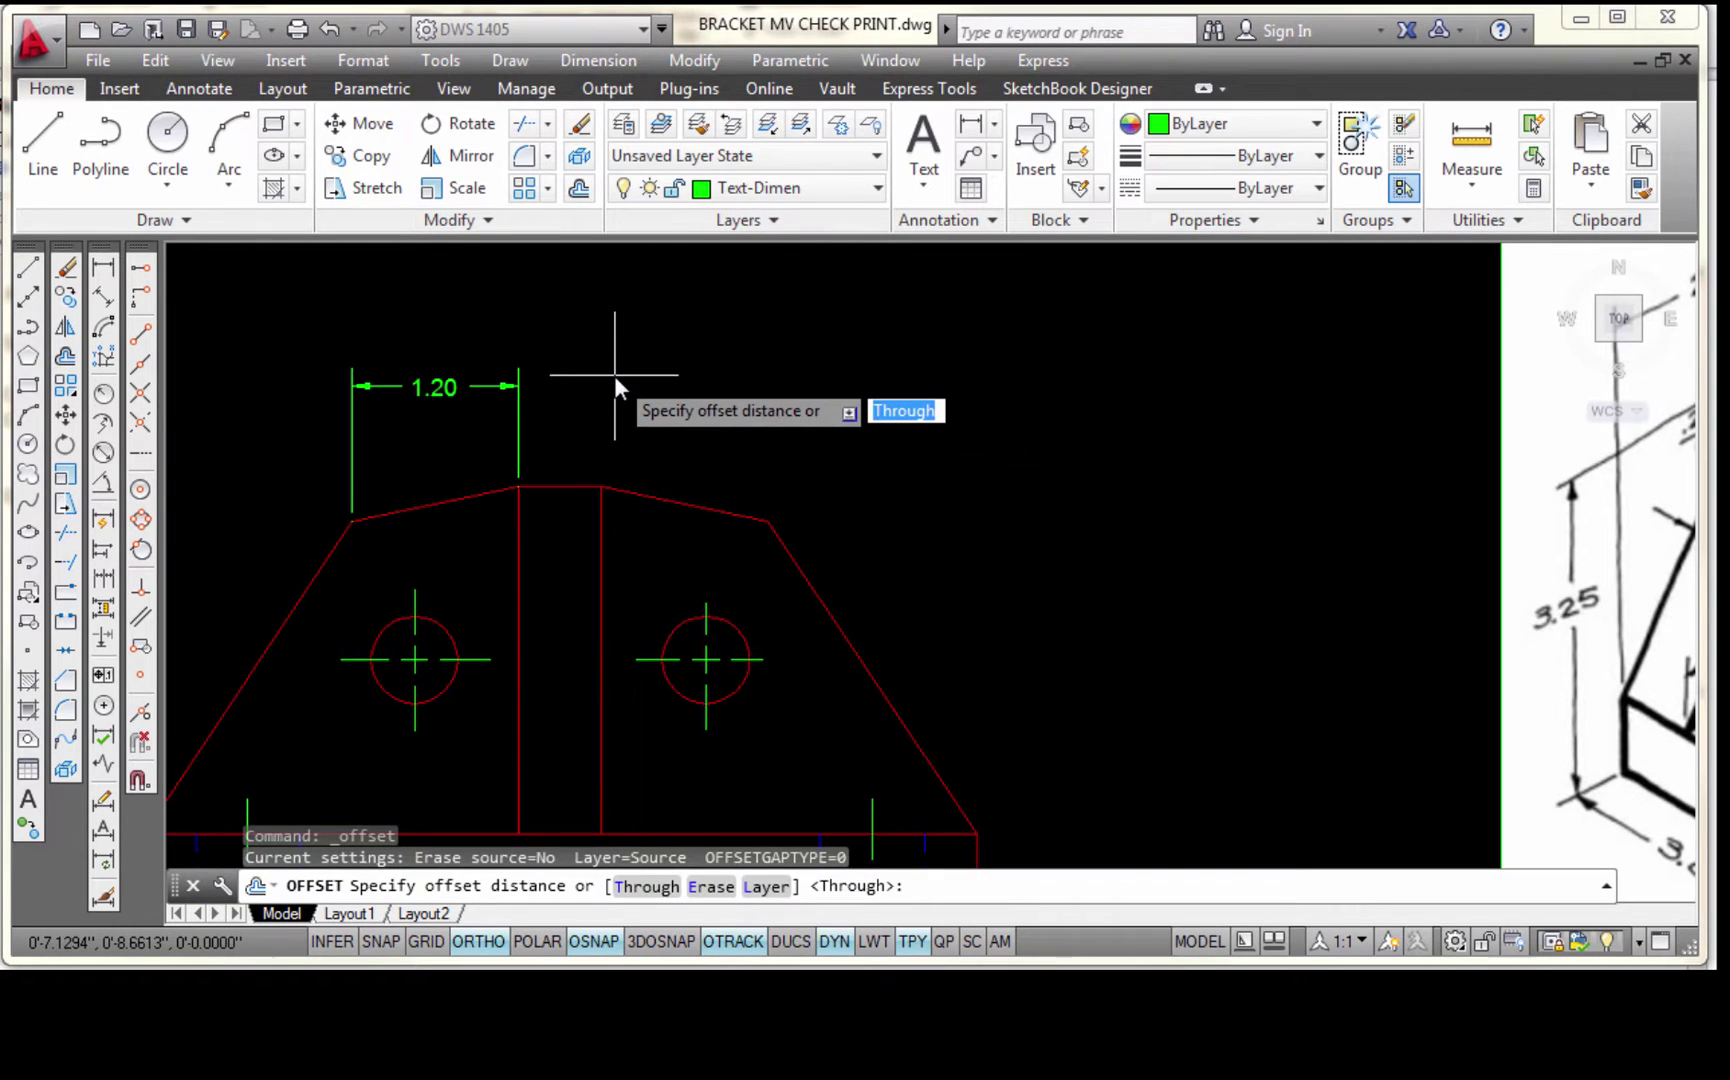
{"action": "type", "text": ".4"}
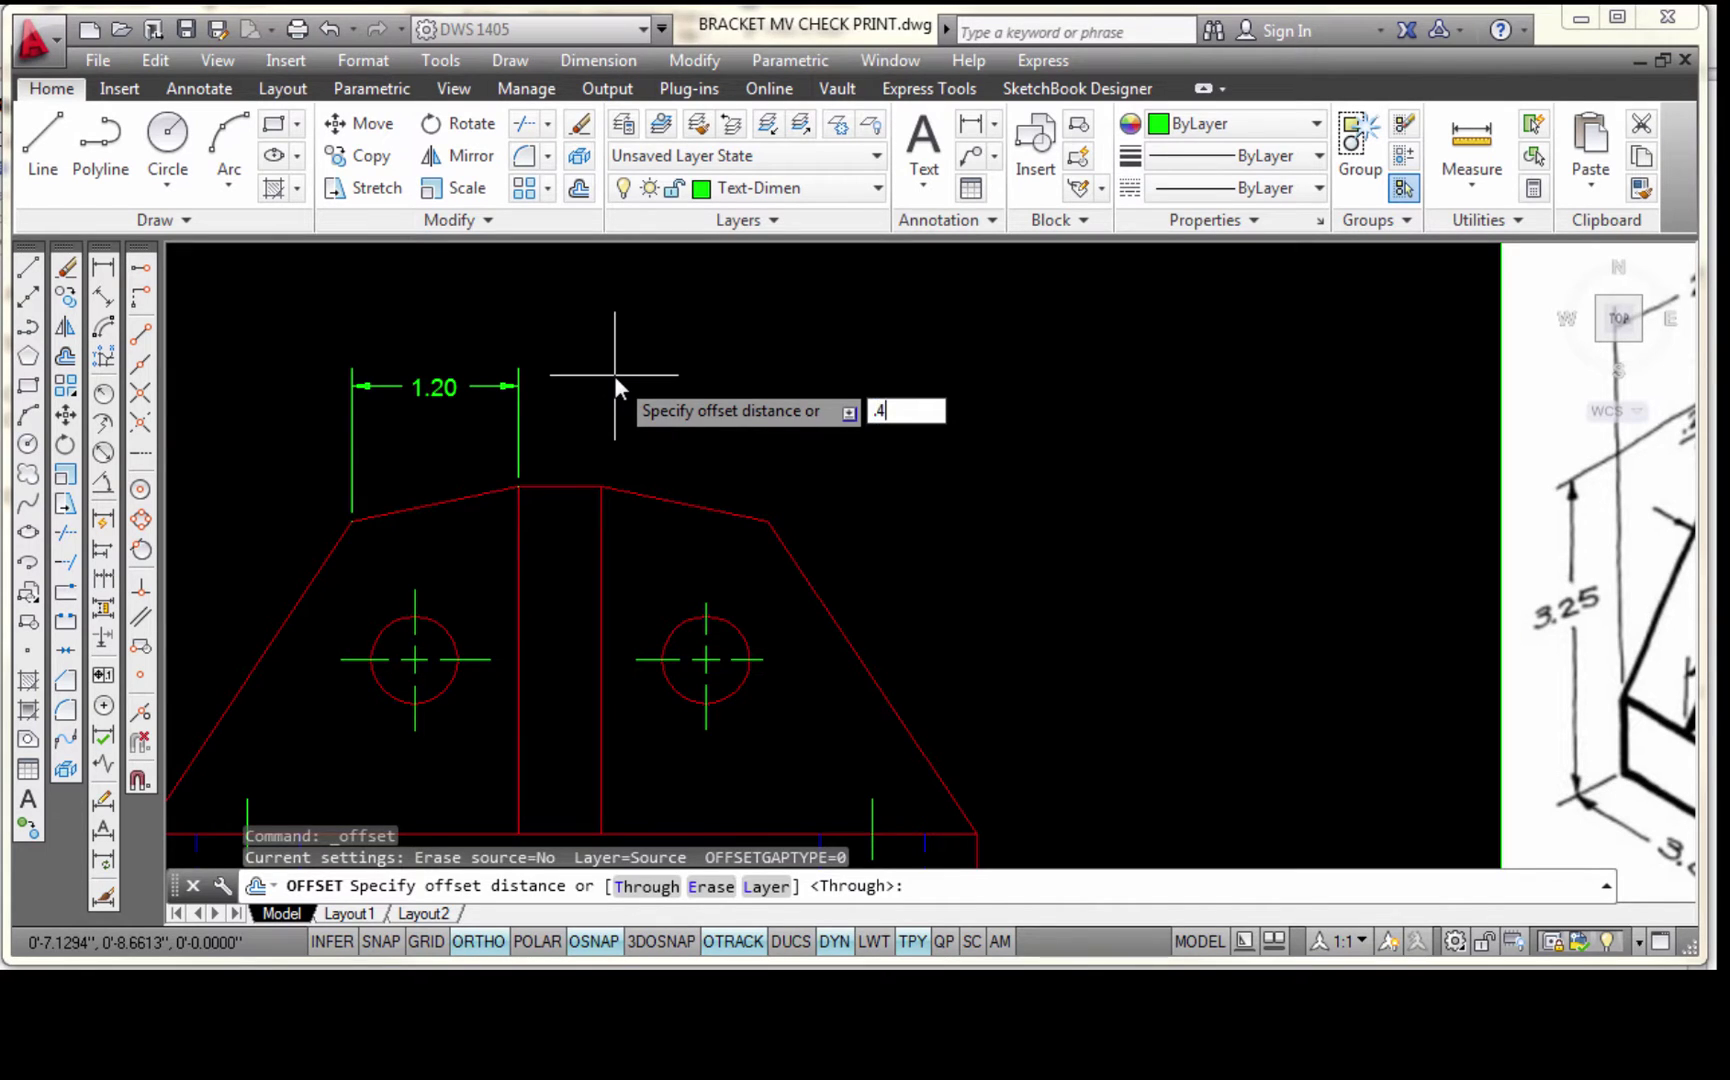
{"action": "key", "text": "Return"}
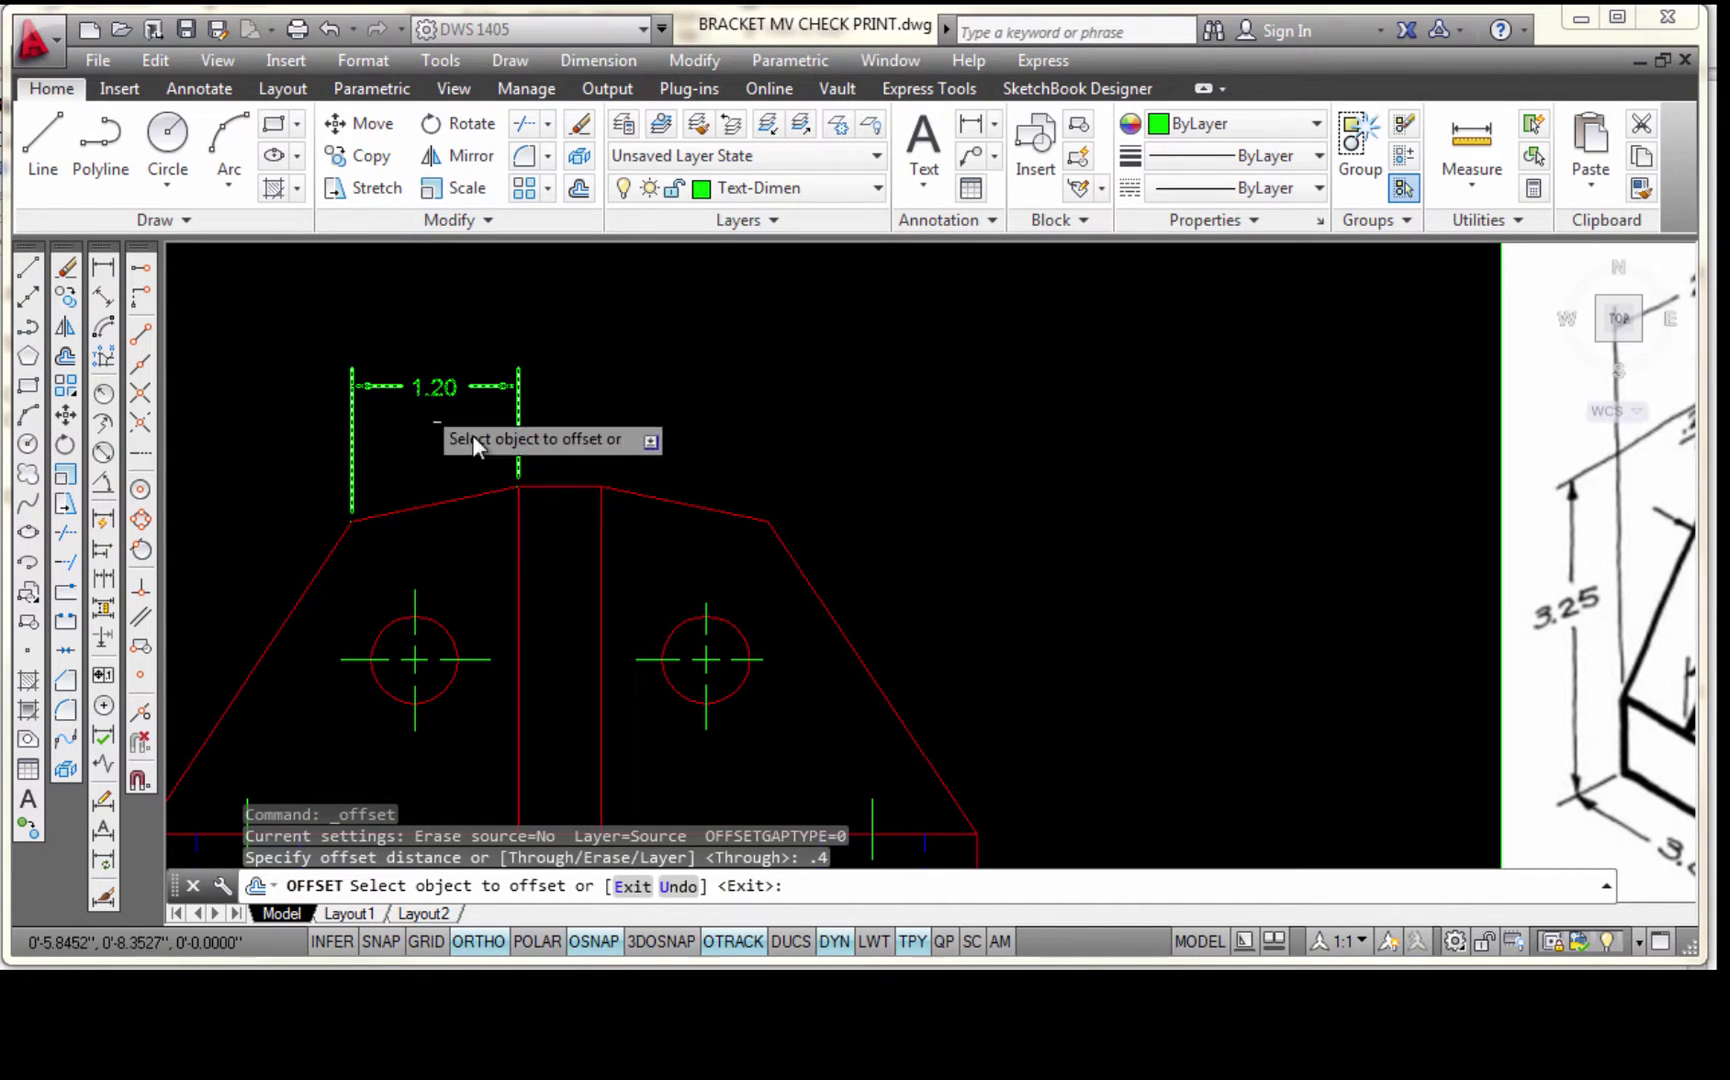
{"action": "left_click", "coordinate": [564, 488]}
{"action": "left_click", "coordinate": [610, 386]}
{"action": "key", "text": "Escape"}
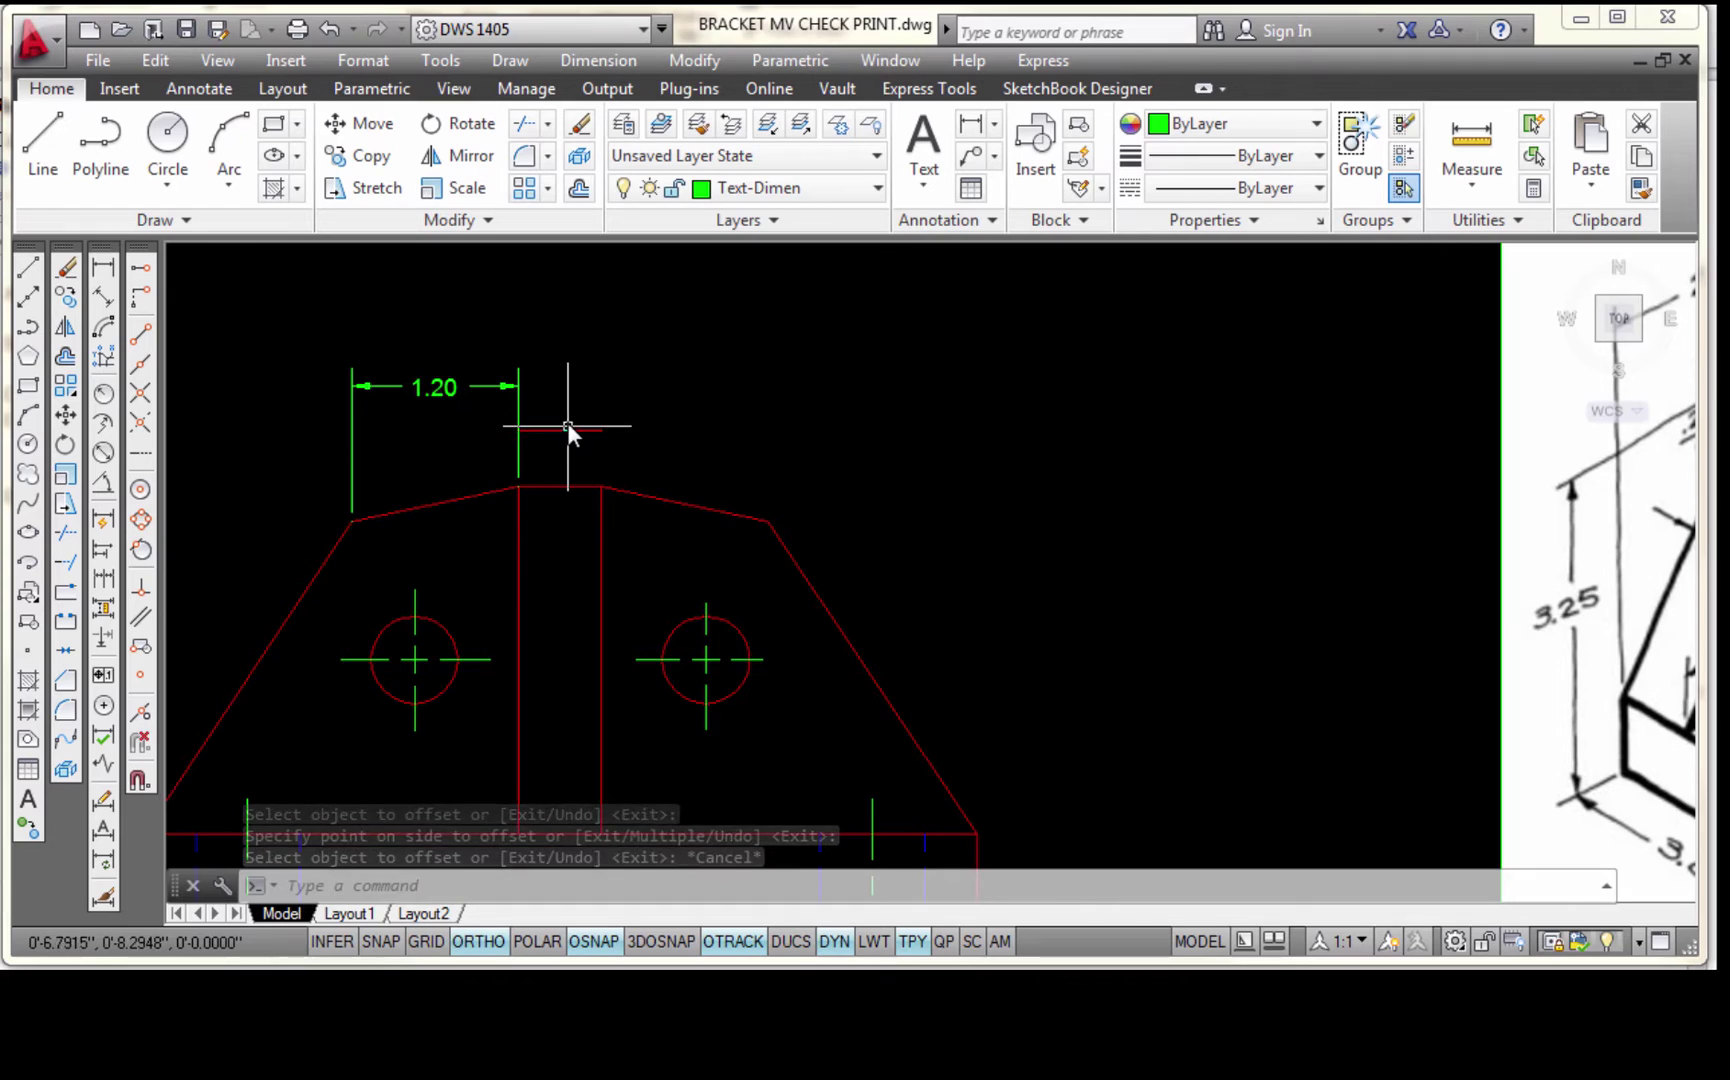
Align the sloped edge's dimension line with the offset guide line above the rib, and erase the guide line
{"action": "left_click", "coordinate": [475, 390]}
{"action": "left_click", "coordinate": [473, 387]}
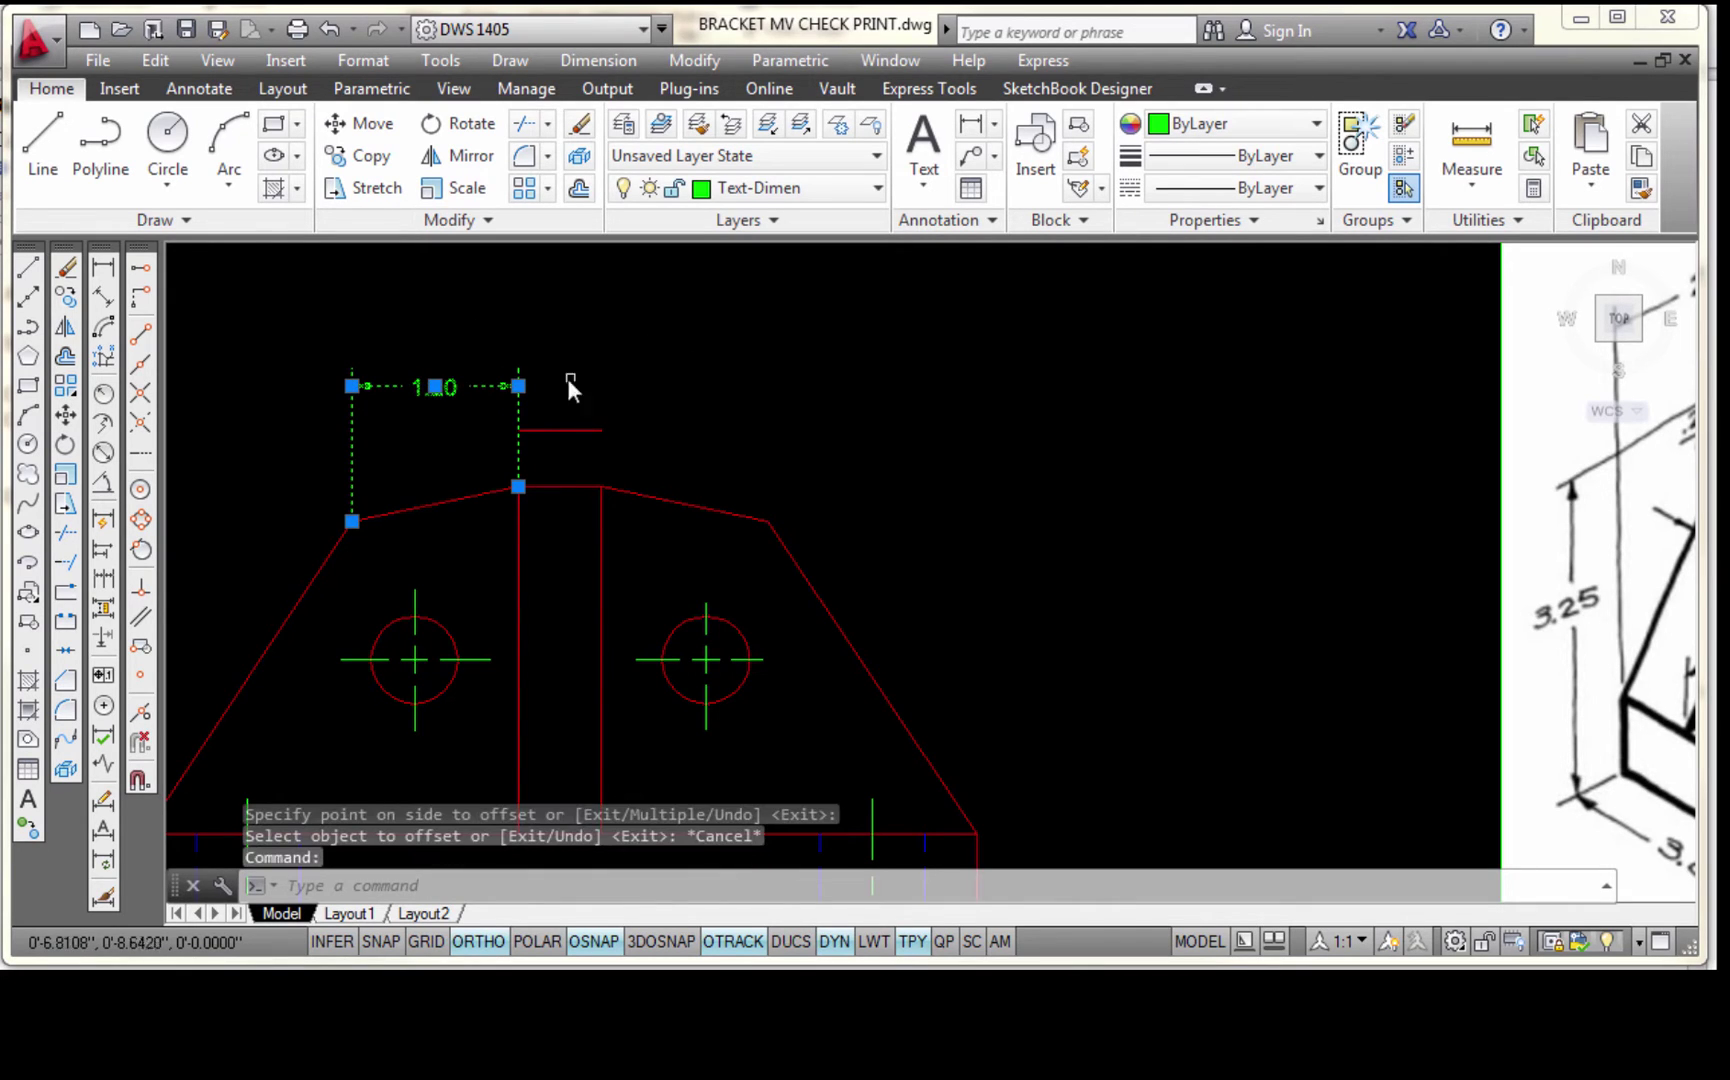
{"action": "left_click", "coordinate": [517, 385]}
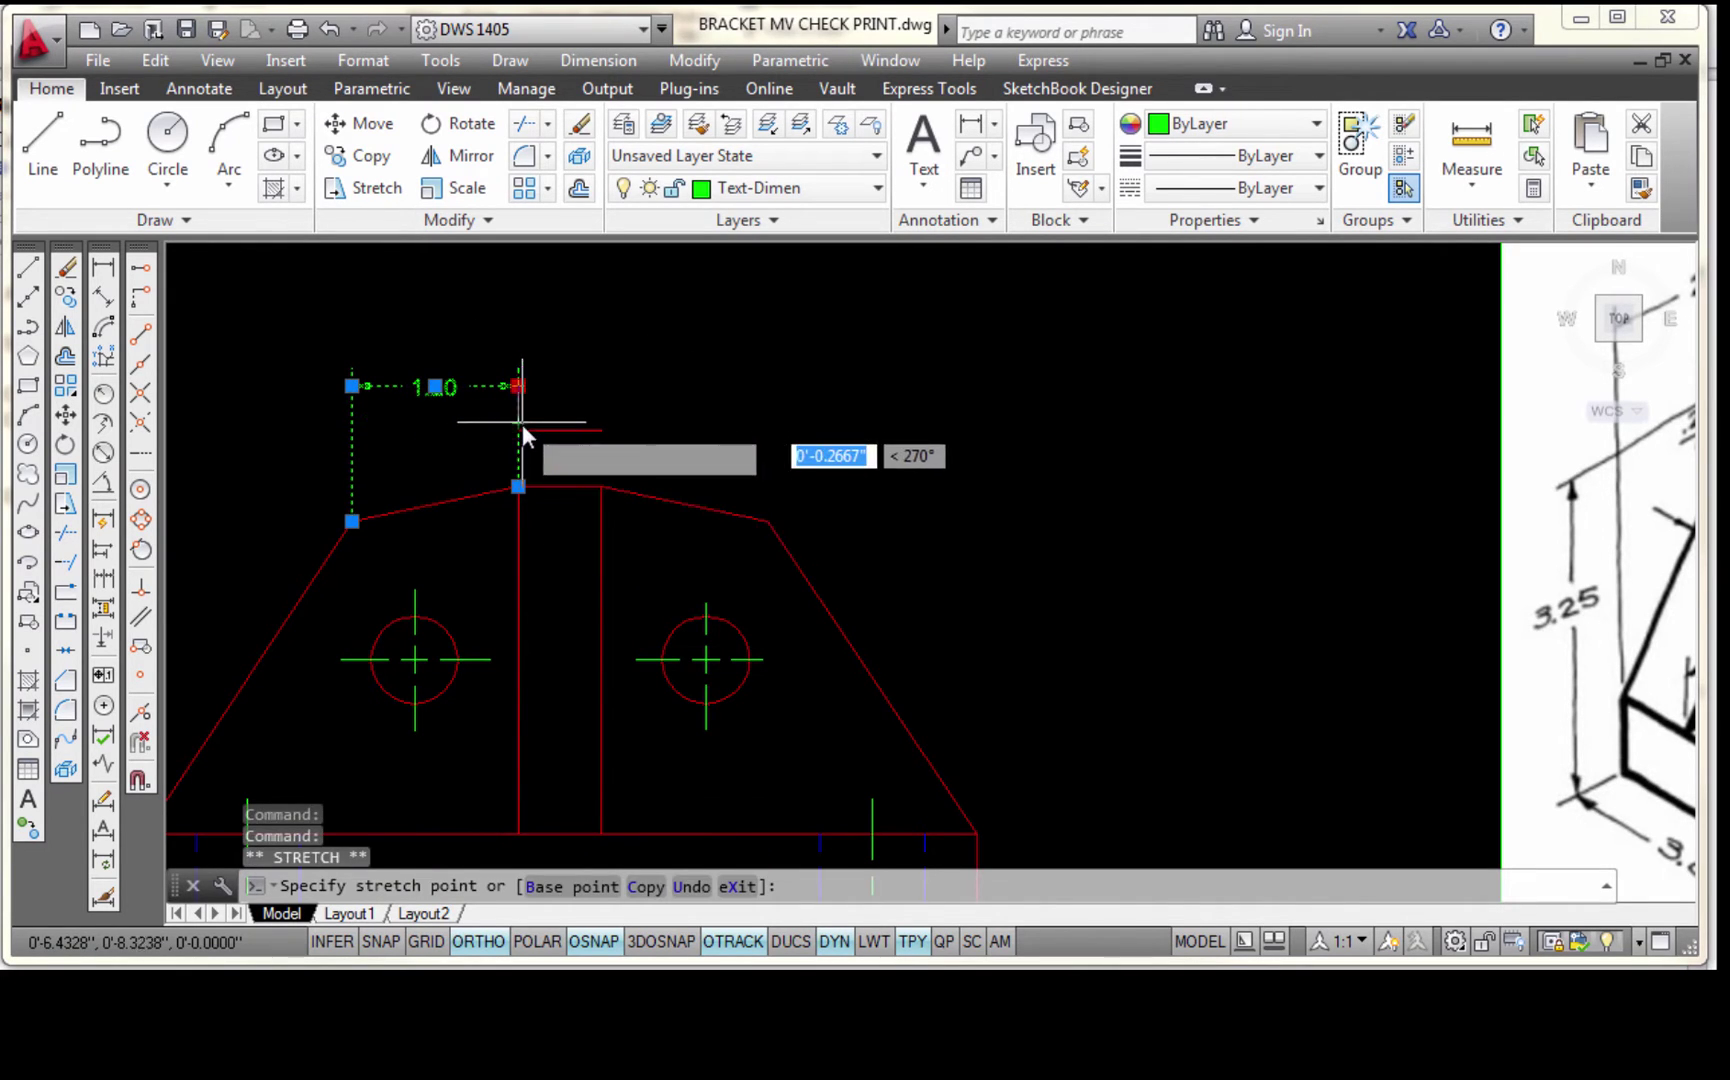
{"action": "left_click", "coordinate": [515, 430]}
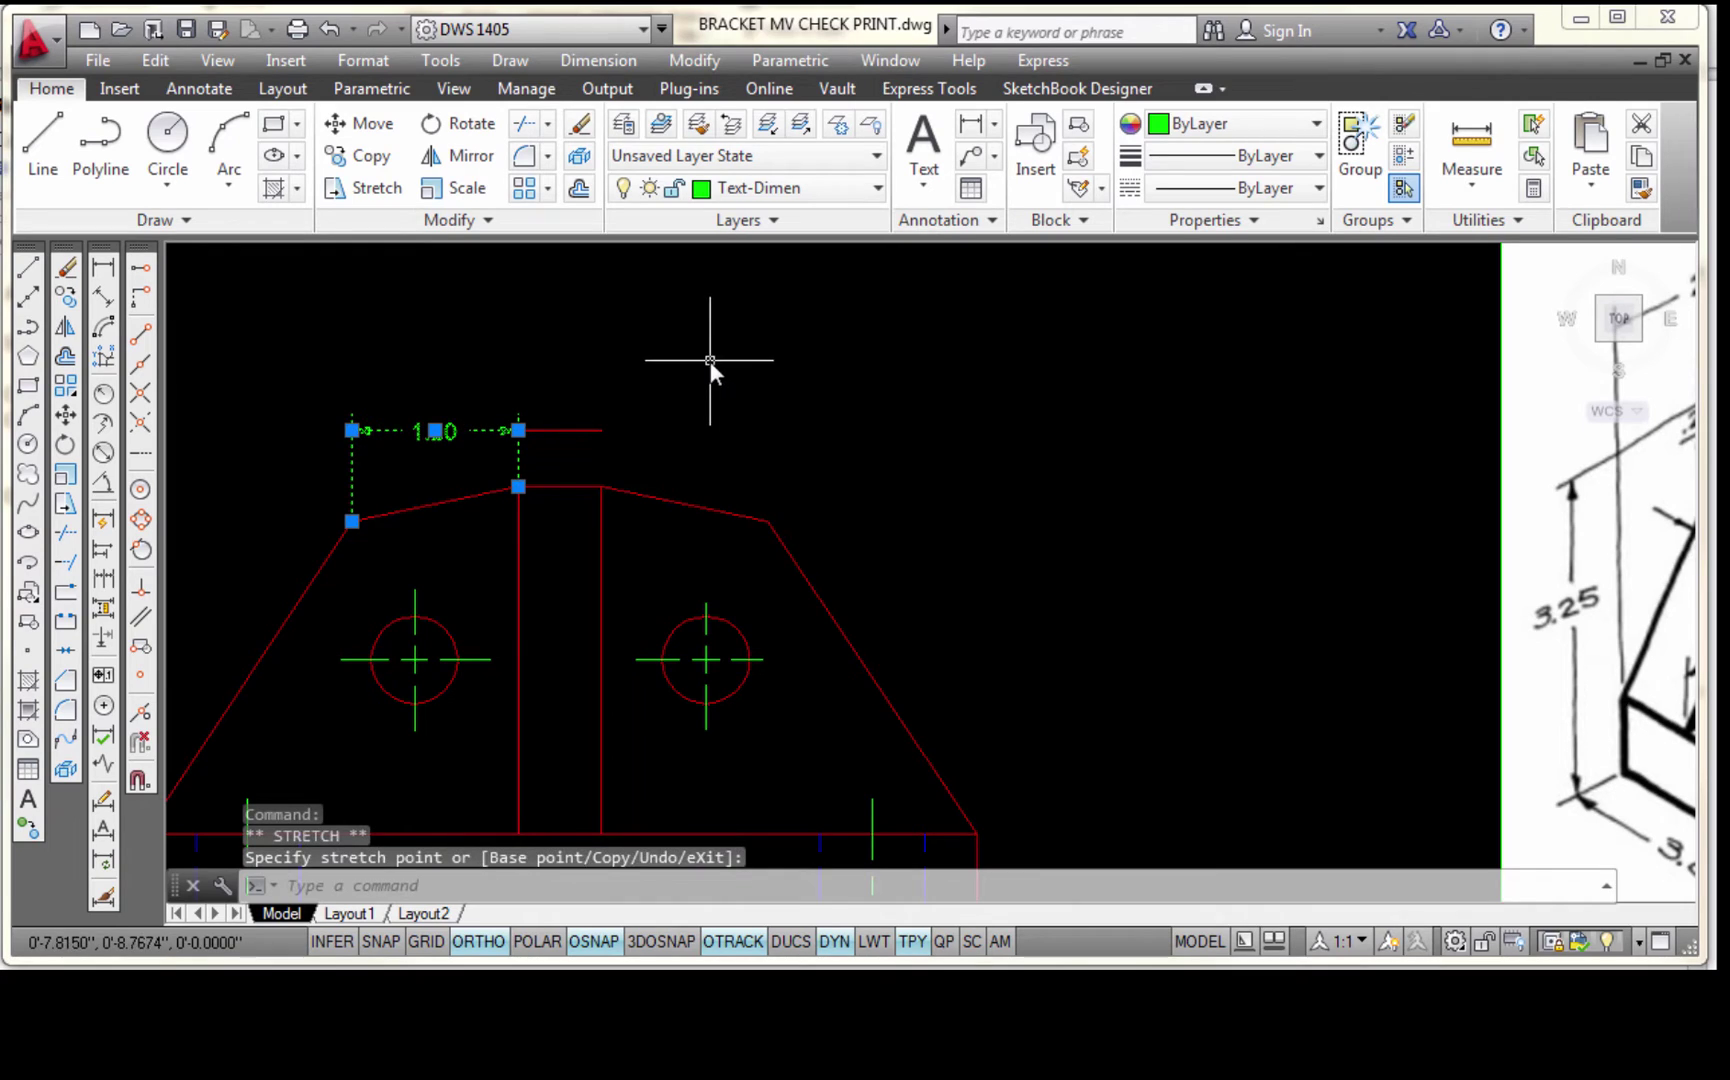
{"action": "key", "text": "Escape"}
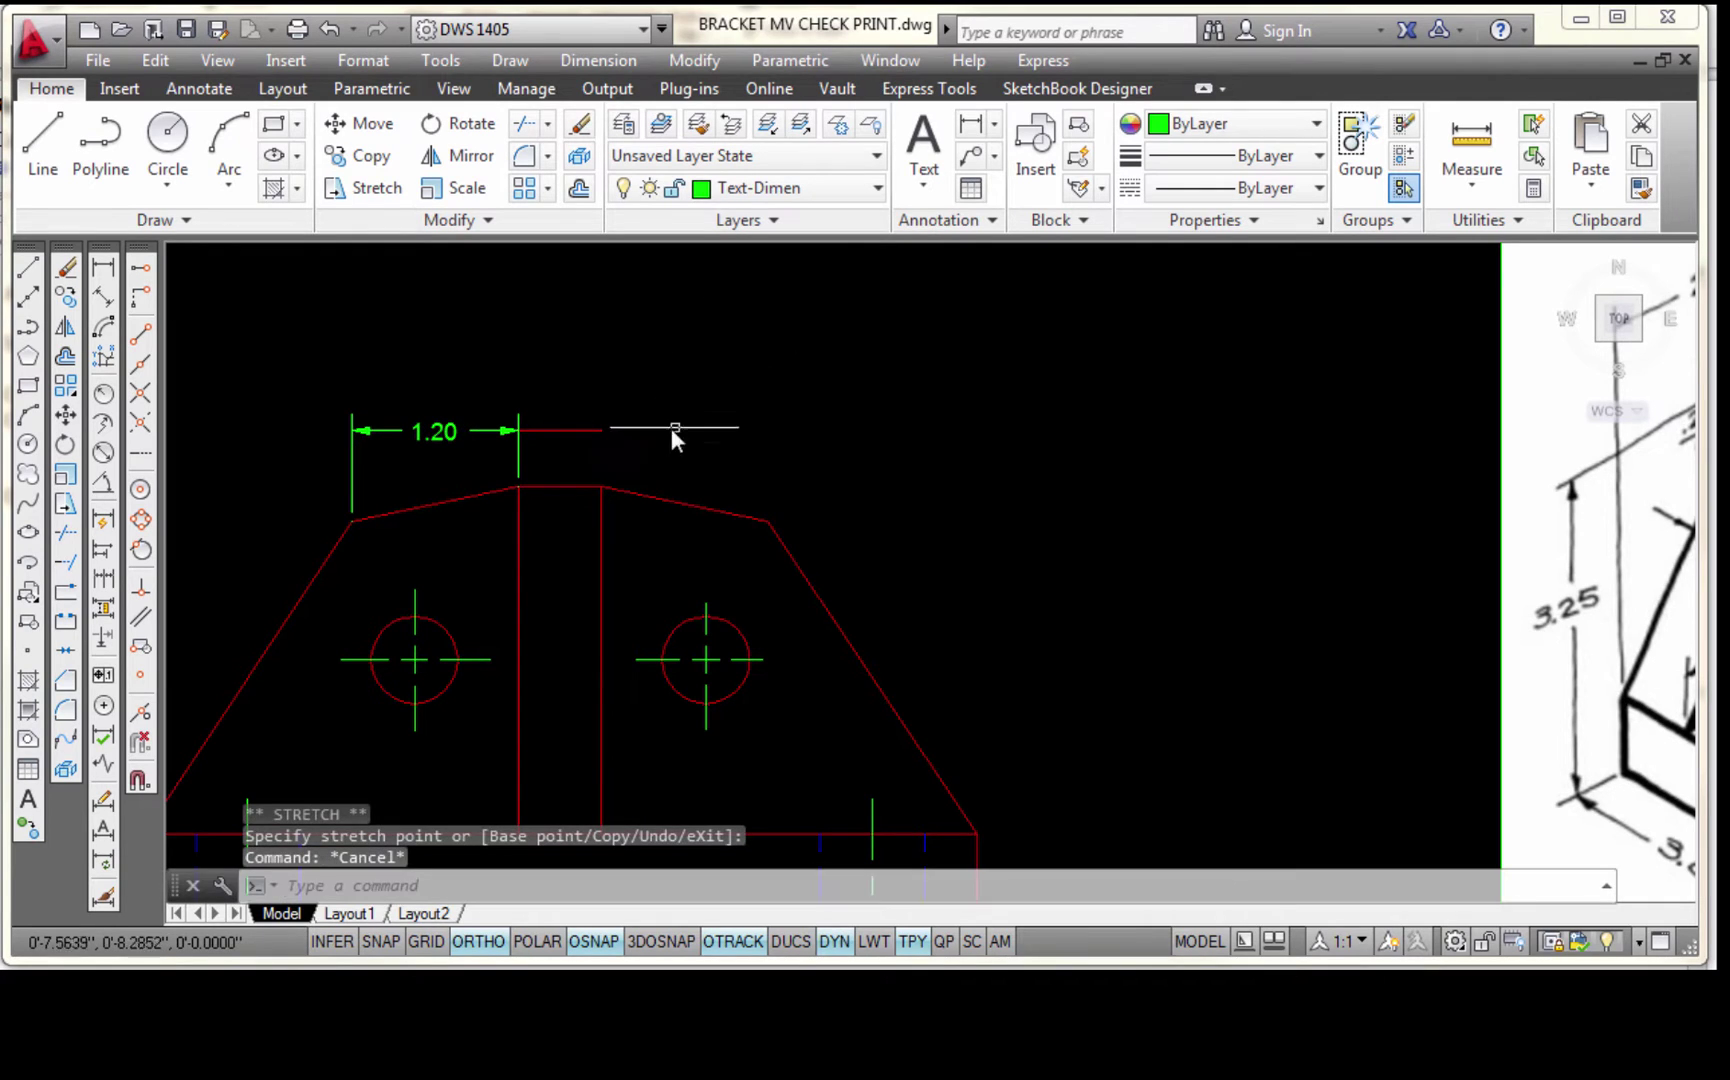
{"action": "left_click", "coordinate": [589, 429]}
{"action": "key", "text": "Delete"}
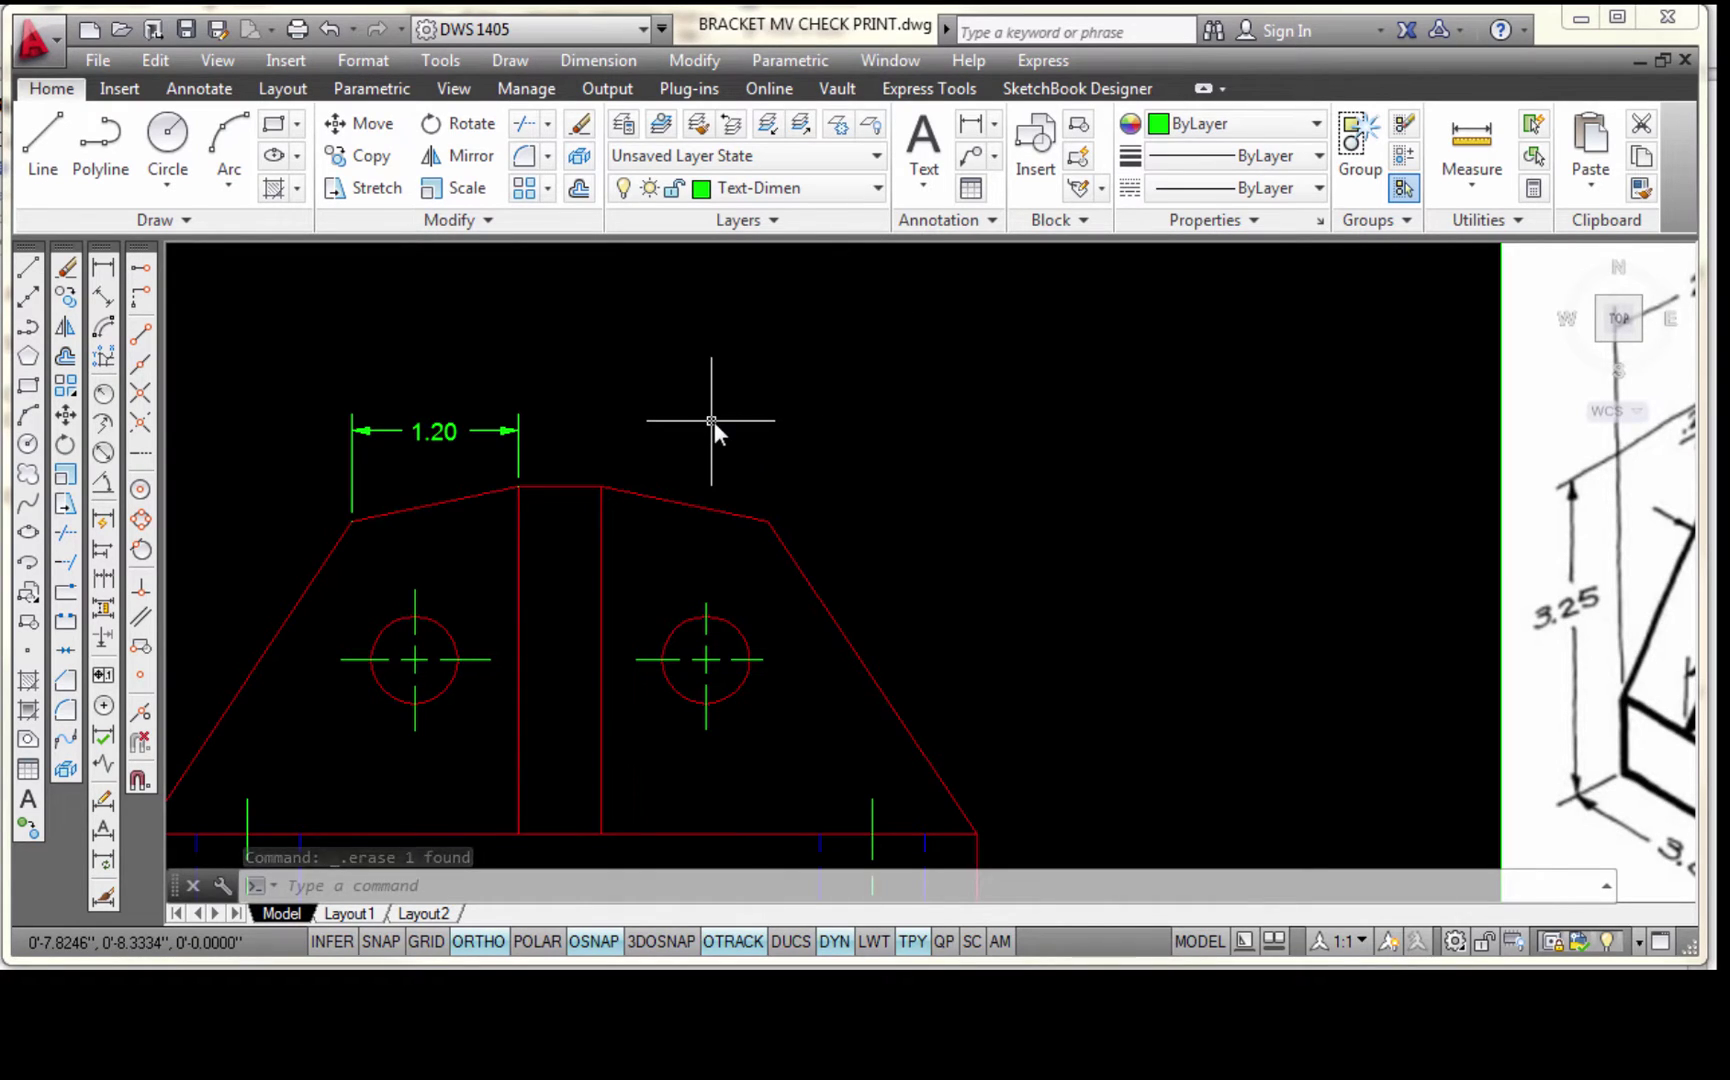
Add a horizontal linear dimension for the centre rib's width above its top edge
{"action": "left_click", "coordinate": [105, 270]}
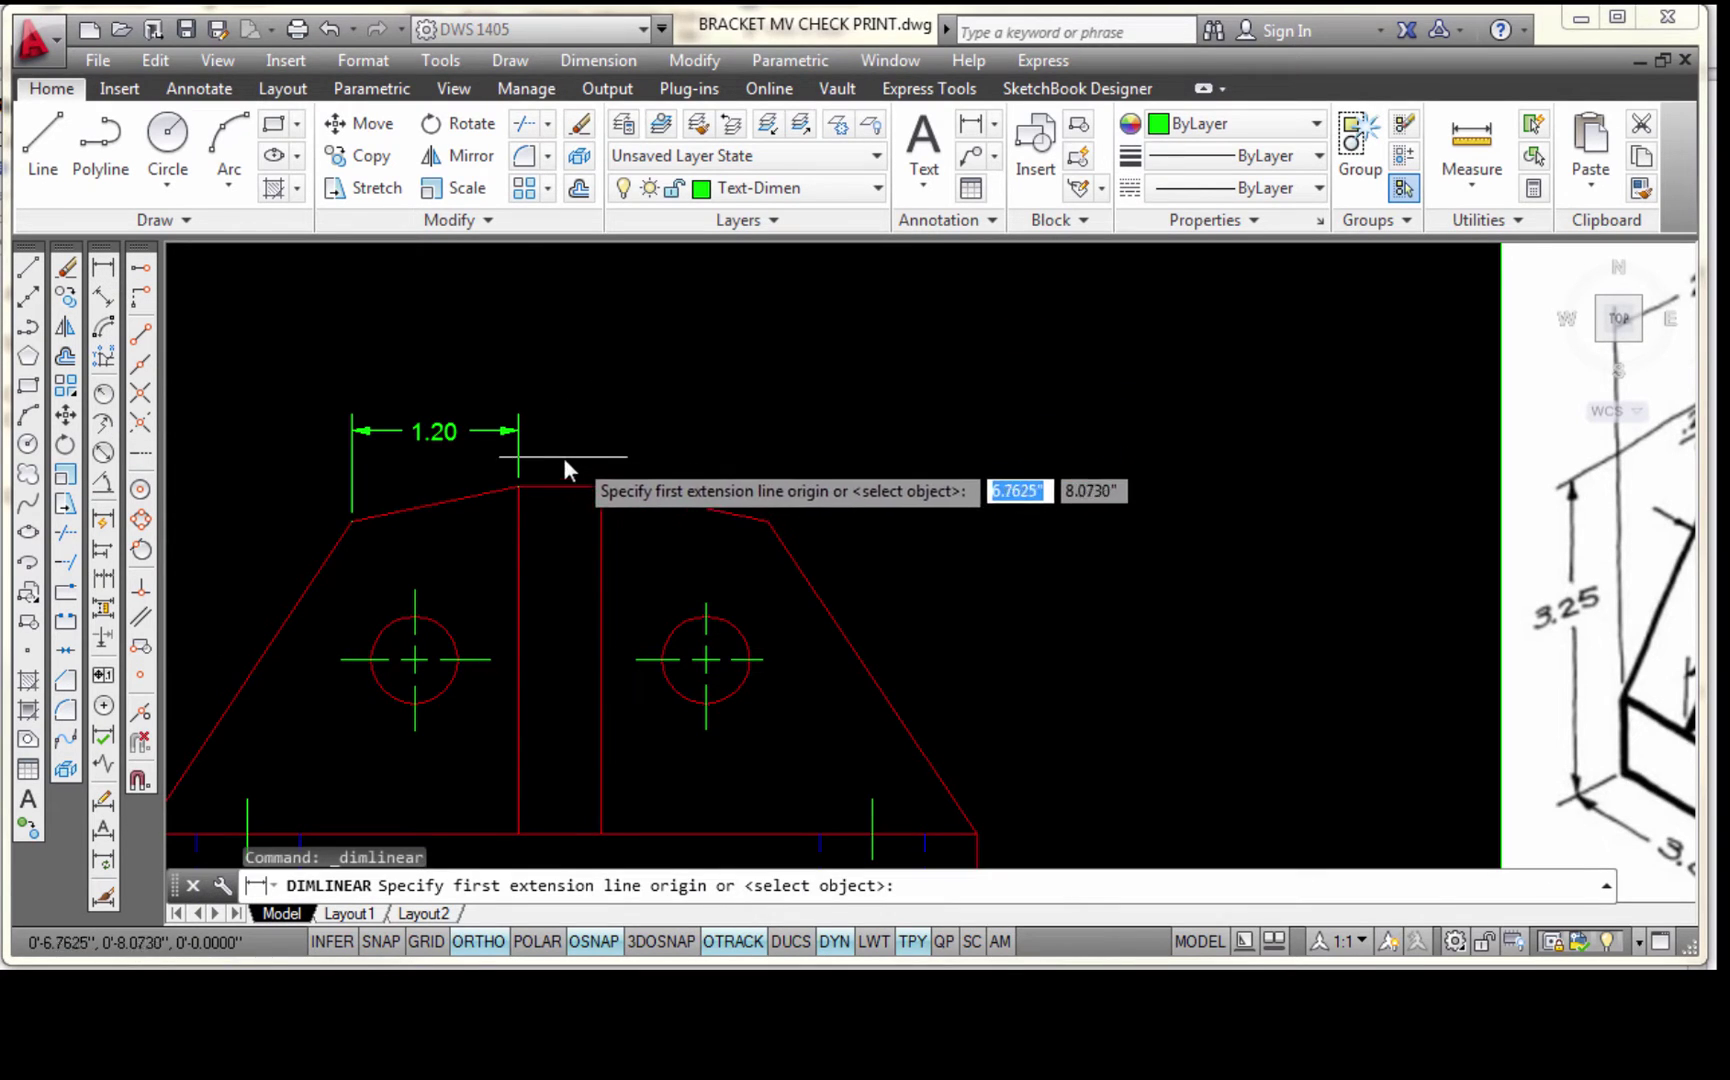
{"action": "left_click", "coordinate": [524, 487]}
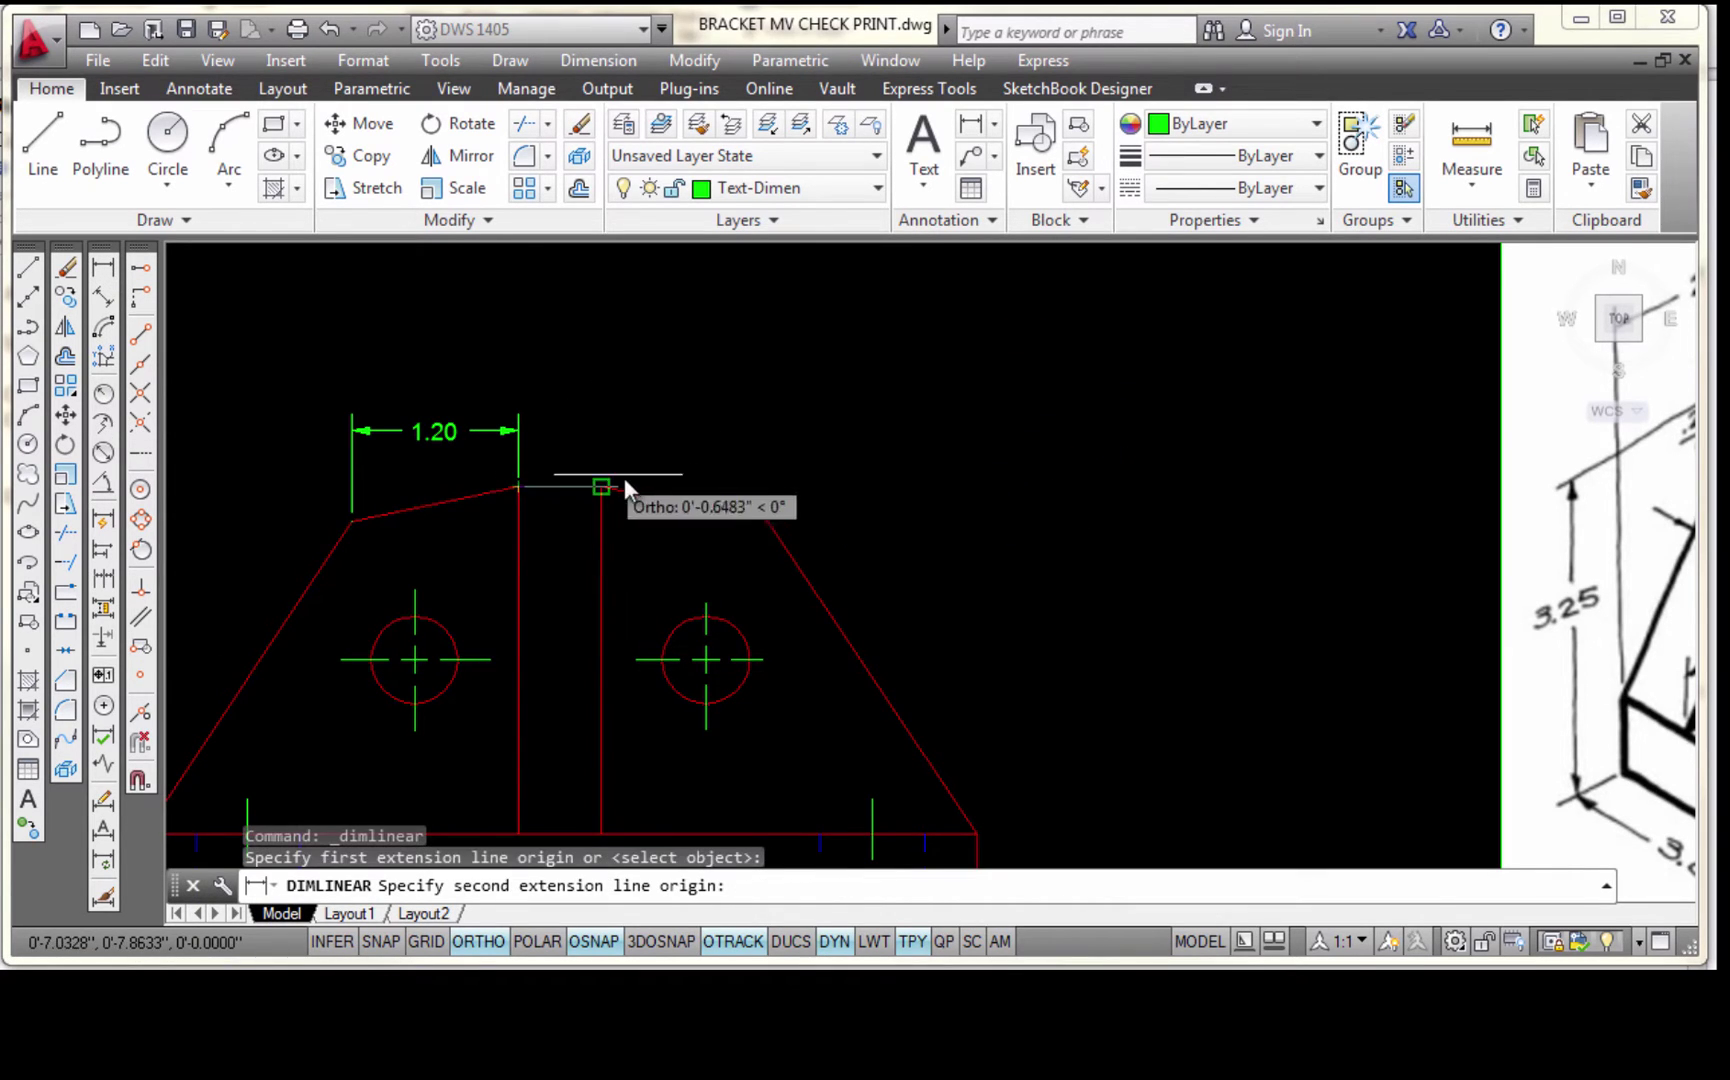
{"action": "left_click", "coordinate": [603, 487]}
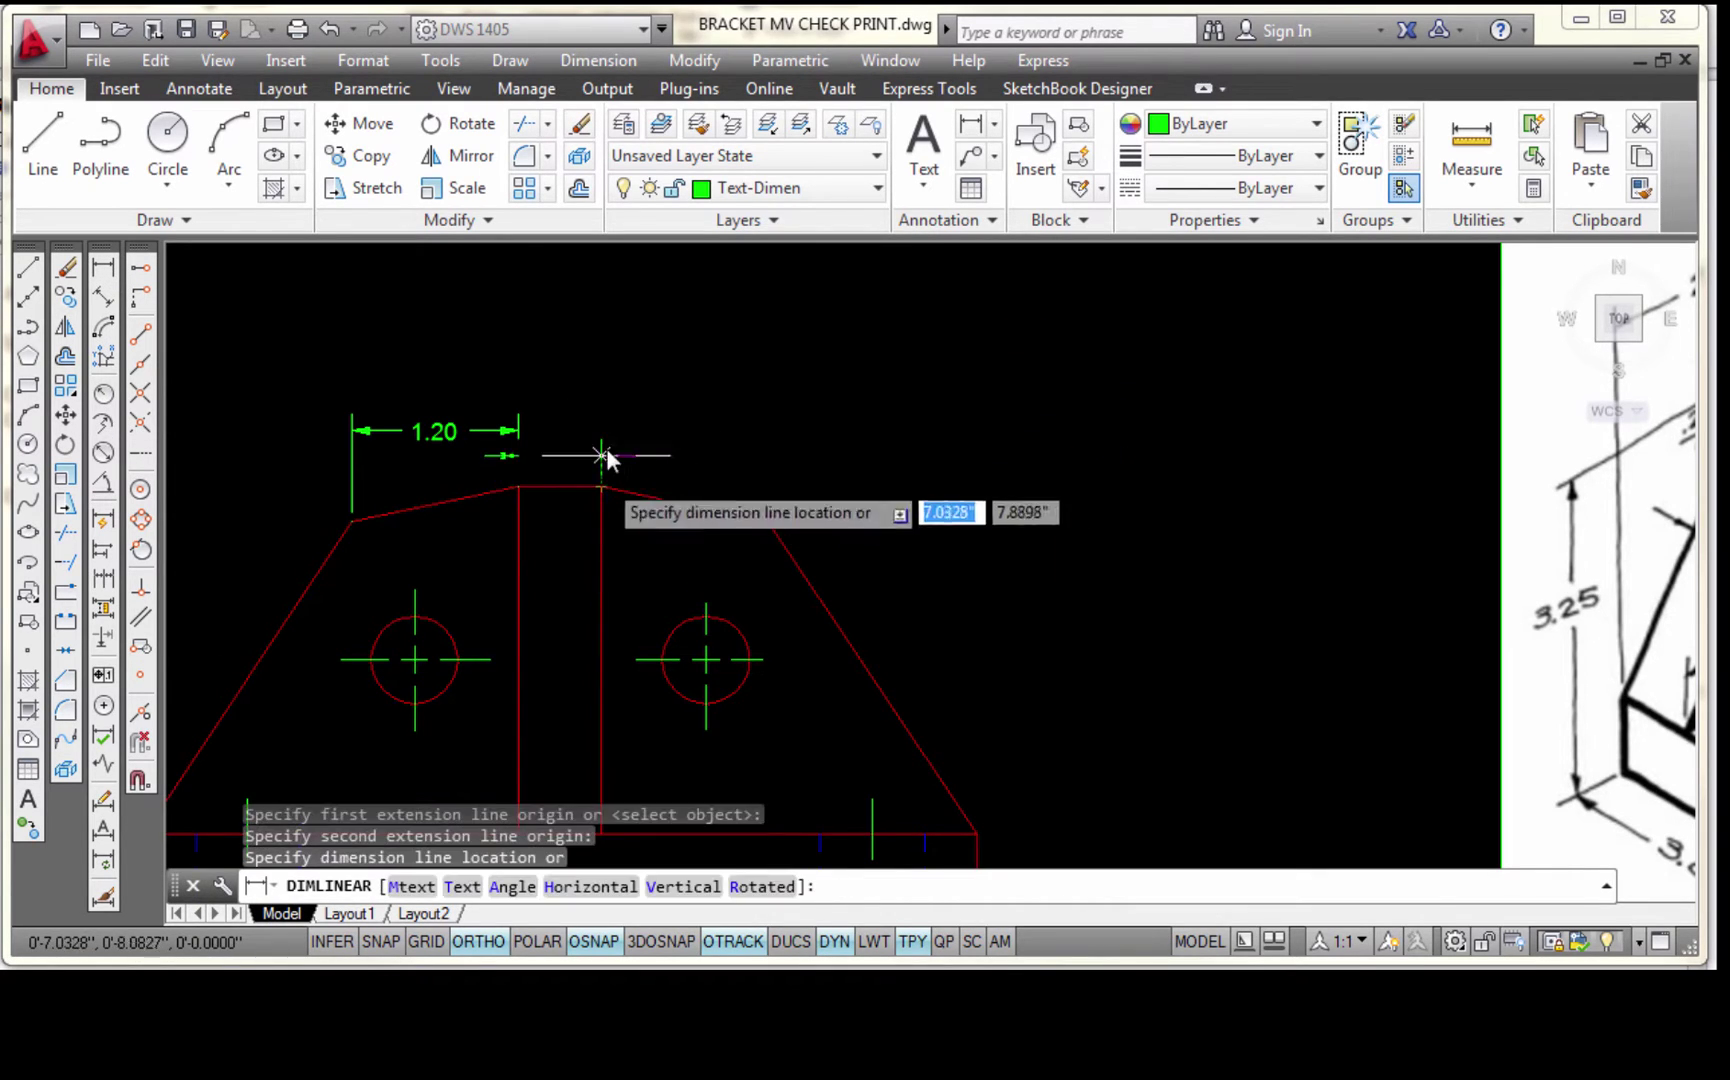
{"action": "left_click", "coordinate": [571, 383]}
{"action": "scroll", "coordinate": [564, 352], "scroll_direction": "up", "scroll_amount": 2}
{"action": "scroll", "coordinate": [566, 358], "scroll_direction": "up", "scroll_amount": 1}
{"action": "middle_click_drag", "start_coordinate": [587, 348], "coordinate": [872, 348]}
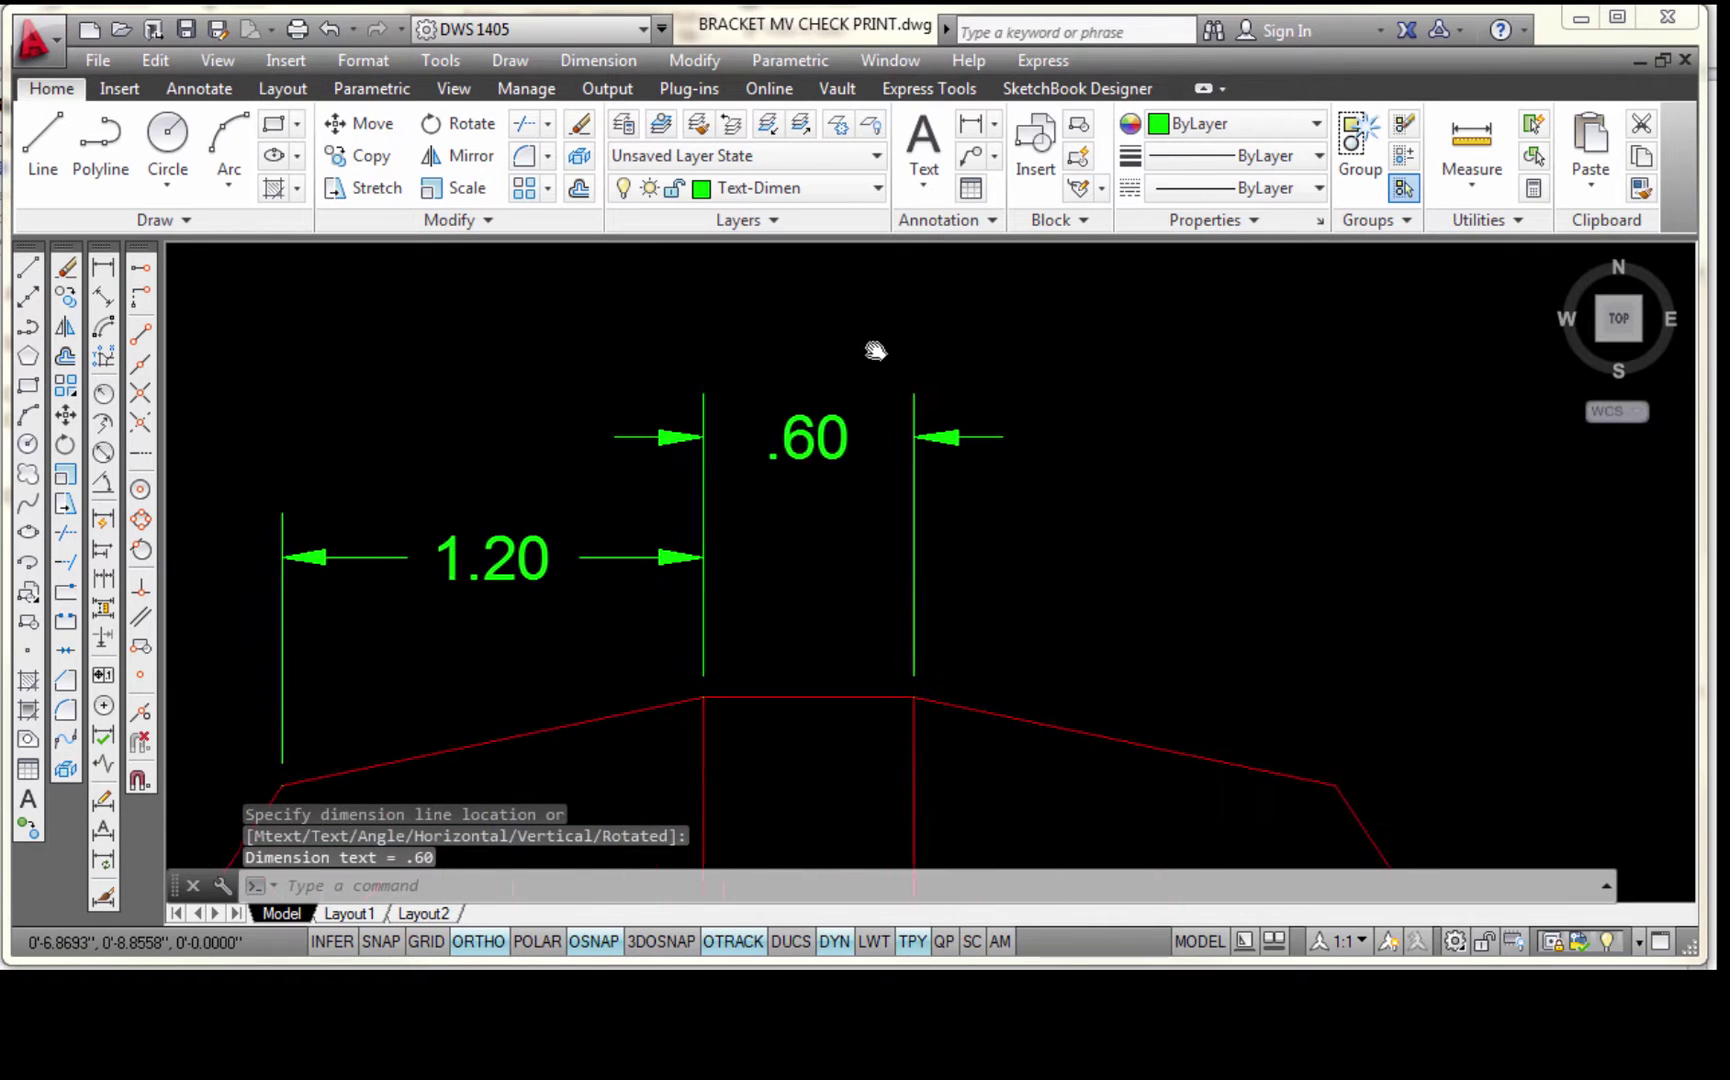
Lower the rib width dimension so its dimension line is level with the neighbouring 1.20 dimension
{"action": "left_click", "coordinate": [810, 460]}
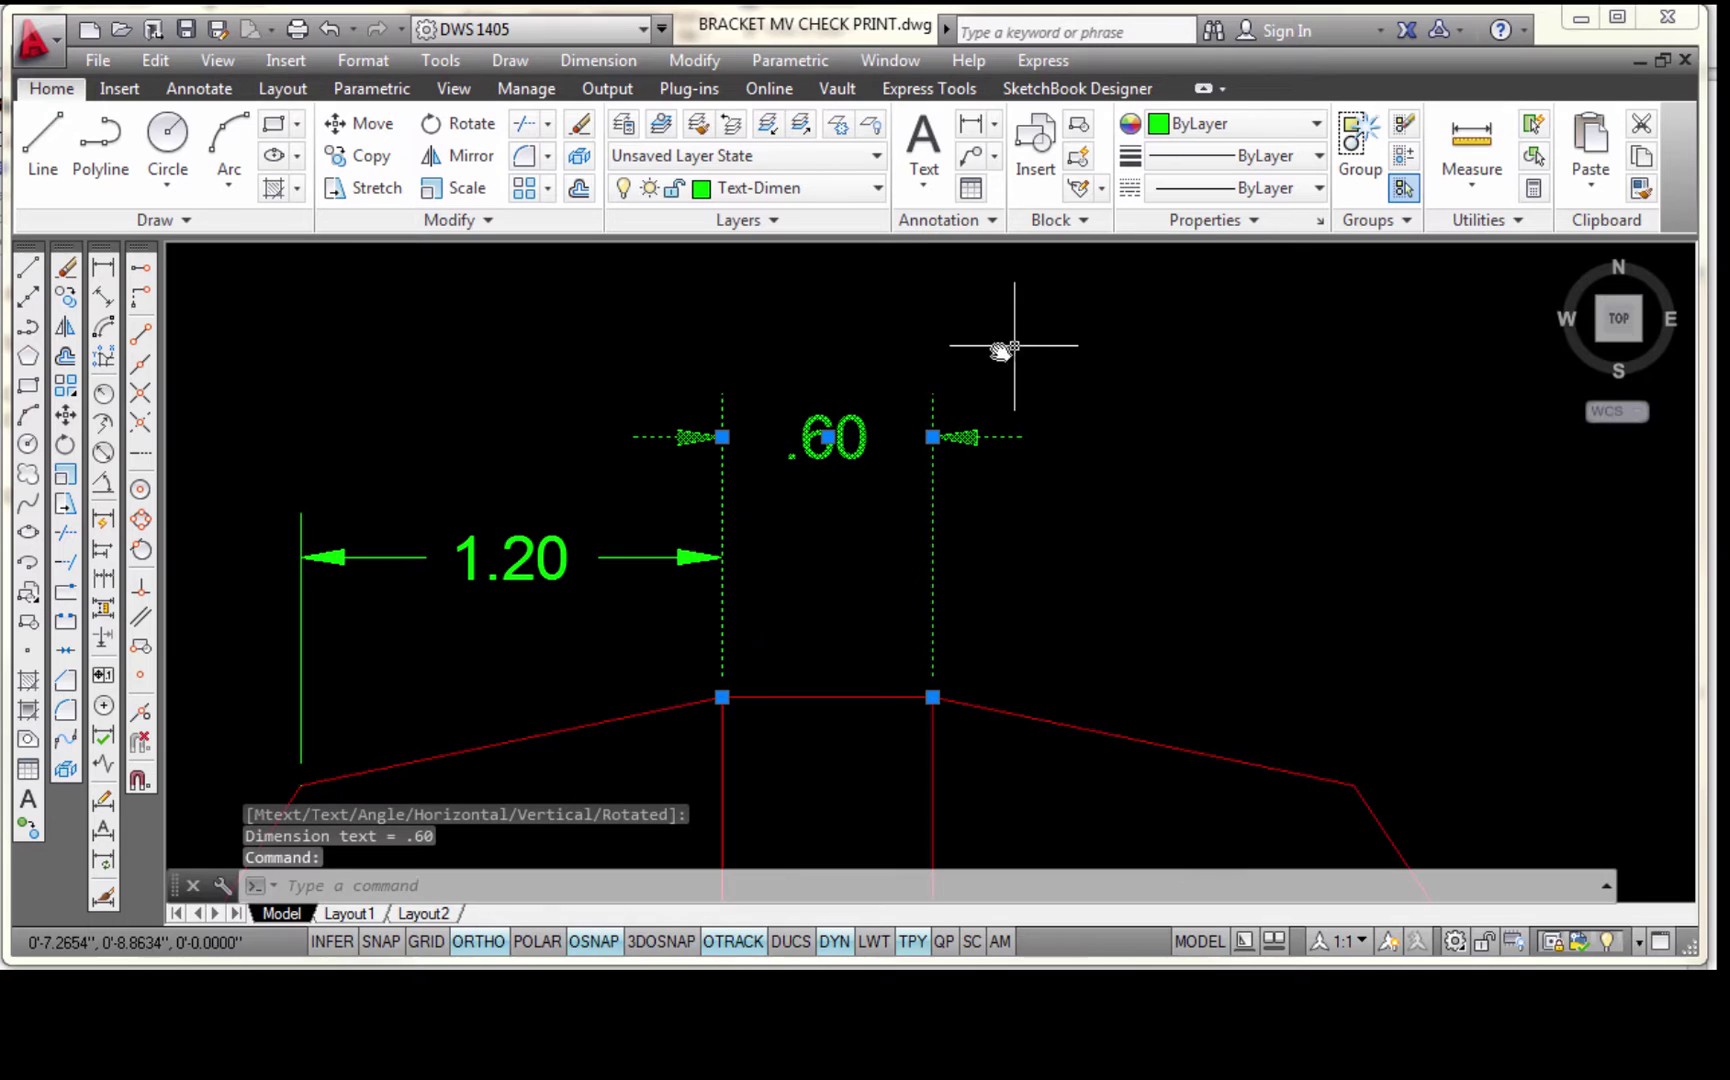
{"action": "mouse_move", "coordinate": [722, 437]}
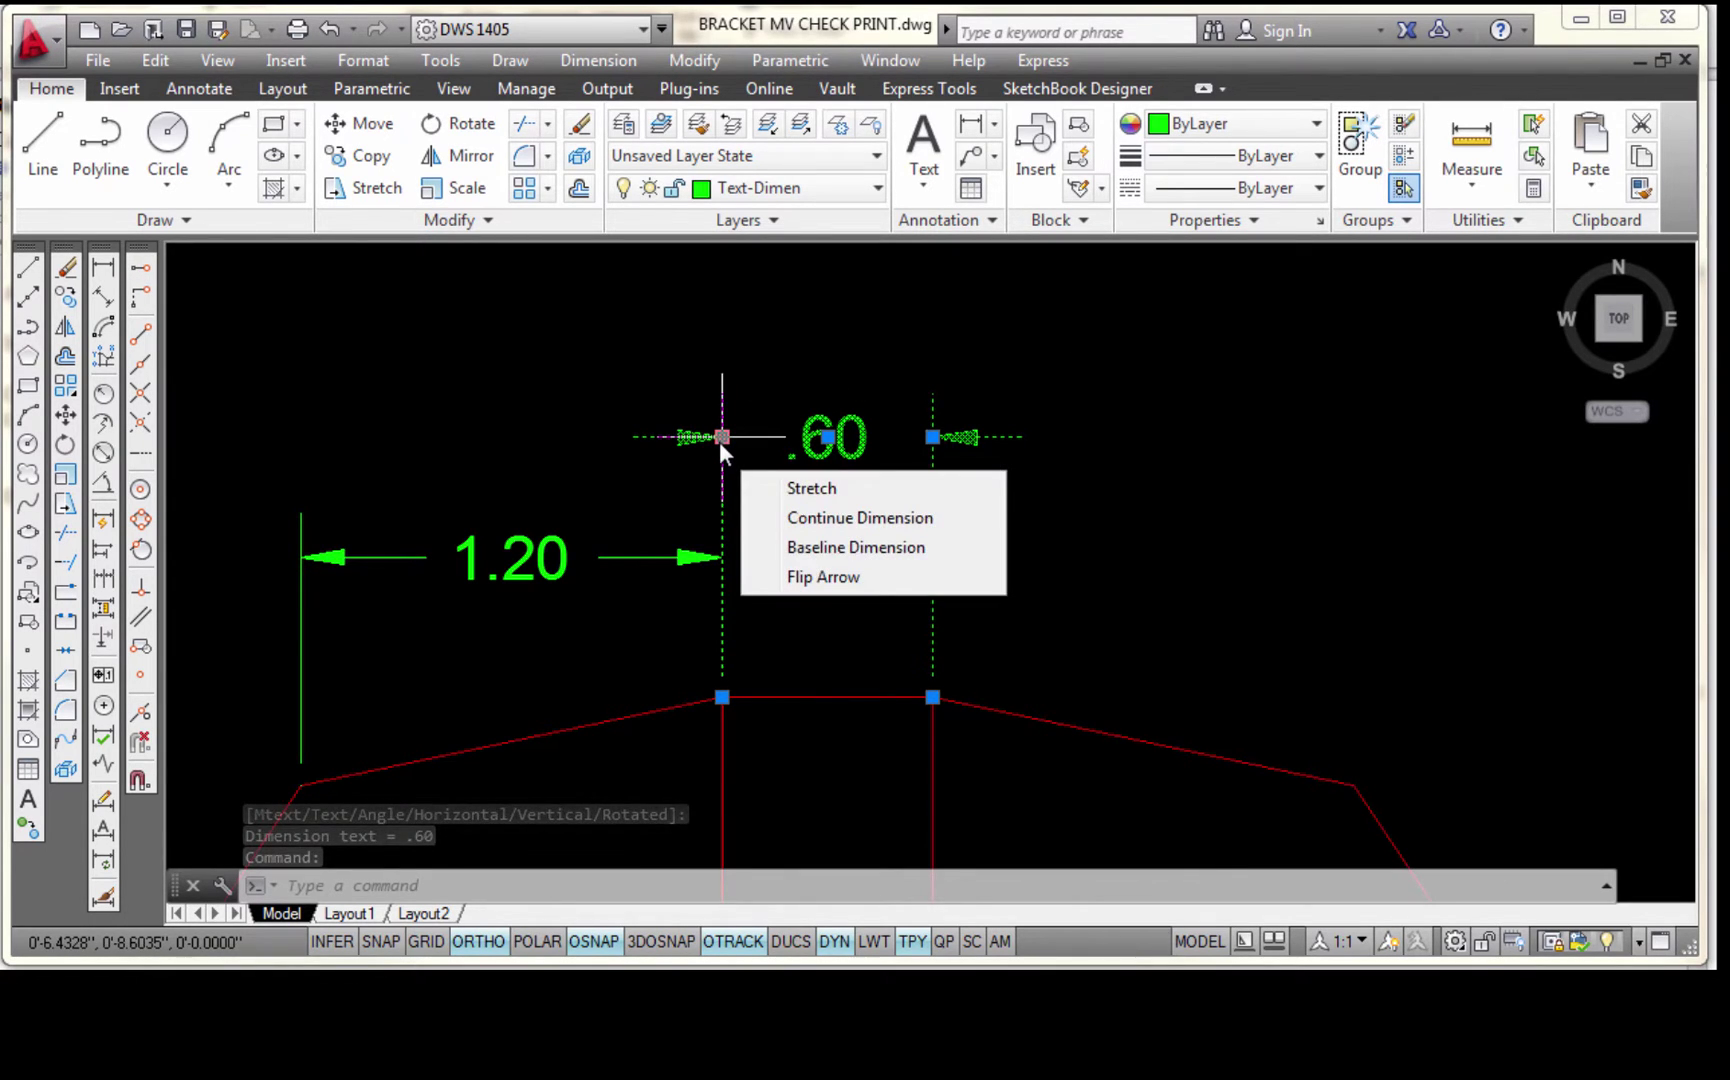
{"action": "left_click", "coordinate": [719, 437]}
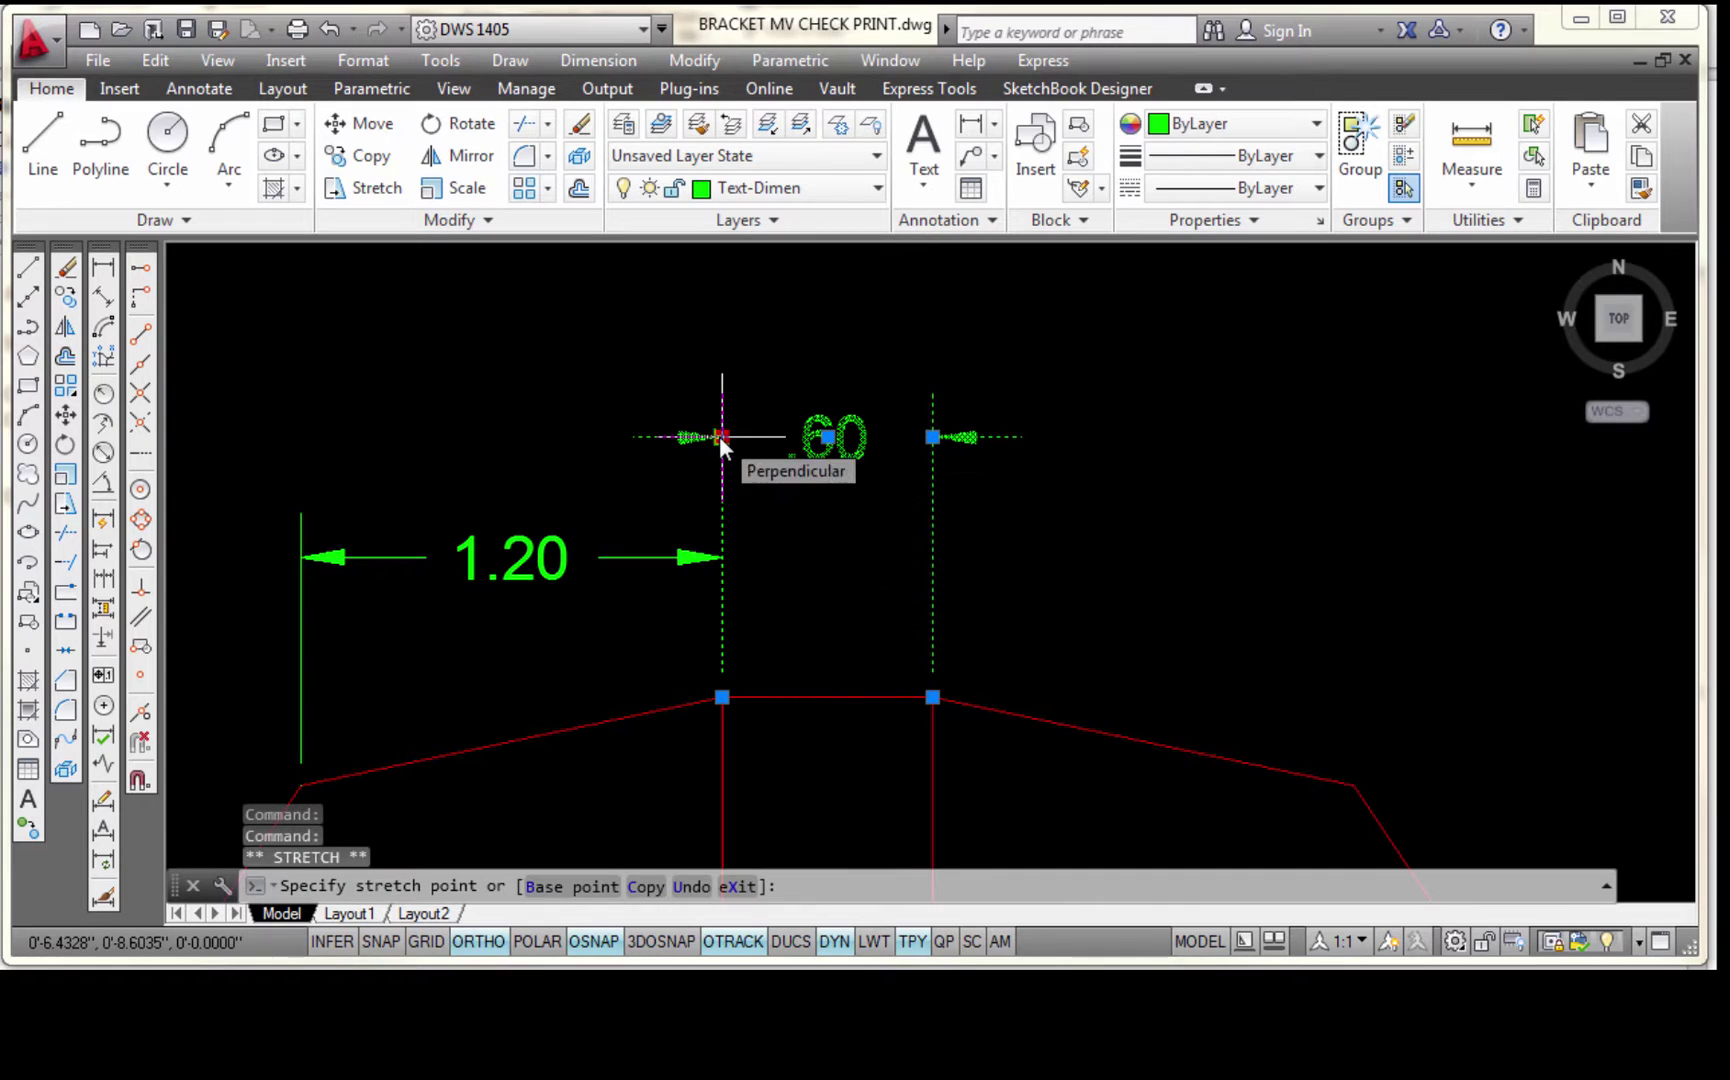
{"action": "left_click", "coordinate": [720, 555]}
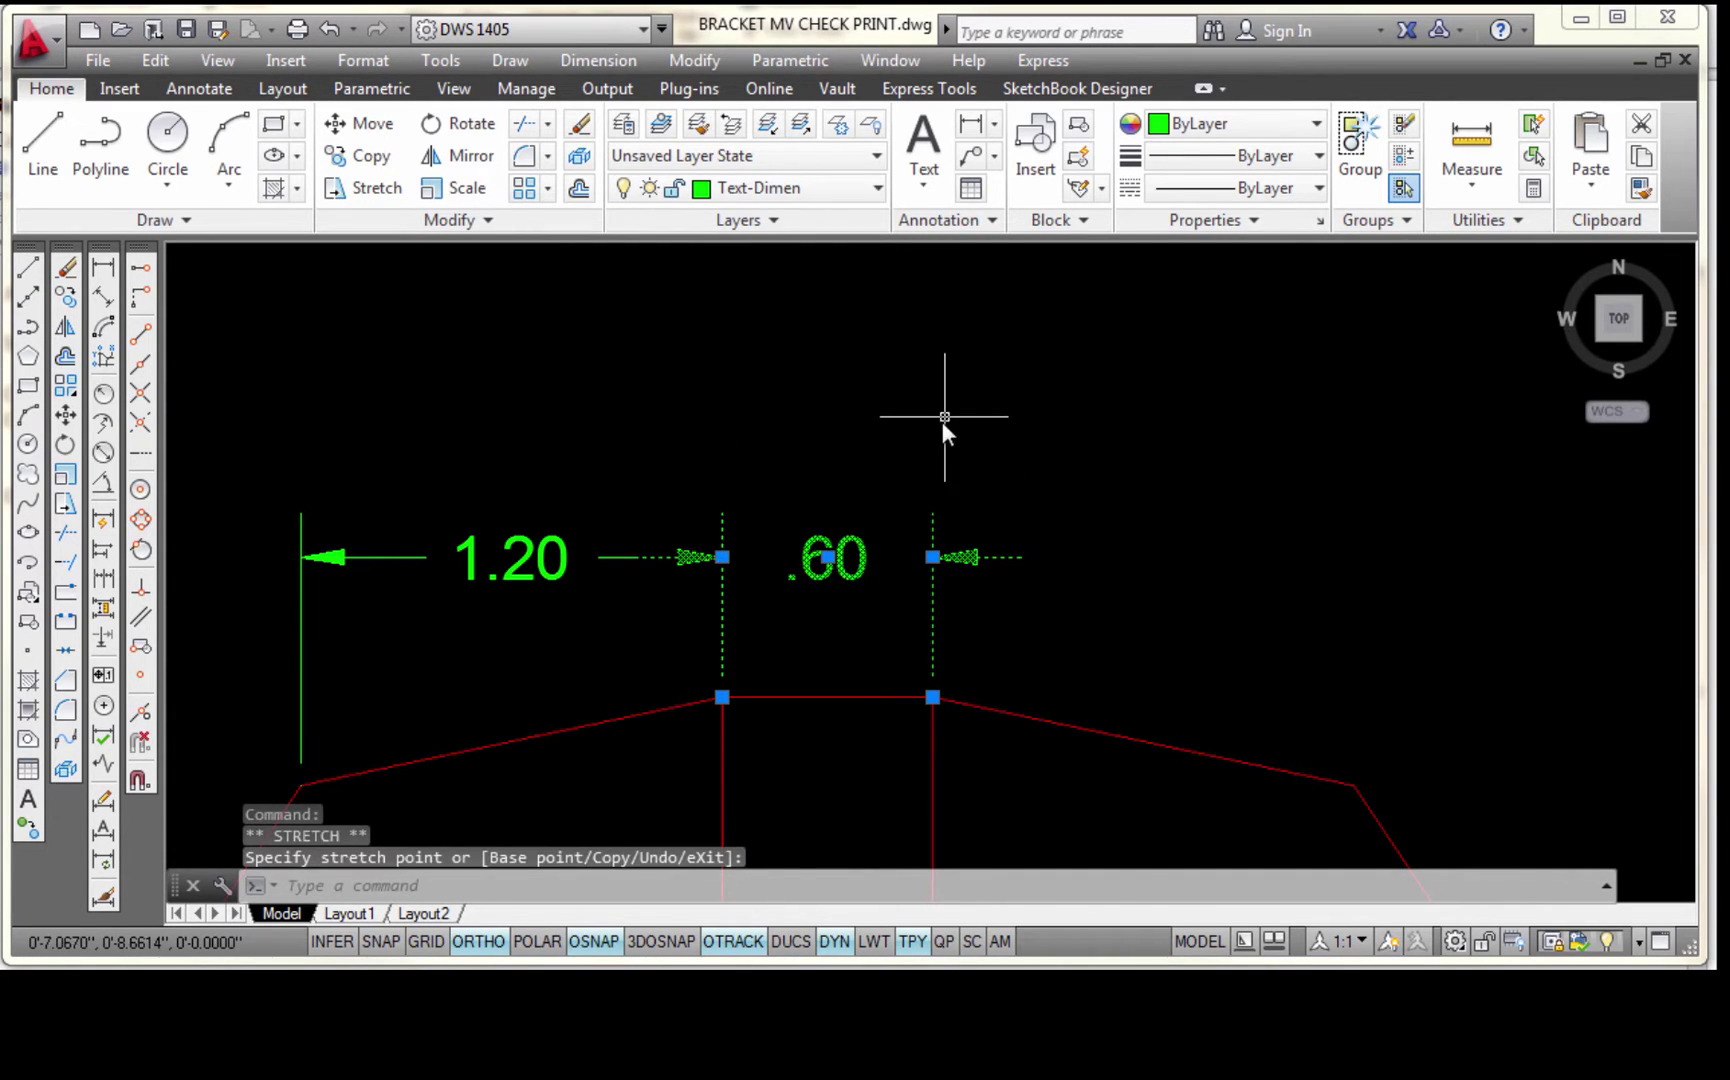
{"action": "key", "text": "Escape"}
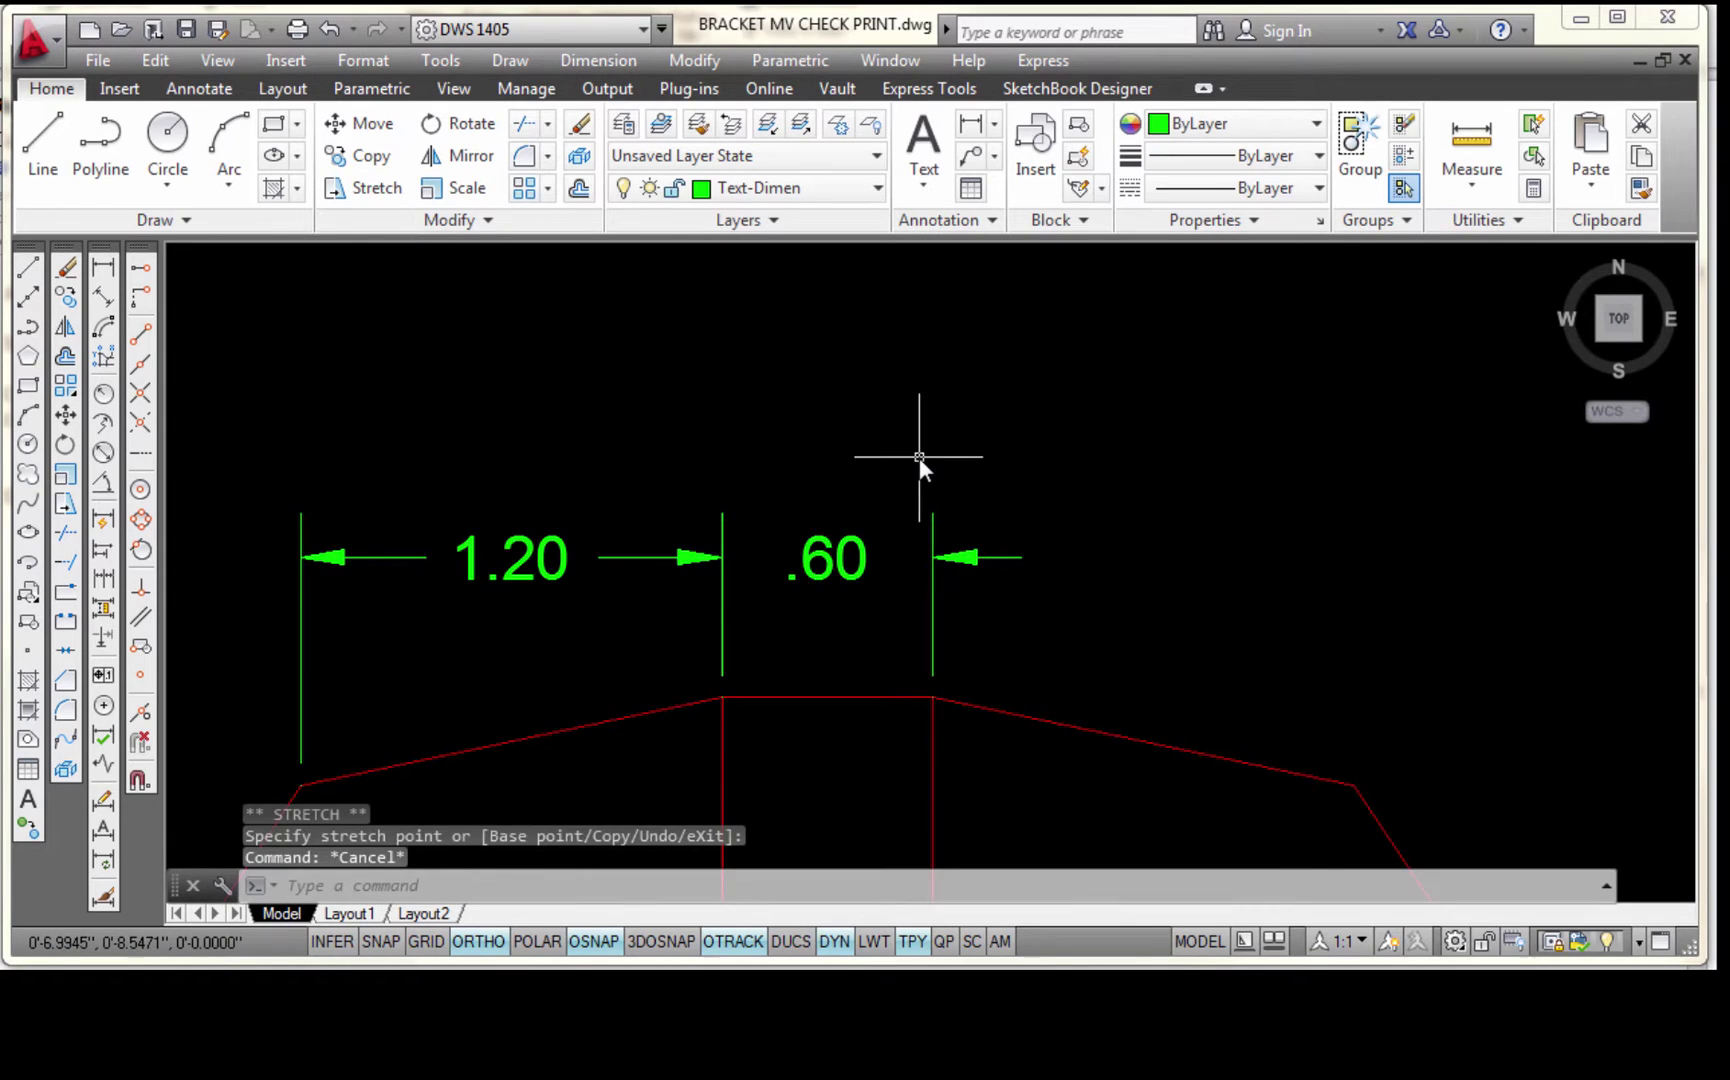
Compare the dimensioned front view with the isometric bracket reference sketch to check which dimensions it calls for
{"action": "scroll", "coordinate": [919, 457], "scroll_direction": "down", "scroll_amount": 3}
{"action": "middle_click_drag", "start_coordinate": [983, 423], "coordinate": [996, 367]}
{"action": "scroll", "coordinate": [1081, 467], "scroll_direction": "down", "scroll_amount": 2}
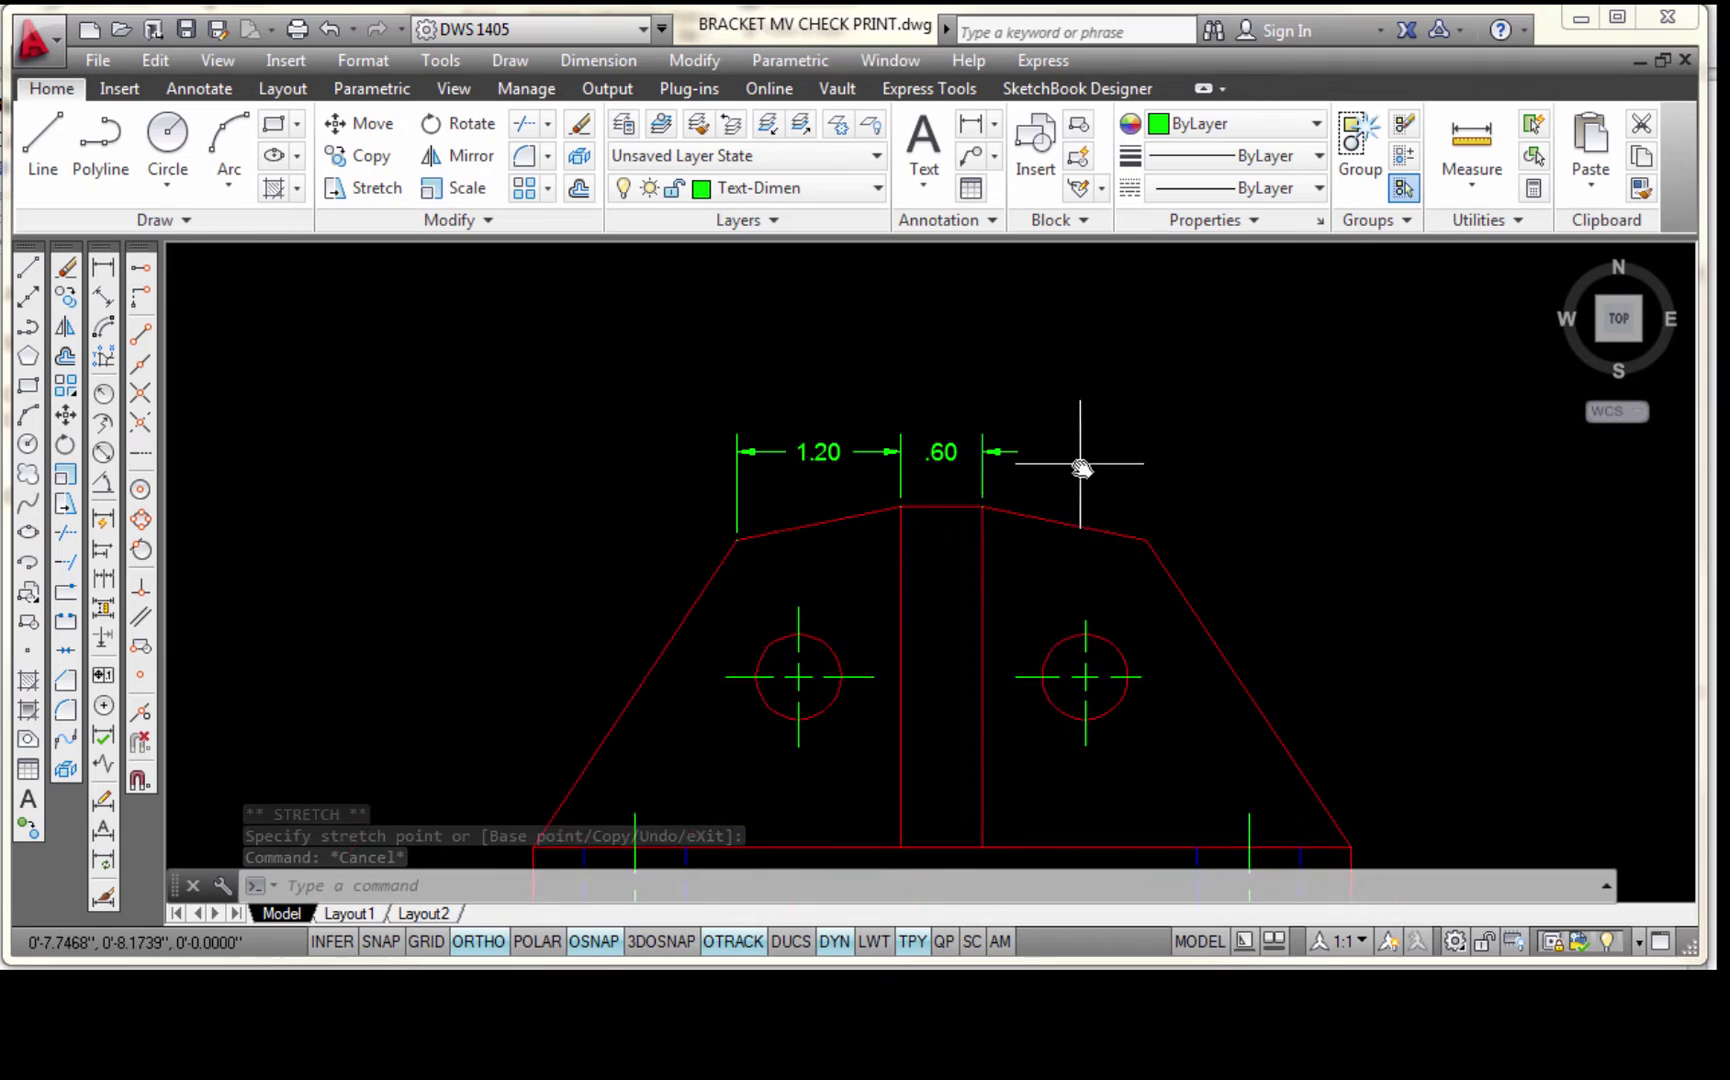
{"action": "middle_click_drag", "start_coordinate": [1081, 467], "coordinate": [1050, 456]}
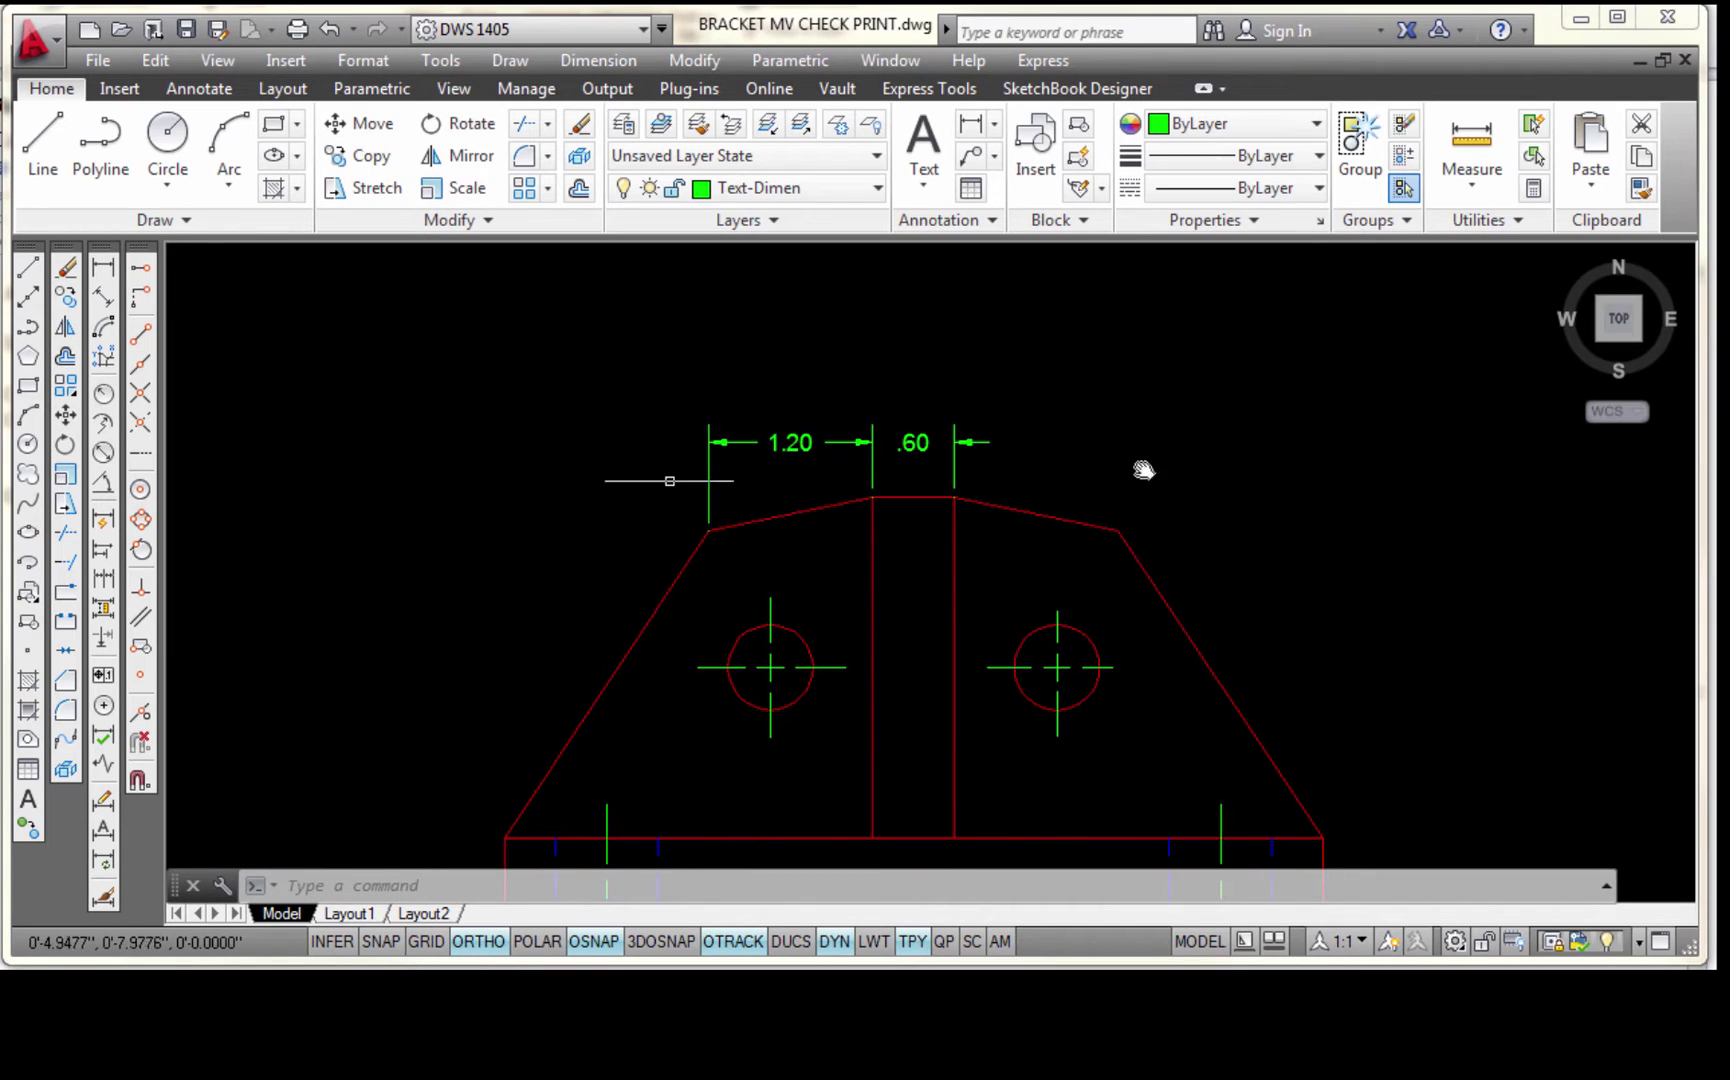
{"action": "scroll", "coordinate": [1318, 516], "scroll_direction": "down", "scroll_amount": 2}
{"action": "middle_click_drag", "start_coordinate": [1398, 533], "coordinate": [598, 513]}
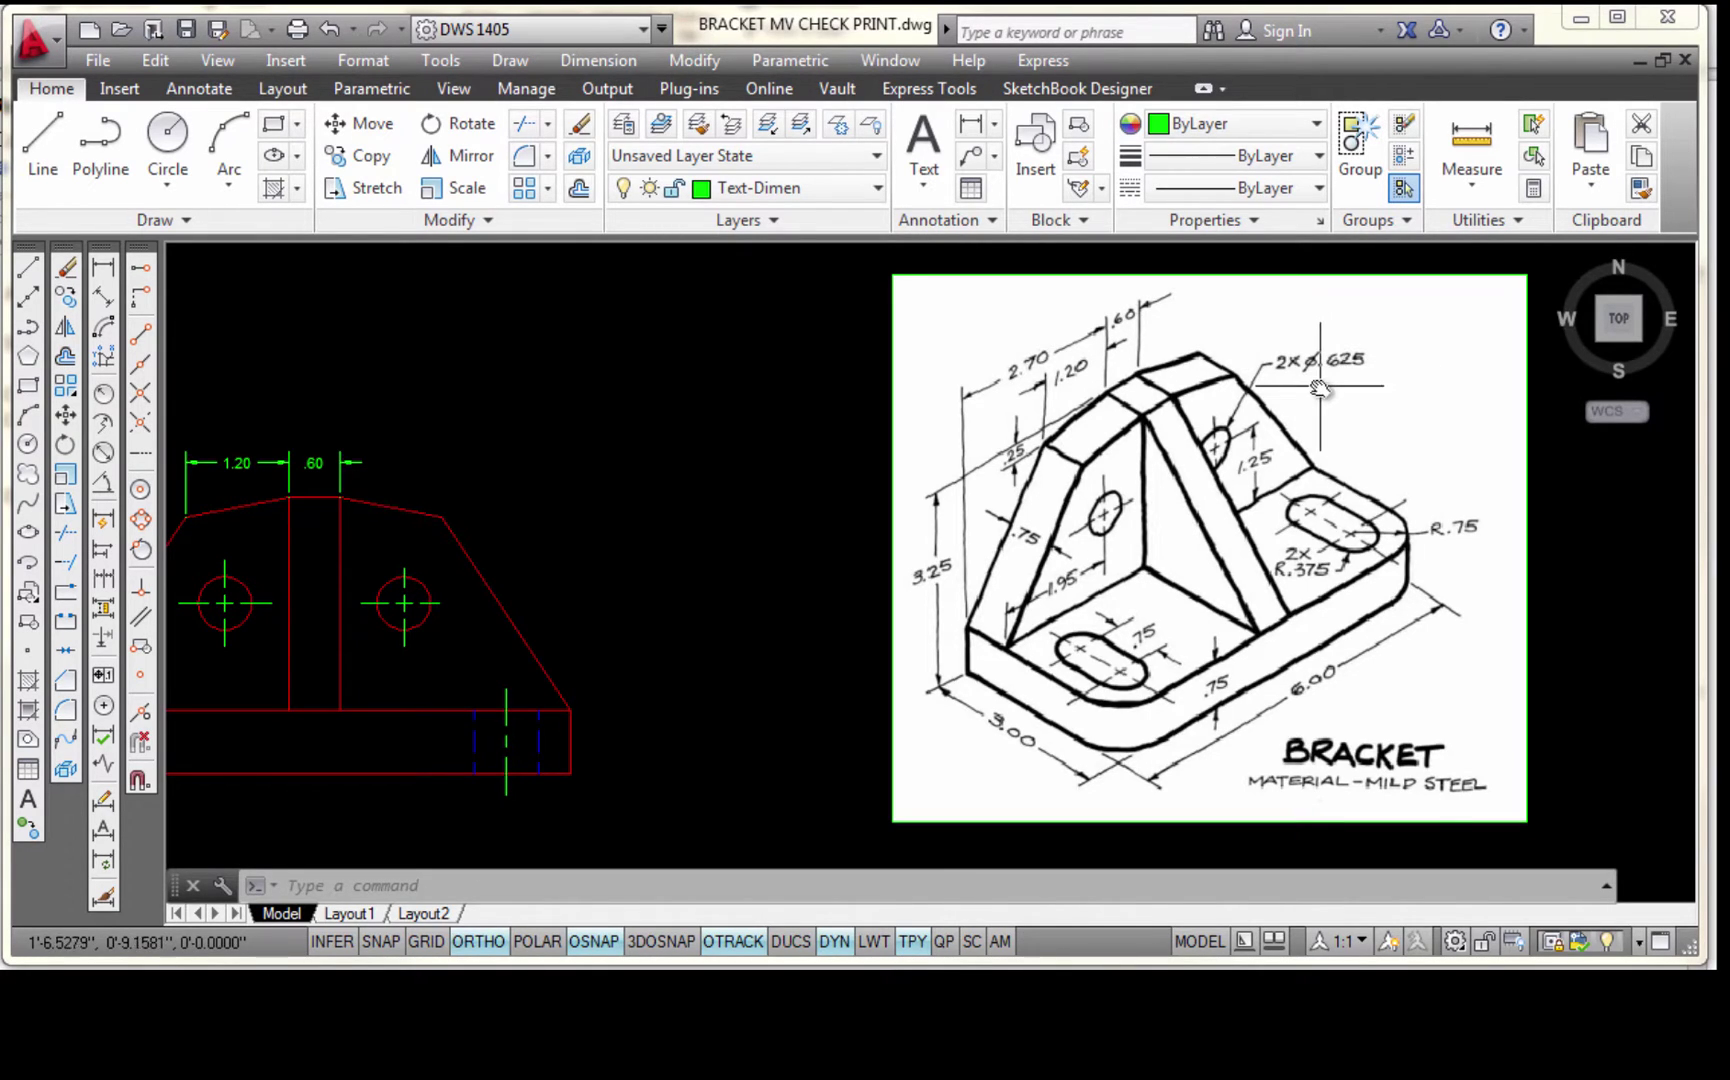
{"action": "middle_click_drag", "start_coordinate": [602, 529], "coordinate": [1142, 535]}
{"action": "scroll", "coordinate": [895, 438], "scroll_direction": "up", "scroll_amount": 2}
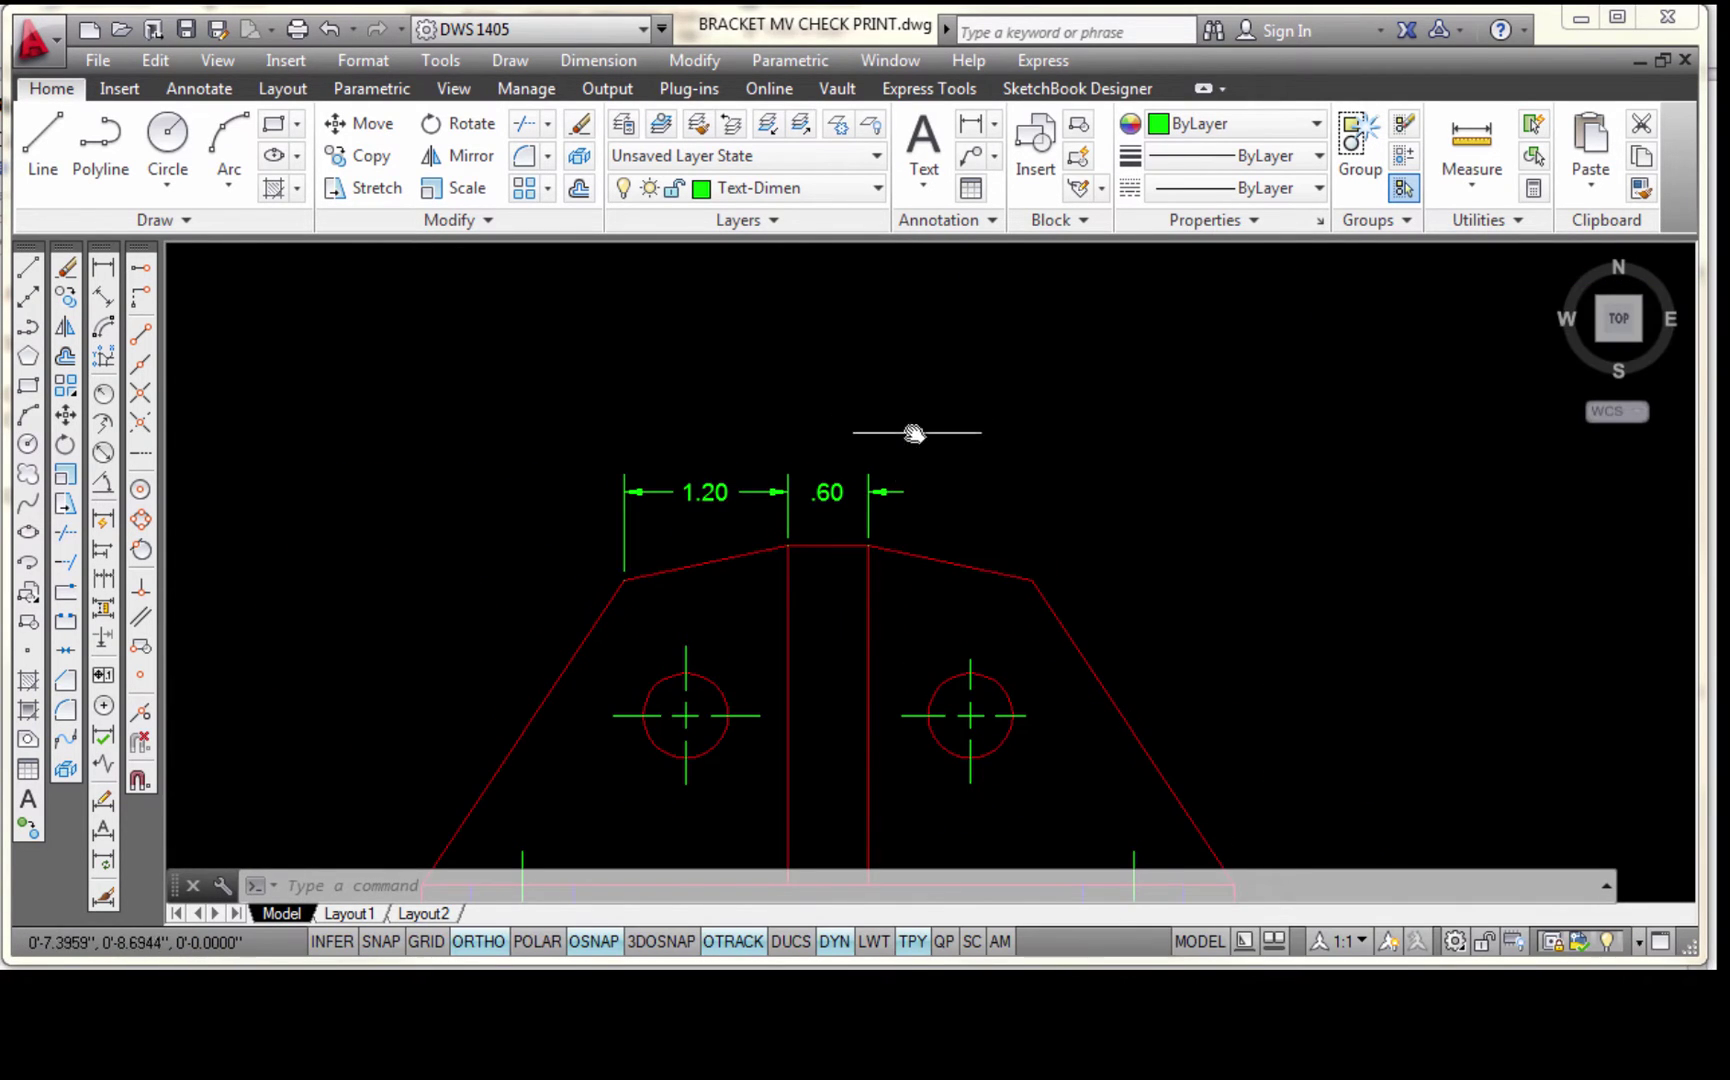
{"action": "middle_click_drag", "start_coordinate": [1050, 436], "coordinate": [1038, 390]}
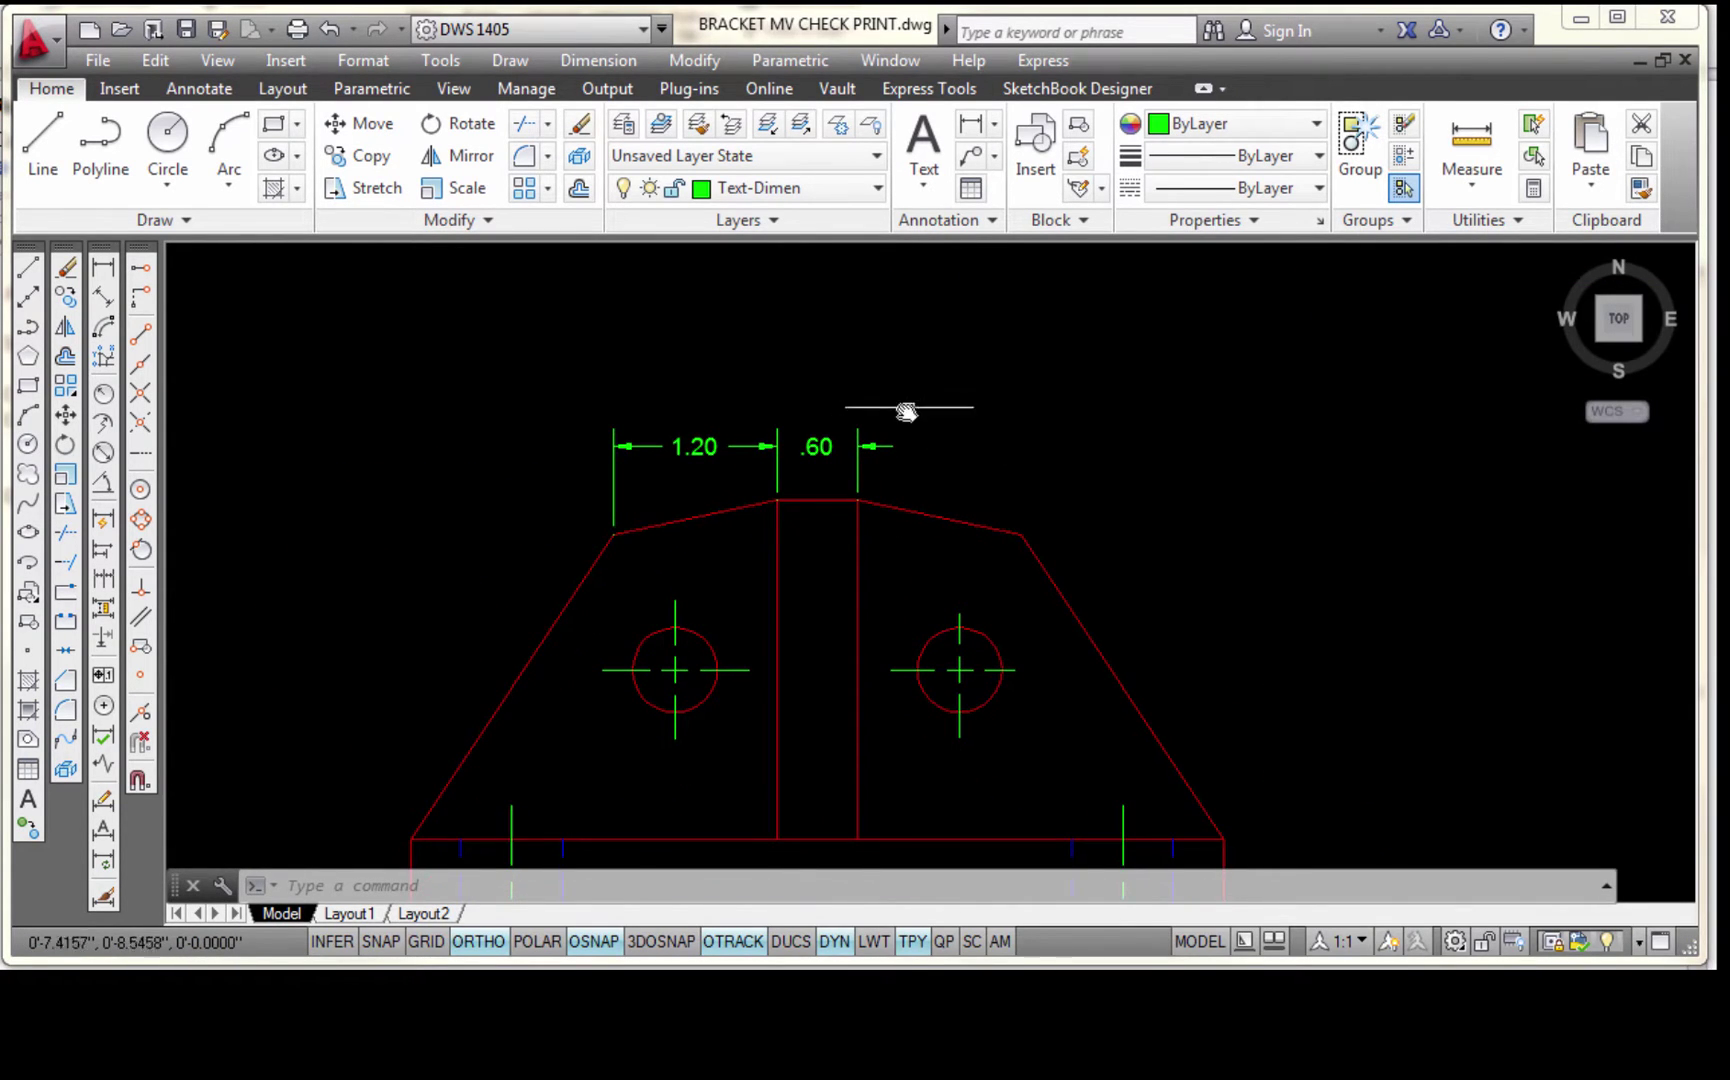
Add a vertical linear dimension for the drop of the left sloped top edge, placed to the left of the slope
{"action": "left_click", "coordinate": [111, 278]}
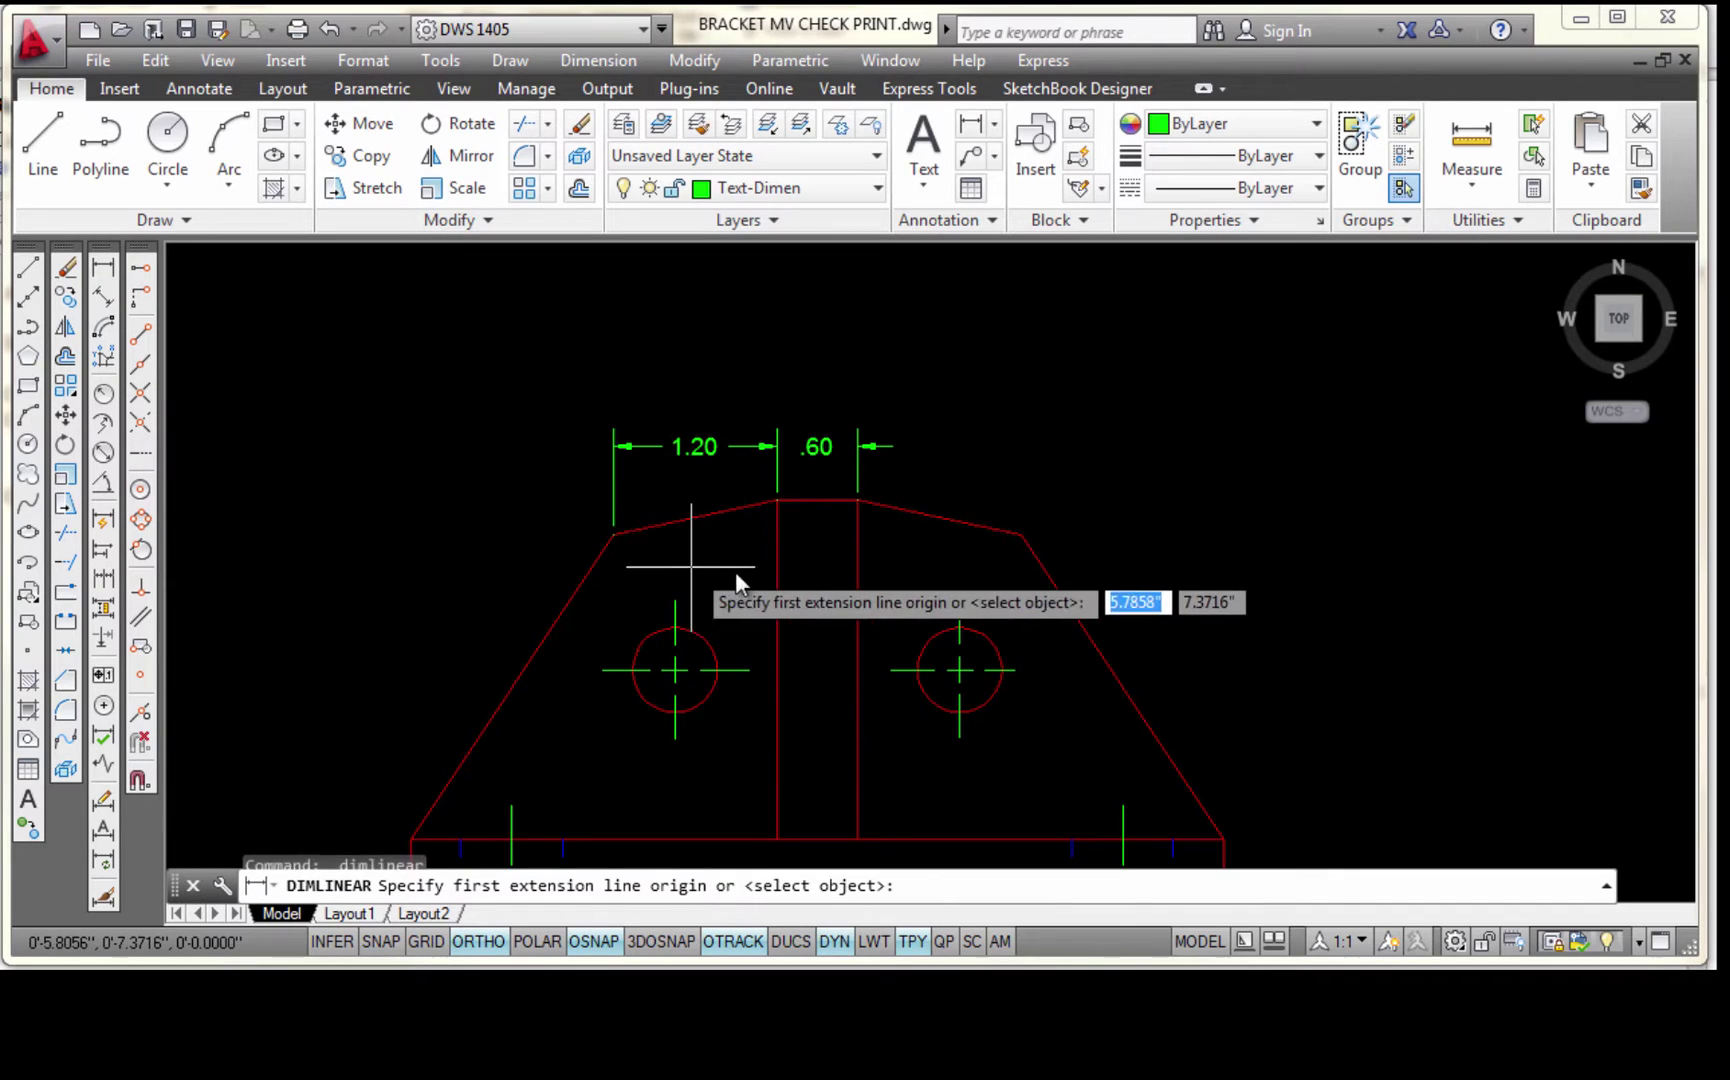
{"action": "left_click", "coordinate": [777, 505]}
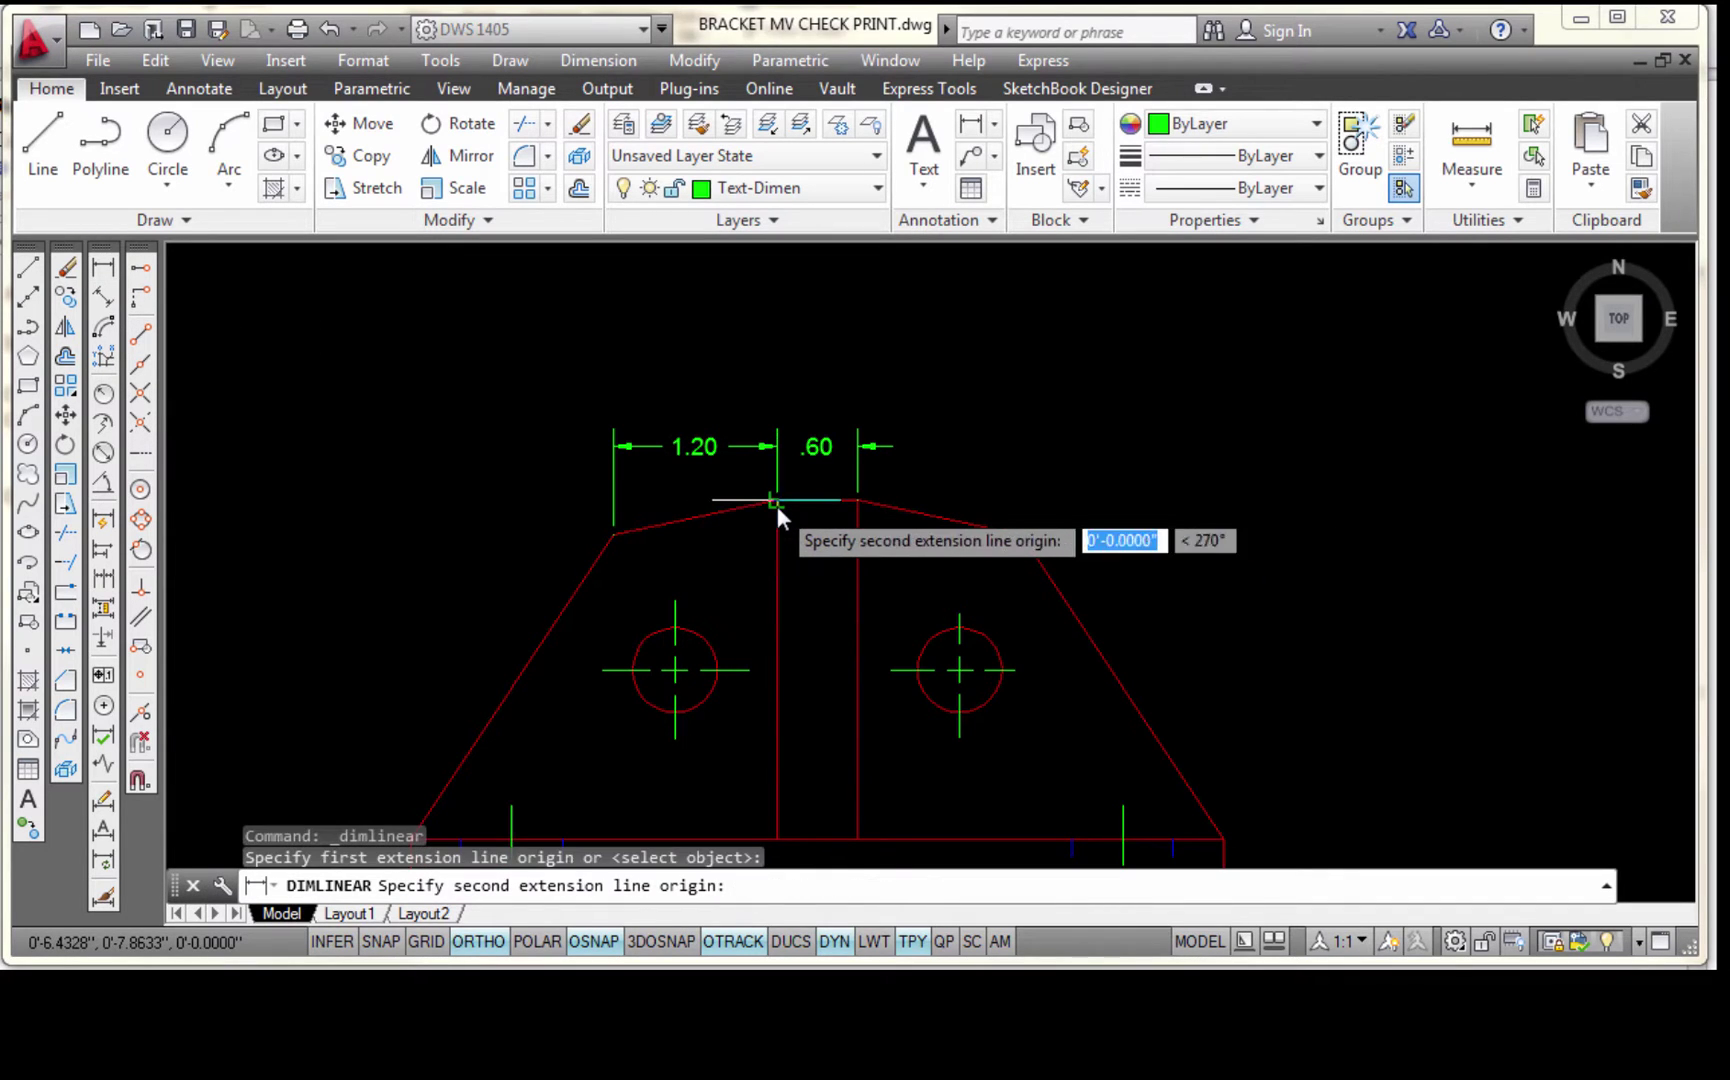
{"action": "left_click", "coordinate": [613, 537]}
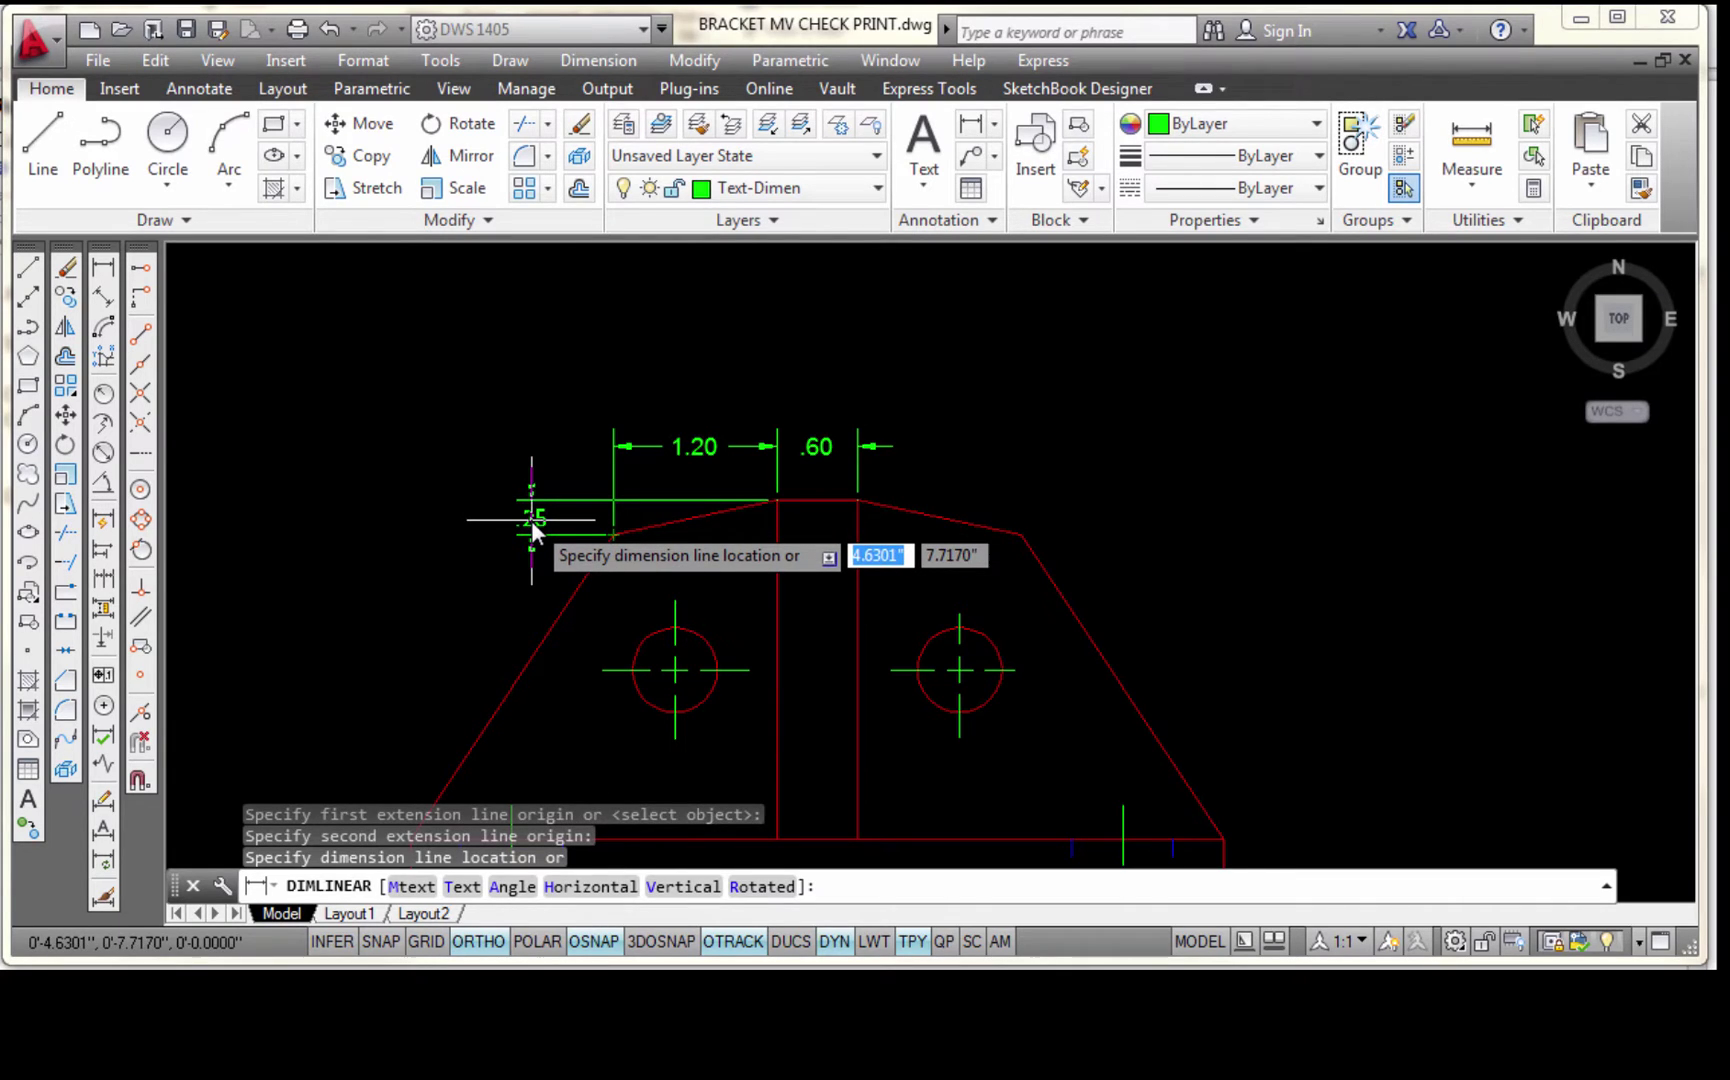
{"action": "left_click", "coordinate": [531, 520]}
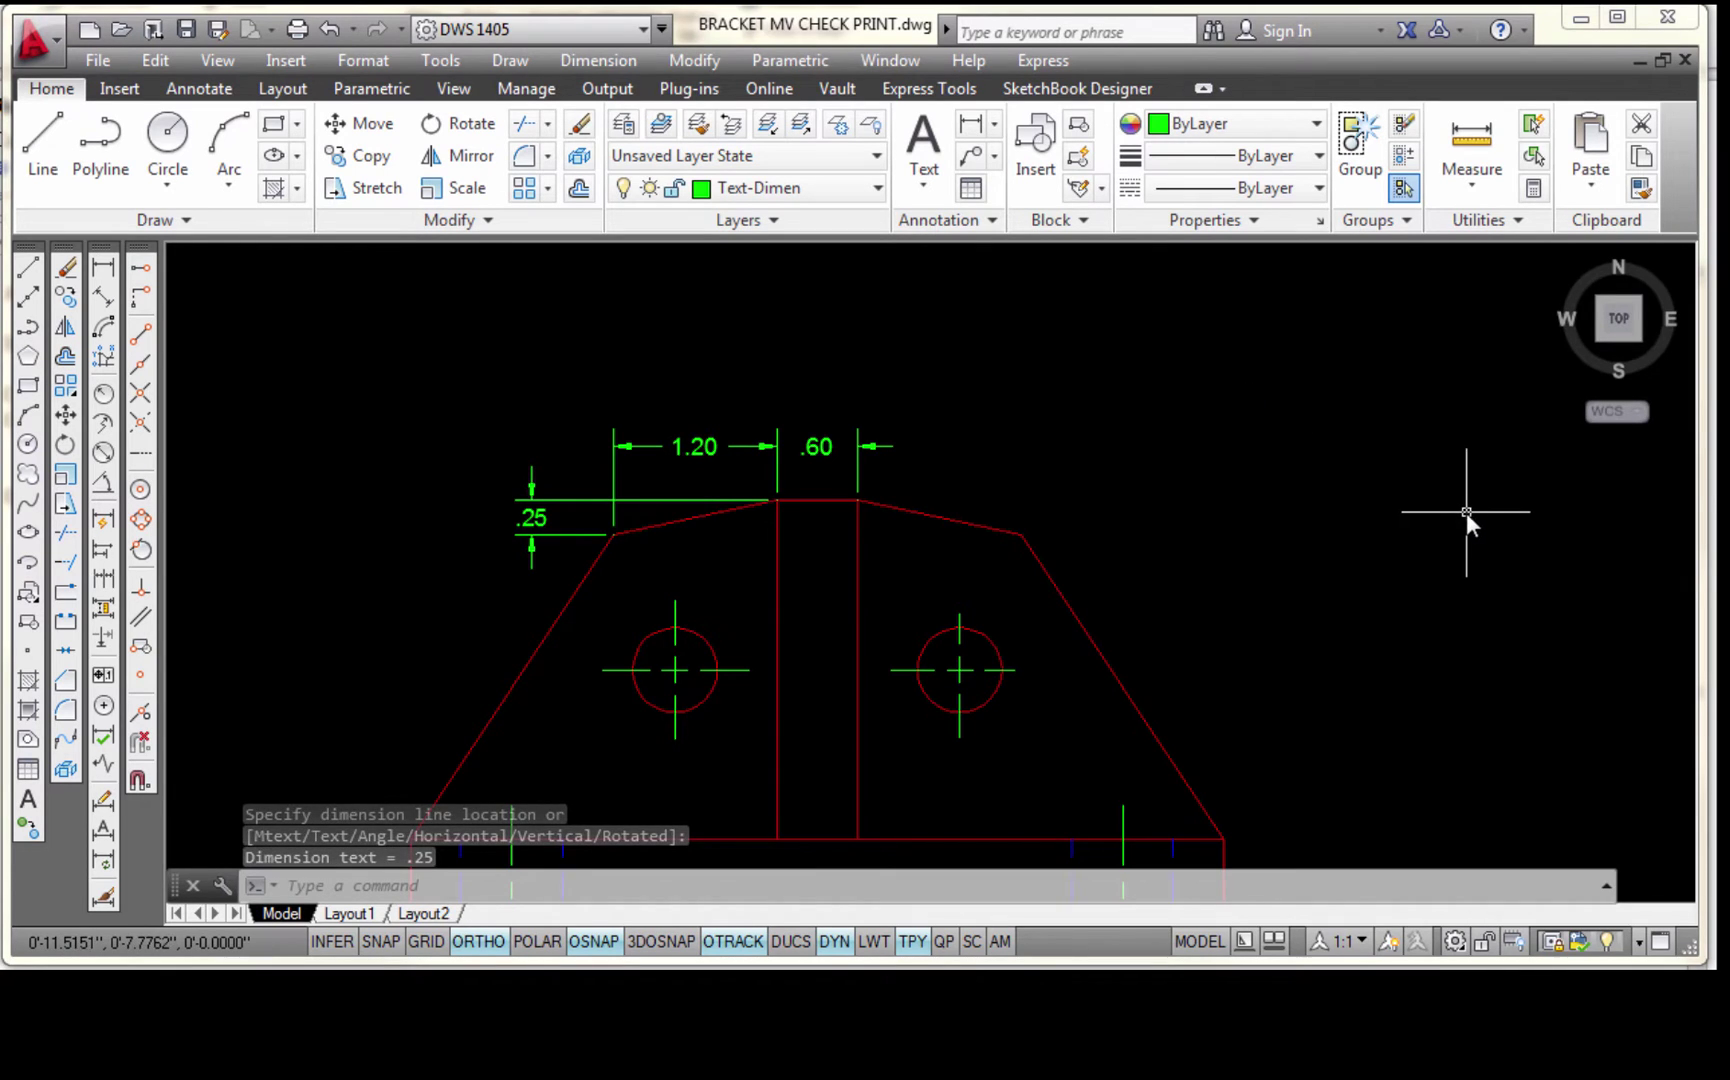
Add a horizontal linear dimension from the rib's left edge to the base's upper-left corner, placed above the 1.20 dimension
{"action": "scroll", "coordinate": [1466, 512], "scroll_direction": "down", "scroll_amount": 3}
{"action": "middle_click_drag", "start_coordinate": [1473, 533], "coordinate": [821, 524]}
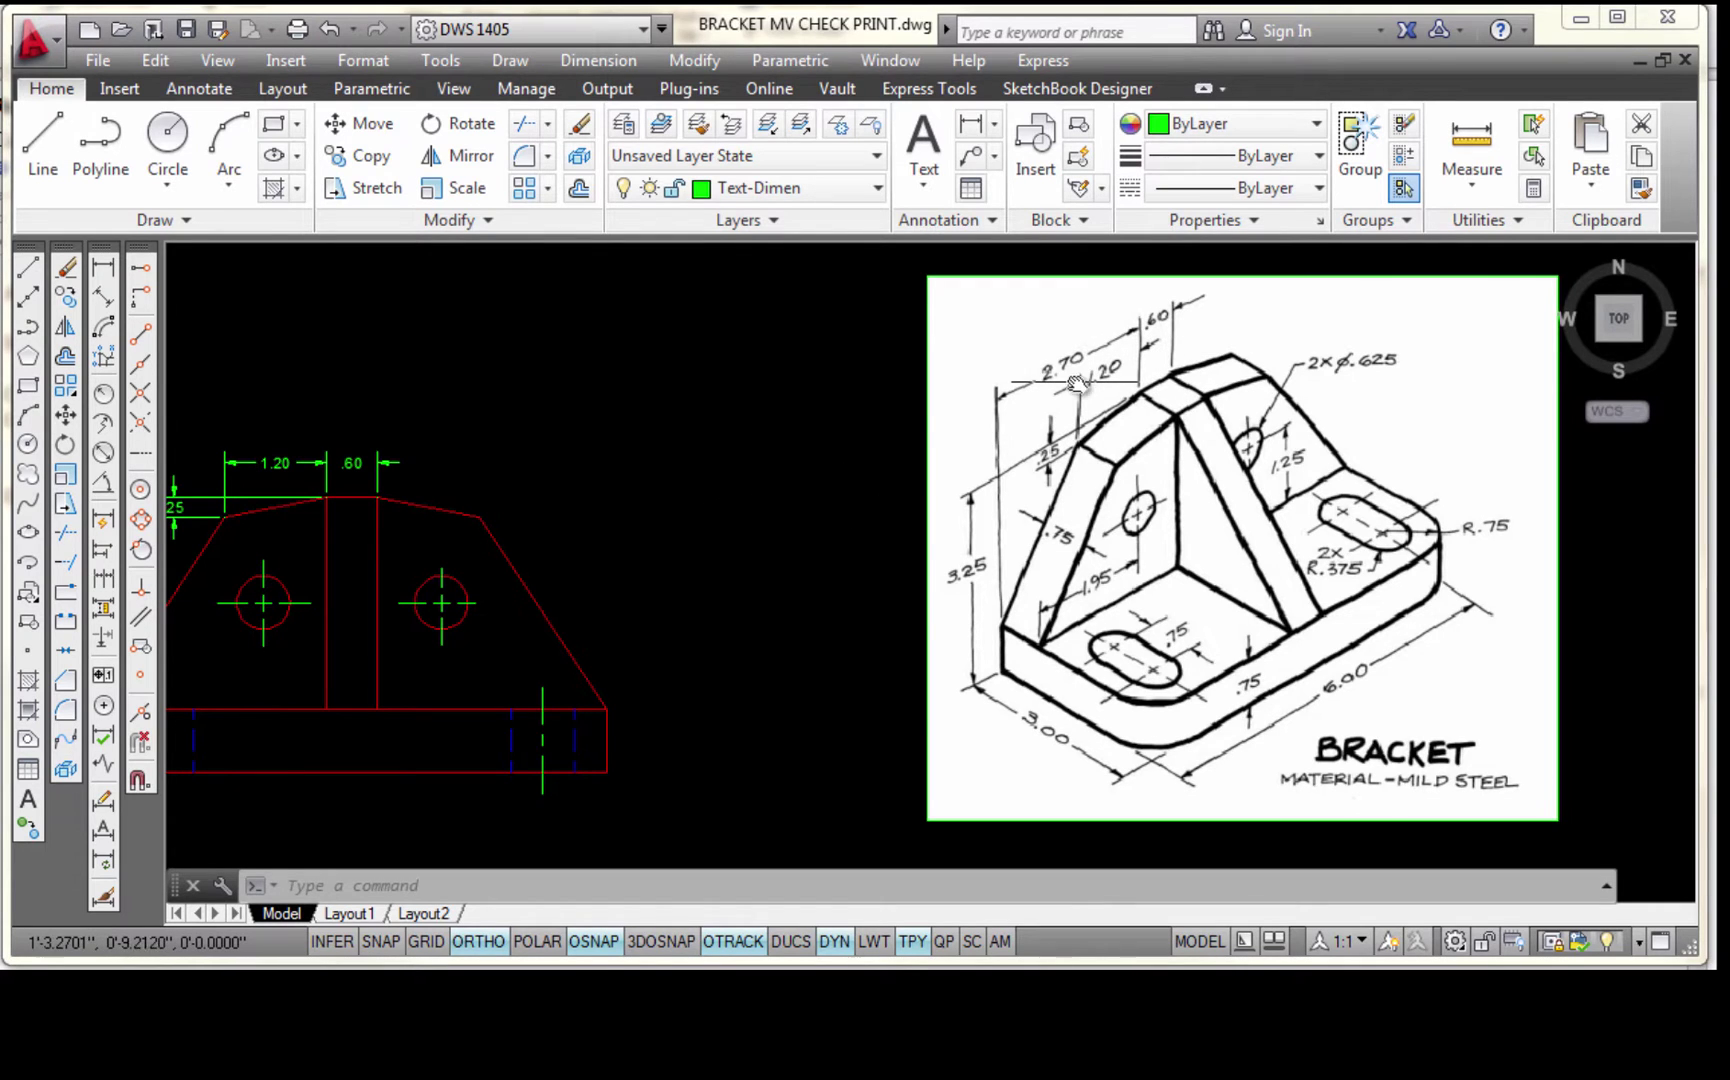
{"action": "middle_click_drag", "start_coordinate": [757, 560], "coordinate": [1098, 527]}
{"action": "scroll", "coordinate": [938, 471], "scroll_direction": "up", "scroll_amount": 2}
{"action": "middle_click_drag", "start_coordinate": [938, 471], "coordinate": [1293, 502]}
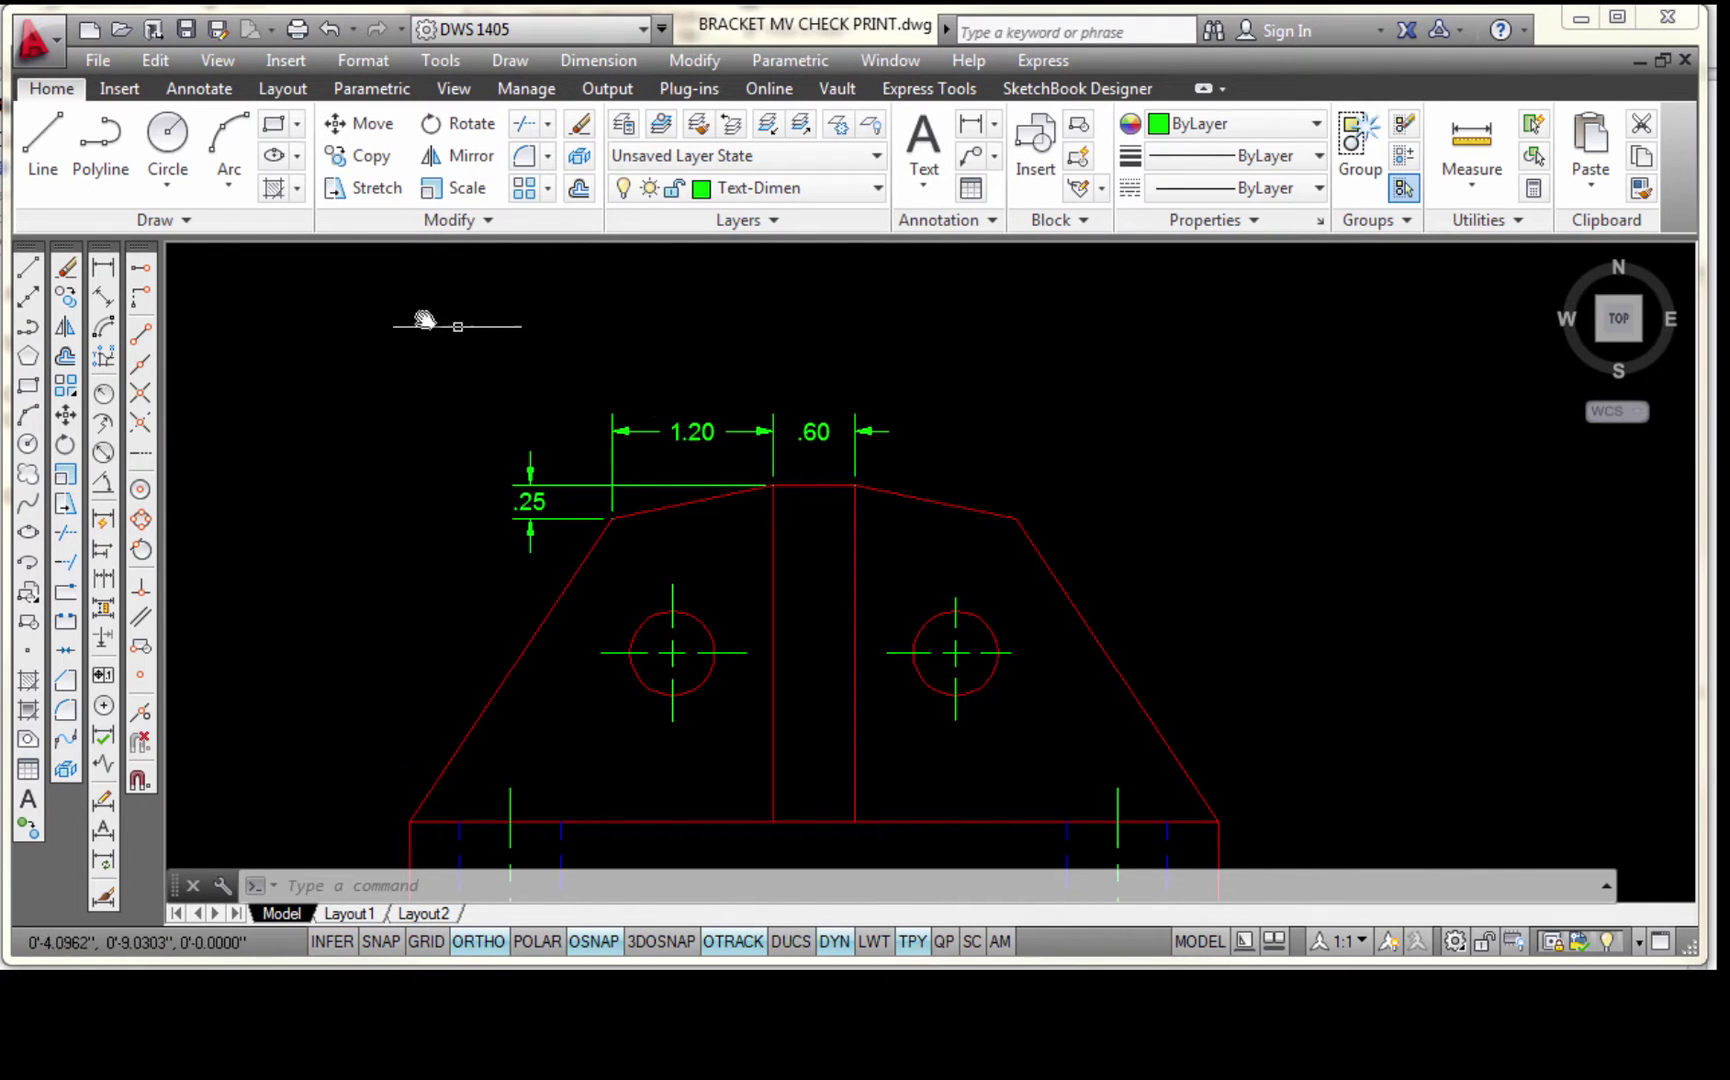
{"action": "left_click", "coordinate": [103, 268]}
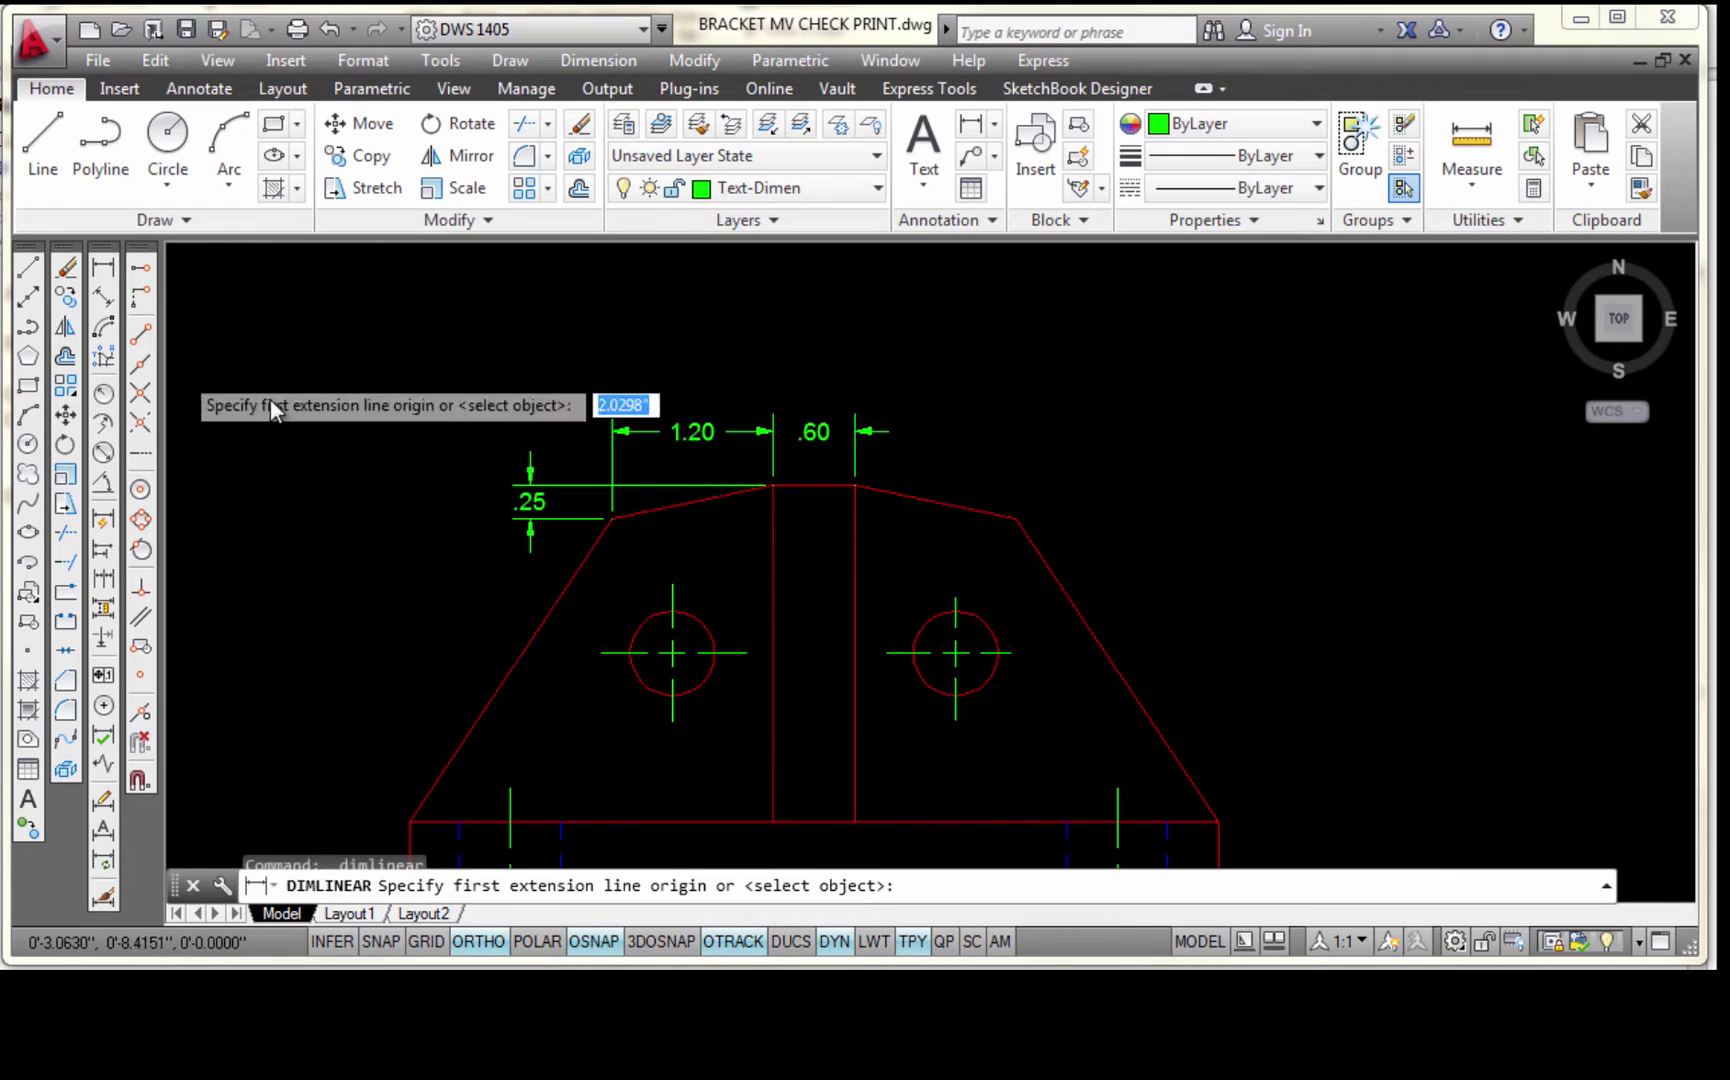
{"action": "left_click", "coordinate": [775, 485]}
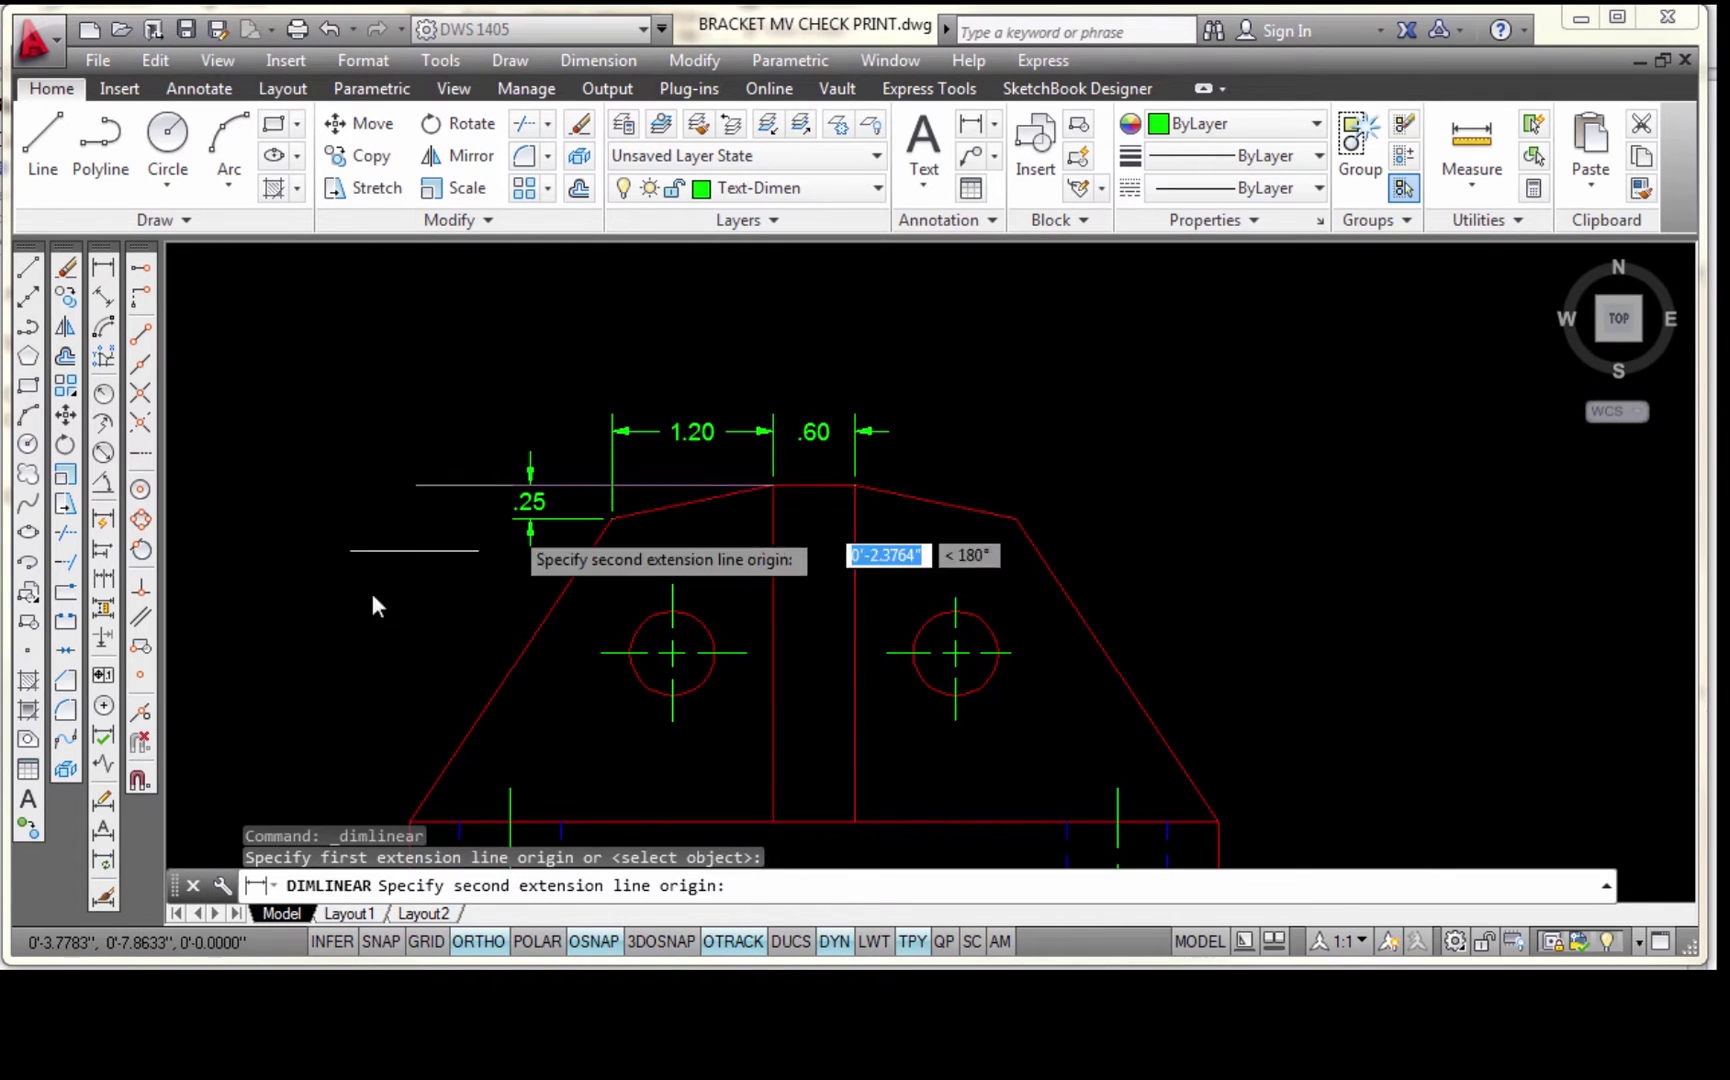
{"action": "left_click", "coordinate": [414, 819]}
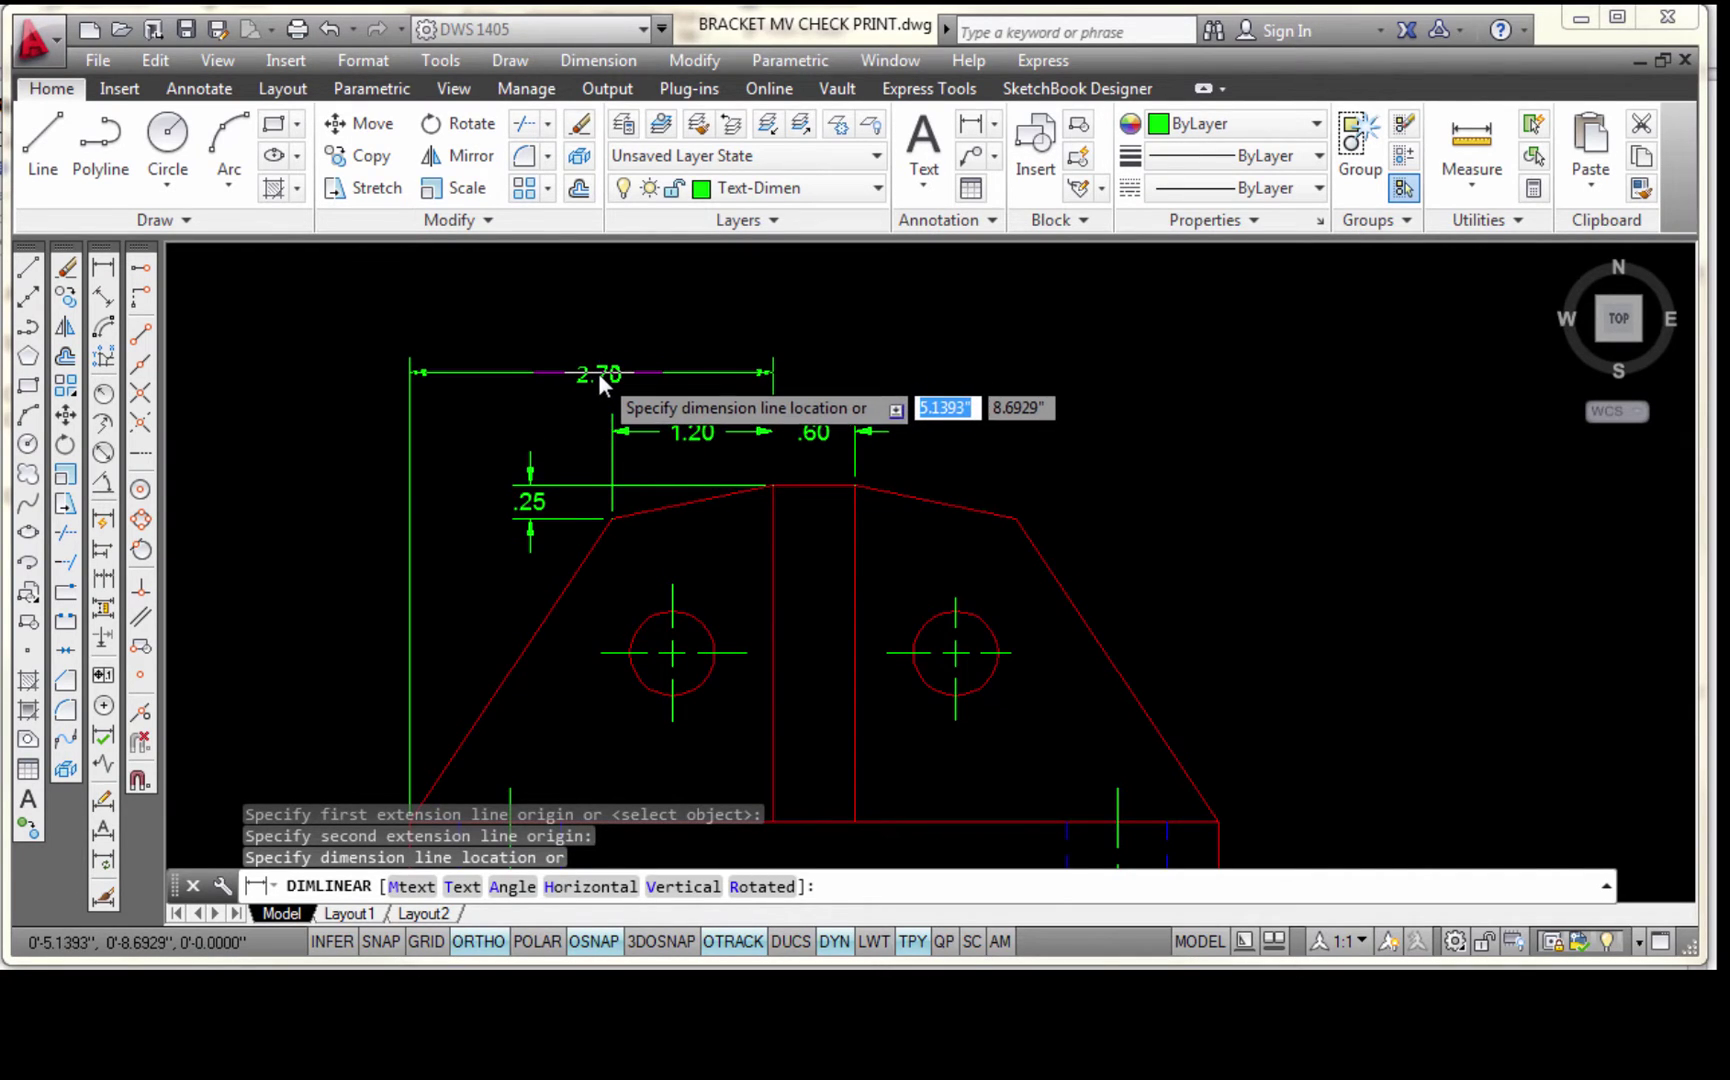
{"action": "left_click", "coordinate": [599, 373]}
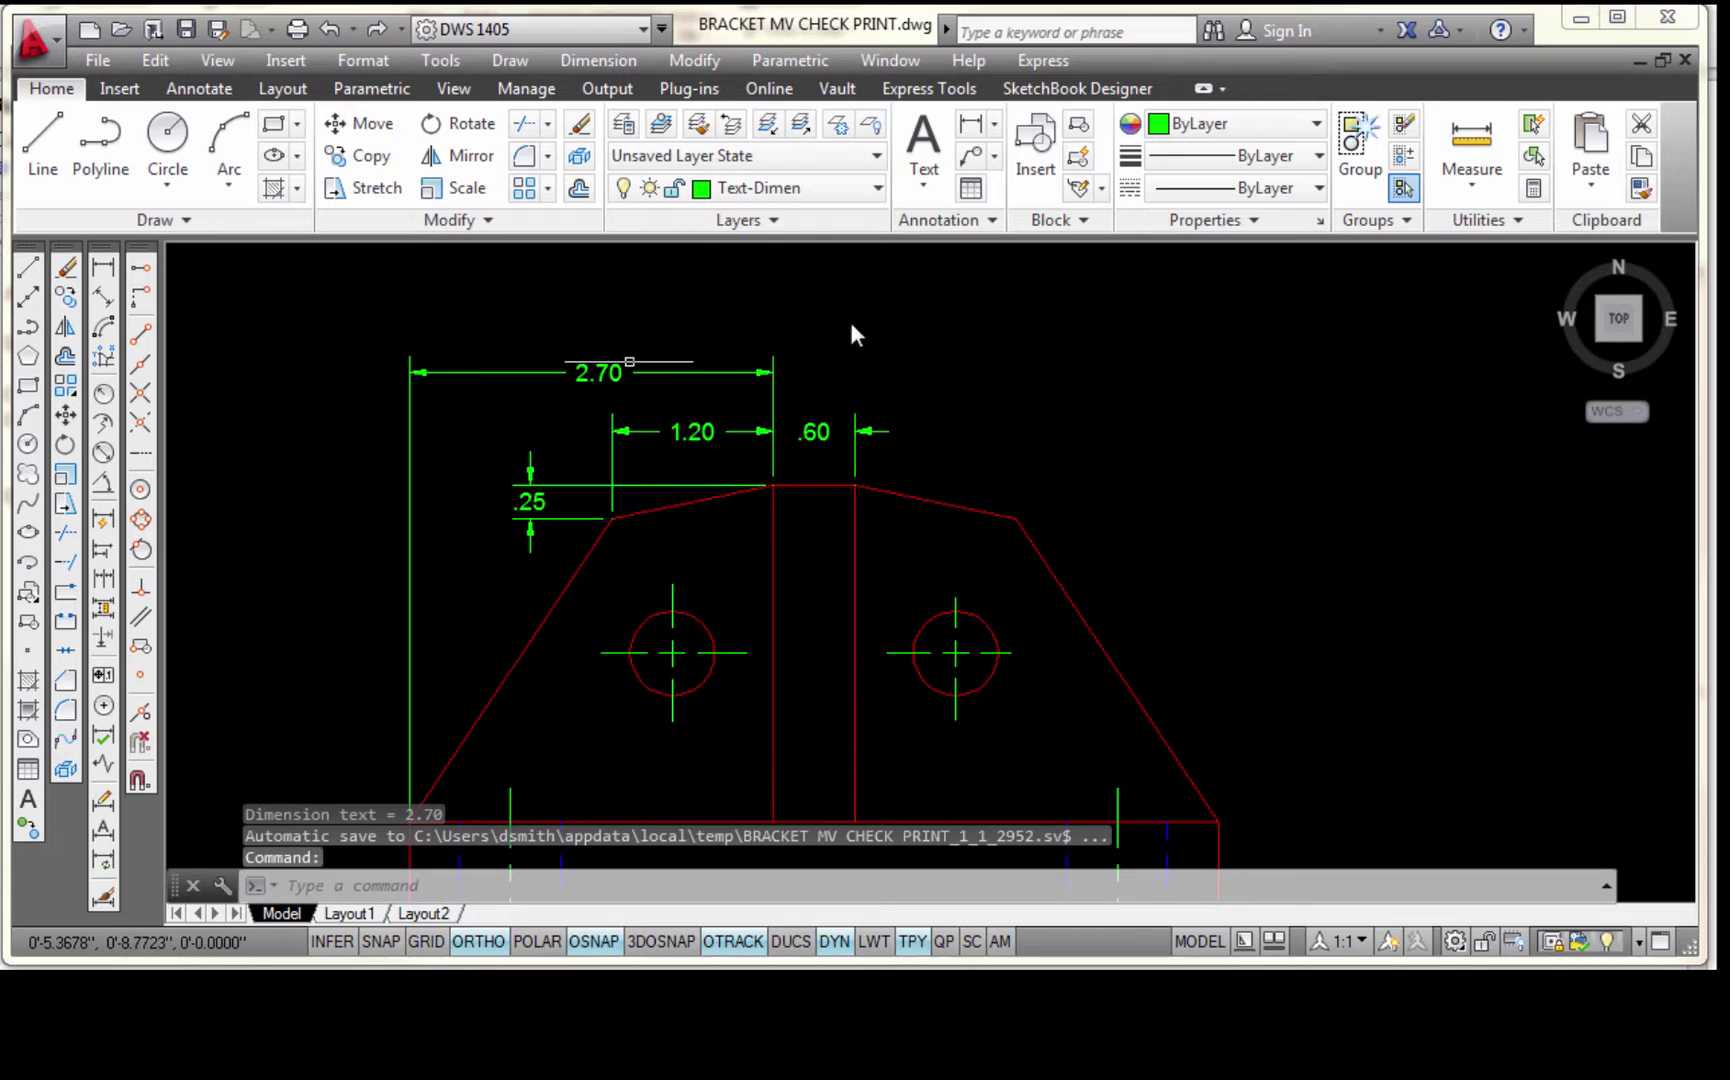
Add a horizontal linear dimension from the base's upper-right corner to the right hole's centre line, level with the rib width dimension
{"action": "scroll", "coordinate": [762, 401], "scroll_direction": "up", "scroll_amount": 2}
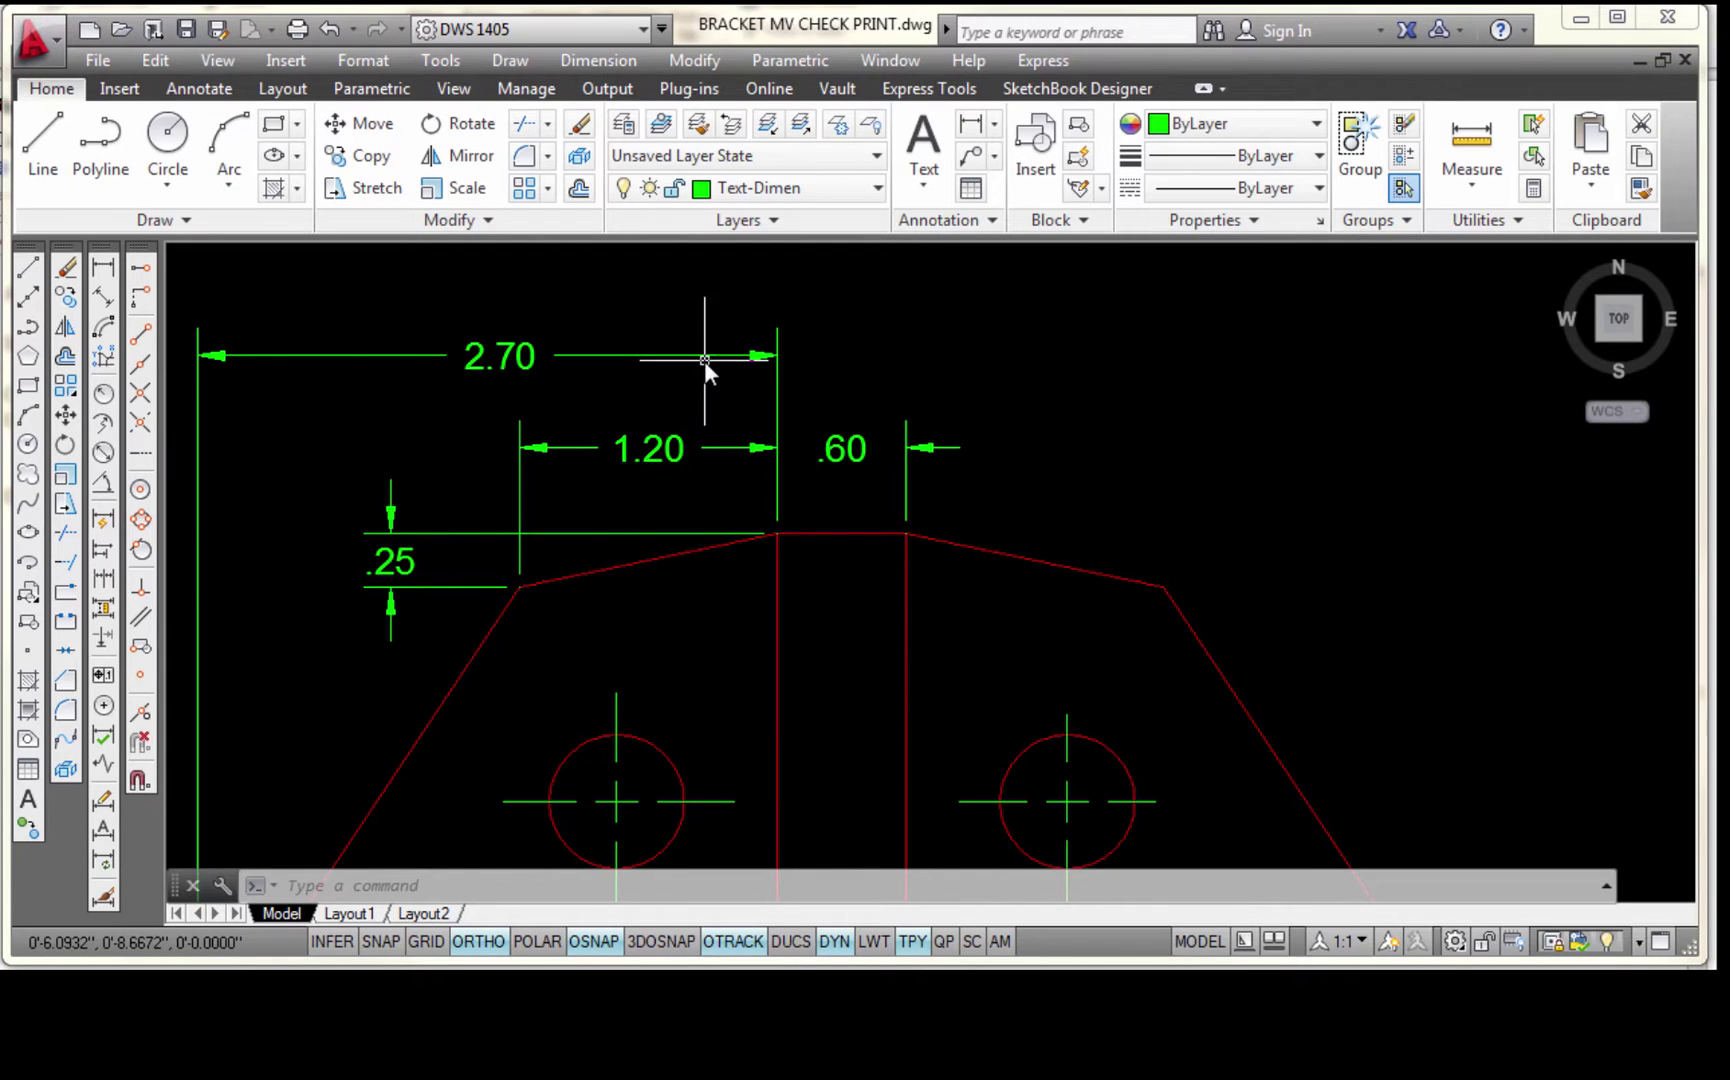
{"action": "scroll", "coordinate": [896, 364], "scroll_direction": "down", "scroll_amount": 2}
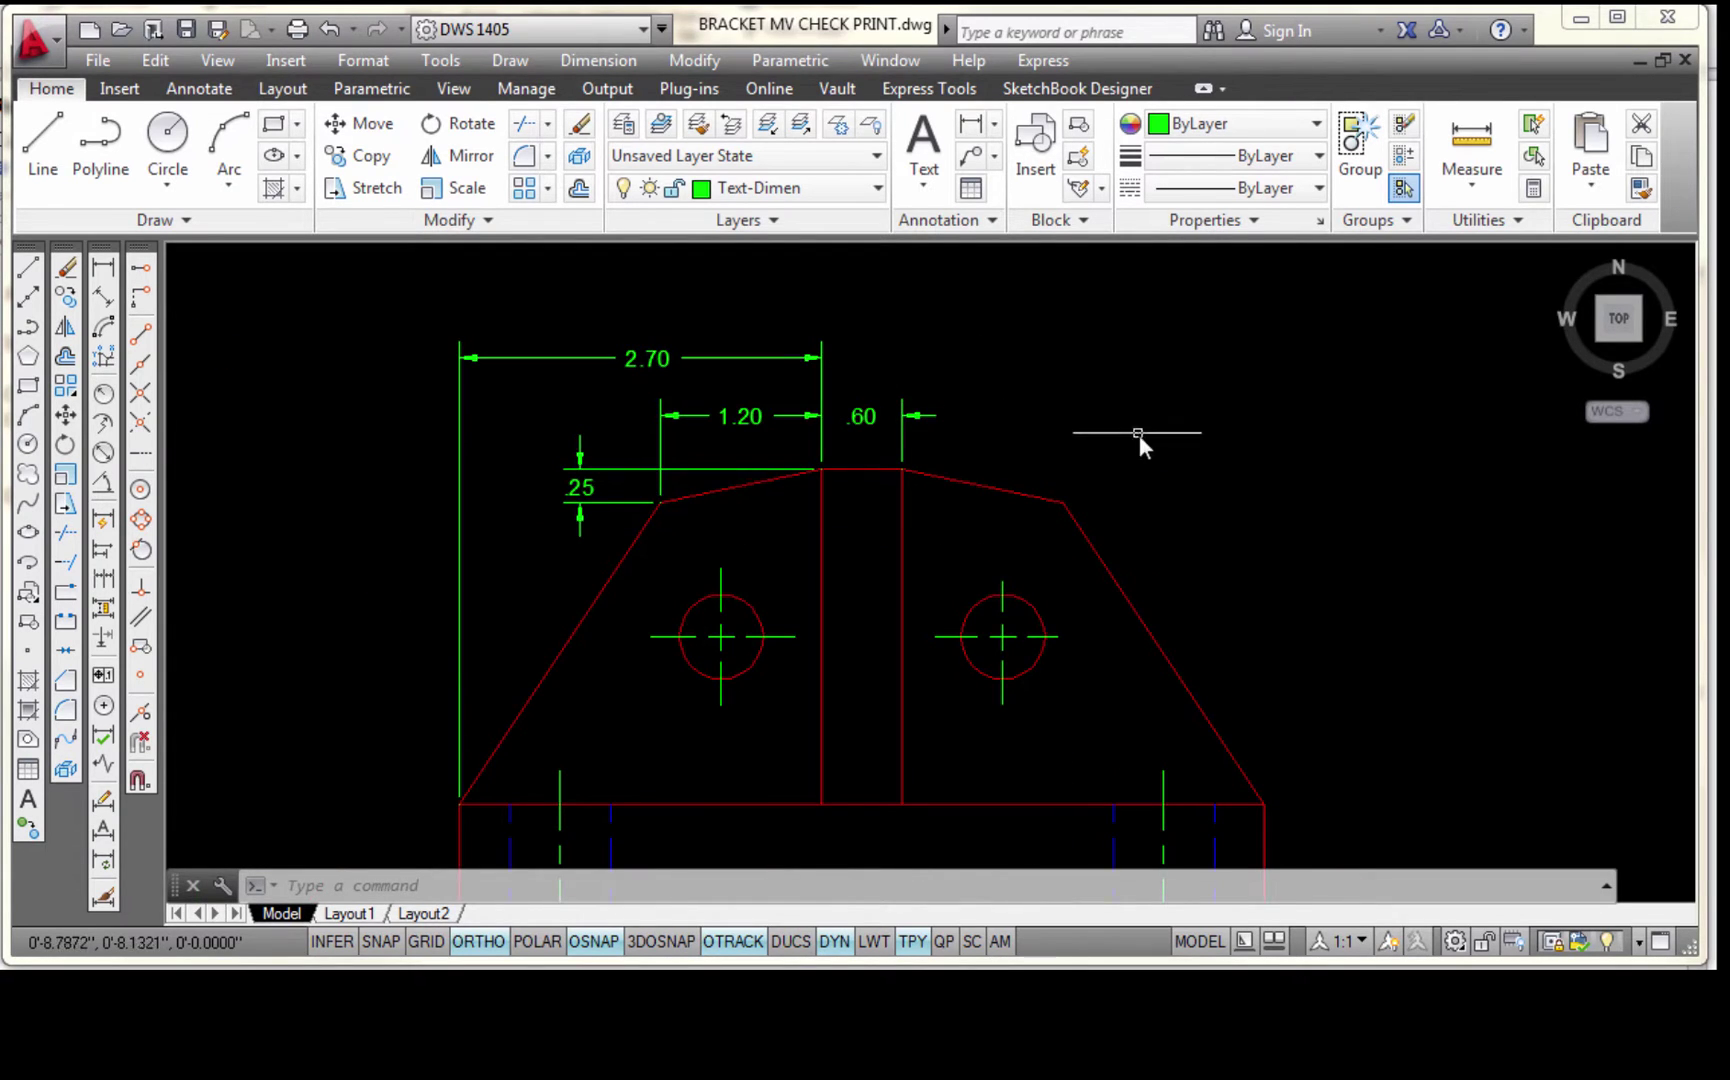
{"action": "middle_click_drag", "start_coordinate": [1118, 435], "coordinate": [1068, 396]}
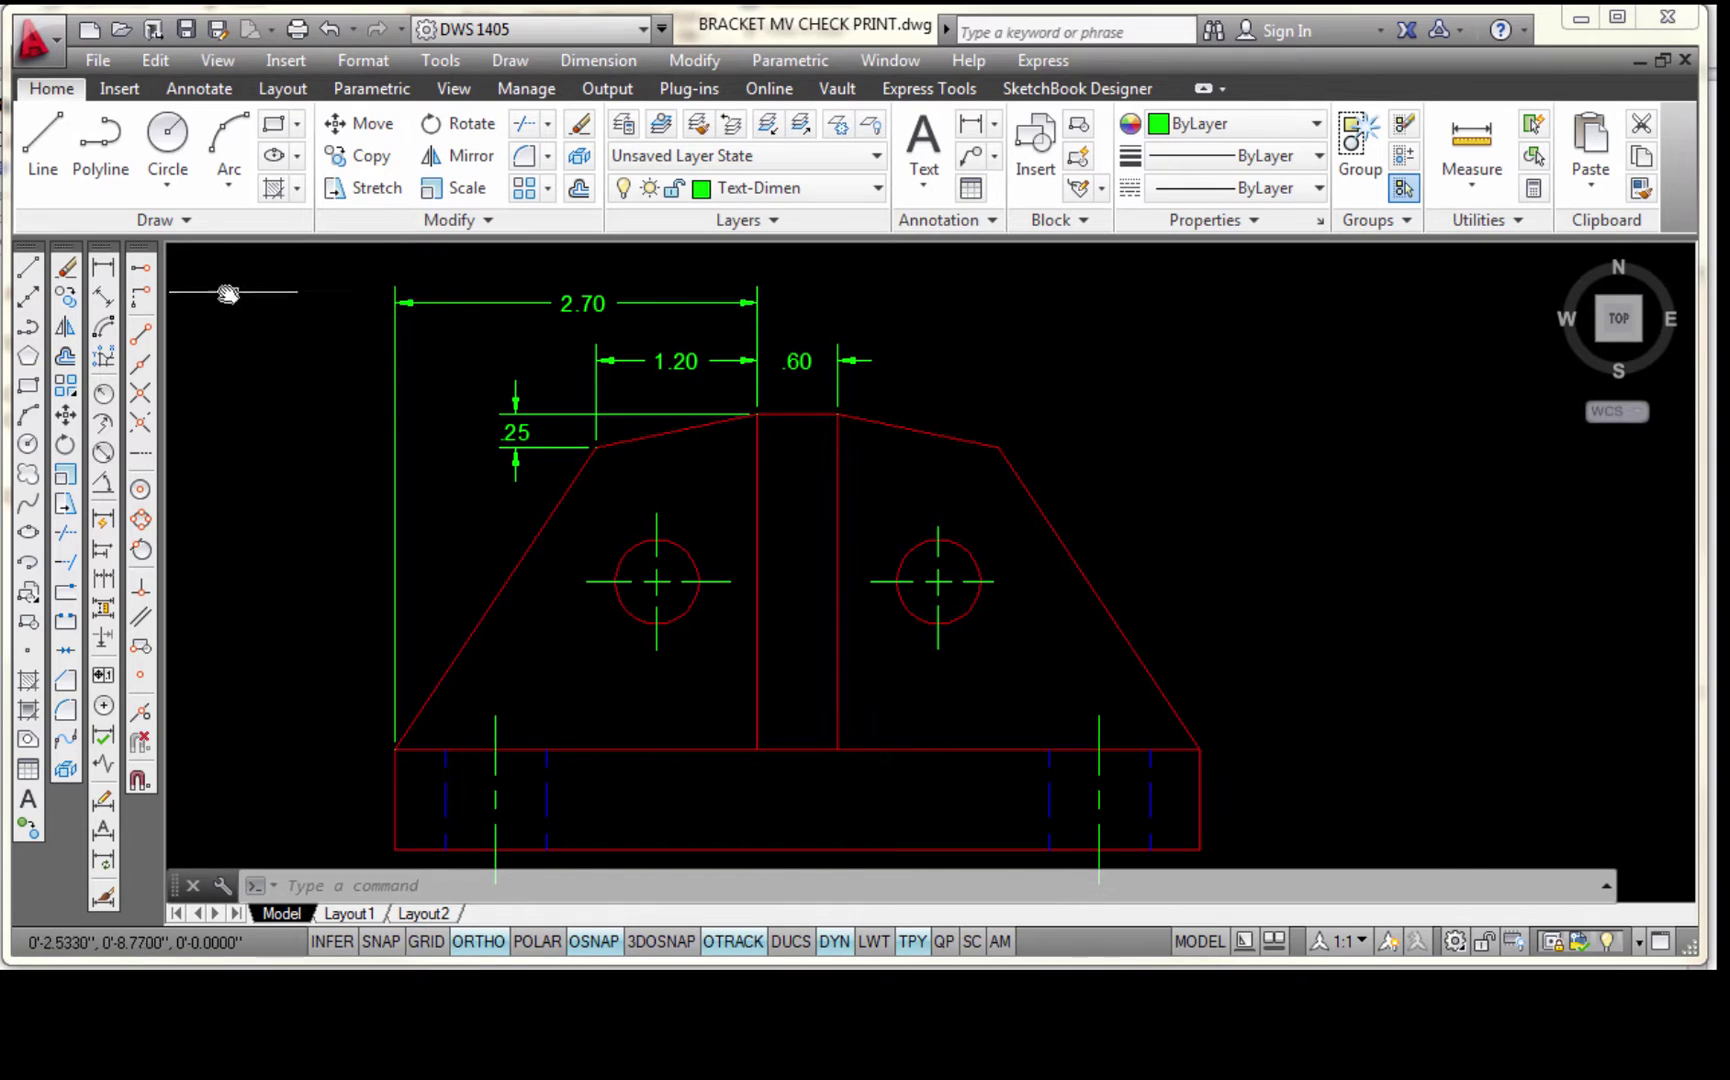
{"action": "left_click", "coordinate": [103, 270]}
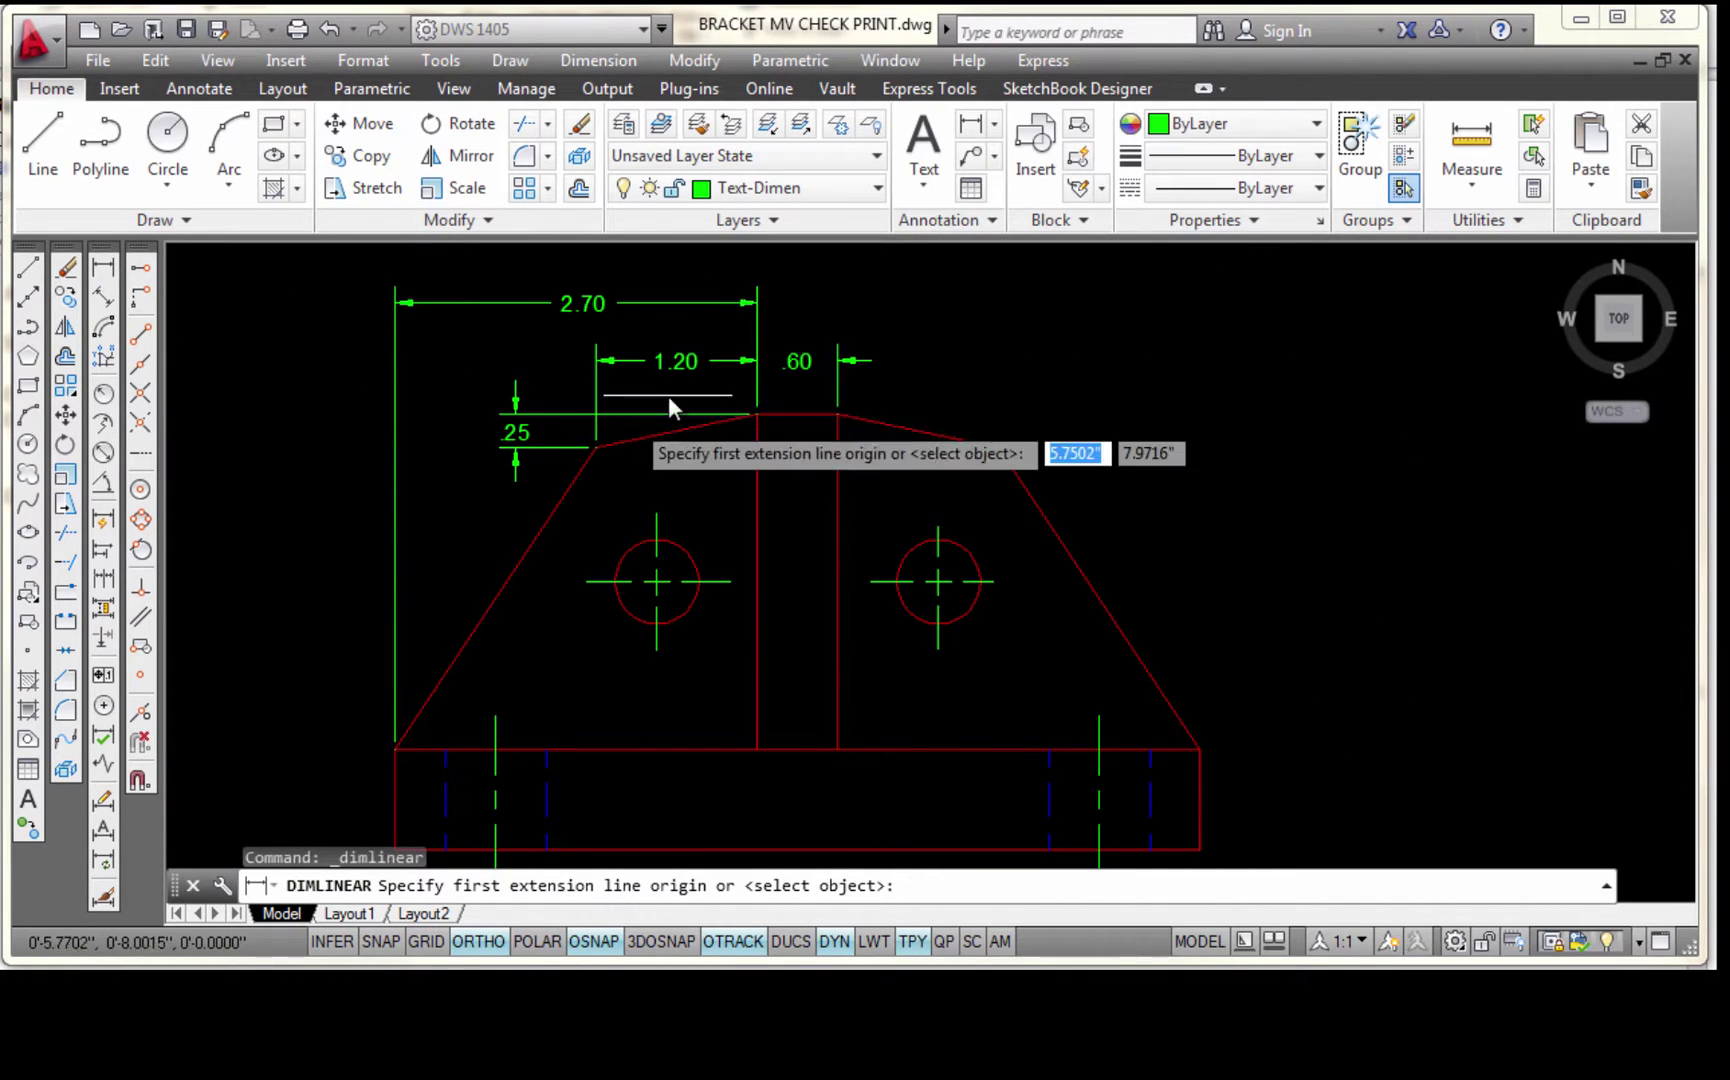
{"action": "left_click", "coordinate": [1199, 747]}
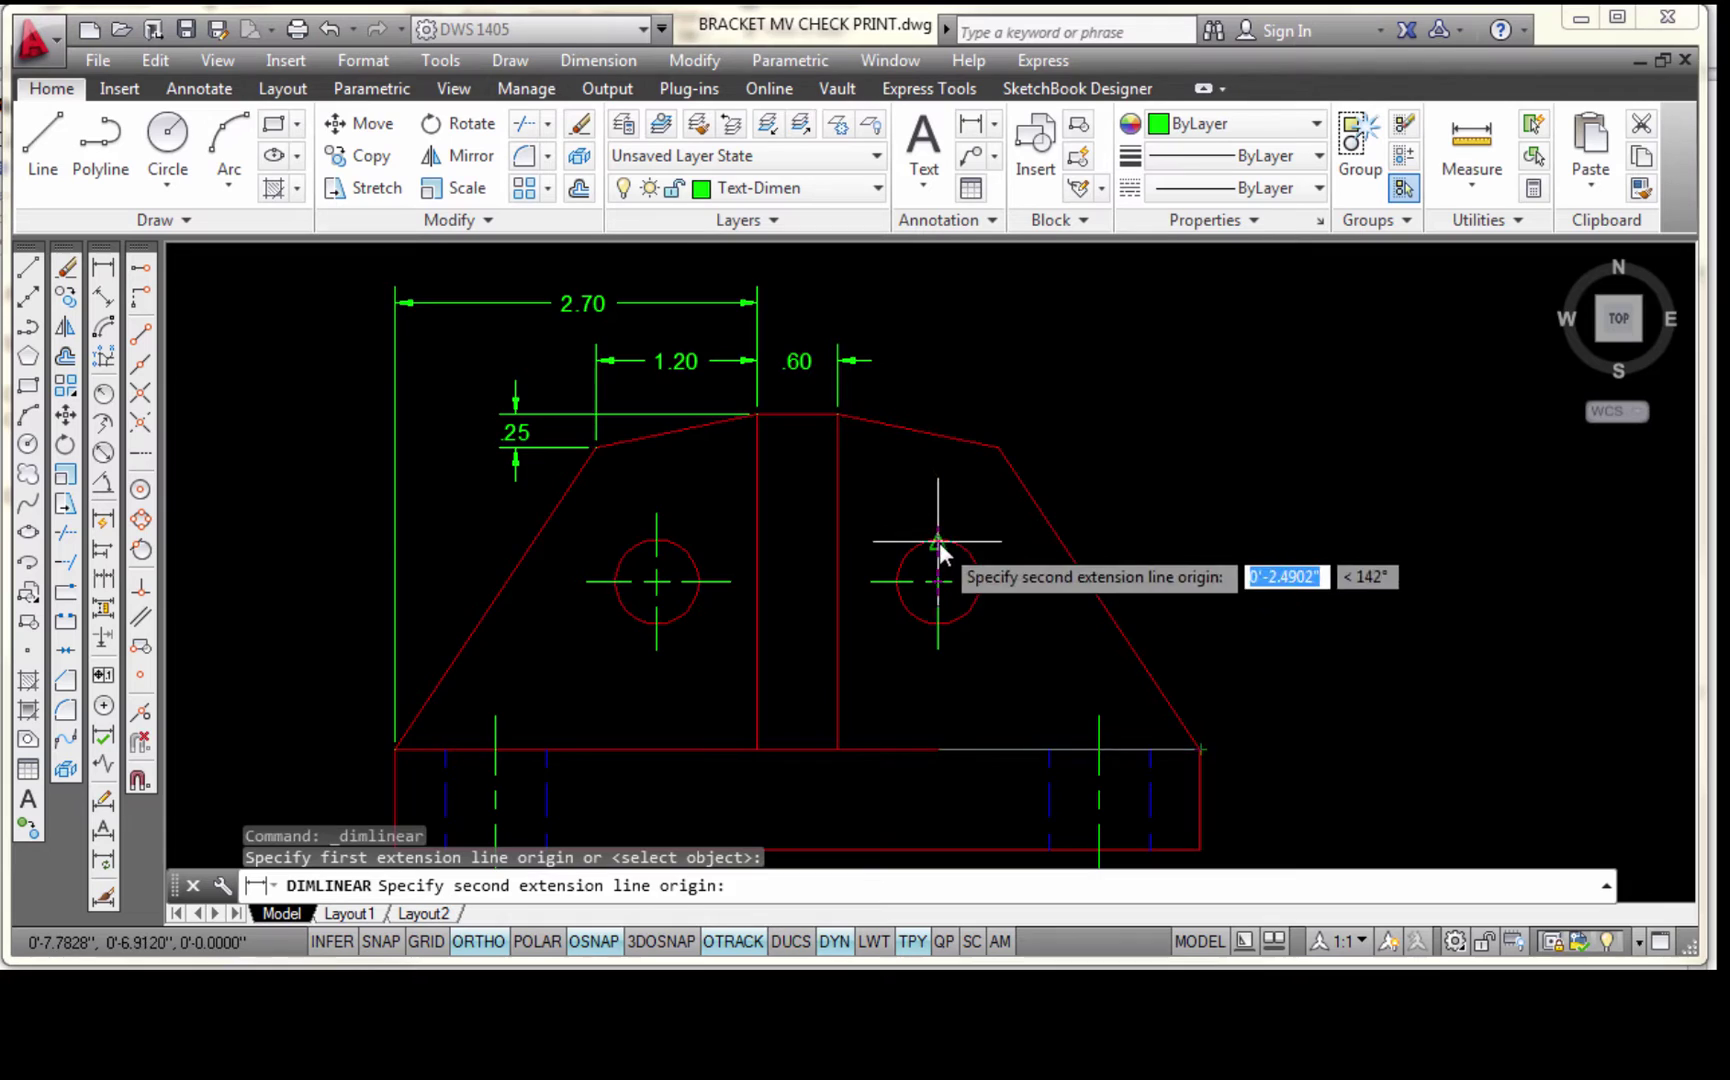
{"action": "scroll", "coordinate": [1004, 547], "scroll_direction": "up", "scroll_amount": 3}
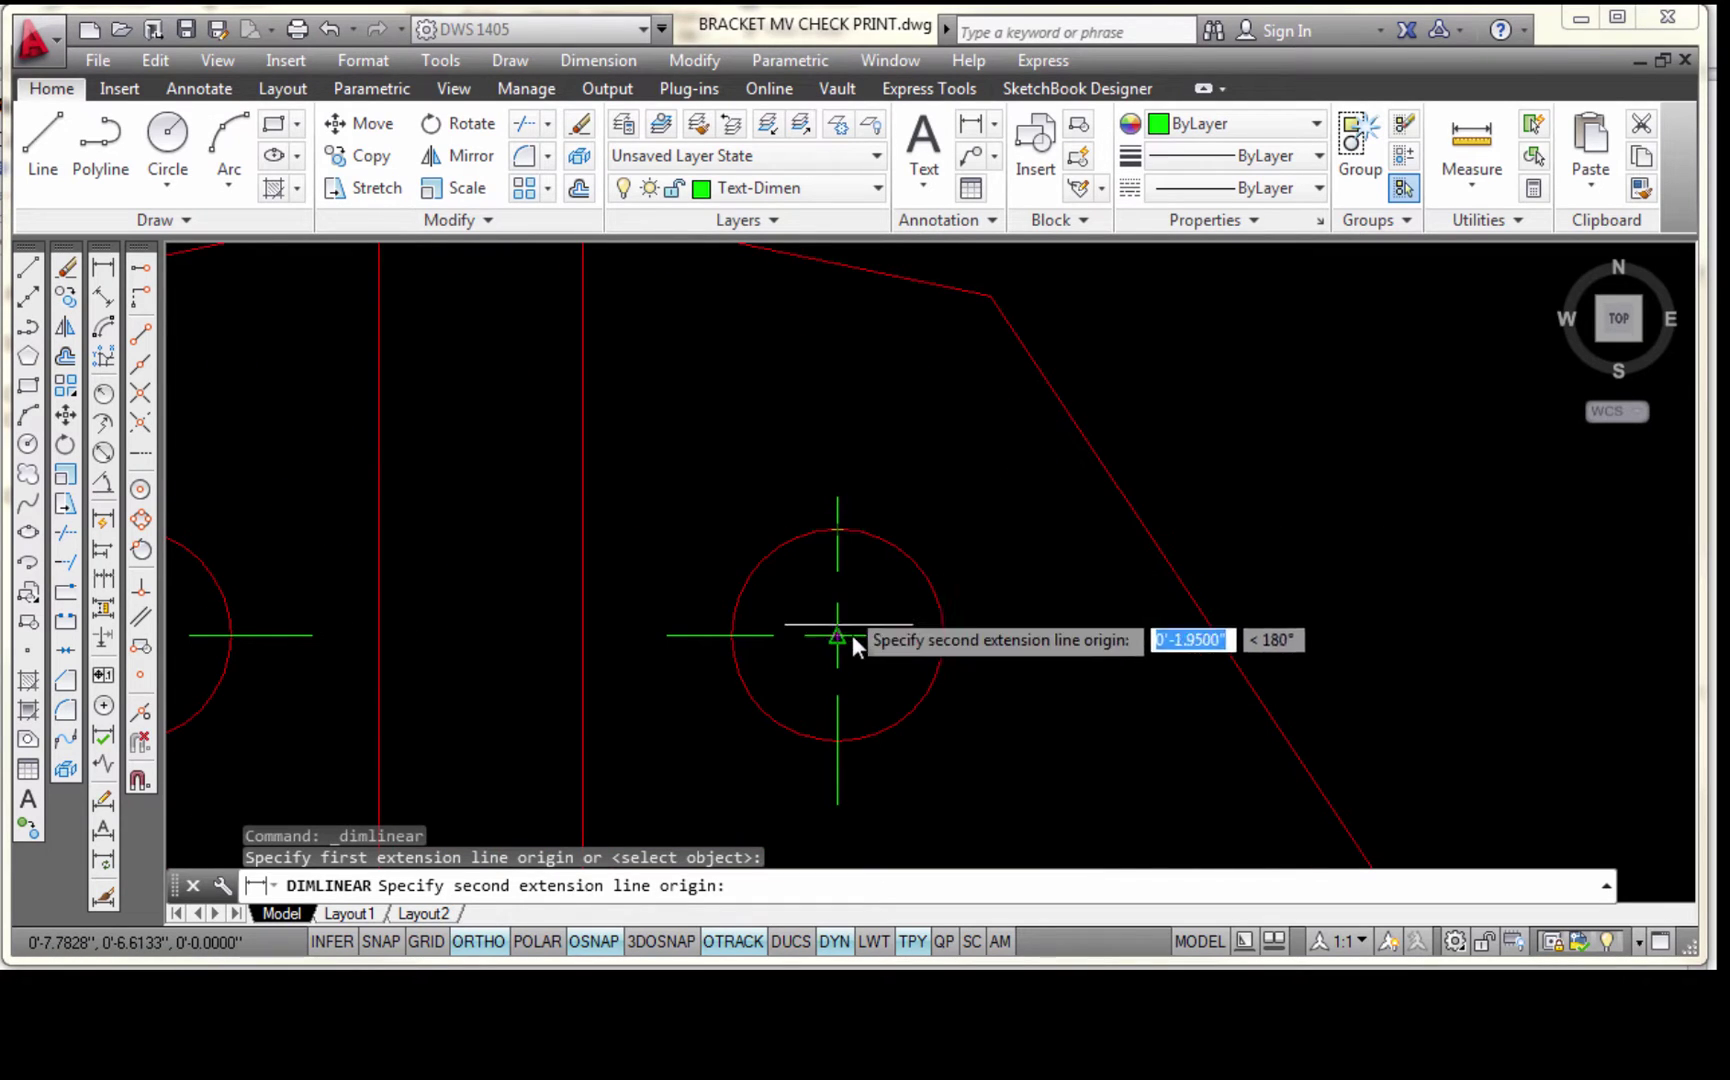
{"action": "left_click", "coordinate": [837, 527]}
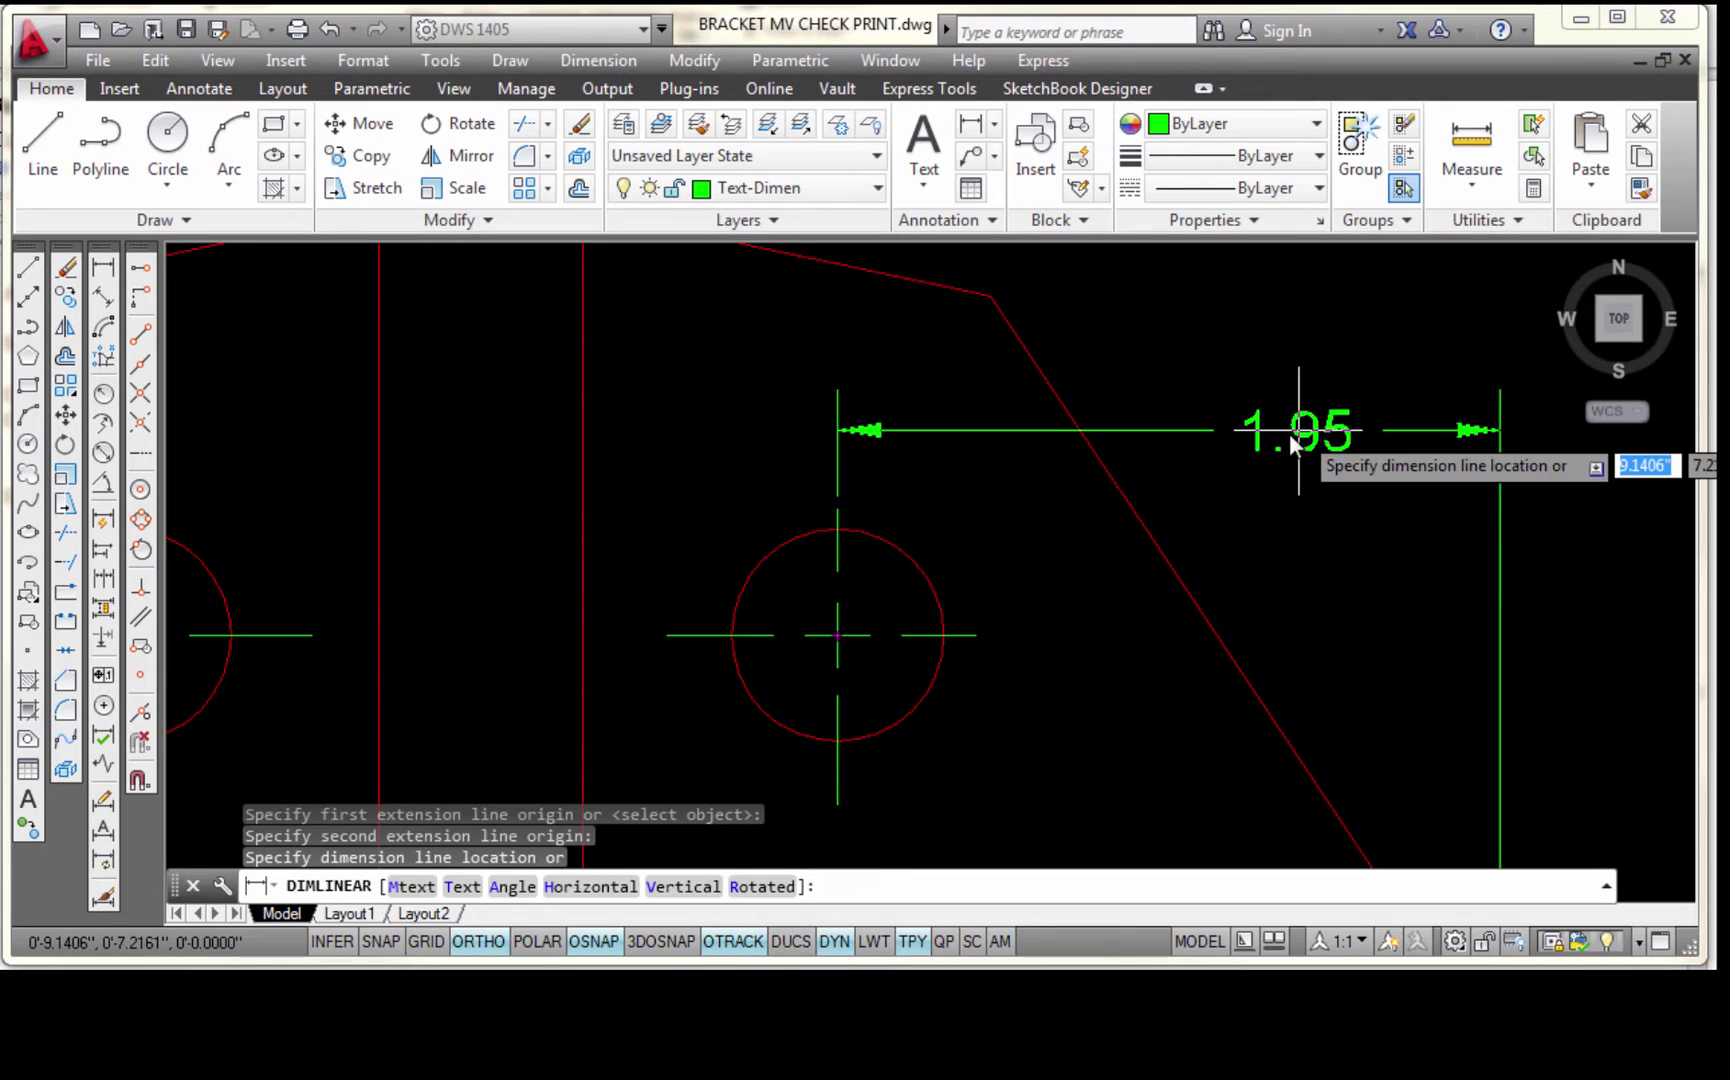
{"action": "middle_click_drag", "start_coordinate": [1158, 448], "coordinate": [1141, 784]}
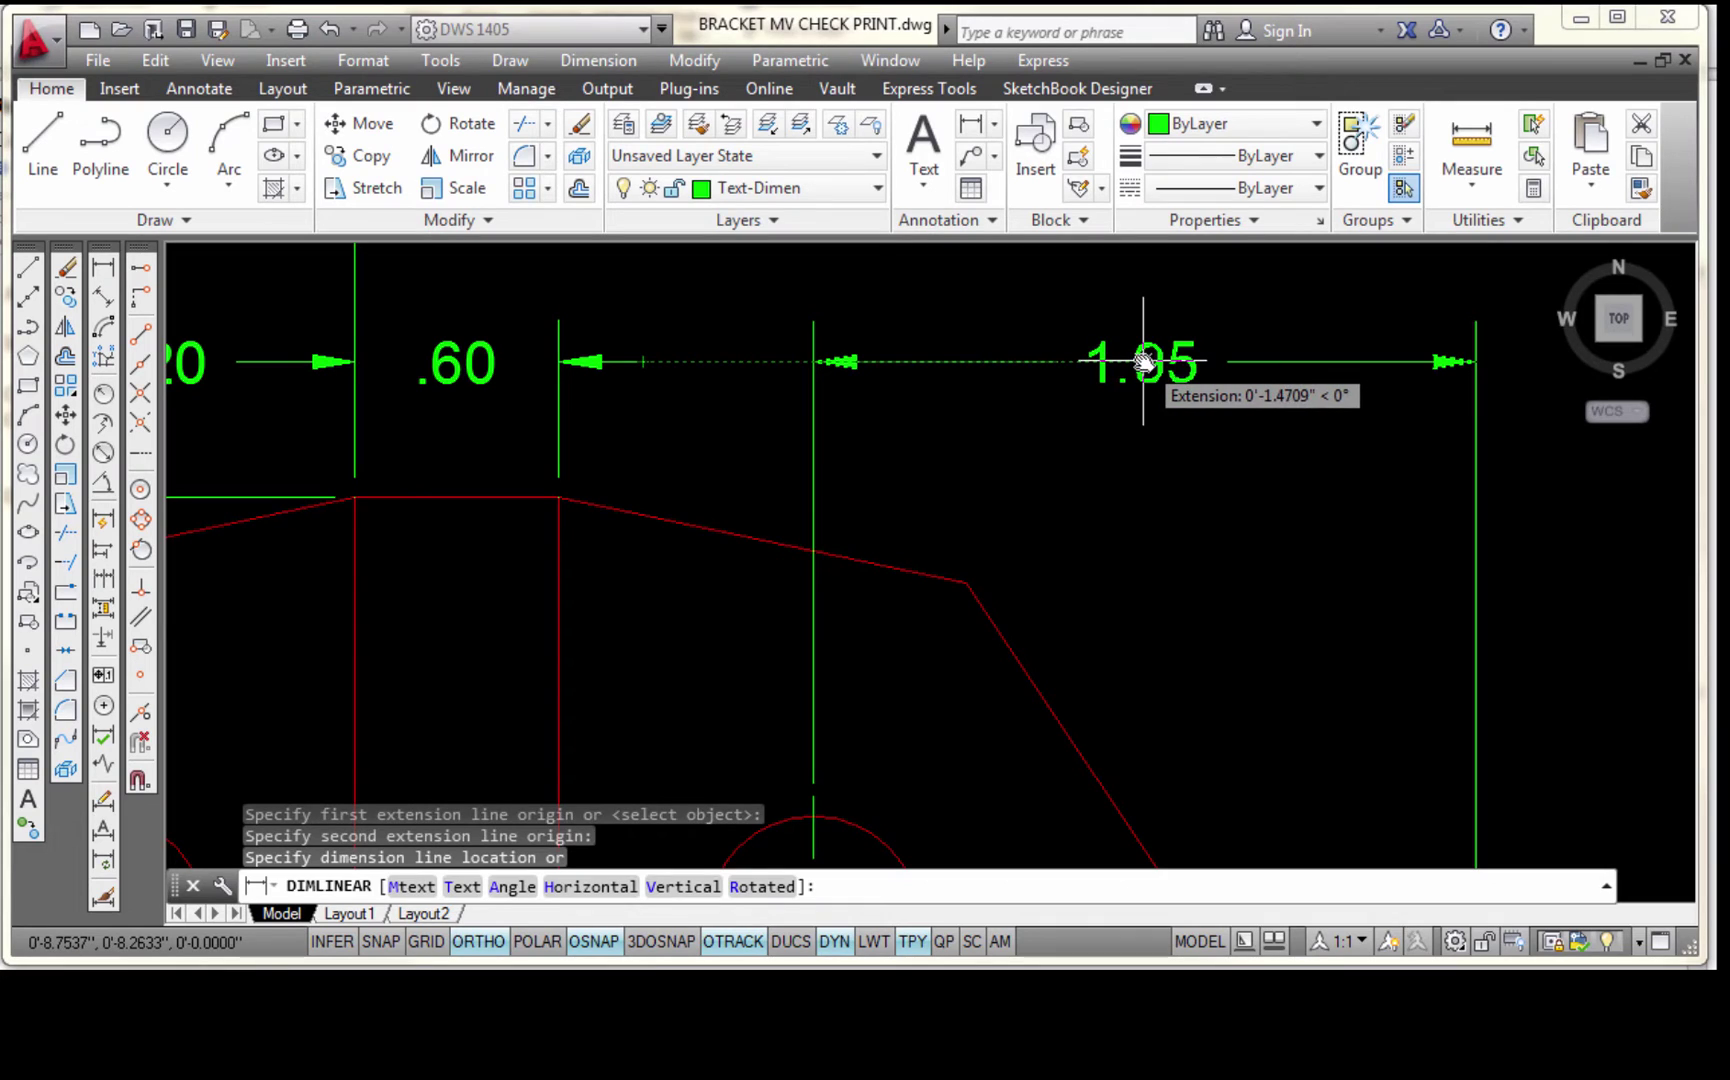
{"action": "left_click", "coordinate": [1143, 362]}
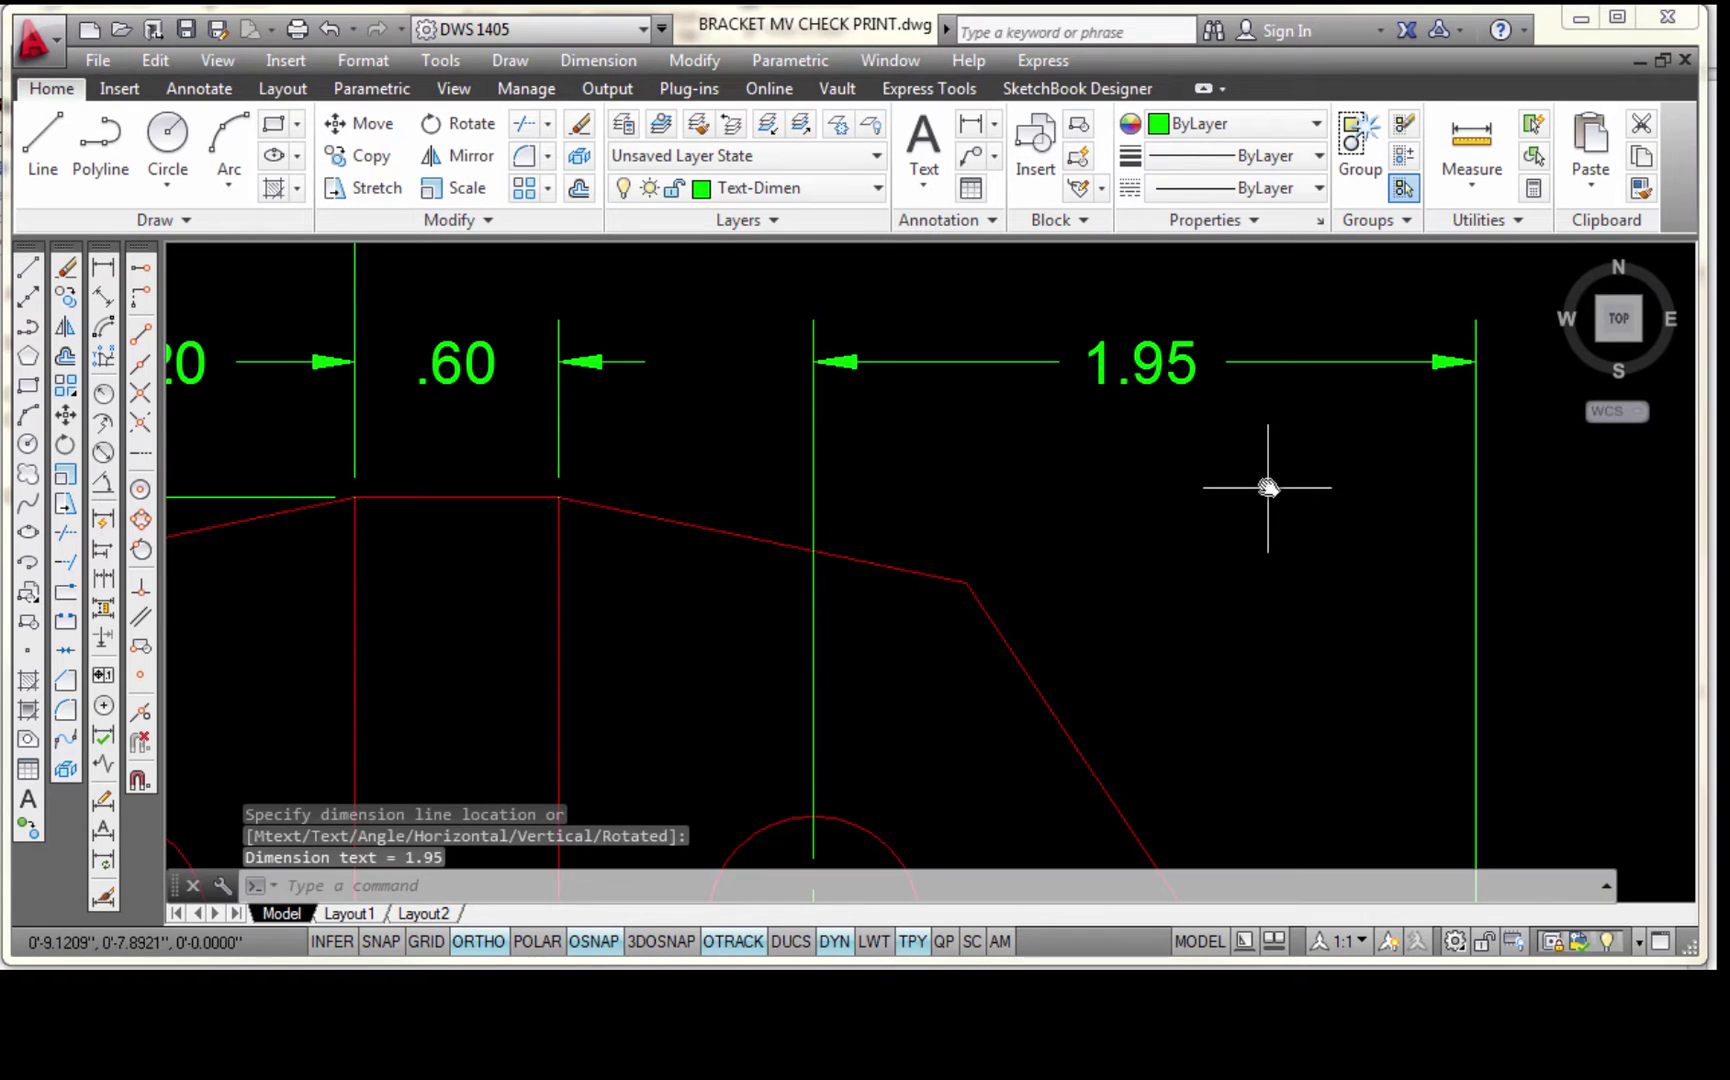
Stretch the hole location dimension's extension line origin from the right hole's top quadrant to its centre
{"action": "scroll", "coordinate": [1268, 487], "scroll_direction": "down", "scroll_amount": 2}
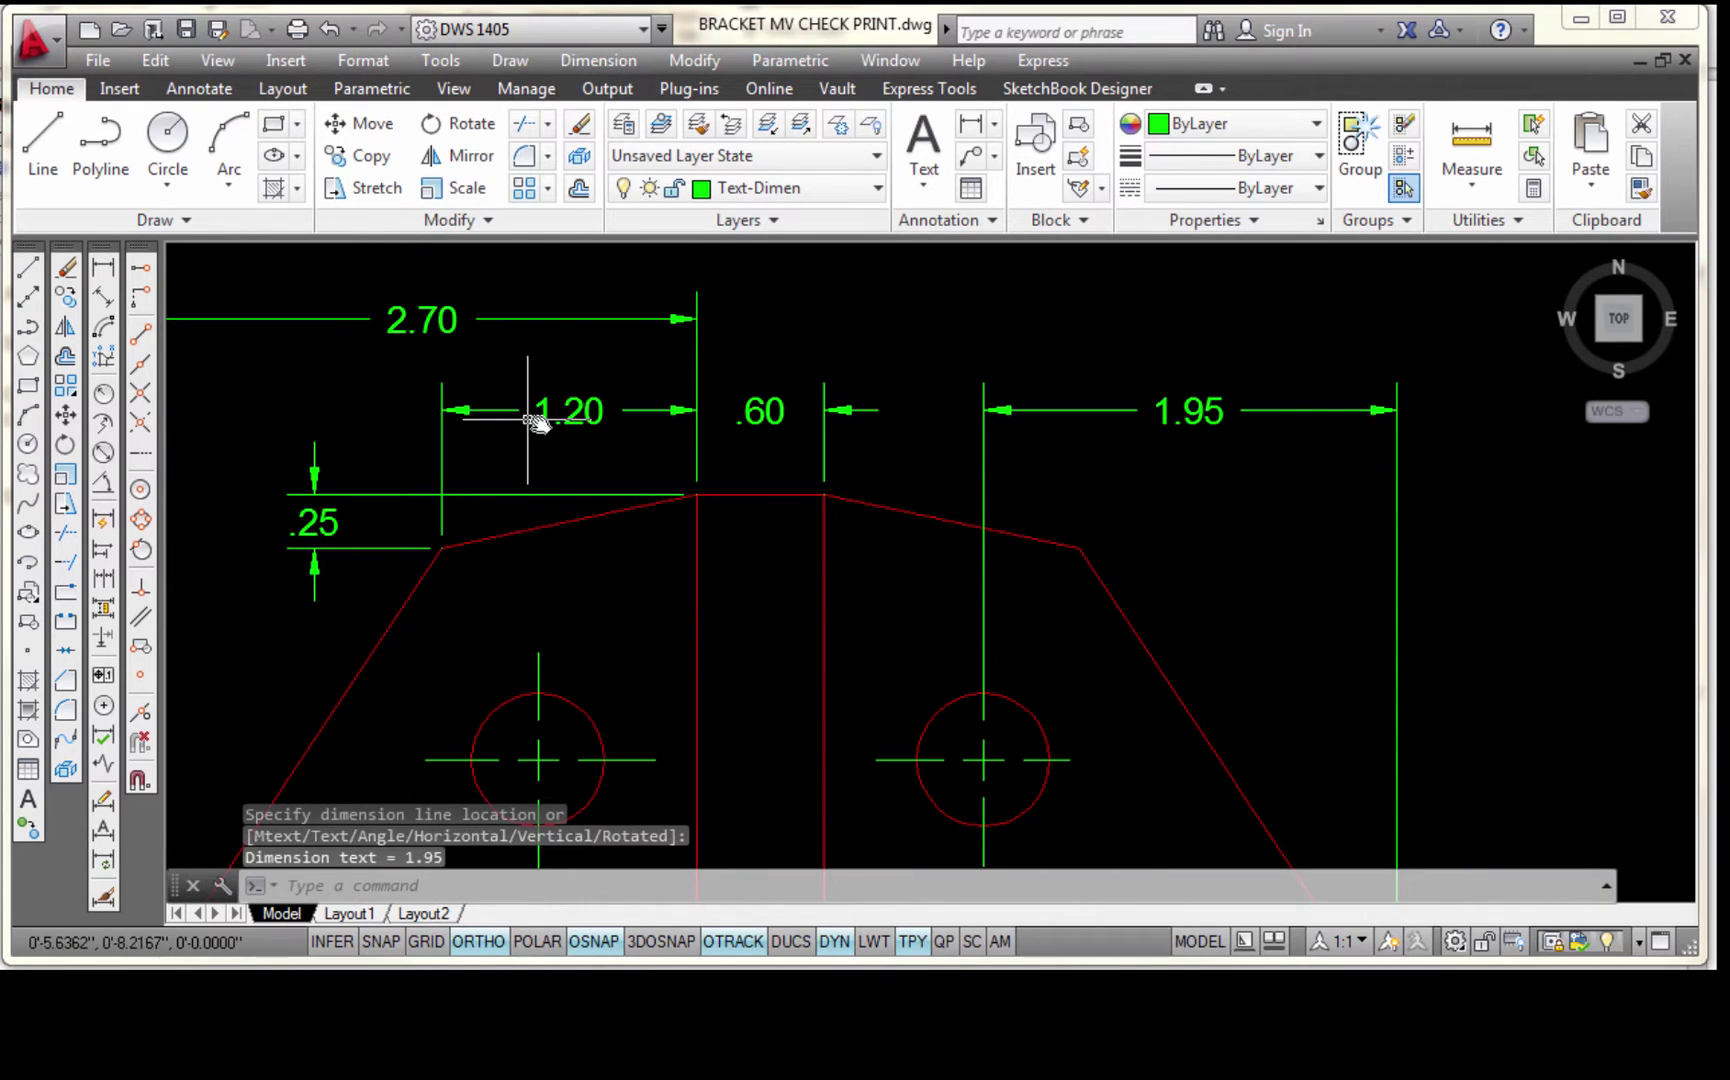
{"action": "scroll", "coordinate": [1255, 515], "scroll_direction": "down", "scroll_amount": 3}
{"action": "middle_click_drag", "start_coordinate": [1259, 528], "coordinate": [1197, 483]}
{"action": "scroll", "coordinate": [958, 579], "scroll_direction": "up", "scroll_amount": 5}
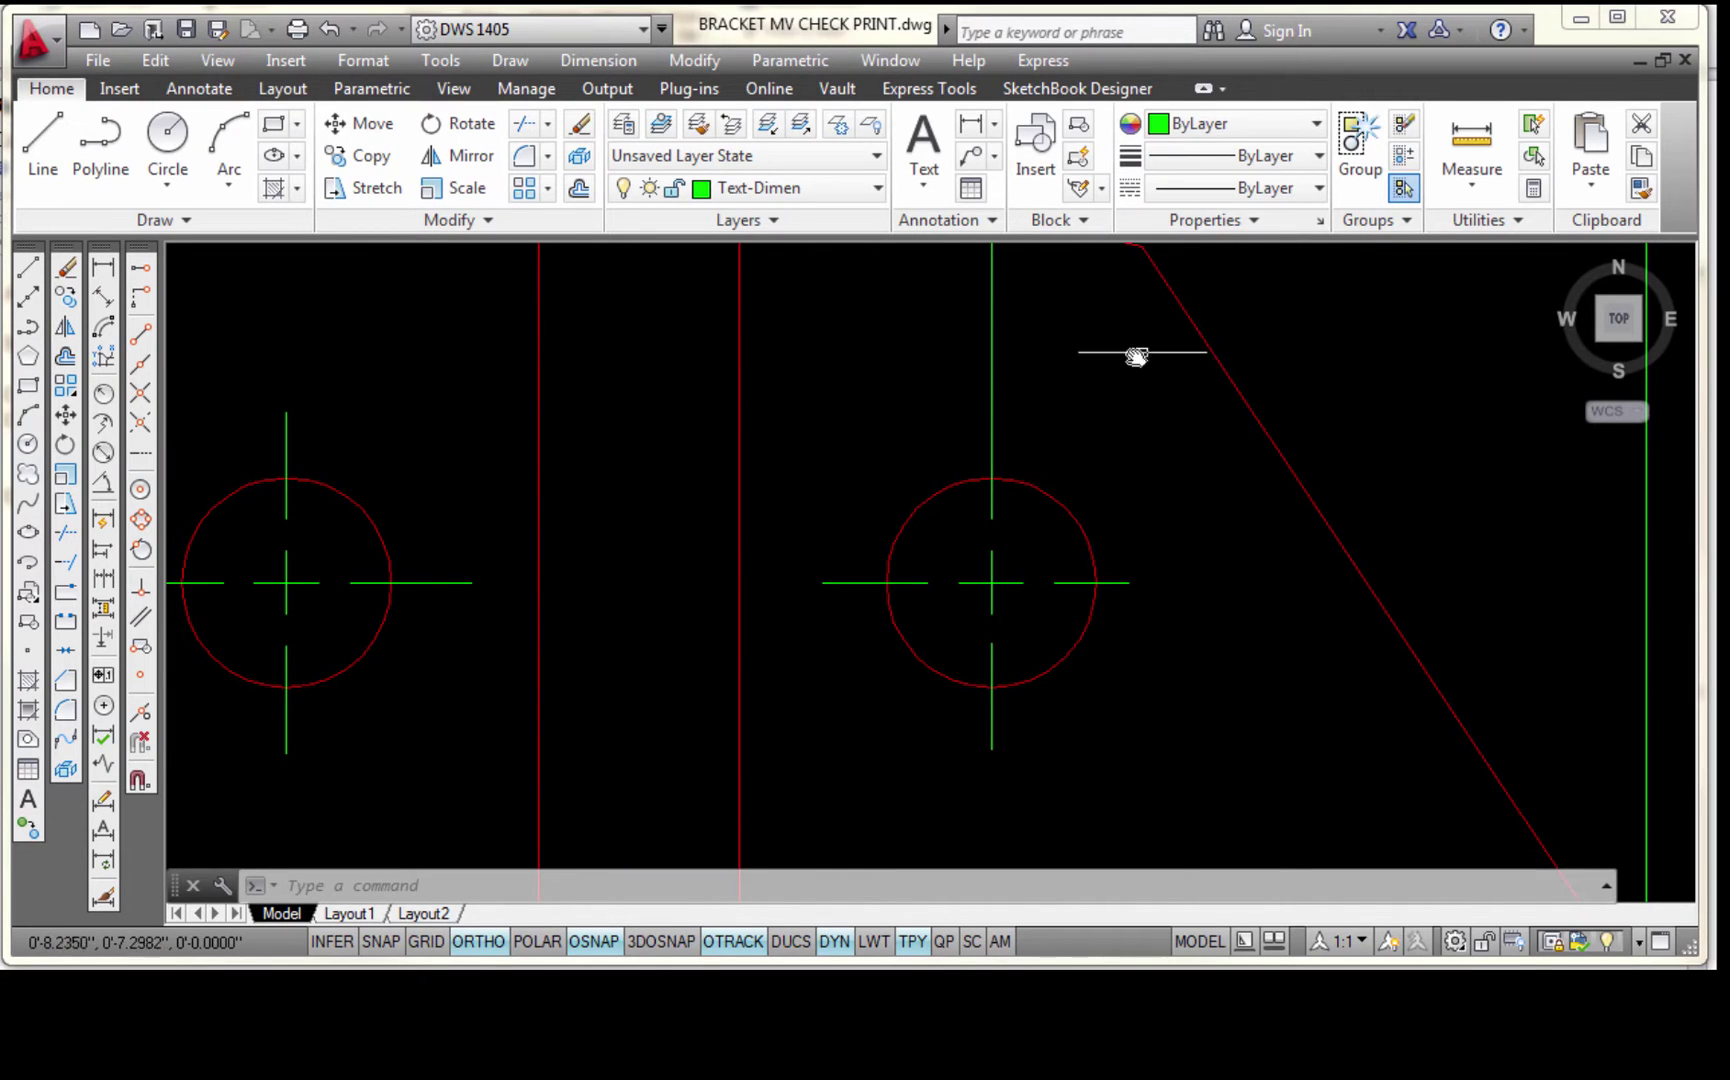
{"action": "left_click", "coordinate": [989, 477]}
{"action": "left_click", "coordinate": [991, 479]}
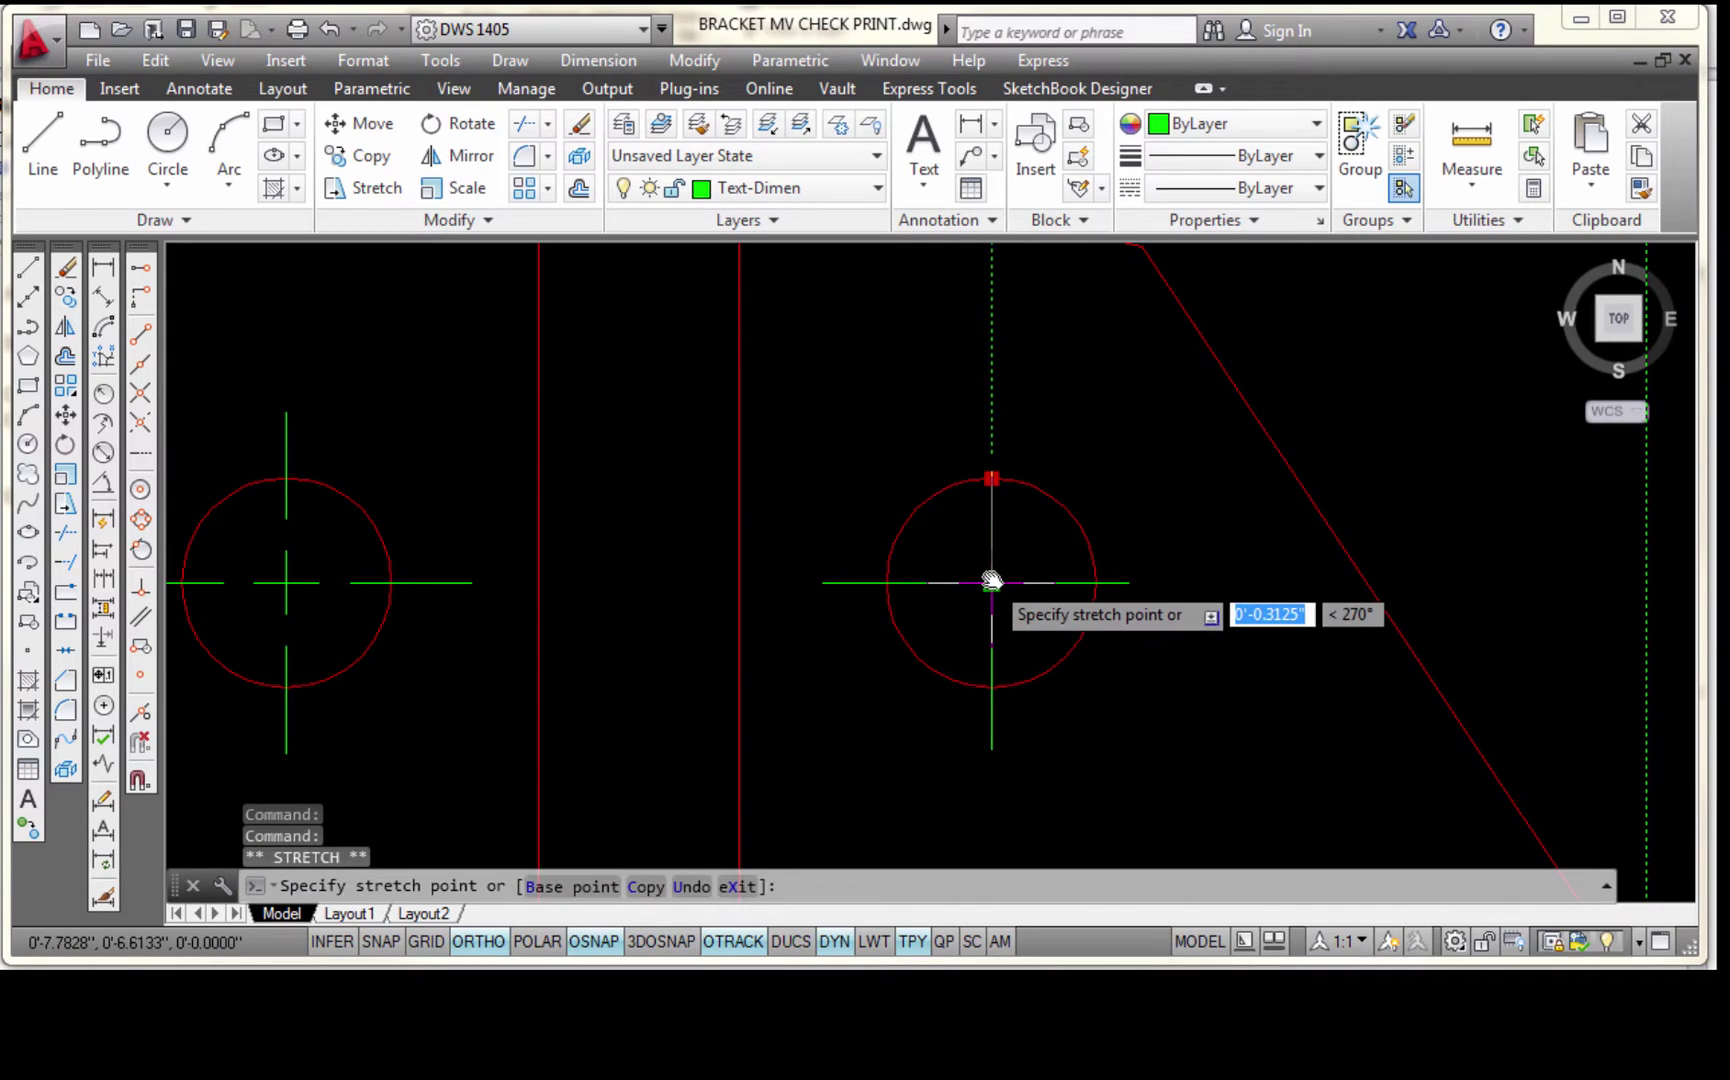
{"action": "left_click", "coordinate": [991, 580]}
{"action": "key", "text": "Escape"}
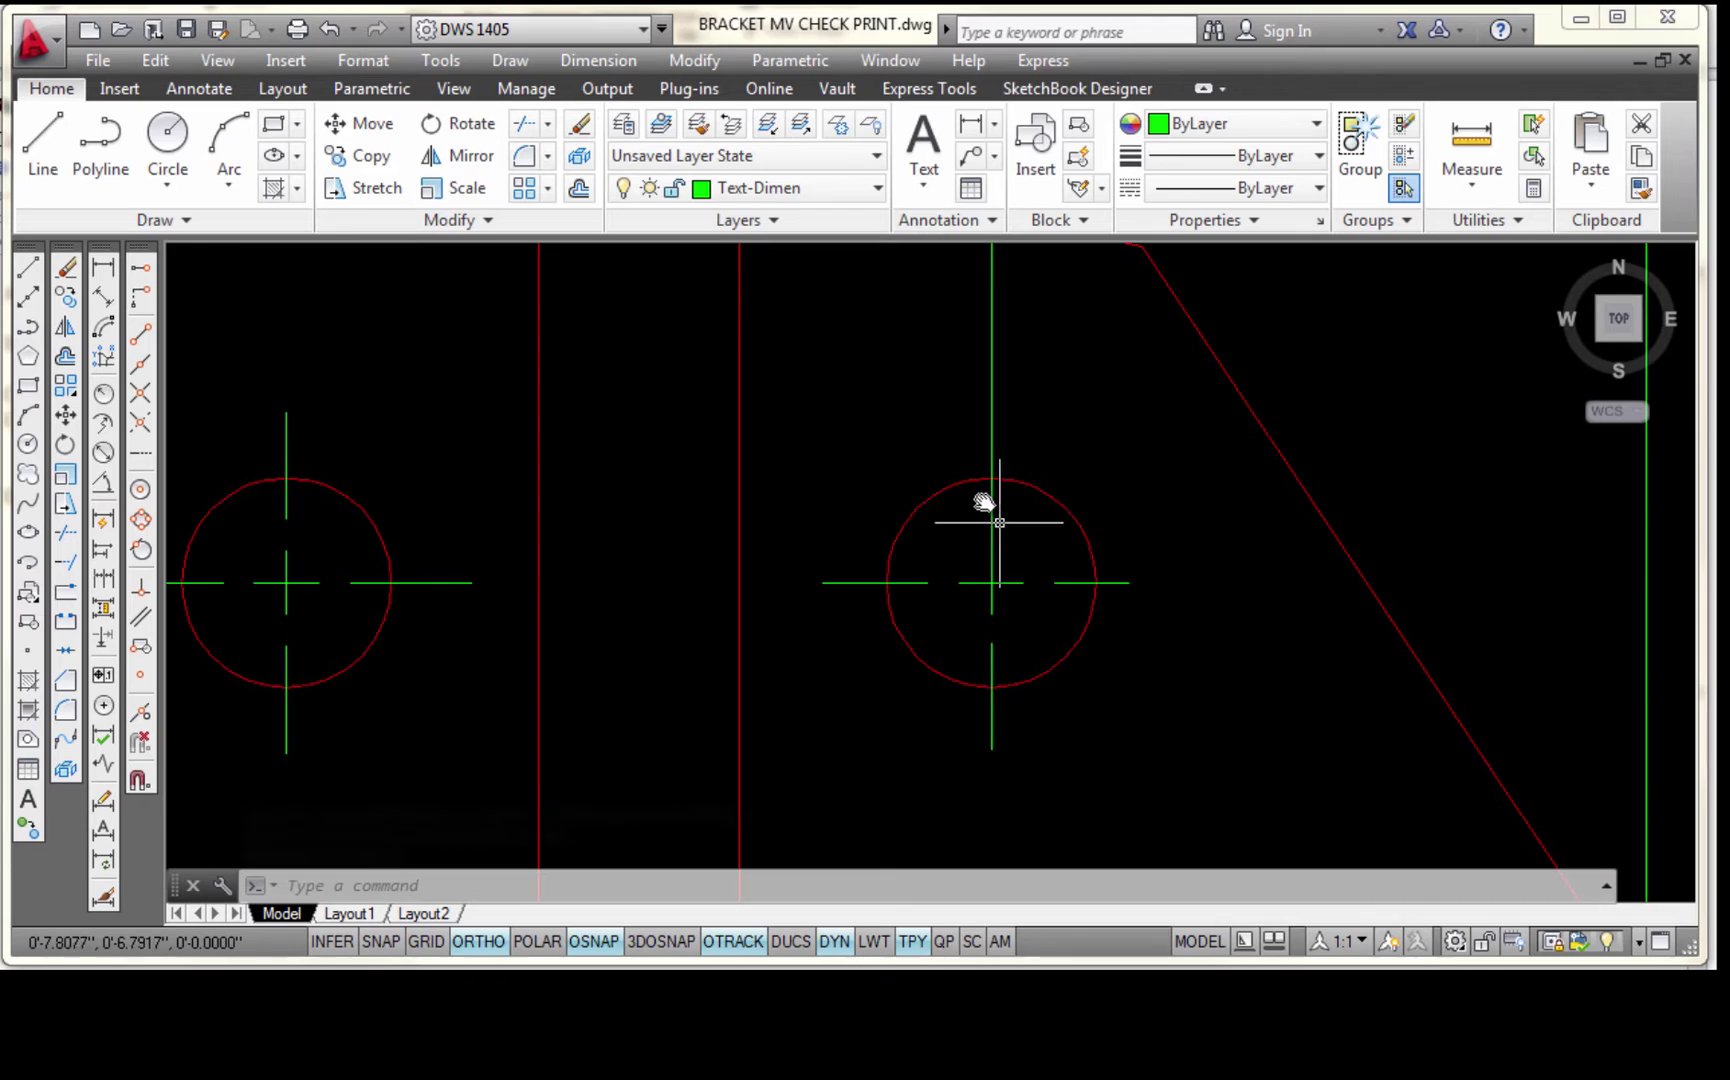
{"action": "left_click", "coordinate": [993, 432]}
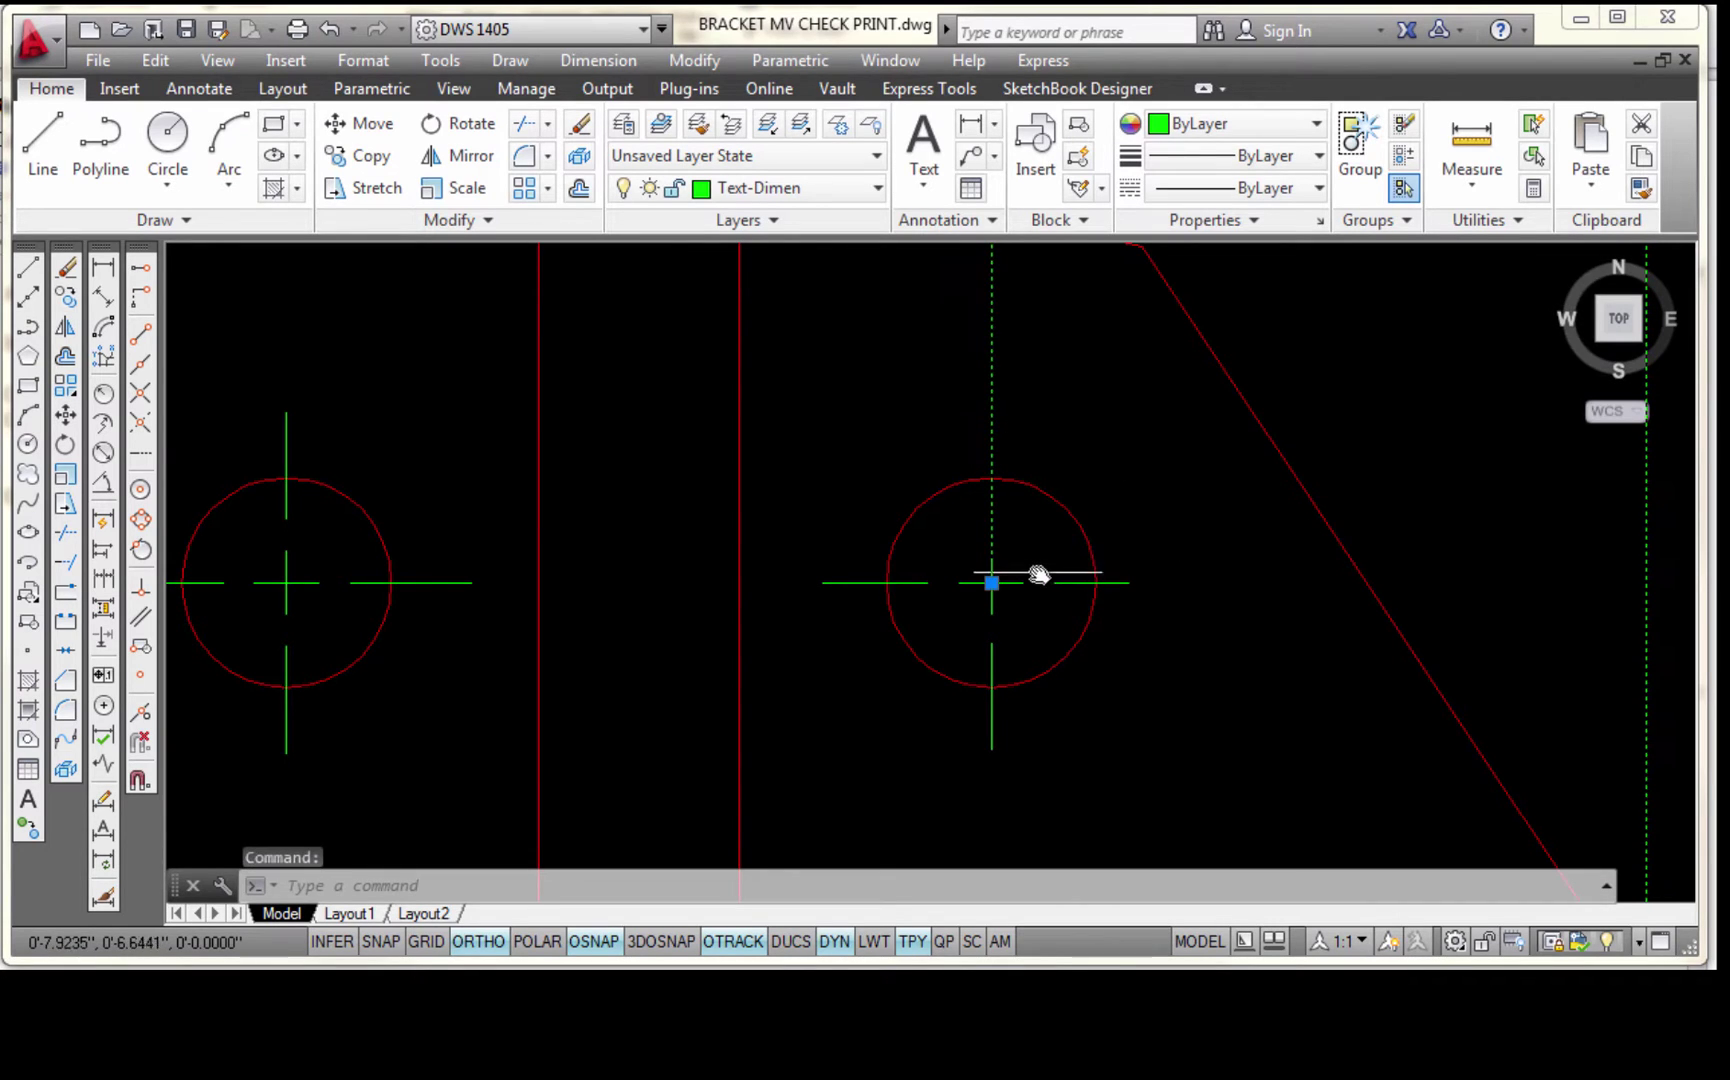
{"action": "left_click", "coordinate": [990, 583]}
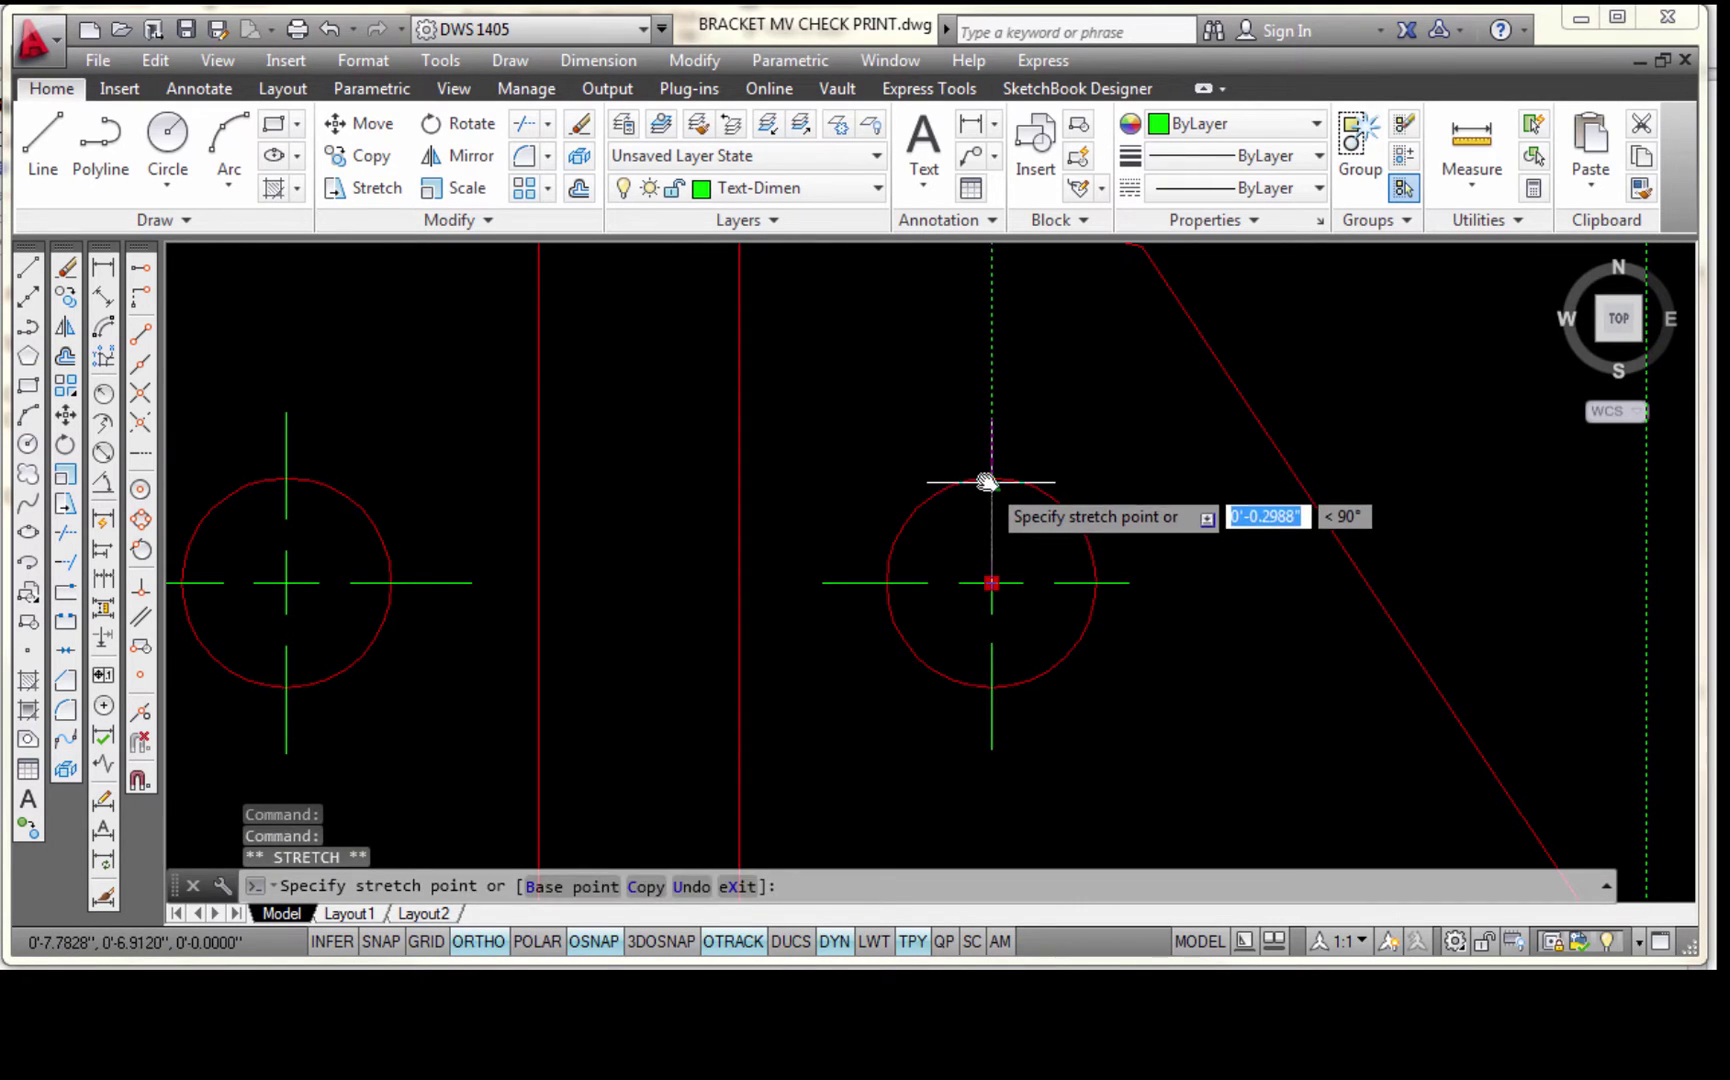
{"action": "key", "text": "Escape"}
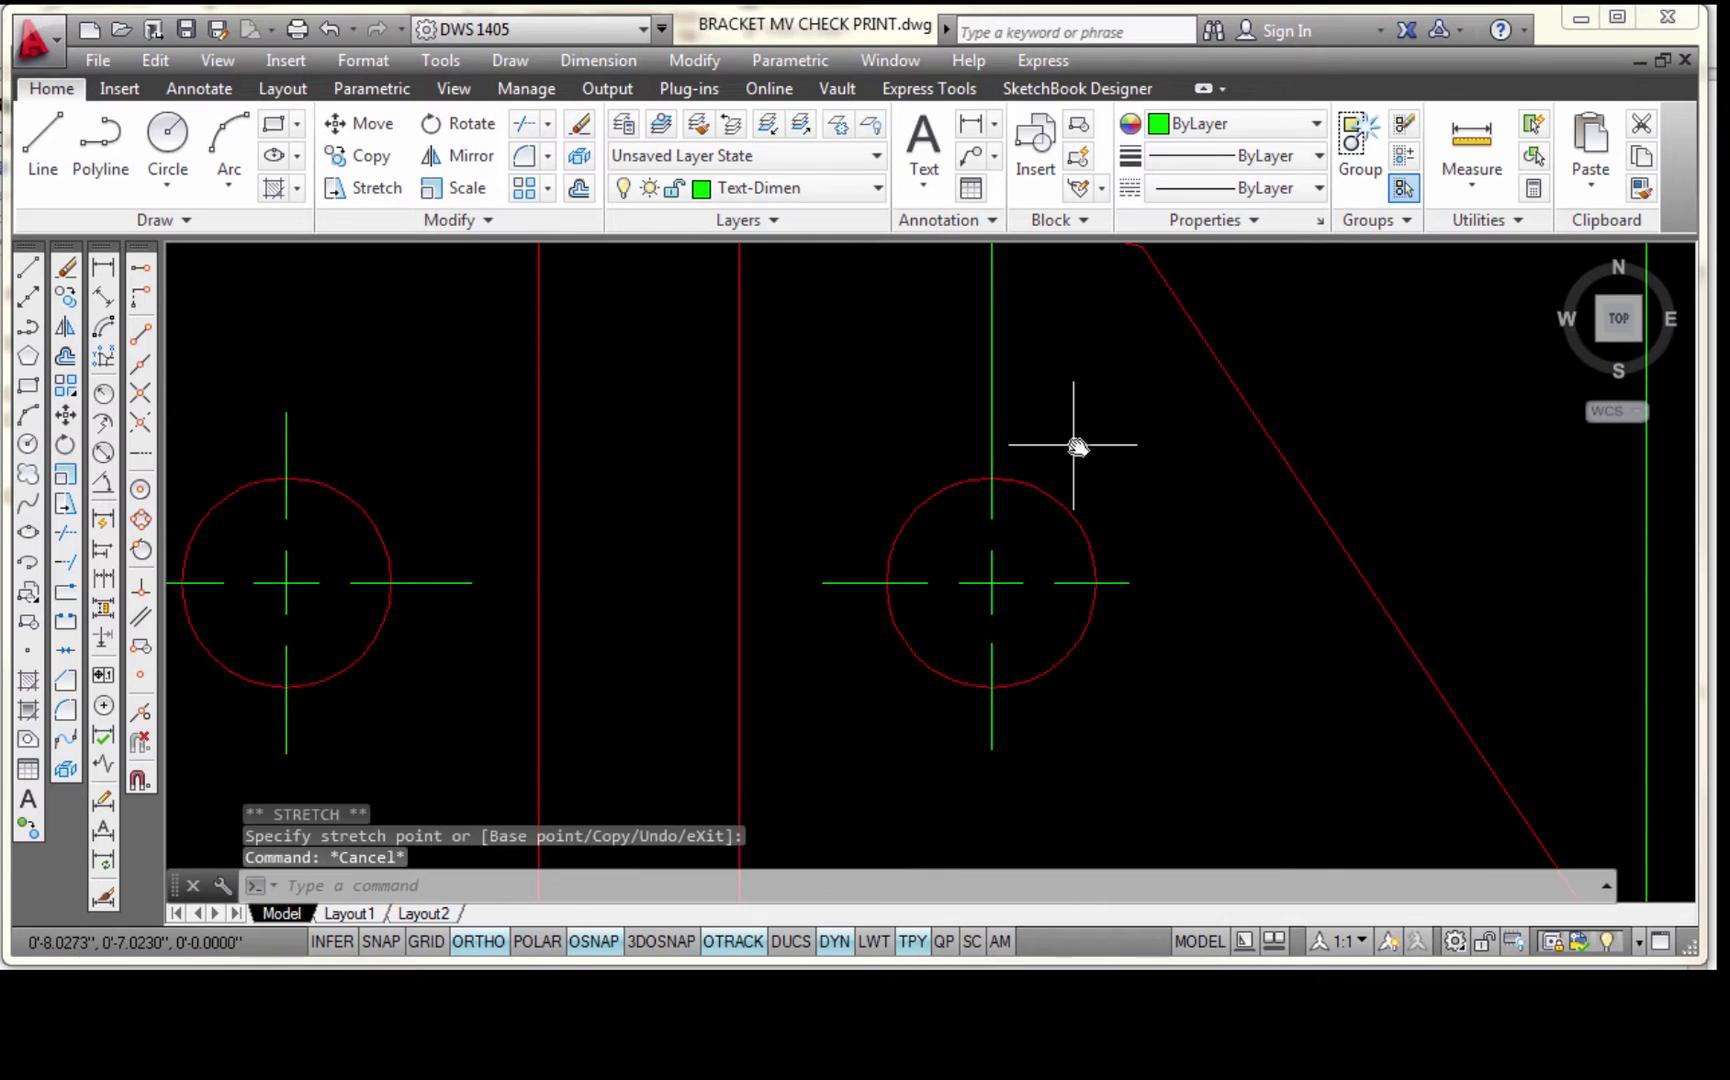
Add a vertical linear dimension from the base's upper-right corner to the right hole's horizontal centre line, placed right of the front view
{"action": "scroll", "coordinate": [1090, 445], "scroll_direction": "down", "scroll_amount": 2}
{"action": "mouse_move", "coordinate": [1233, 403]}
{"action": "middle_mouse_down"}
{"action": "mouse_move", "coordinate": [1077, 490]}
{"action": "mouse_move", "coordinate": [1050, 424]}
{"action": "middle_mouse_up"}
{"action": "scroll", "coordinate": [1060, 421], "scroll_direction": "down", "scroll_amount": 3}
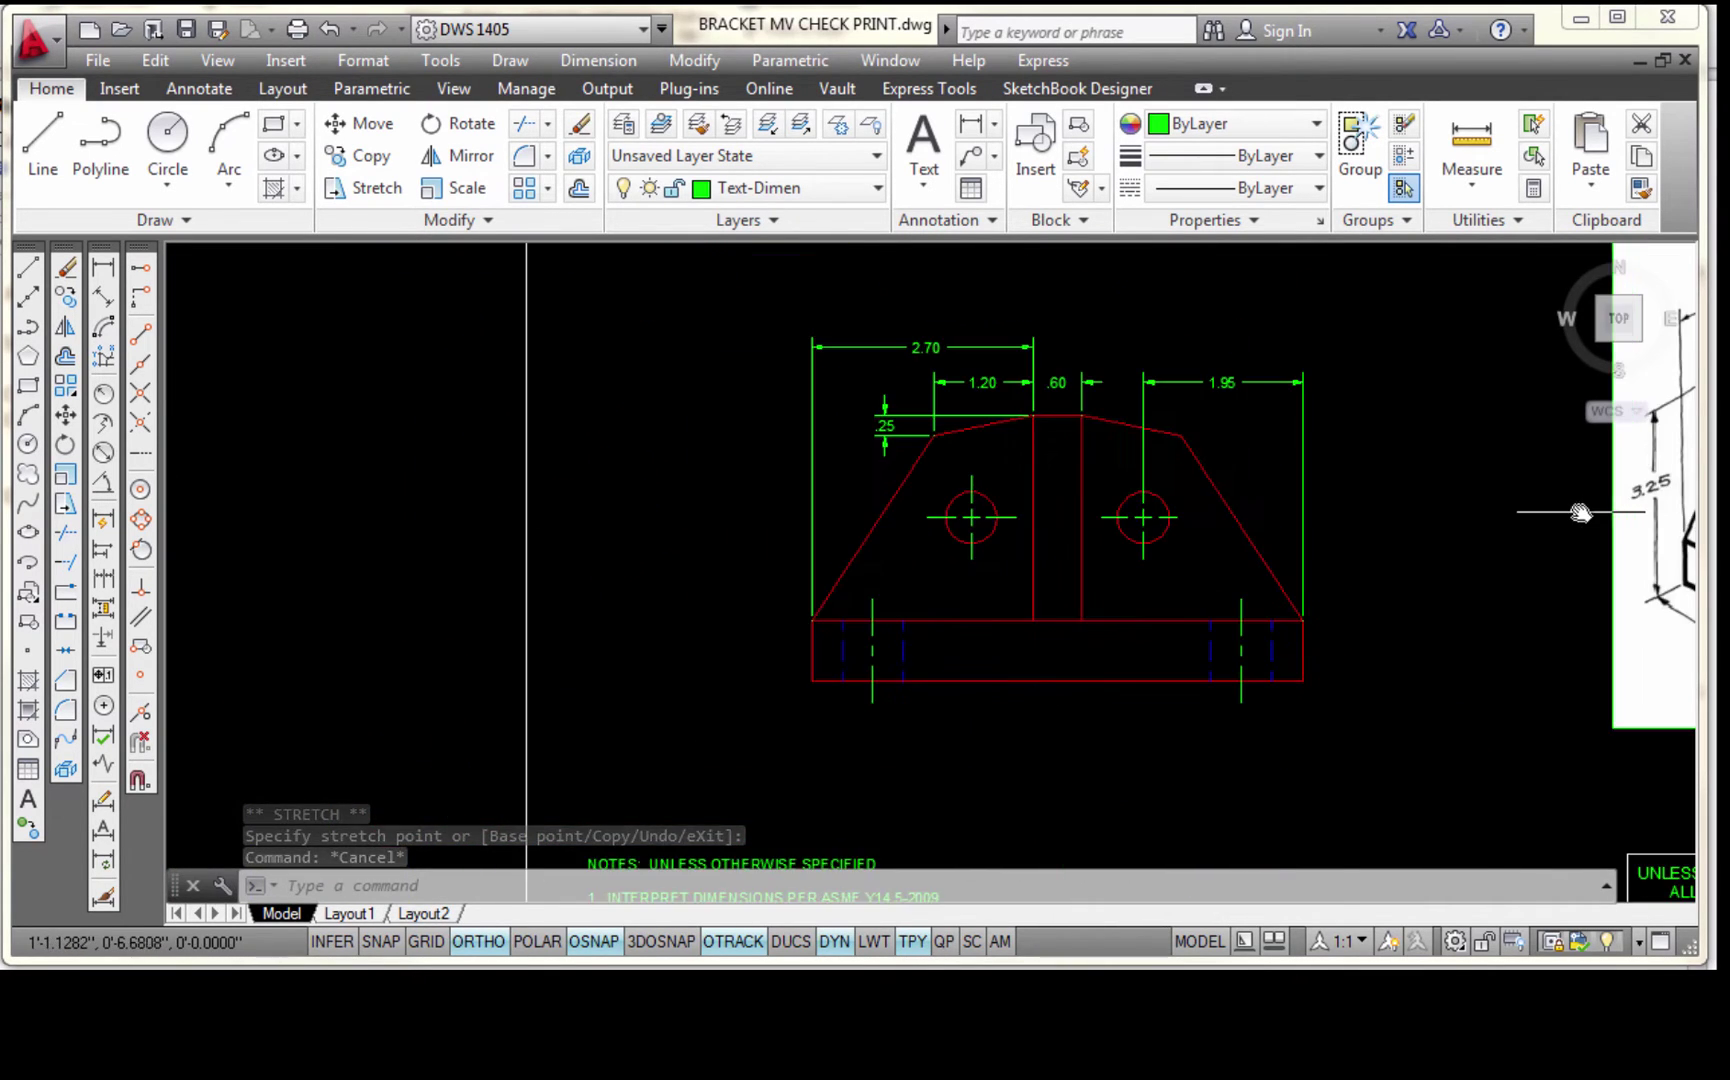
{"action": "middle_click_drag", "start_coordinate": [1286, 525], "coordinate": [888, 544]}
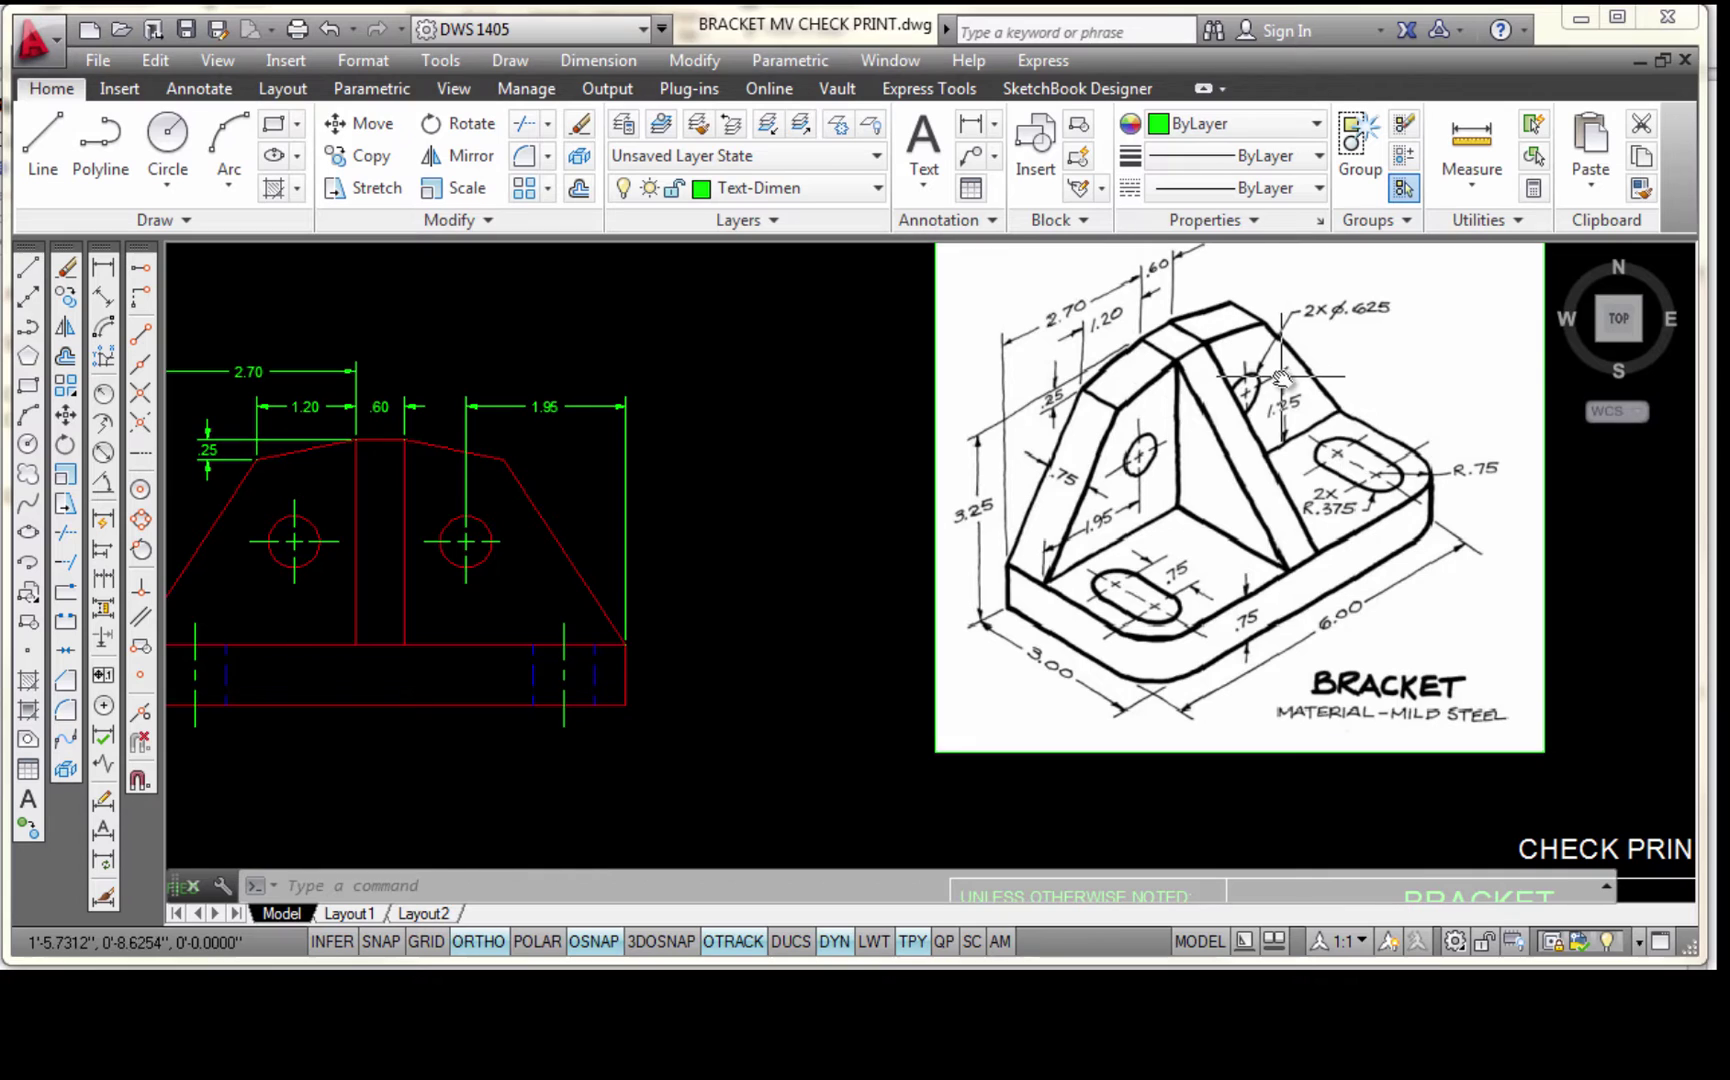
{"action": "left_click", "coordinate": [103, 270]}
{"action": "scroll", "coordinate": [570, 661], "scroll_direction": "up", "scroll_amount": 6}
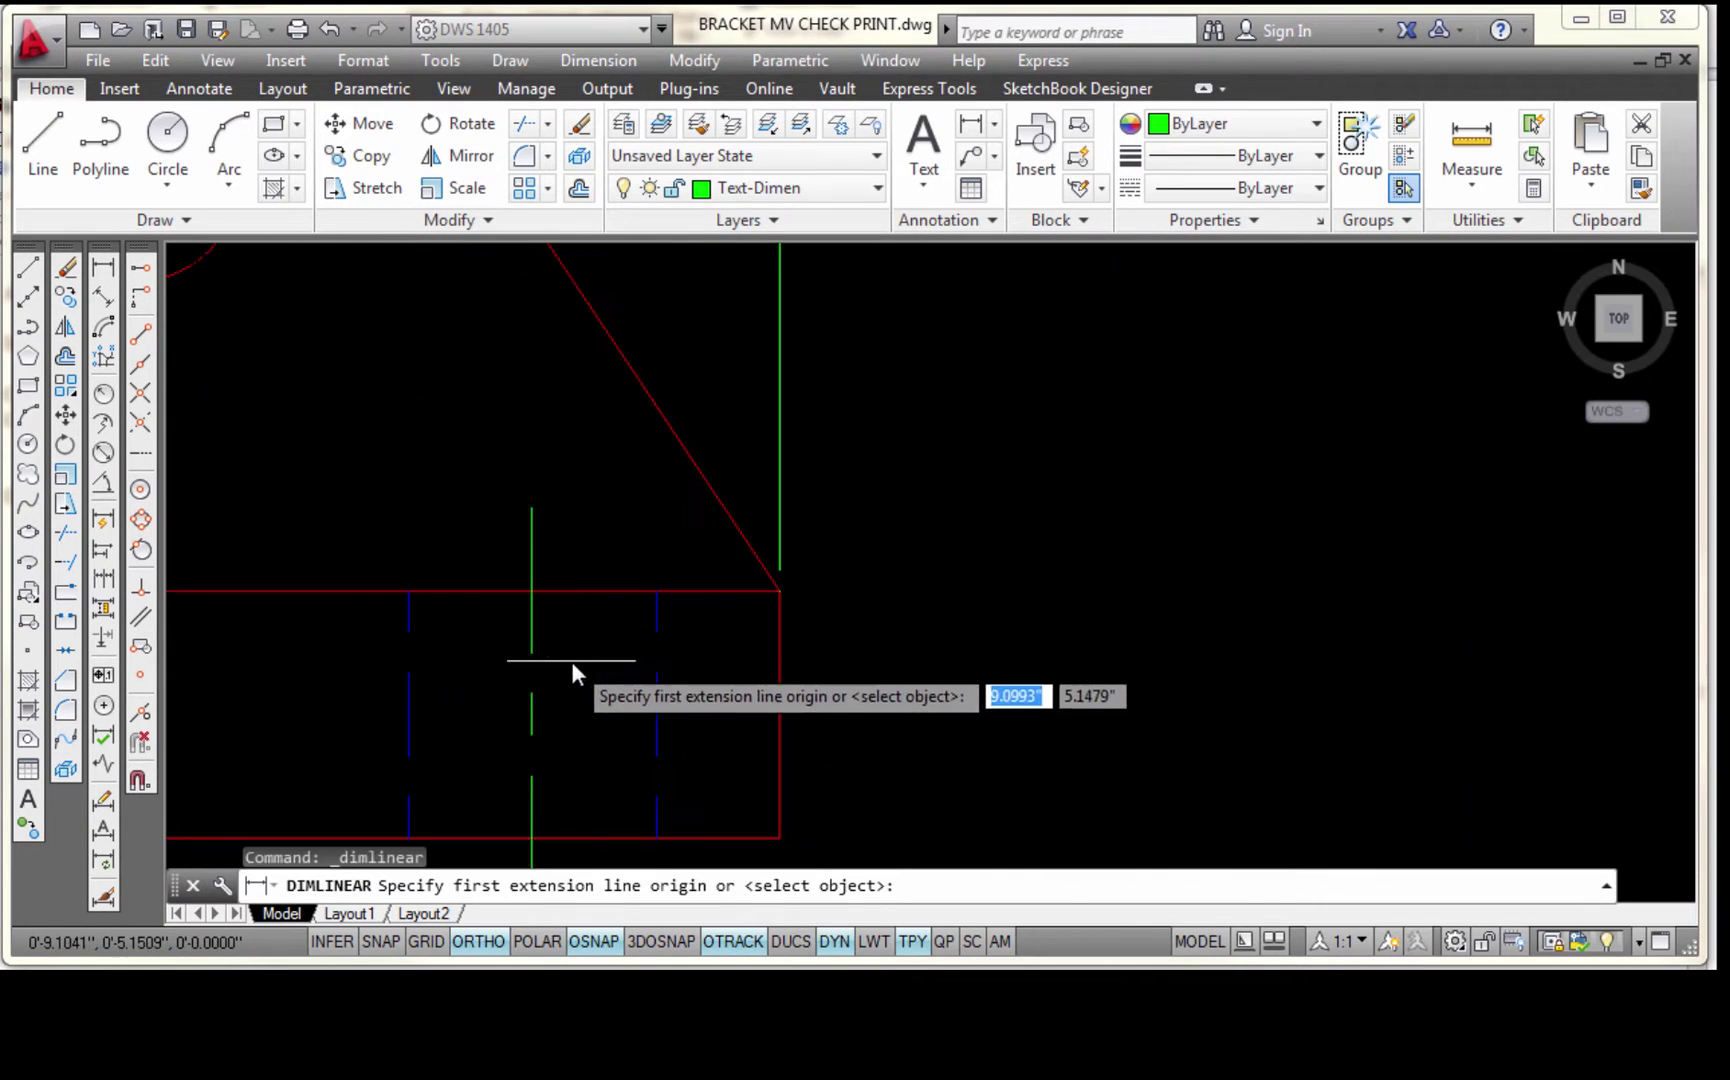
{"action": "left_click", "coordinate": [778, 591]}
{"action": "scroll", "coordinate": [939, 535], "scroll_direction": "down", "scroll_amount": 4}
{"action": "middle_click_drag", "start_coordinate": [939, 535], "coordinate": [982, 803]}
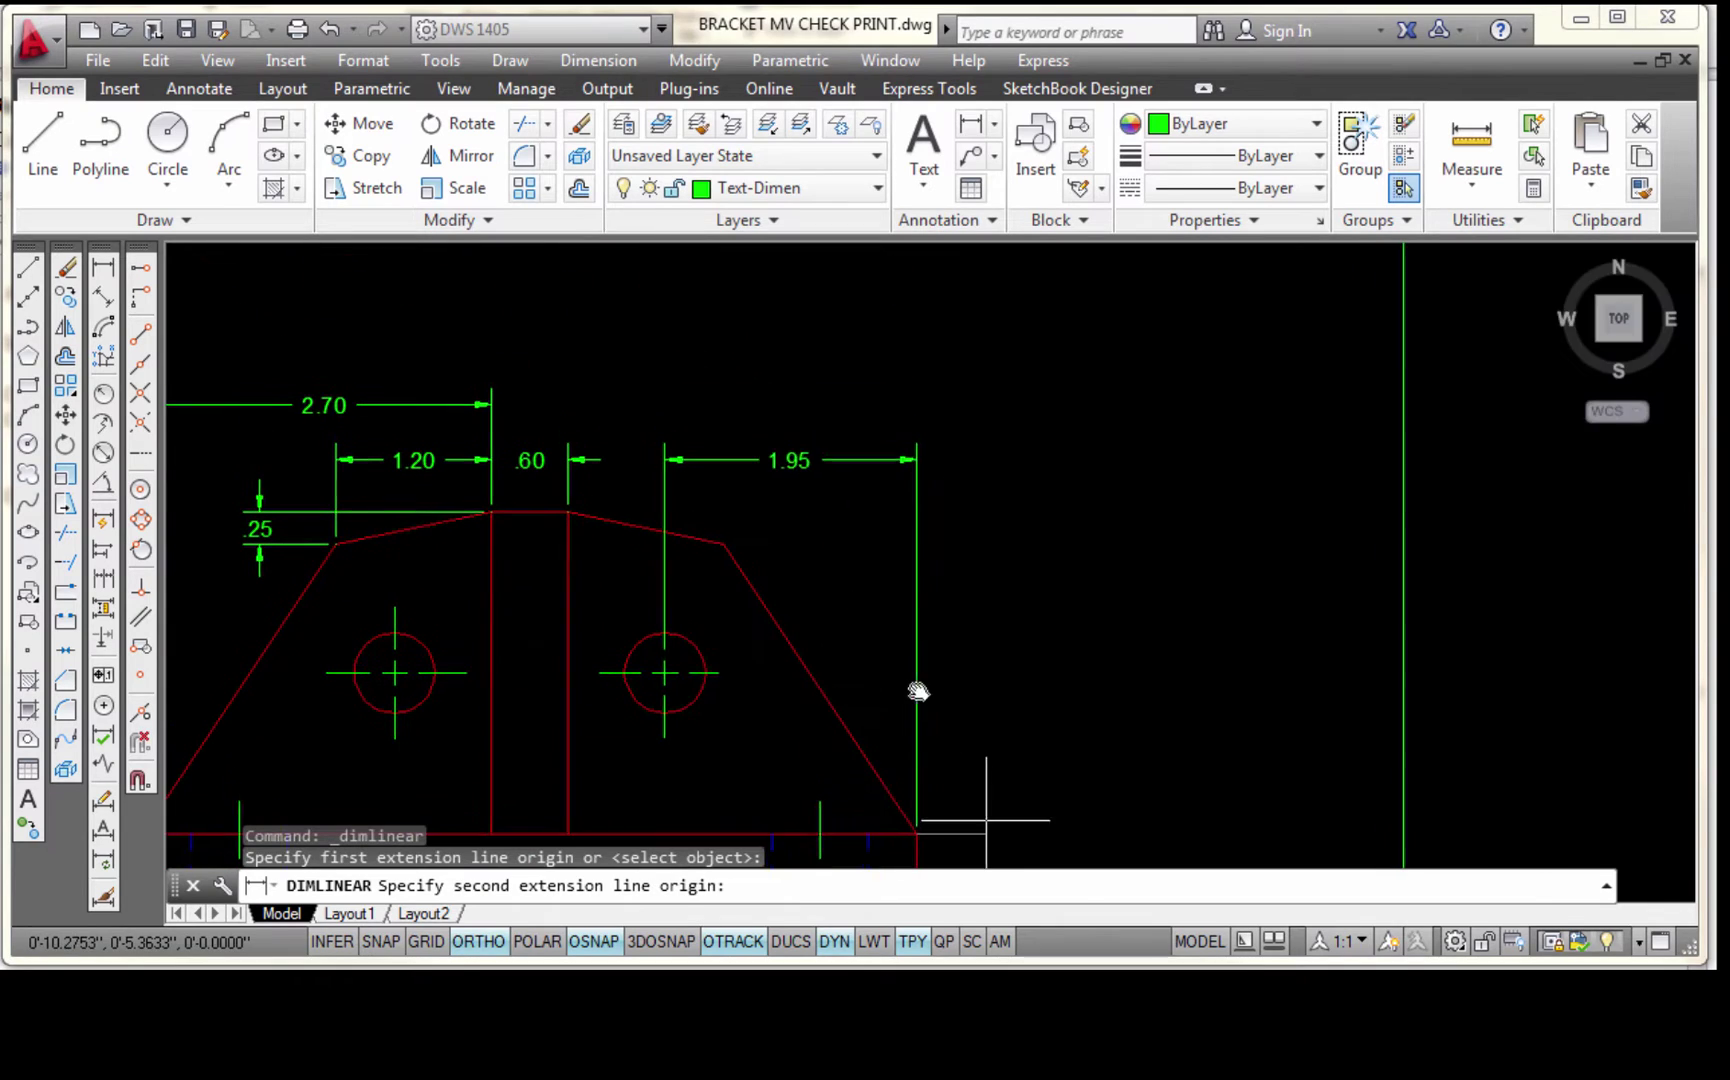
{"action": "middle_click_drag", "start_coordinate": [924, 702], "coordinate": [925, 693]}
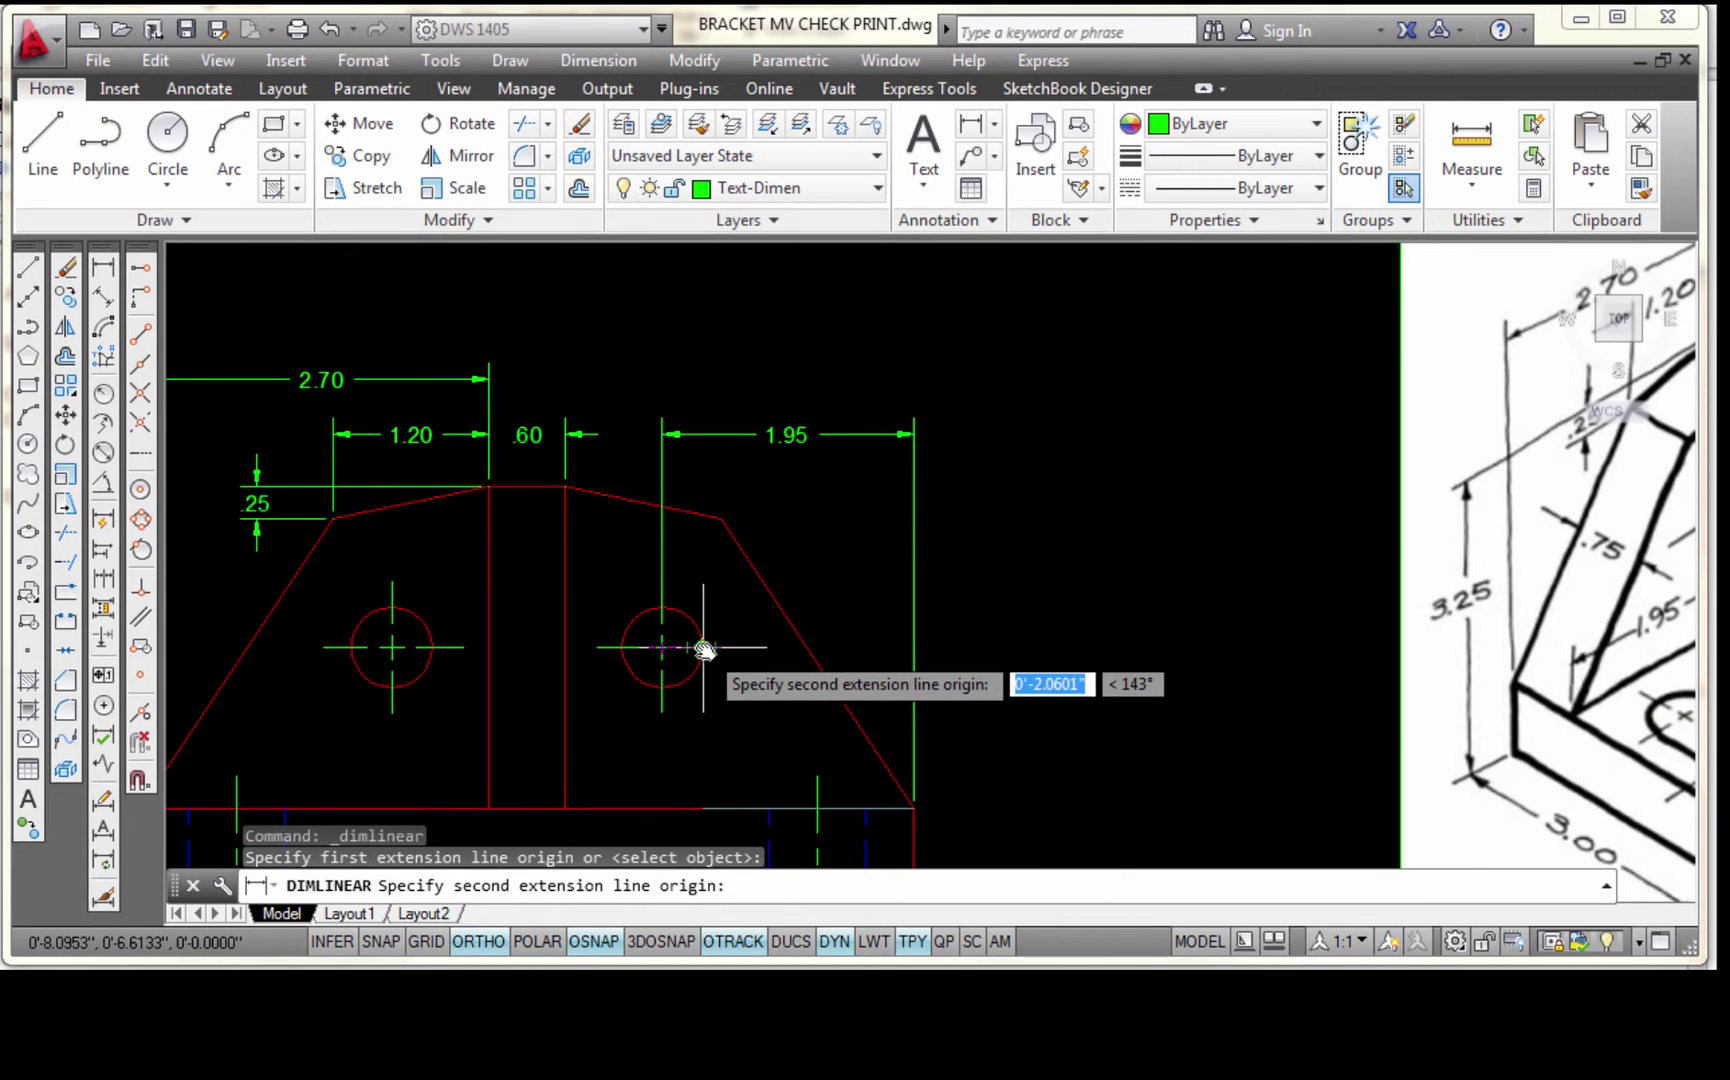
{"action": "left_click", "coordinate": [704, 648]}
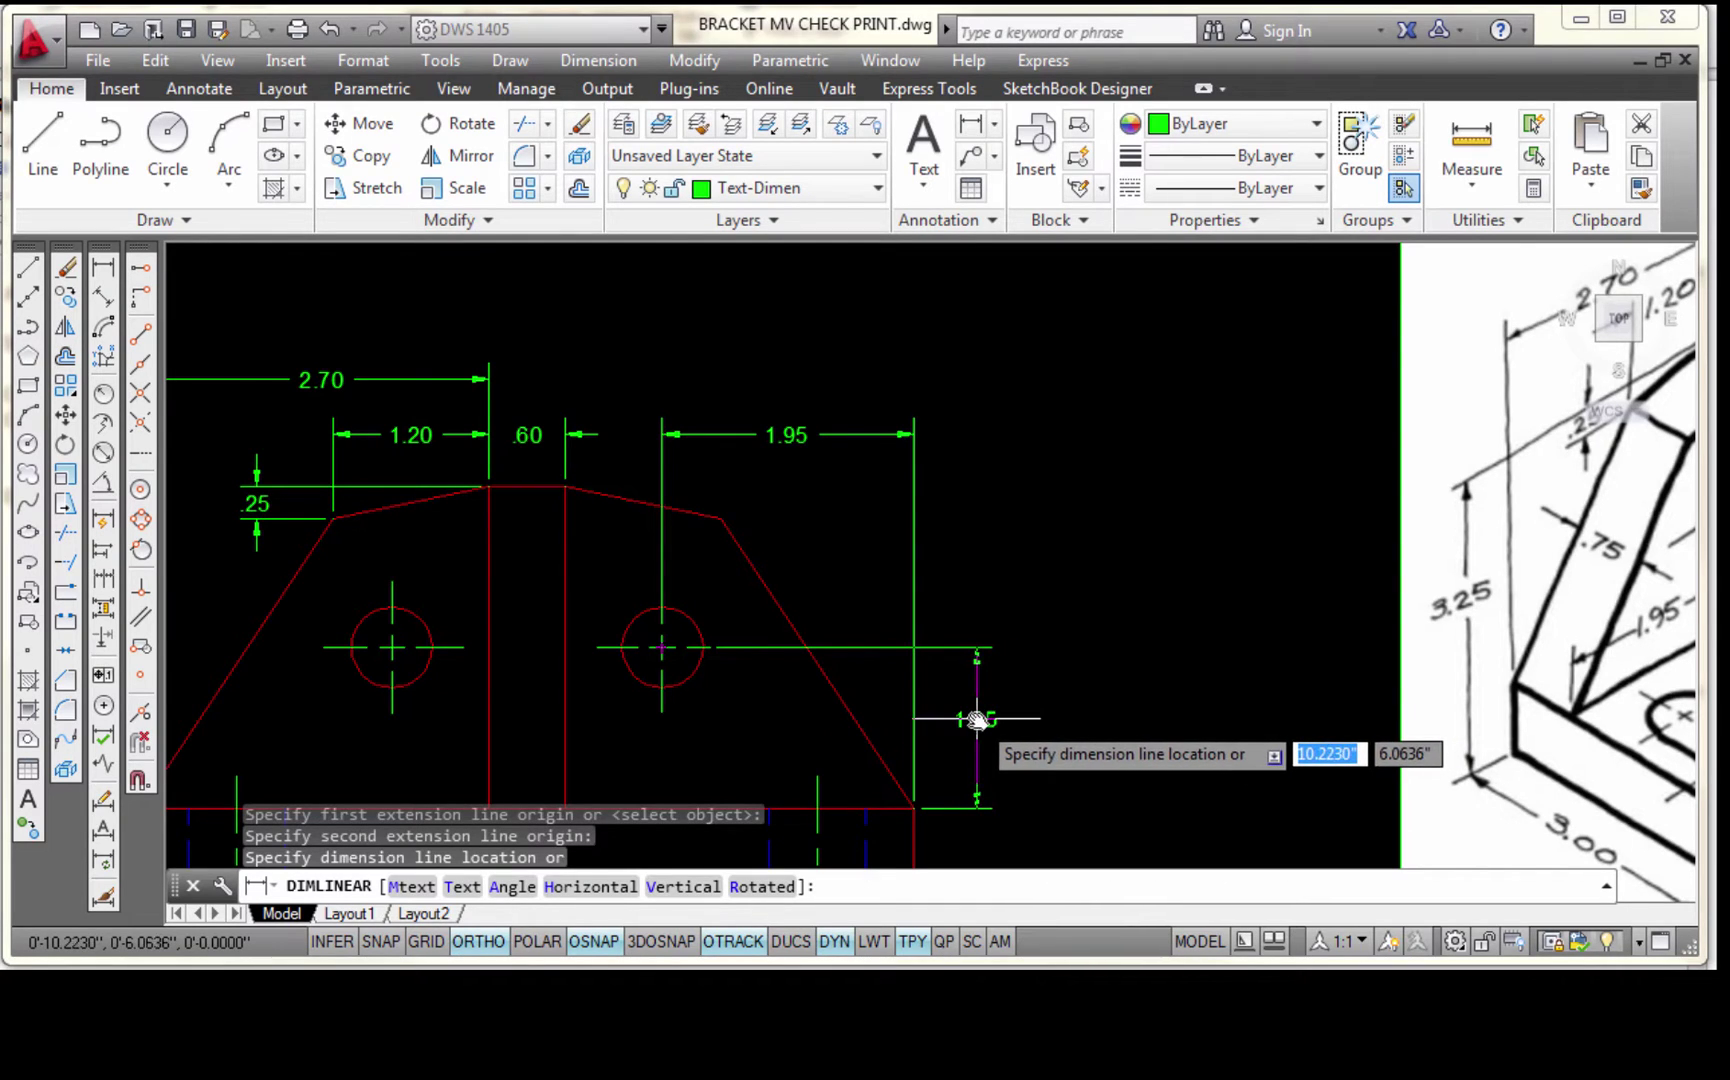
{"action": "left_click", "coordinate": [977, 720]}
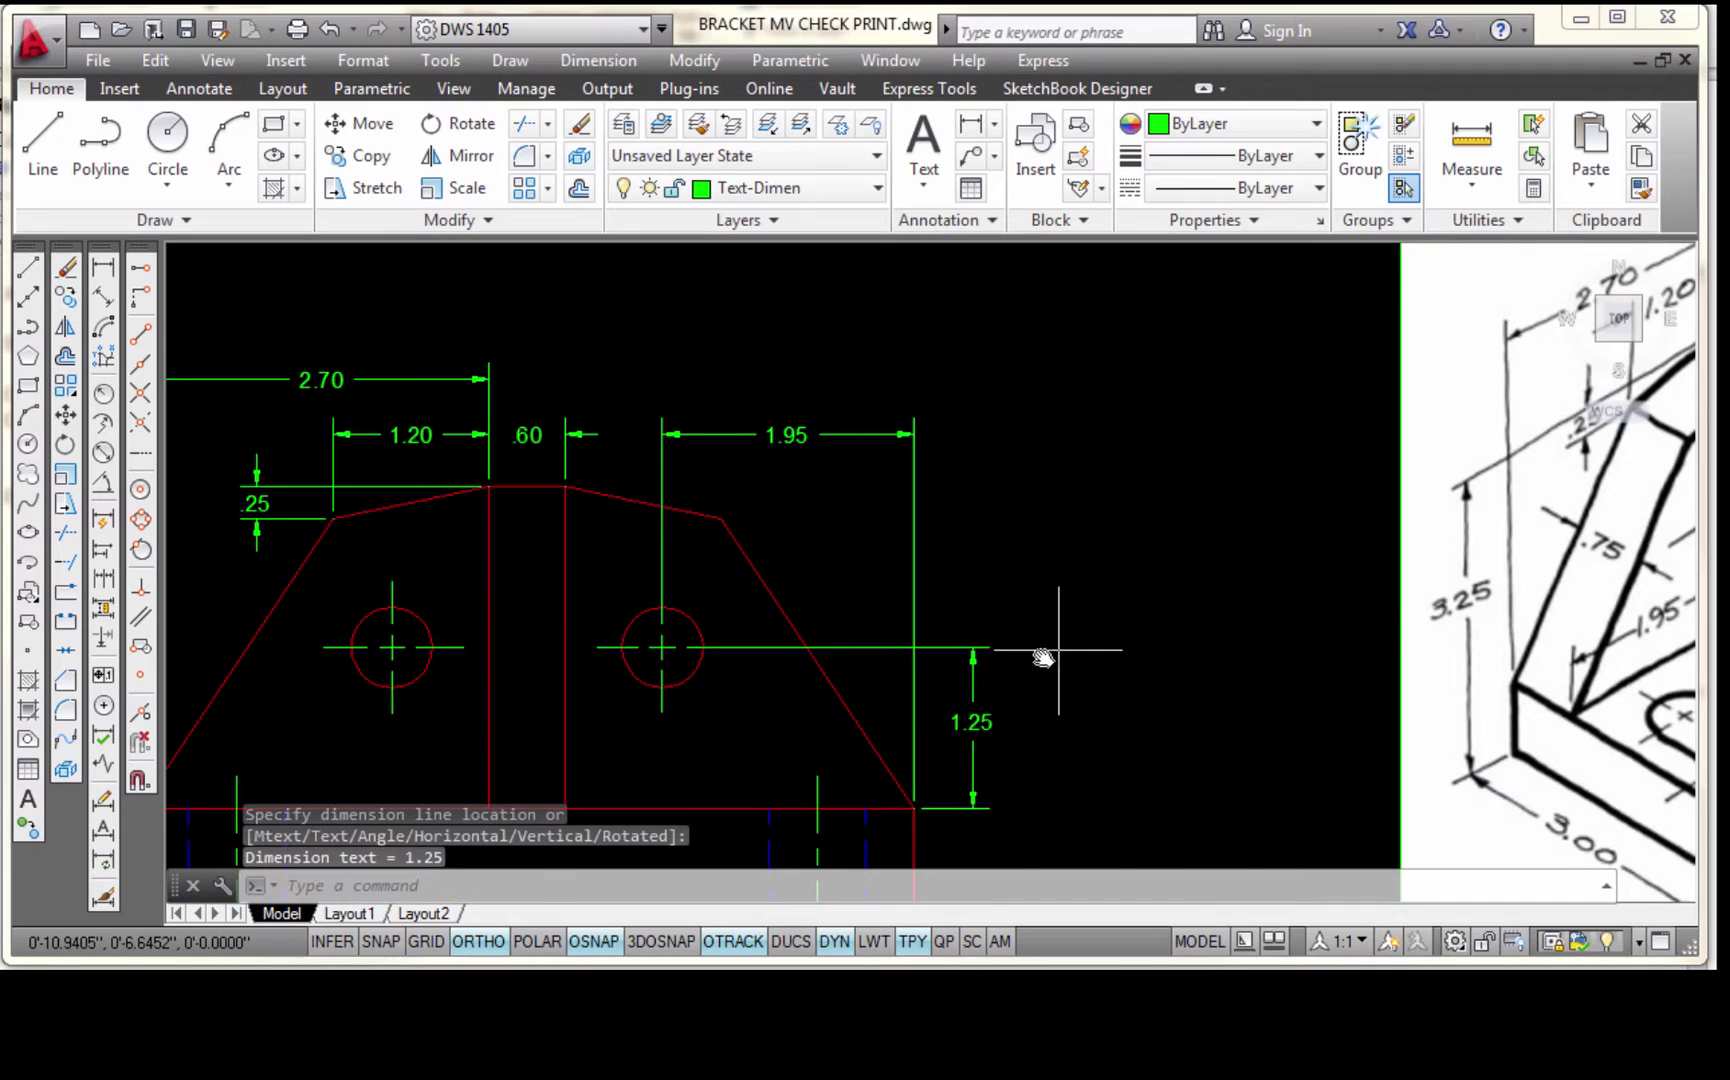
Examine the hole diameter callout on the isometric bracket reference sketch
{"action": "scroll", "coordinate": [1087, 635], "scroll_direction": "down", "scroll_amount": 2}
{"action": "mouse_move", "coordinate": [1087, 628]}
{"action": "middle_mouse_down"}
{"action": "mouse_move", "coordinate": [1027, 510]}
{"action": "mouse_move", "coordinate": [900, 548]}
{"action": "middle_mouse_up"}
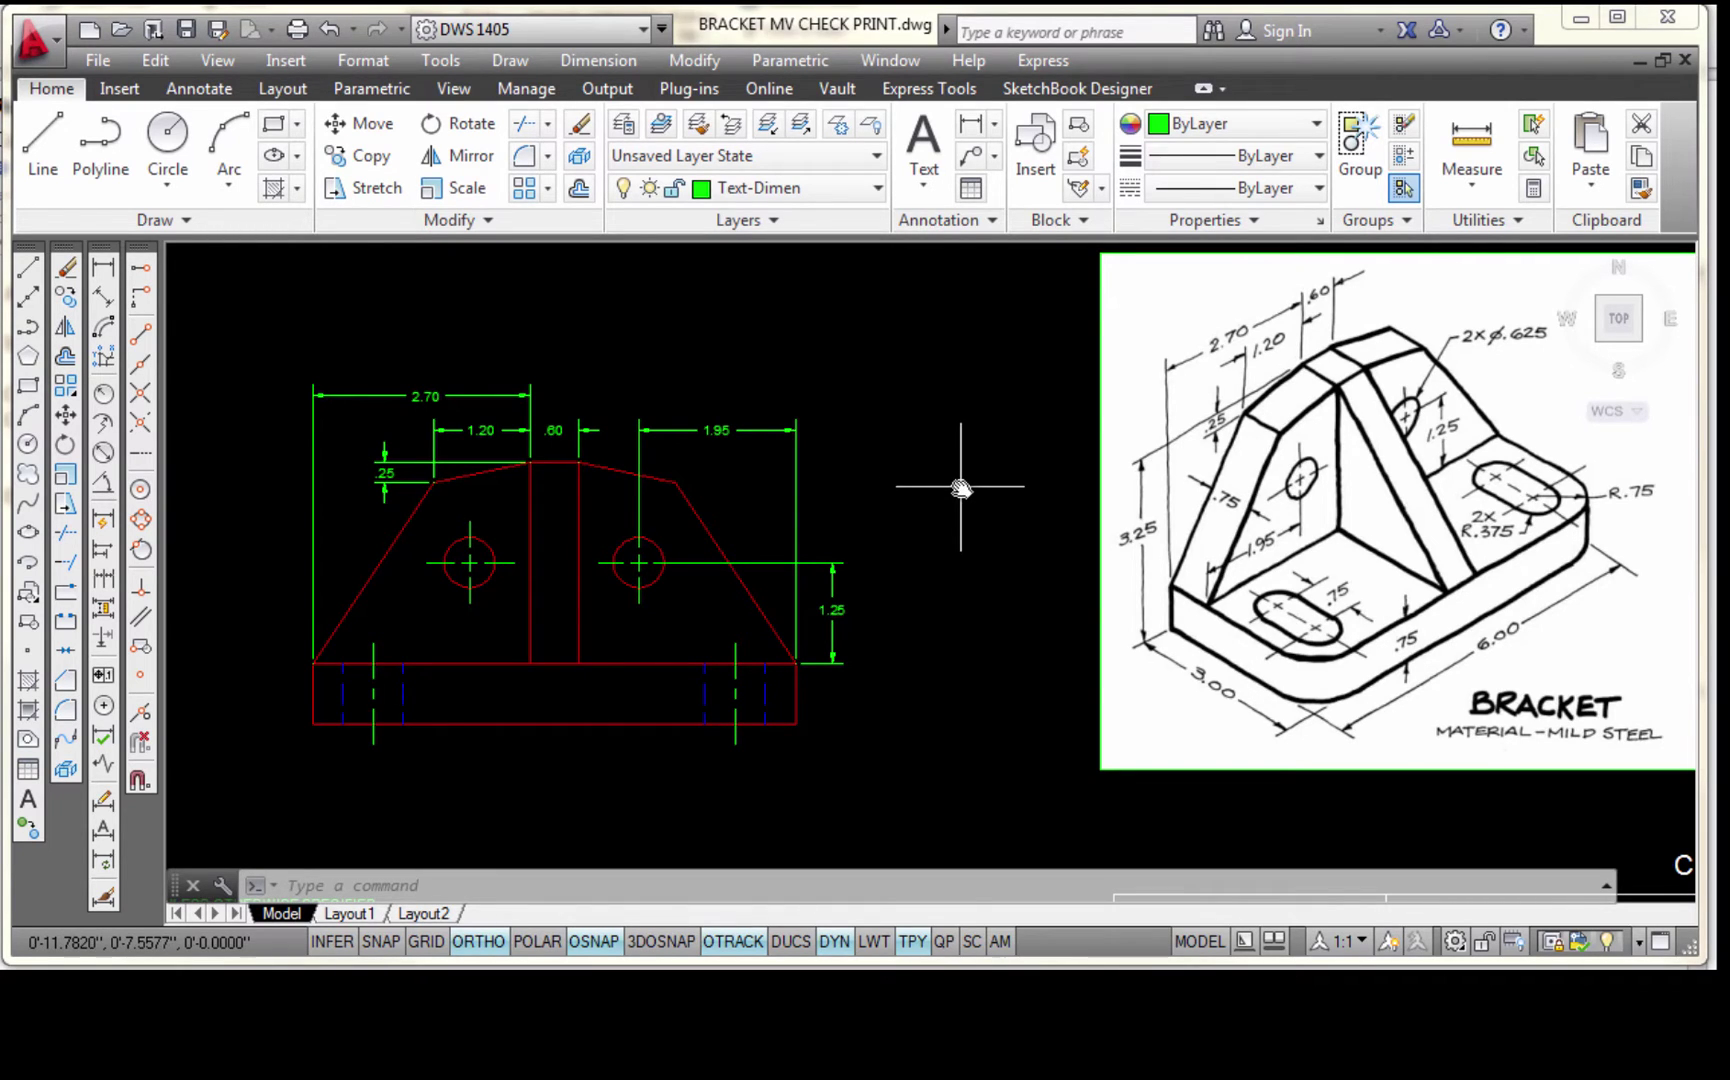
{"action": "scroll", "coordinate": [1511, 363], "scroll_direction": "up", "scroll_amount": 2}
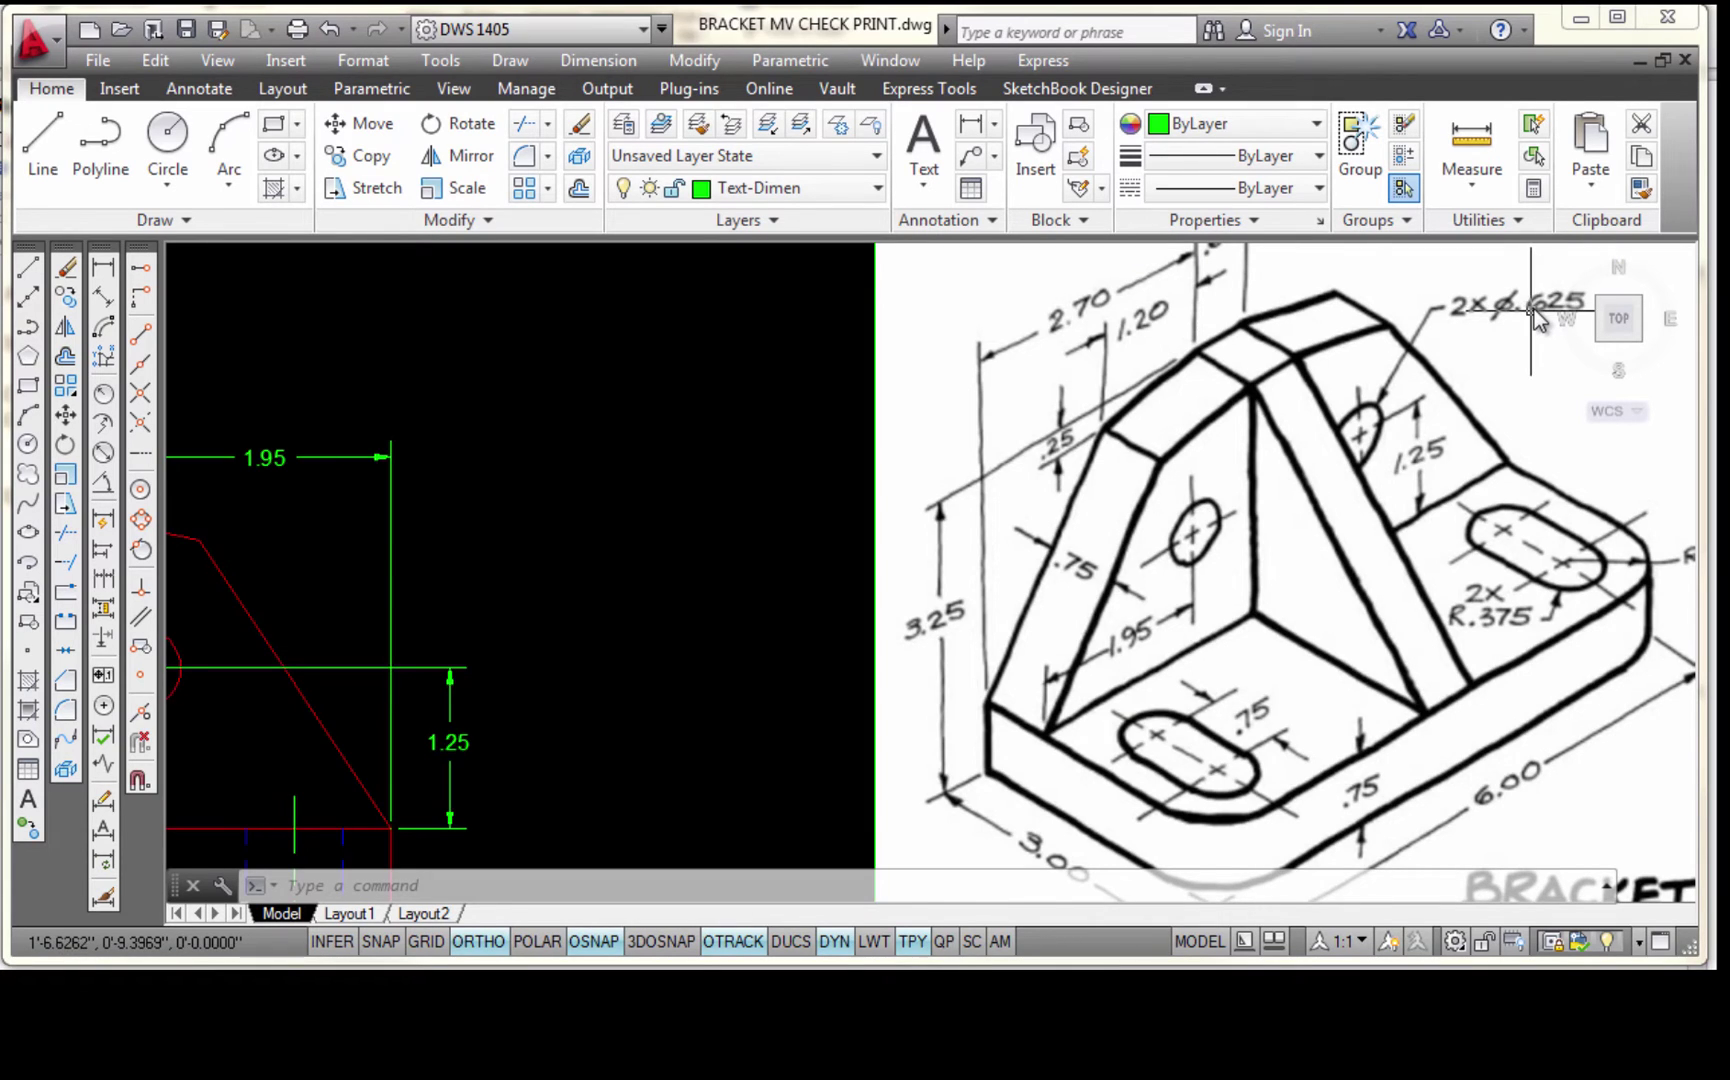
Add a diameter dimension to the front view's right hole, placing its text up and right of the hole, below the hole location dimension
{"action": "scroll", "coordinate": [1535, 318], "scroll_direction": "down", "scroll_amount": 2}
{"action": "scroll", "coordinate": [654, 510], "scroll_direction": "up", "scroll_amount": 4}
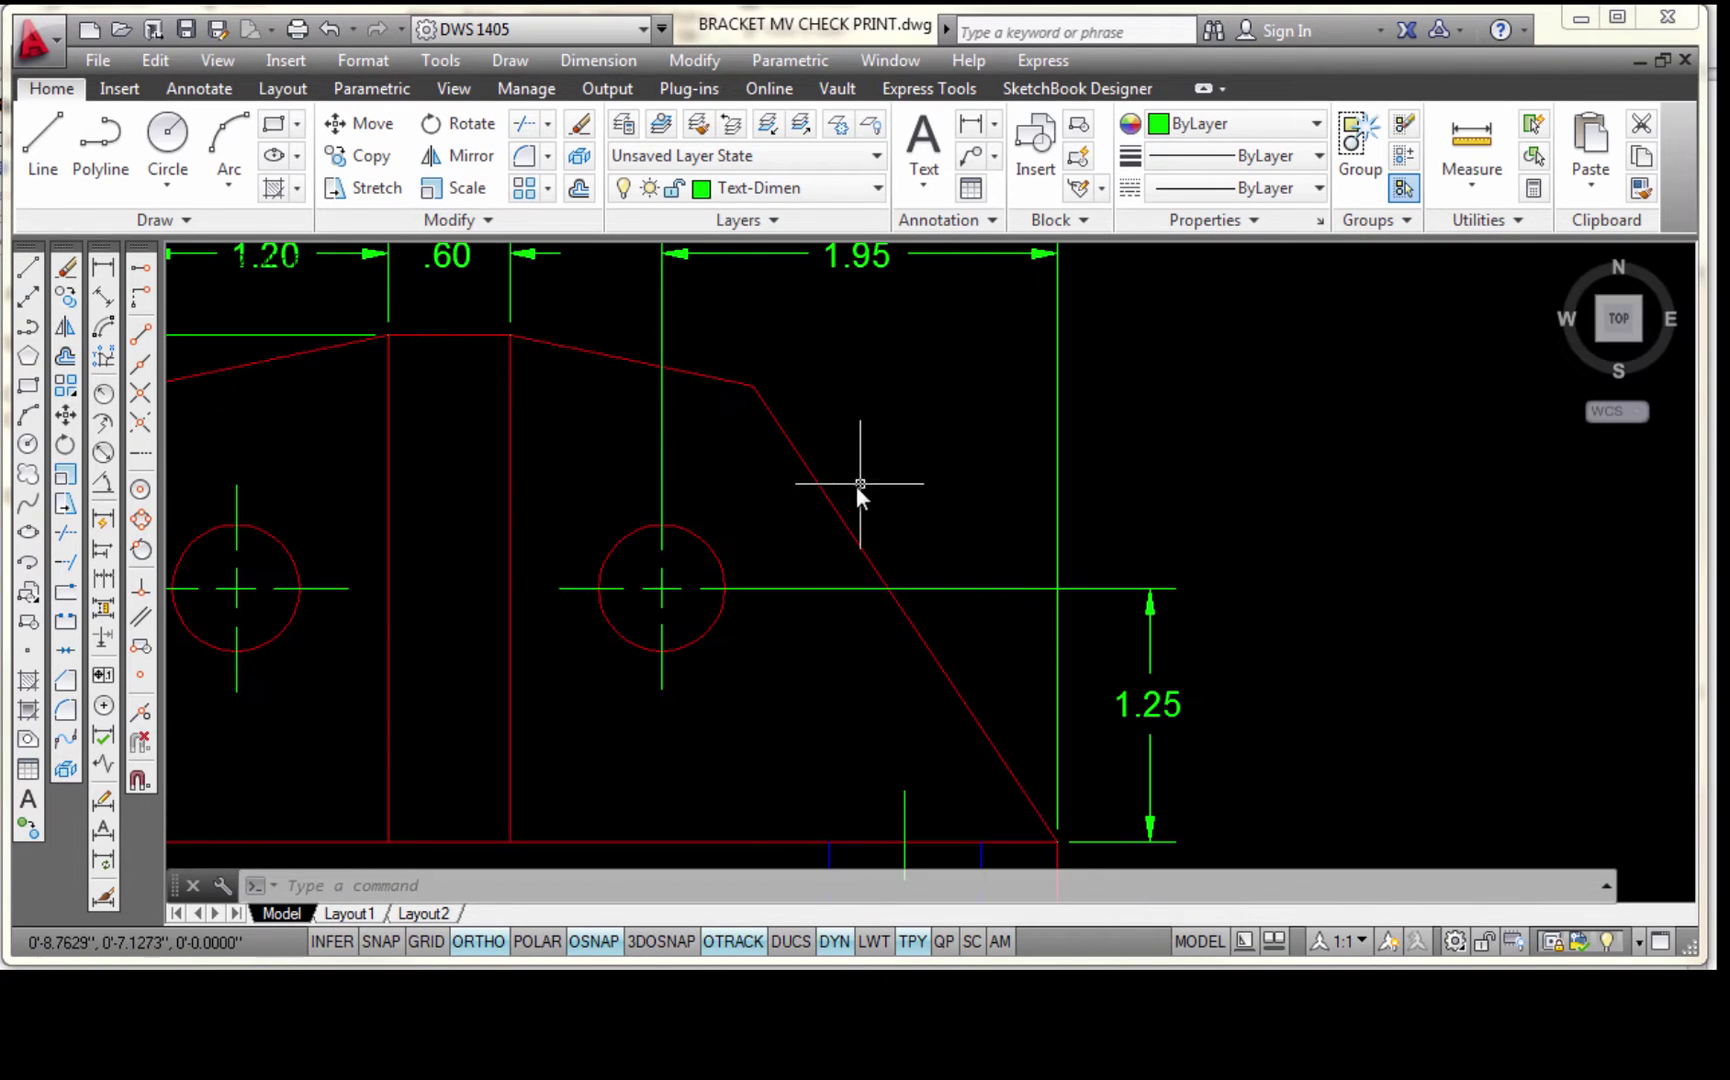
{"action": "middle_click_drag", "start_coordinate": [876, 479], "coordinate": [861, 540]}
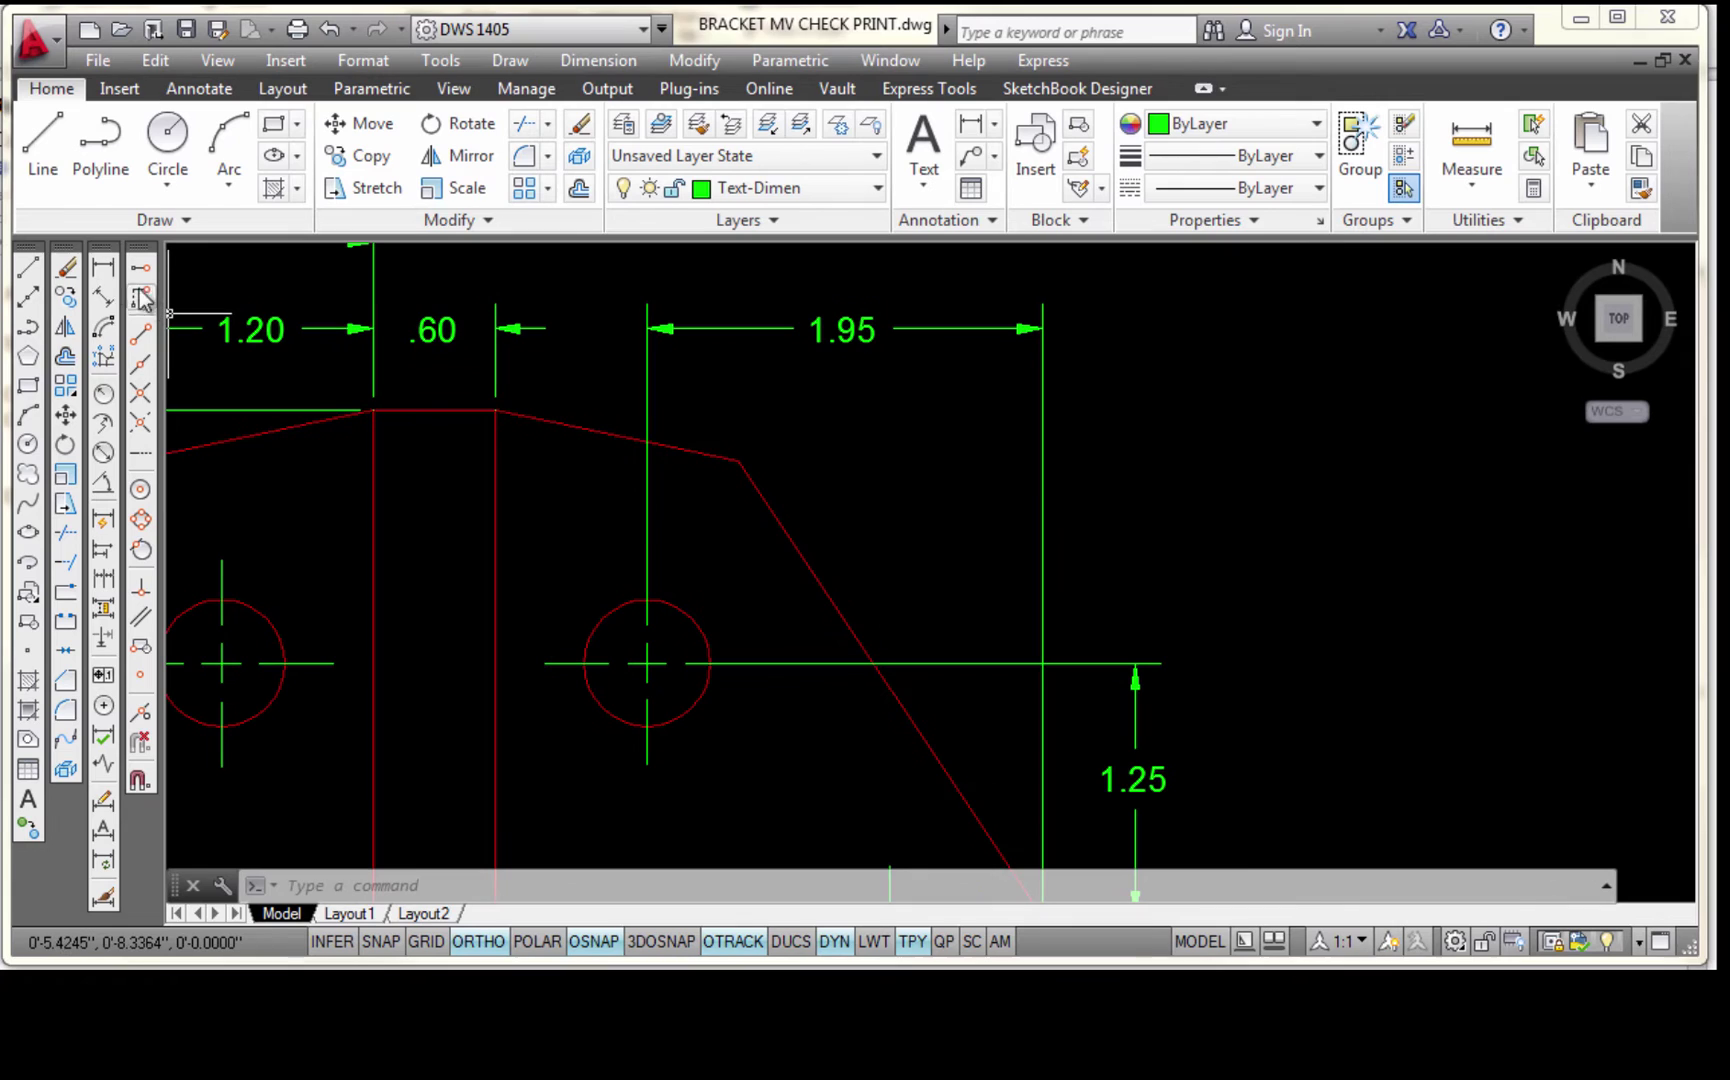
{"action": "left_click", "coordinate": [103, 455]}
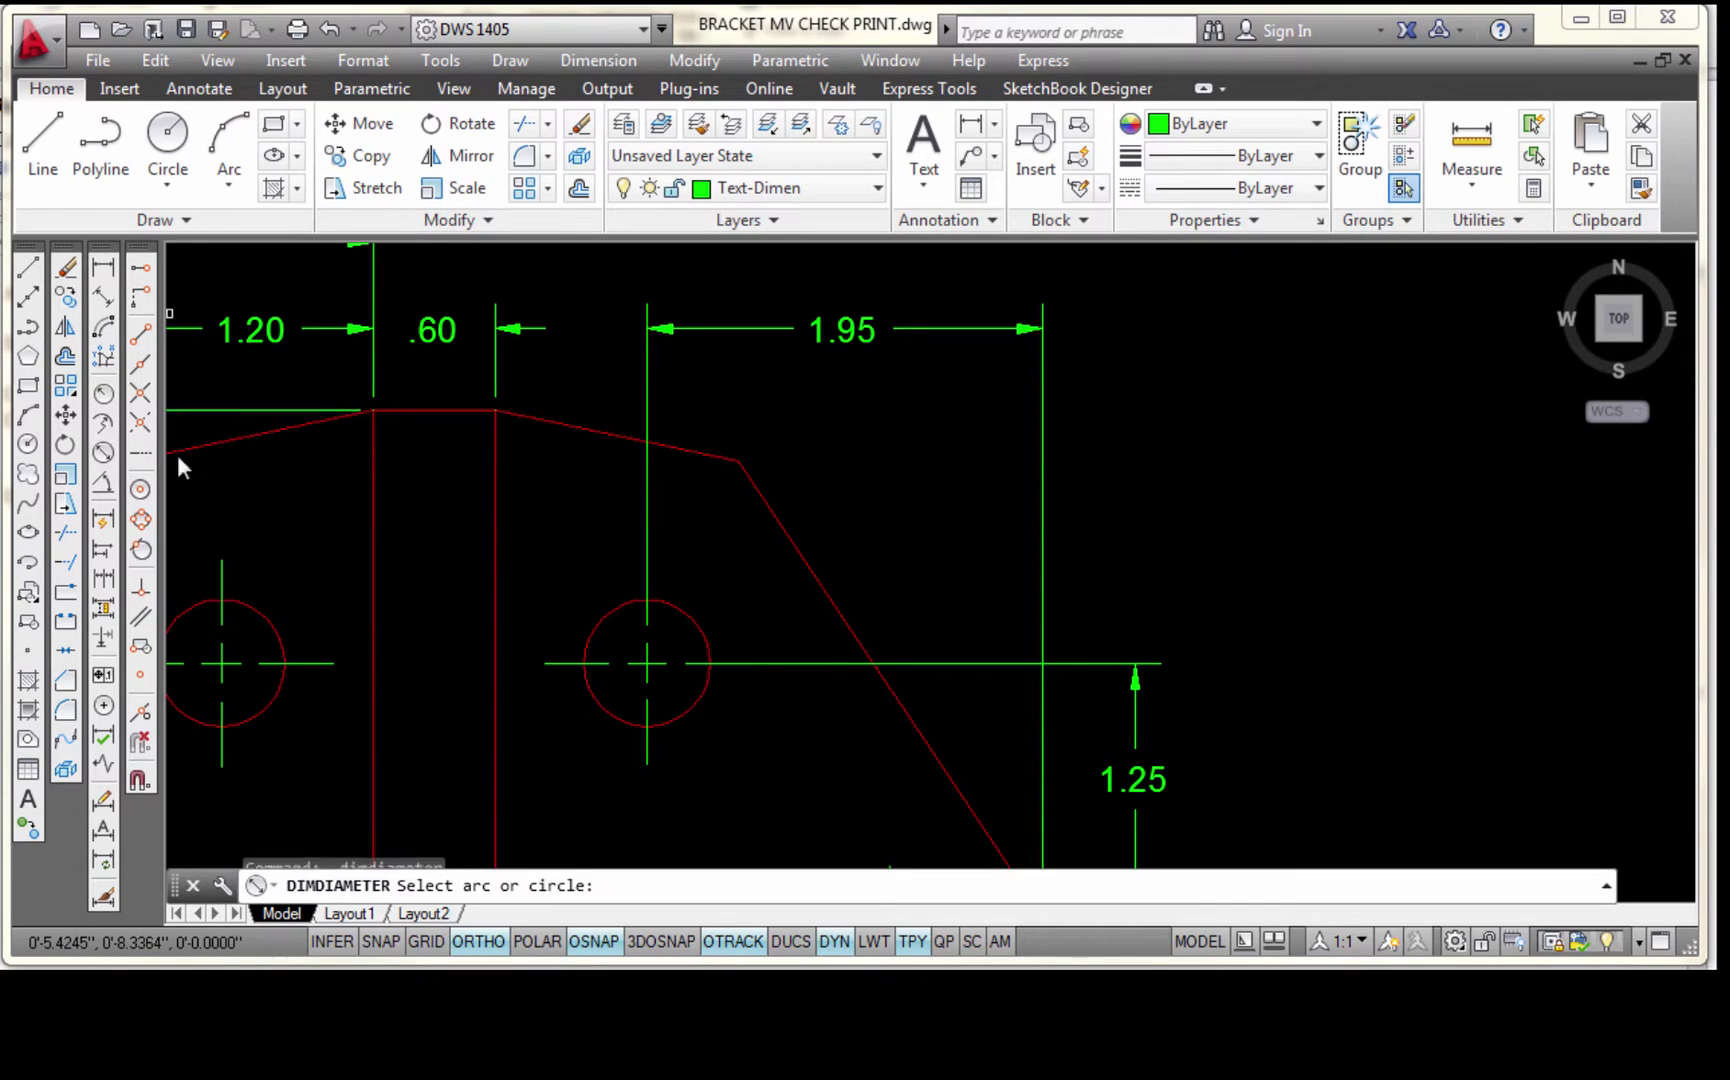
{"action": "left_click", "coordinate": [687, 605]}
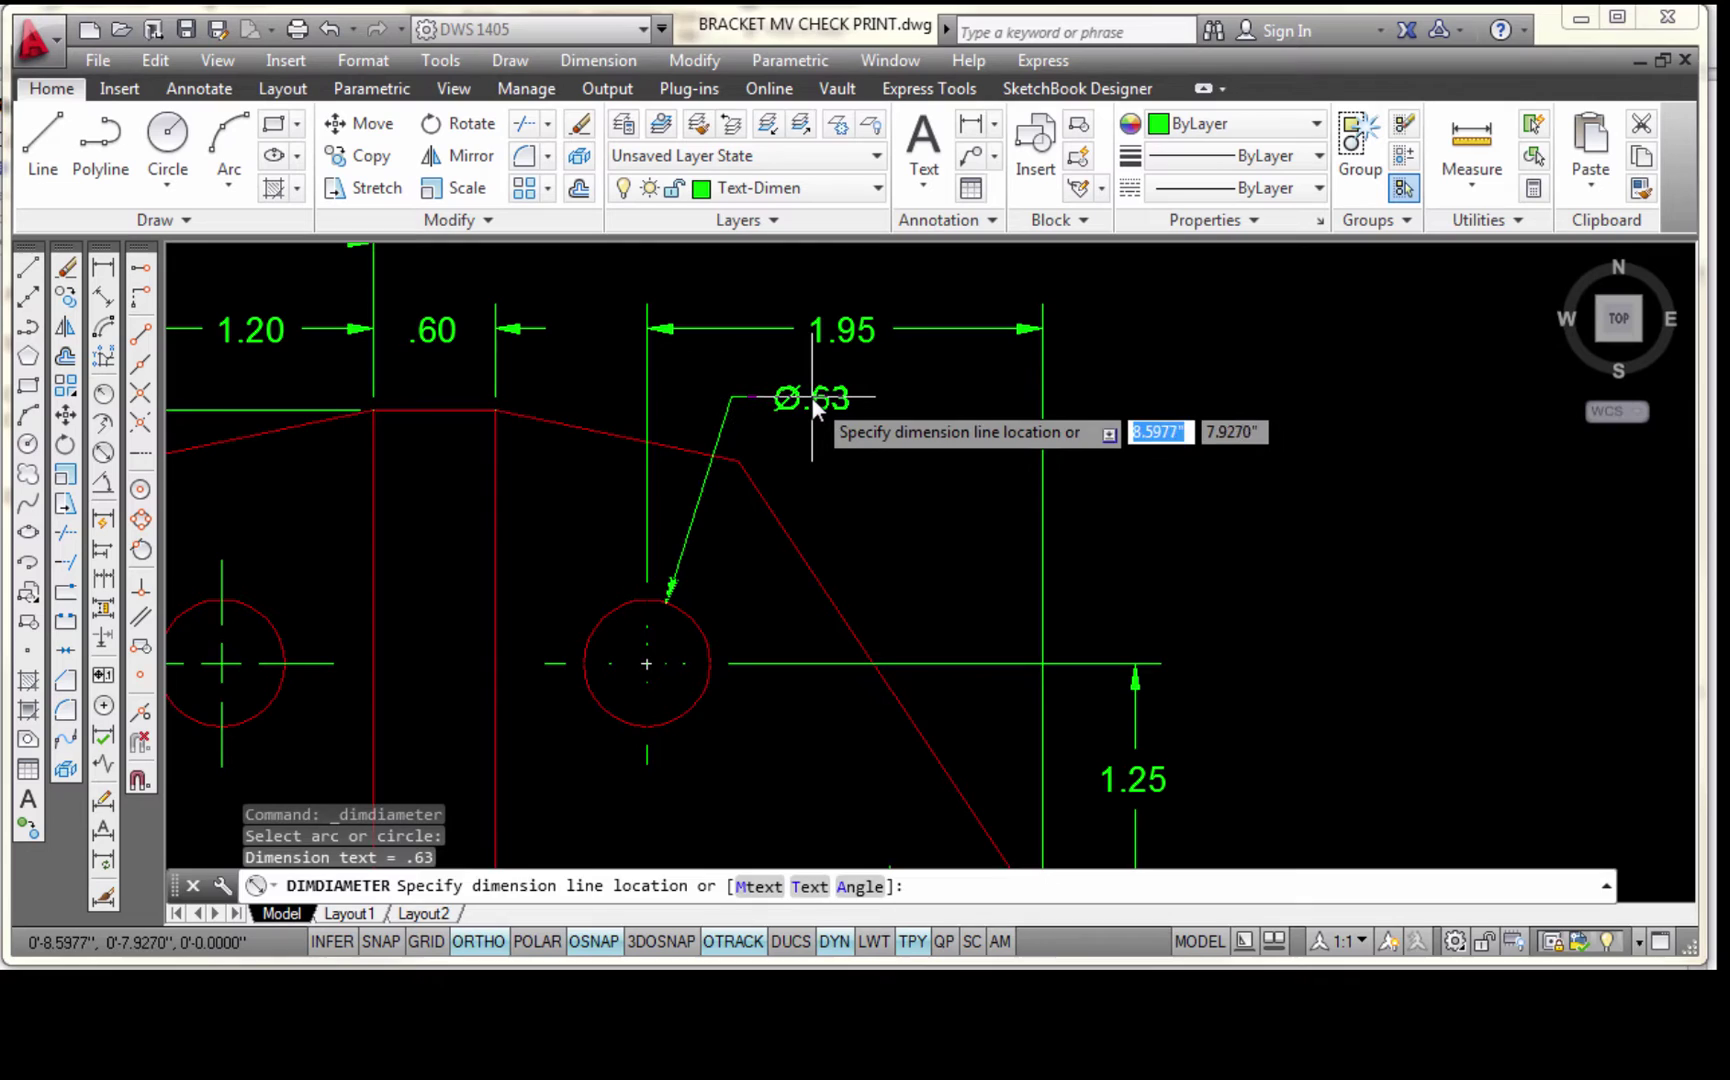
{"action": "left_click", "coordinate": [812, 398]}
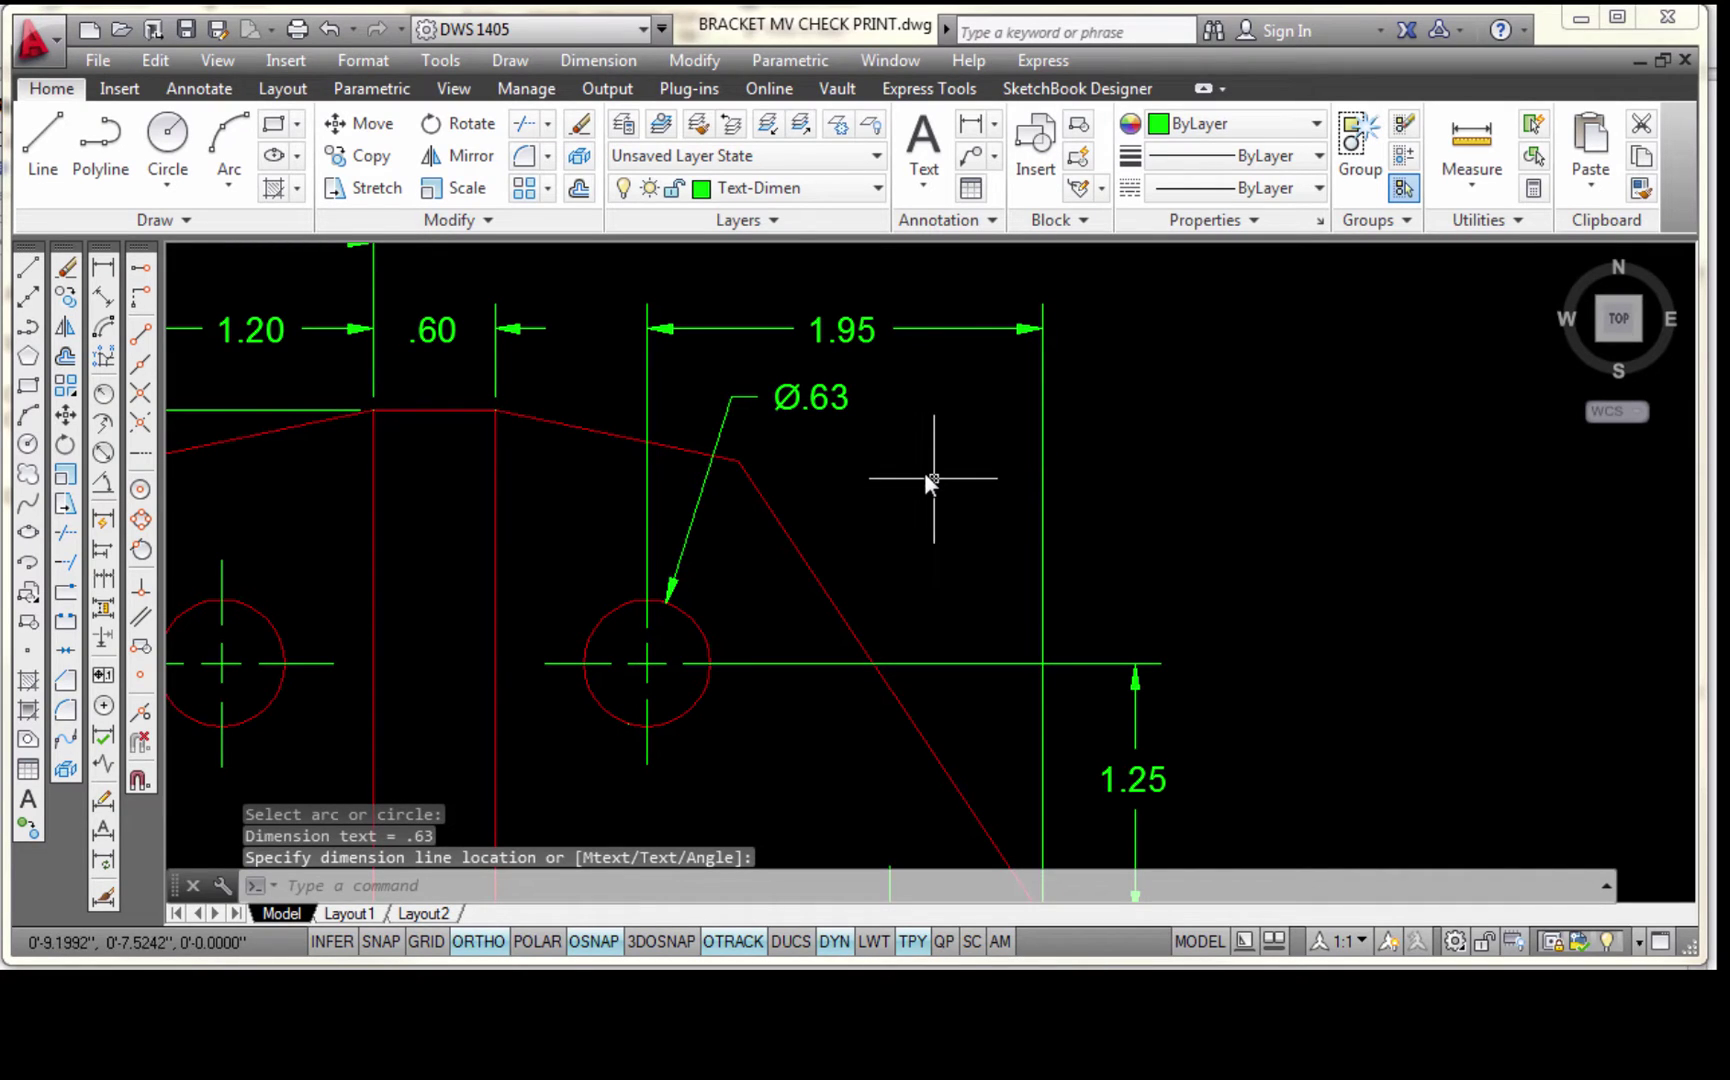
{"action": "key", "text": "Escape"}
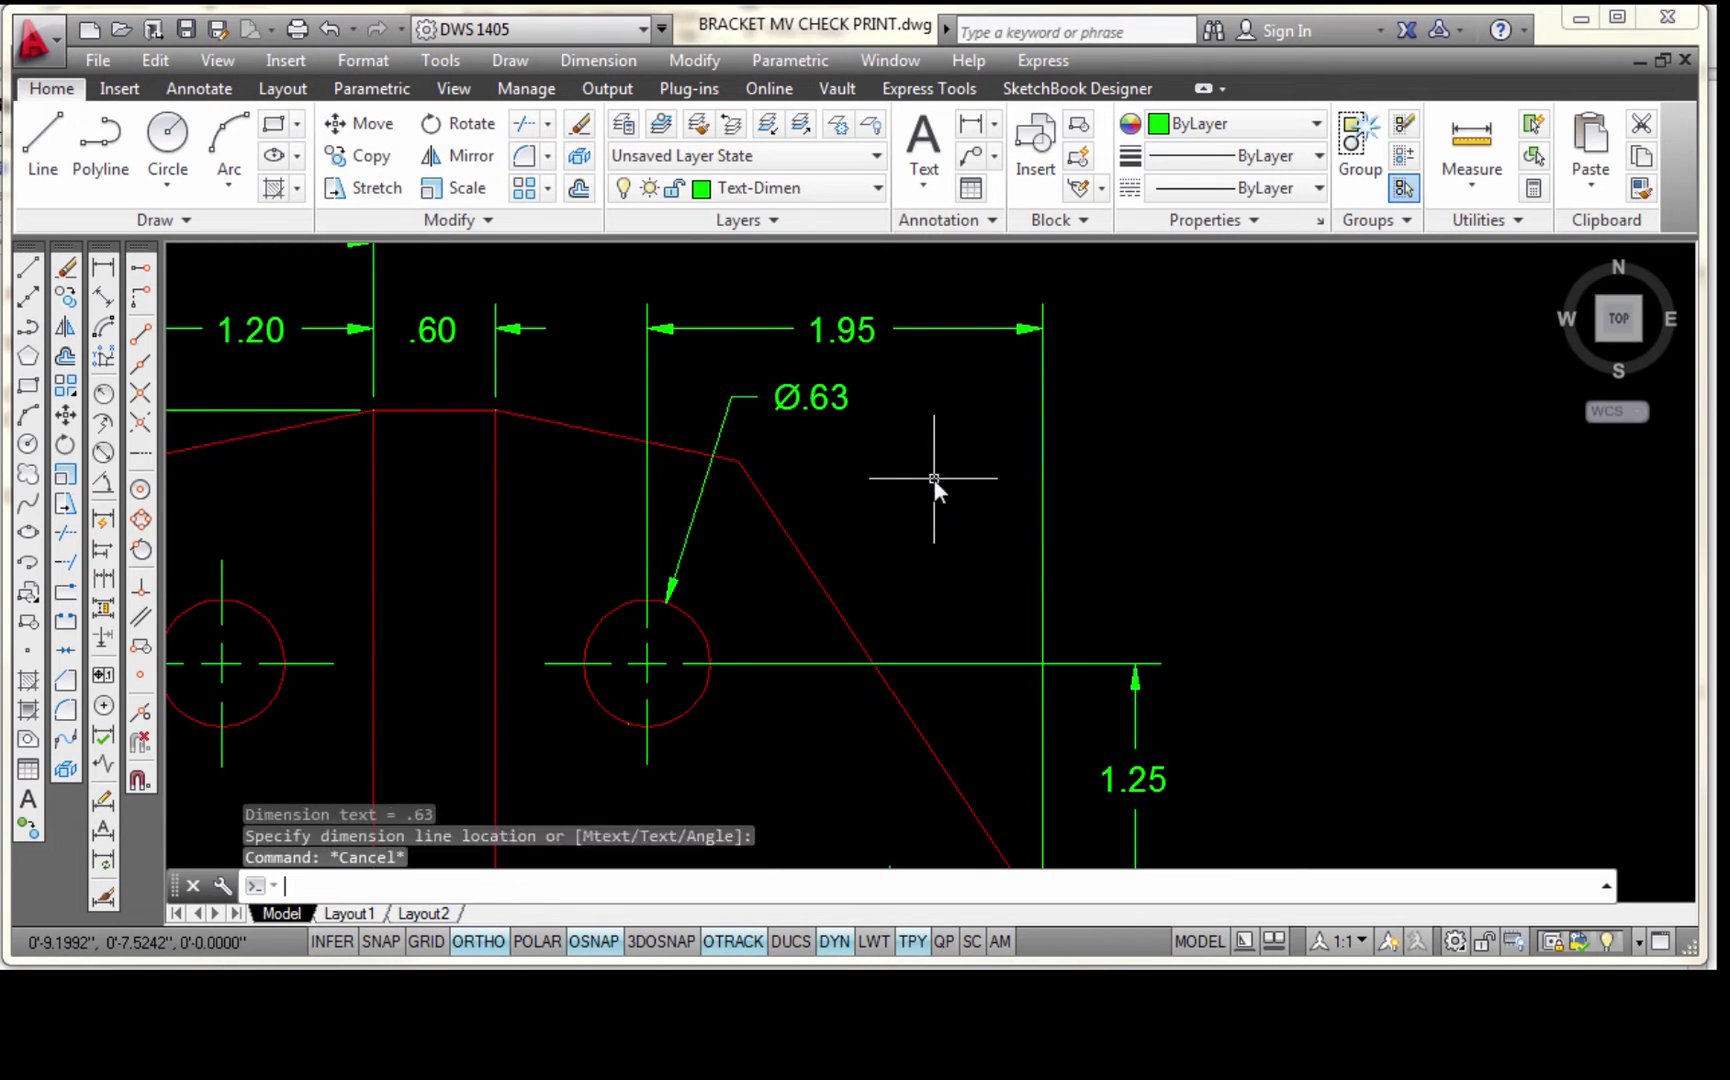
Set the hole diameter dimension's precision to three decimal places (0.000)
{"action": "left_click", "coordinate": [824, 401]}
{"action": "right_click", "coordinate": [824, 399]}
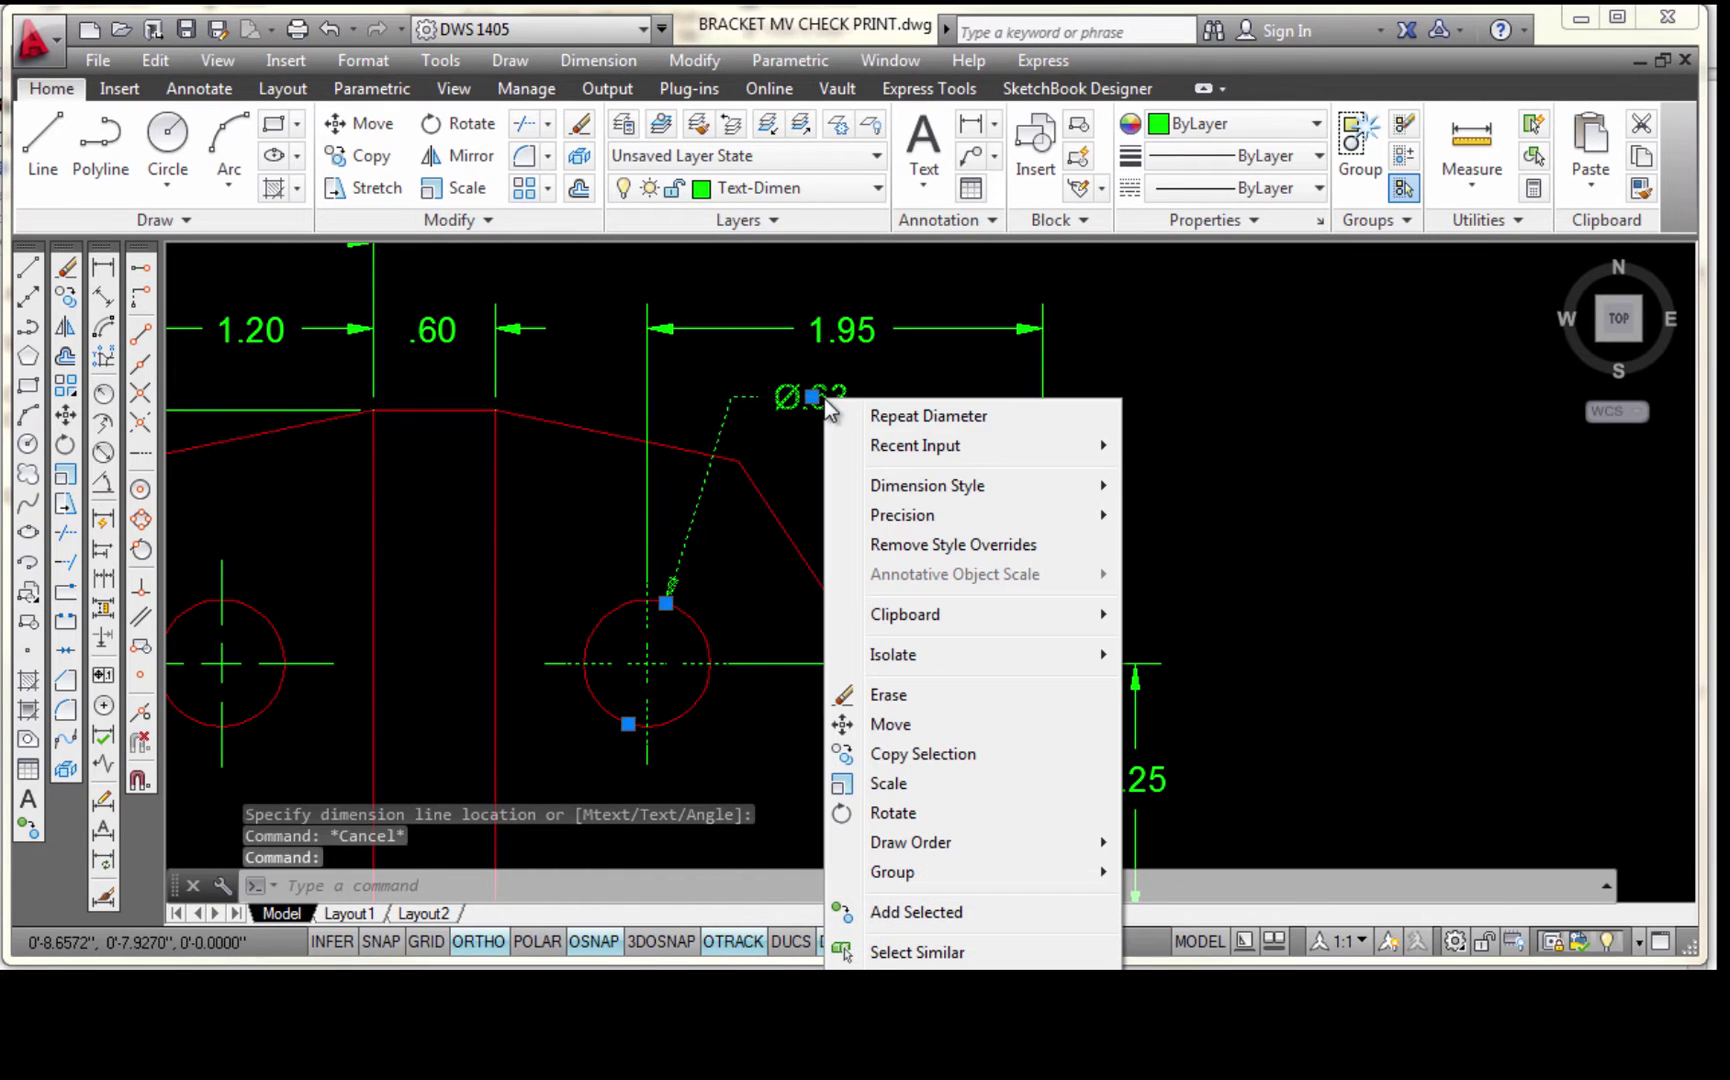
{"action": "mouse_move", "coordinate": [923, 516]}
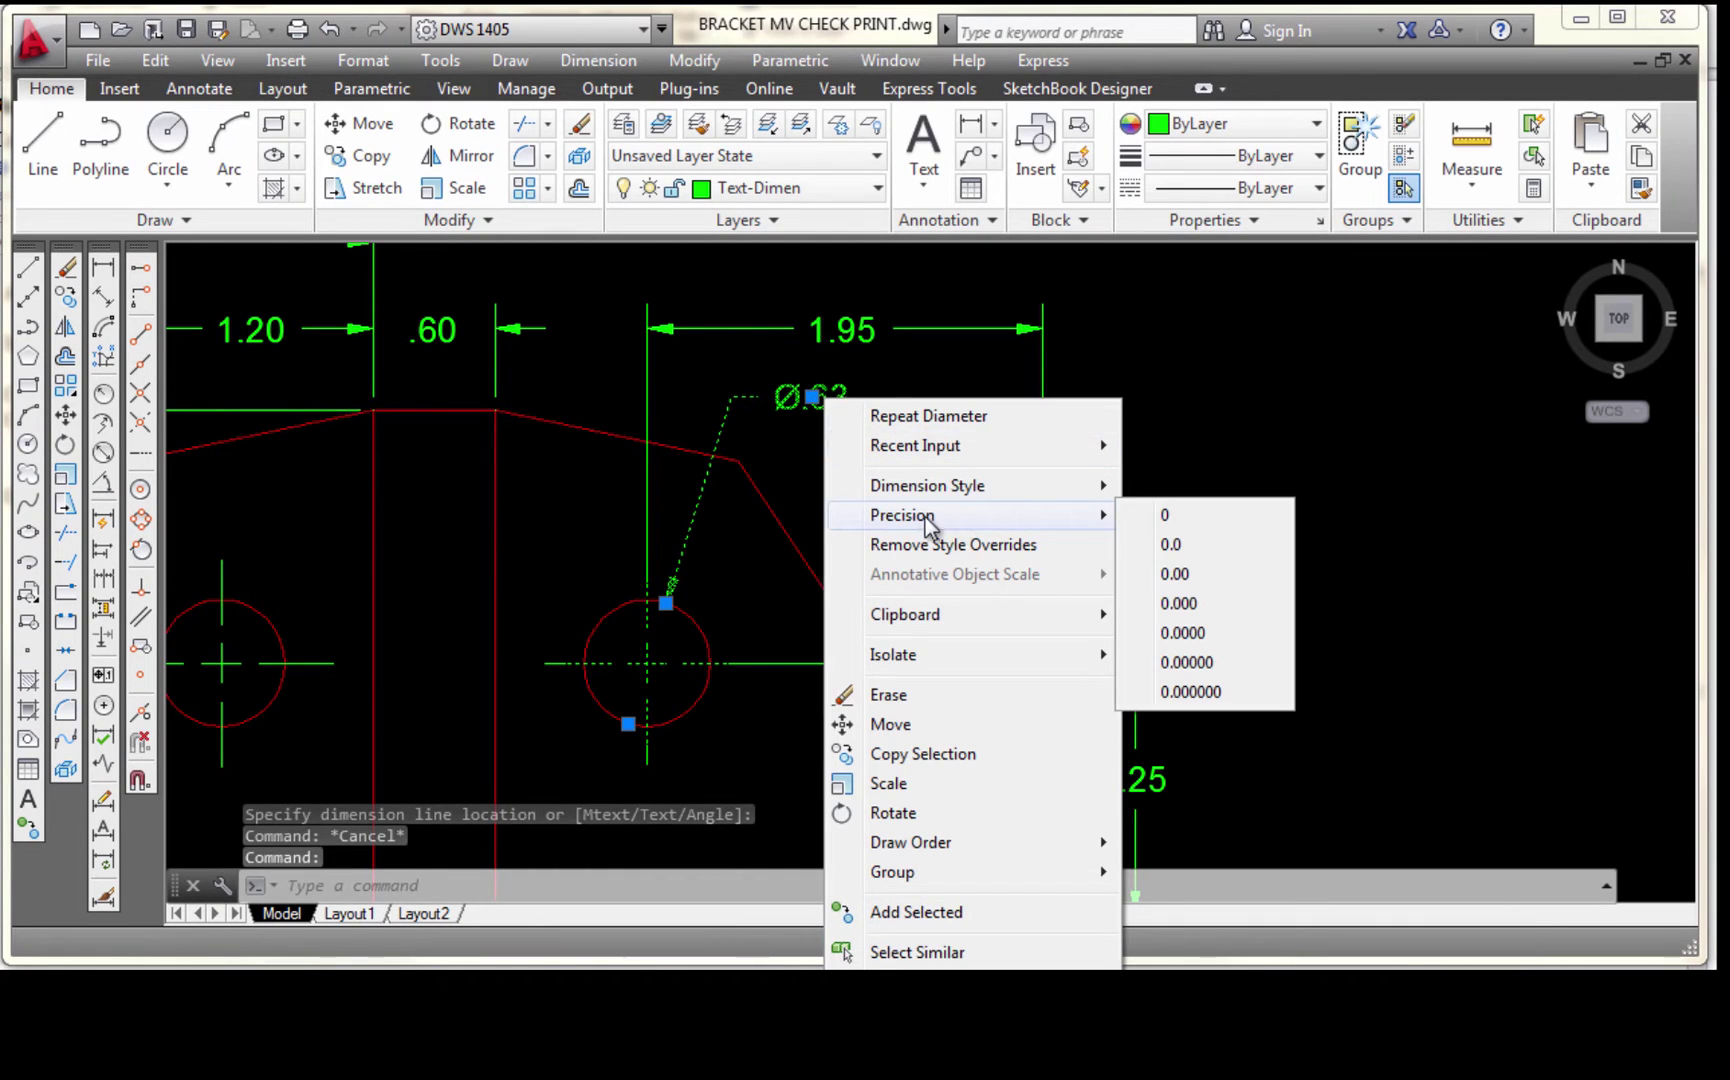
{"action": "left_click", "coordinate": [1189, 605]}
{"action": "key", "text": "Escape"}
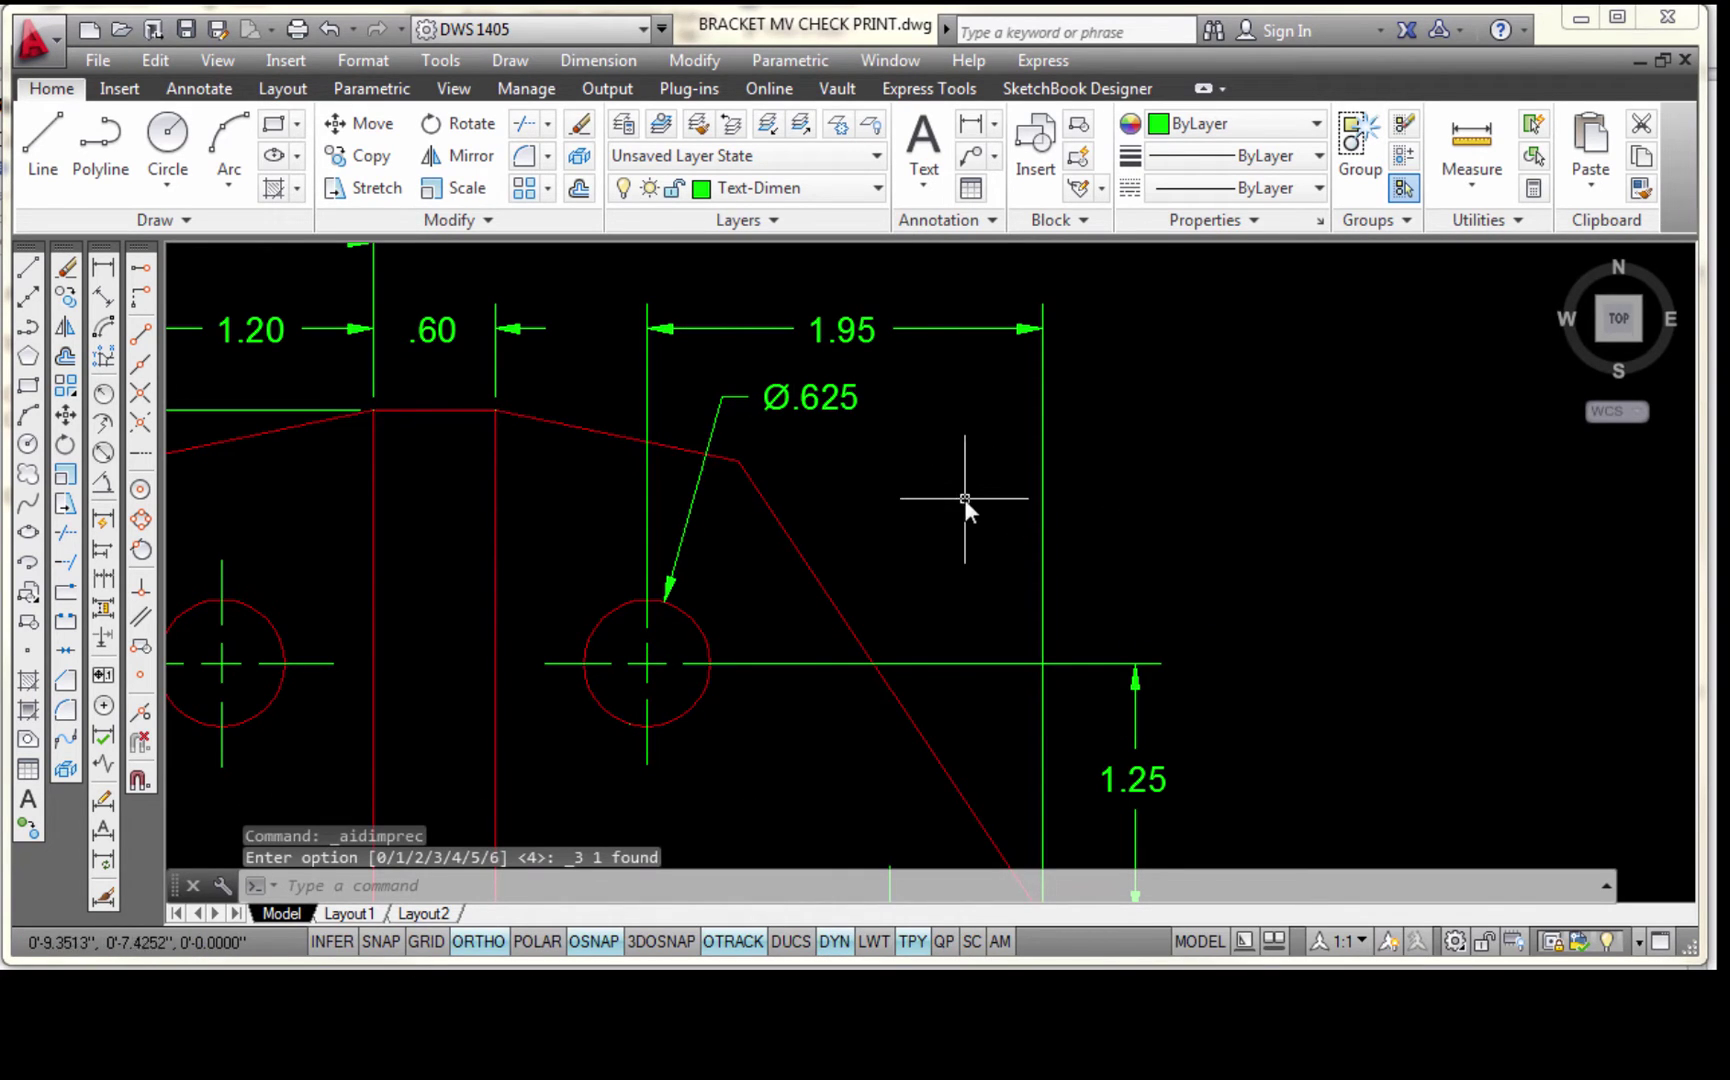
{"action": "left_click", "coordinate": [837, 397]}
{"action": "right_click", "coordinate": [837, 397]}
{"action": "mouse_move", "coordinate": [935, 512]}
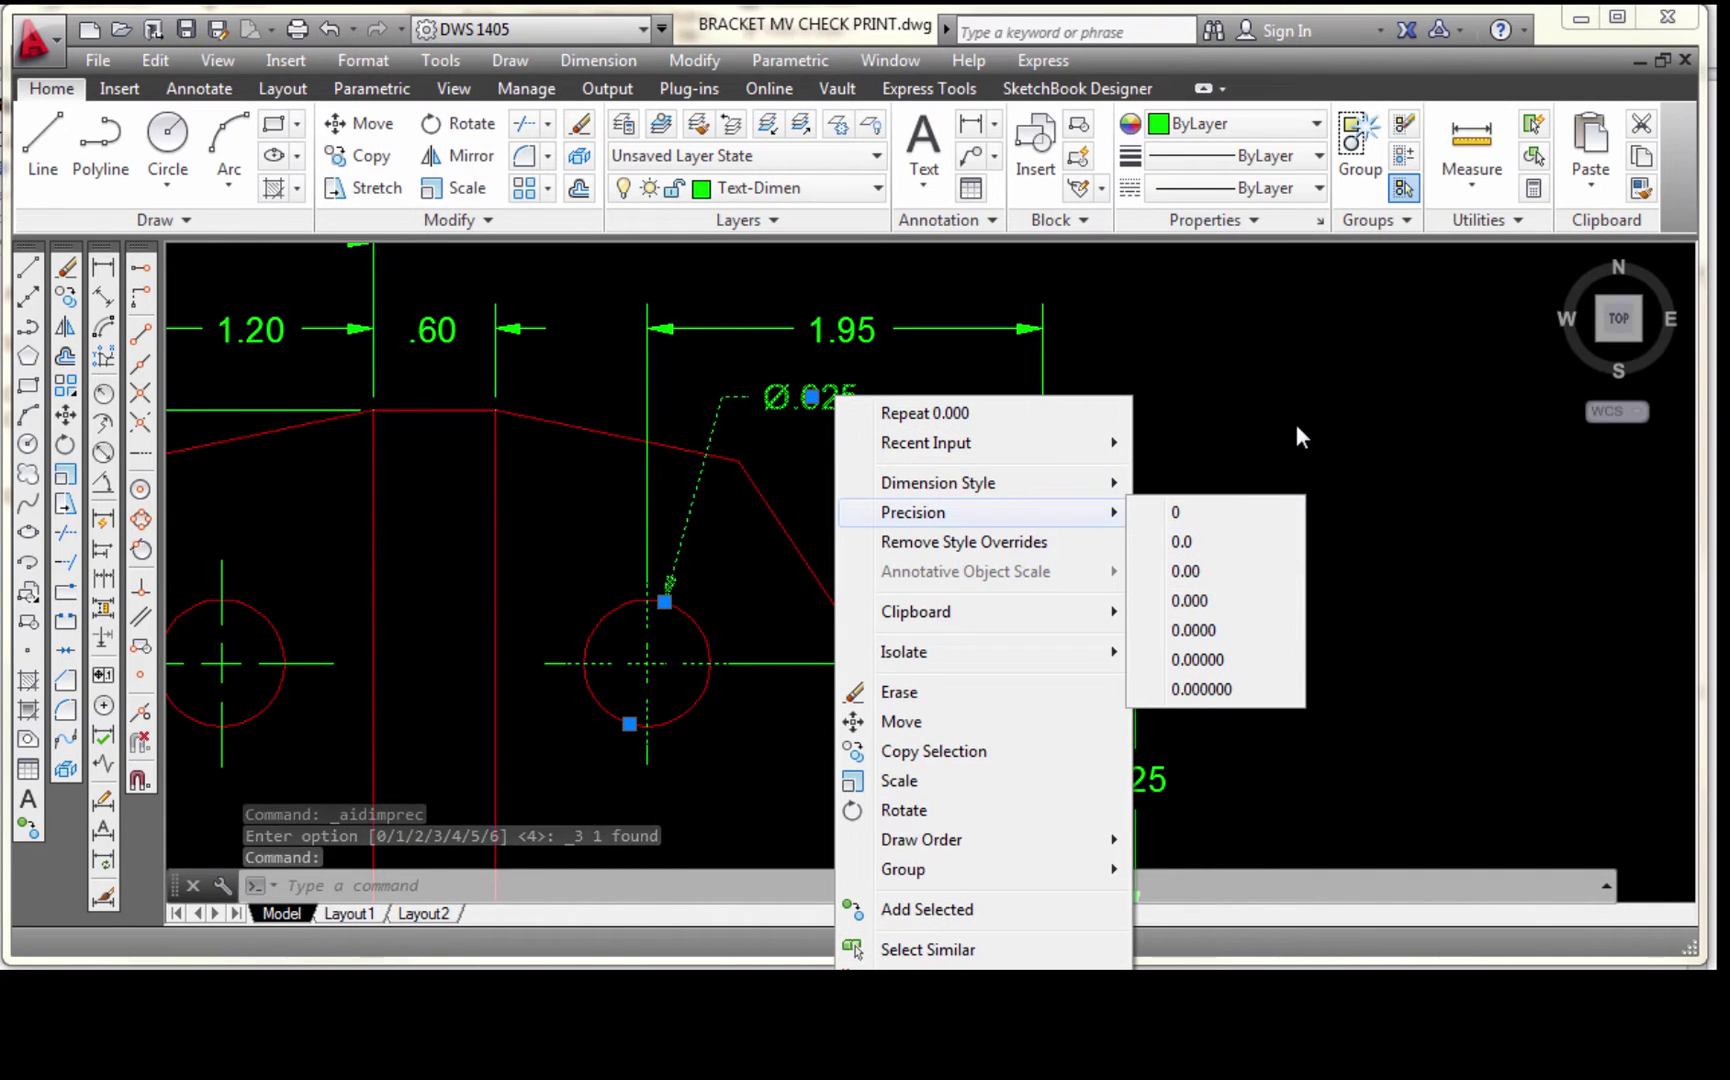
{"action": "left_click", "coordinate": [1458, 355]}
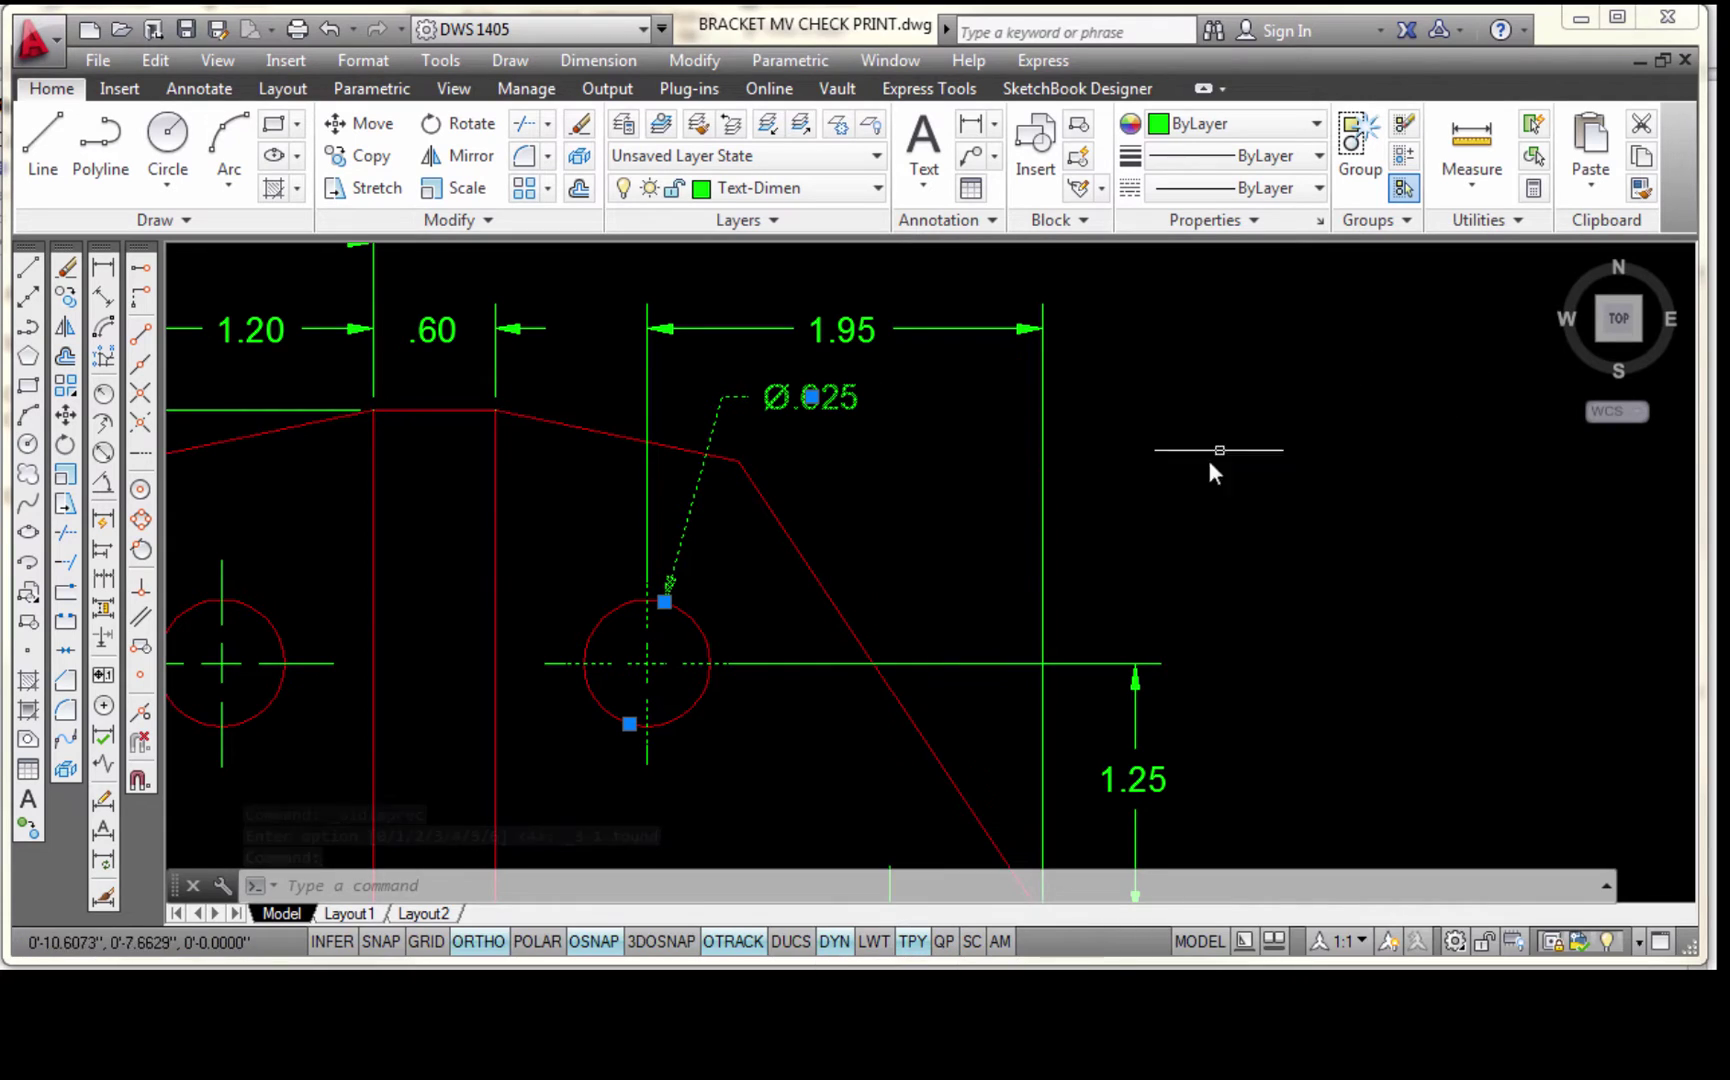
{"action": "key", "text": "Escape"}
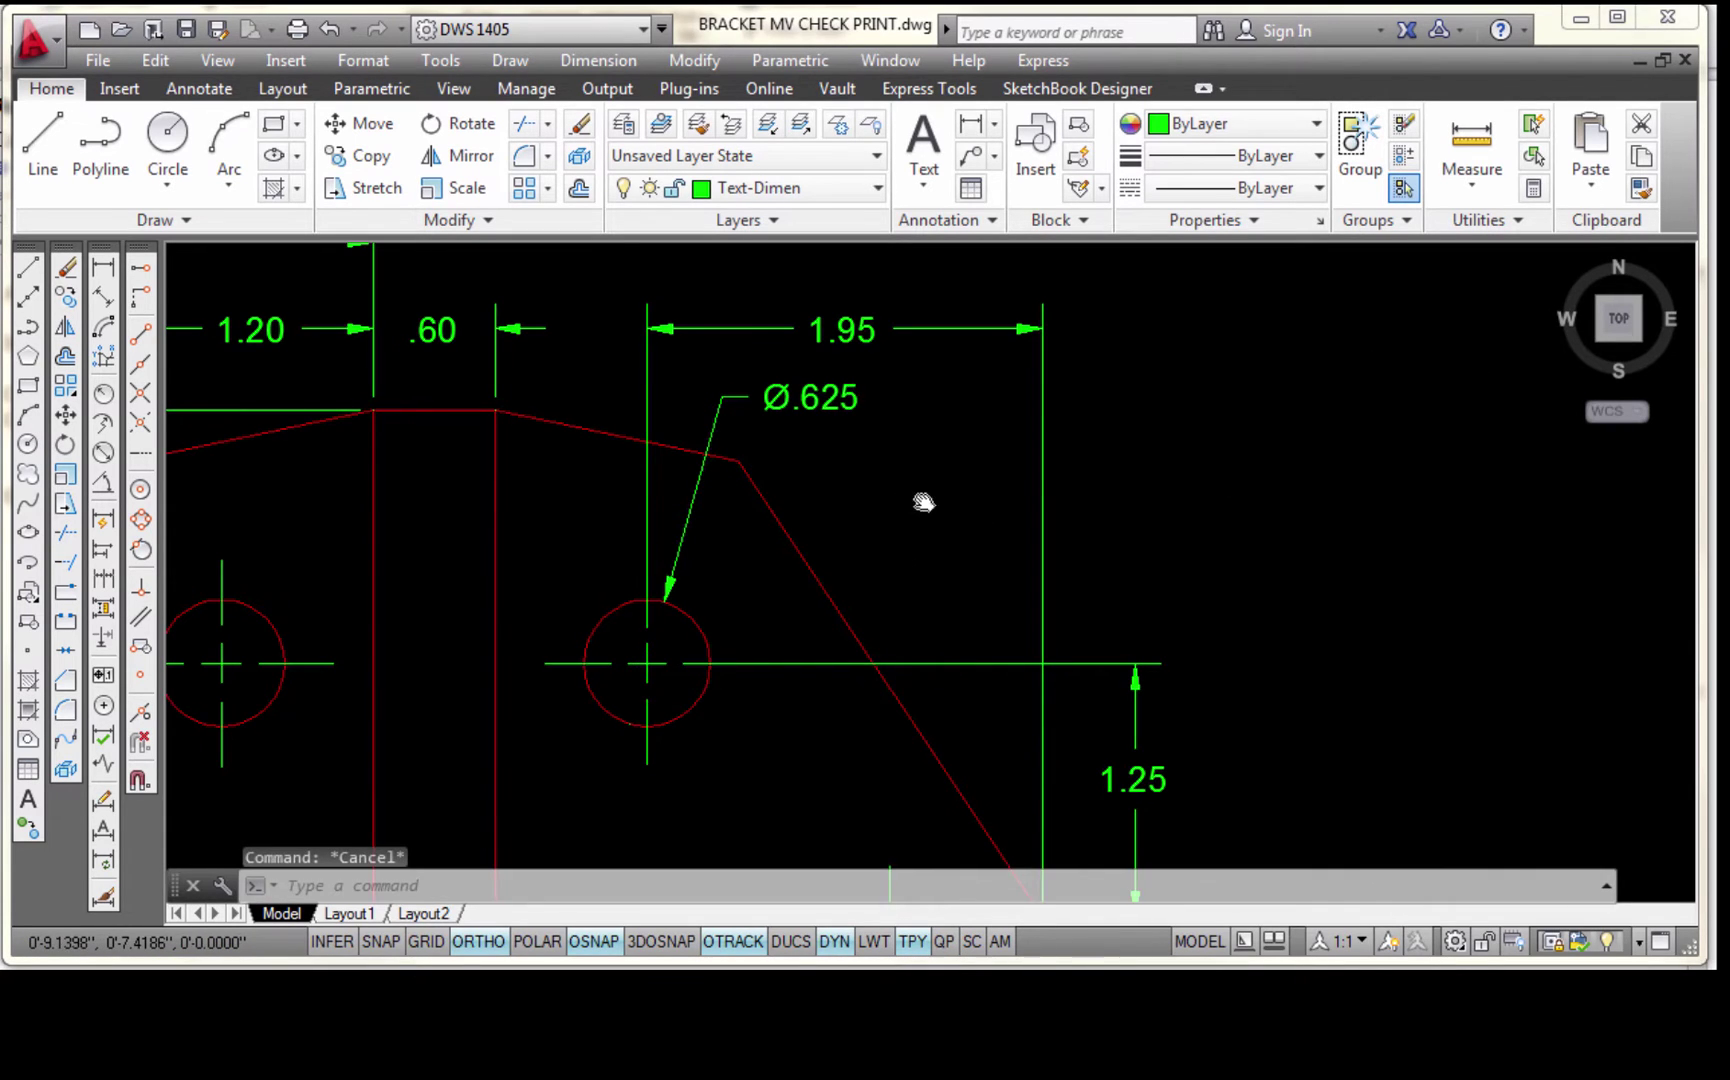
Edit the hole diameter dimension's text to read "2 X Ø.625", adding the prefix before the diameter symbol
{"action": "middle_click_drag", "start_coordinate": [922, 500], "coordinate": [1043, 502]}
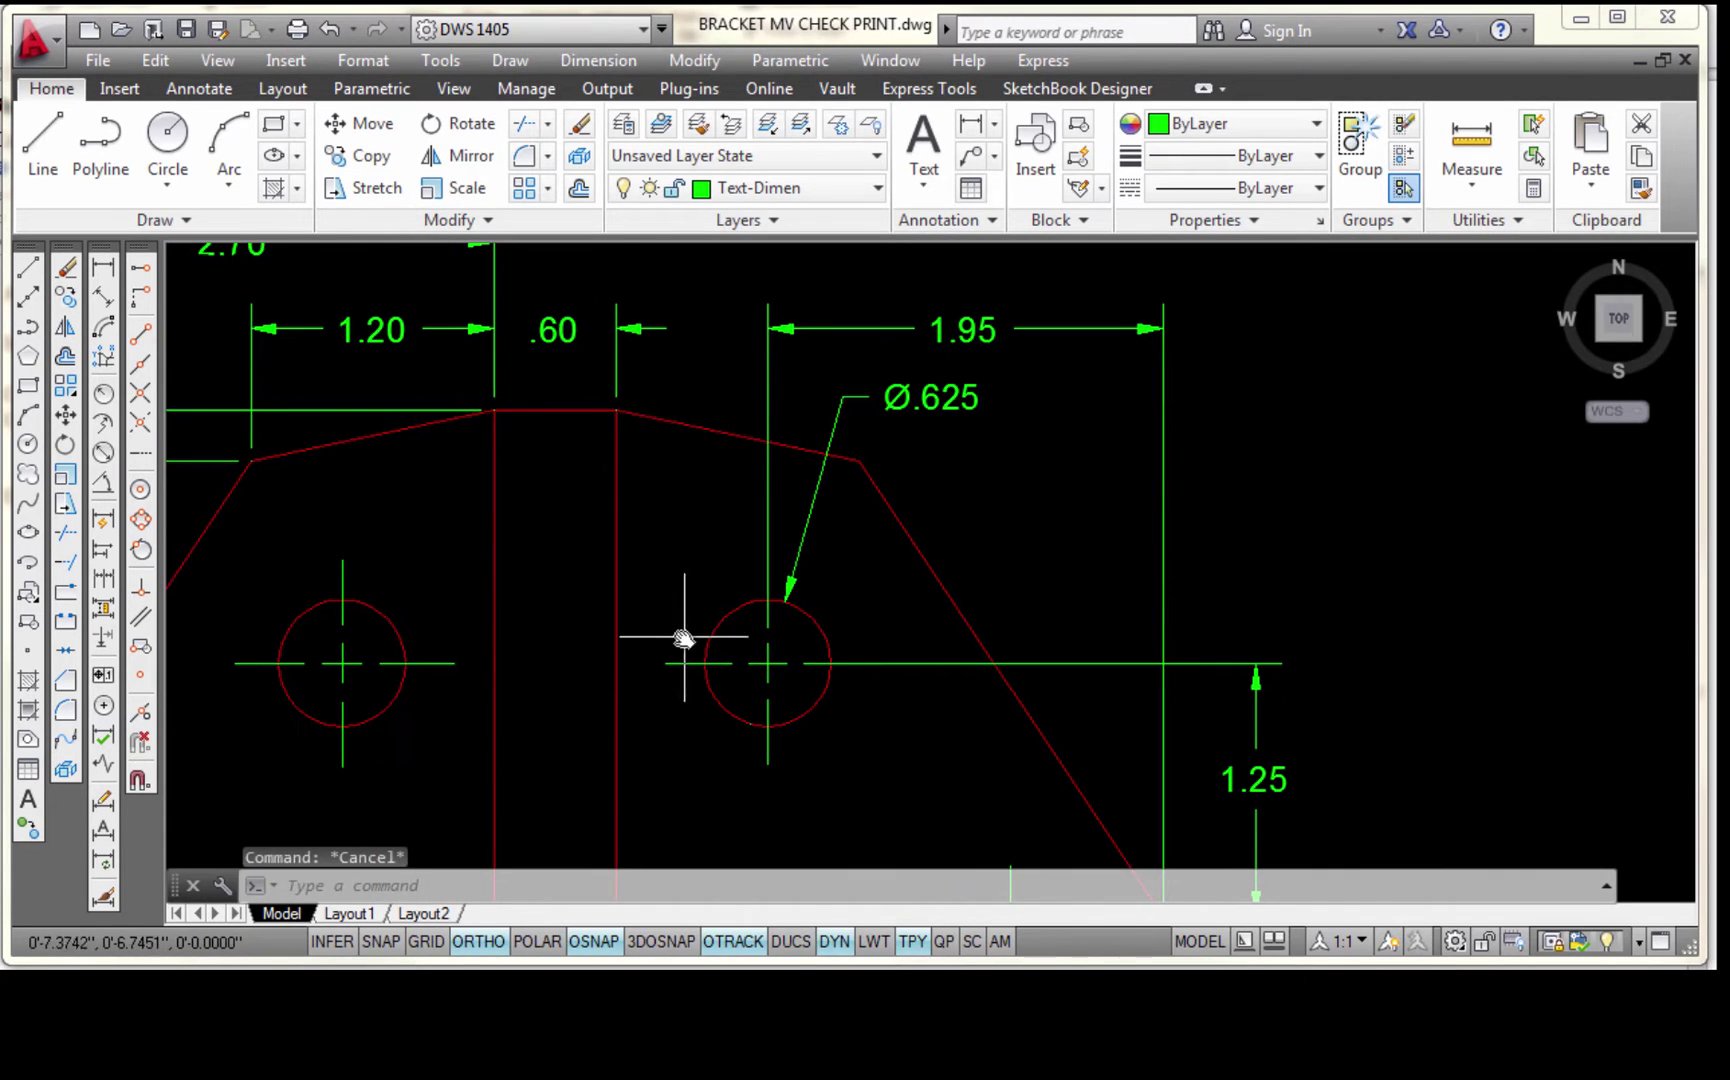
{"action": "left_click", "coordinate": [933, 399]}
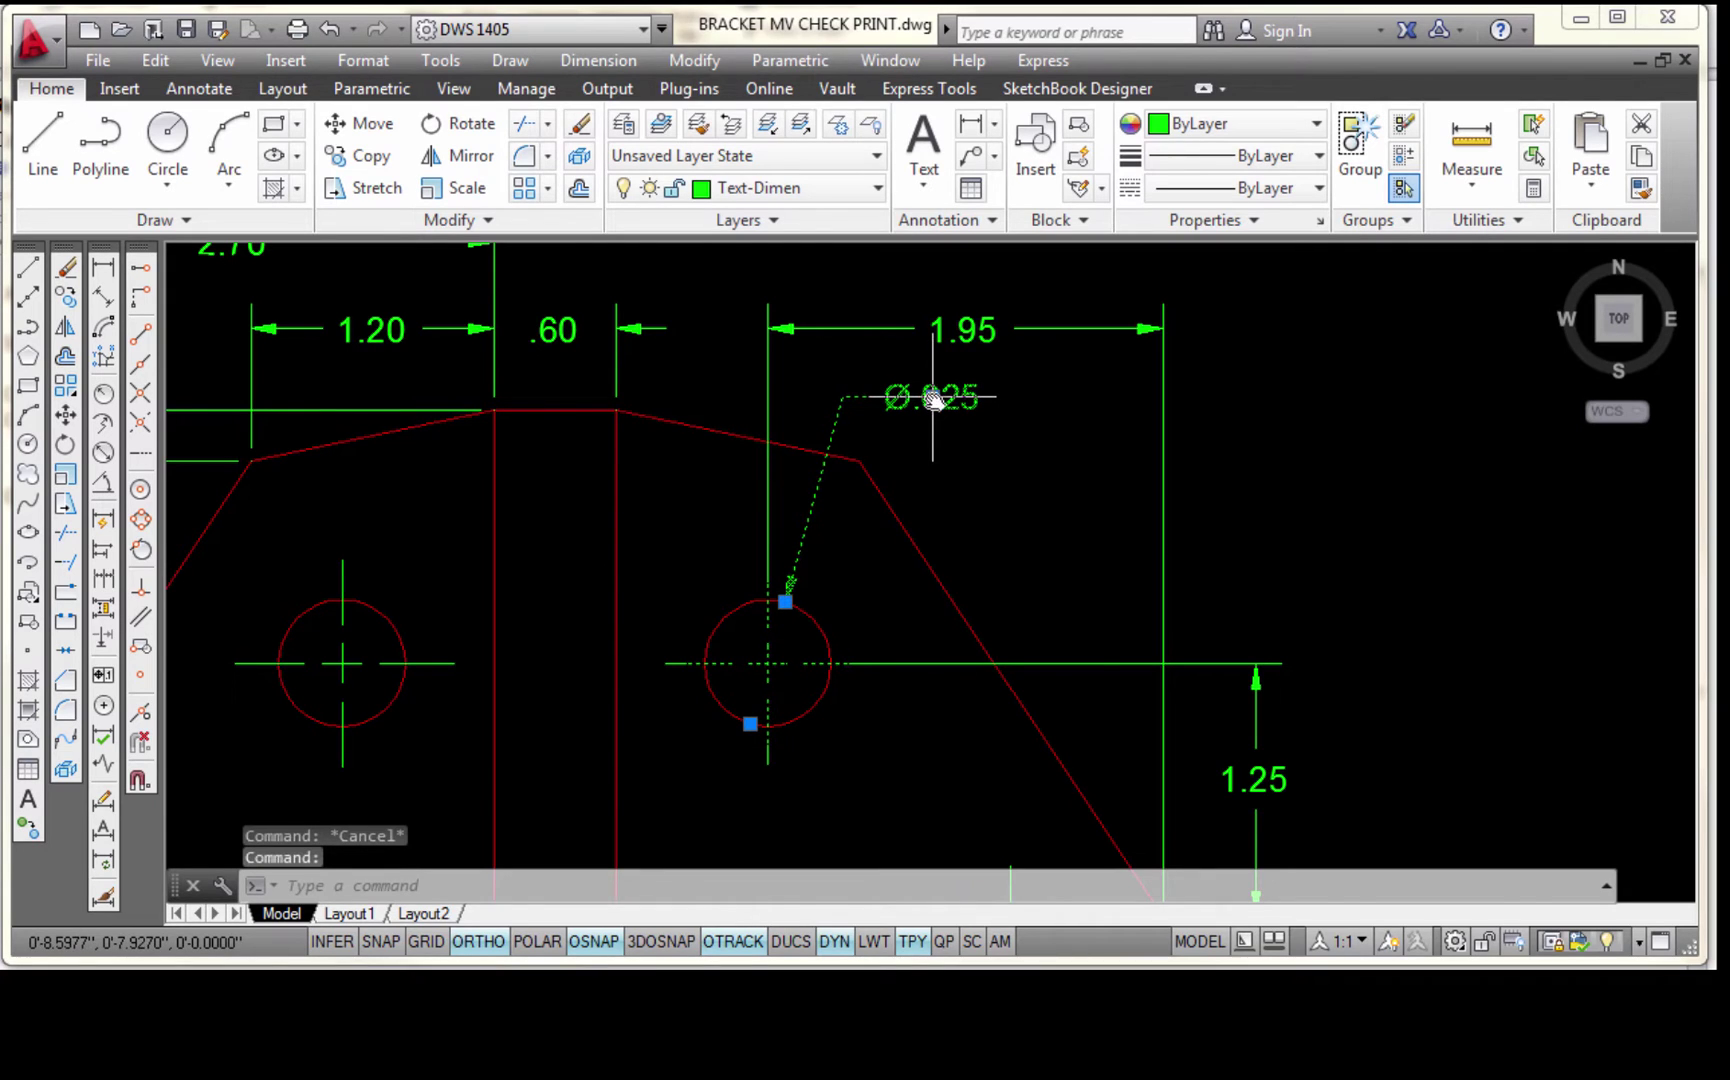
{"action": "double_click", "coordinate": [930, 398]}
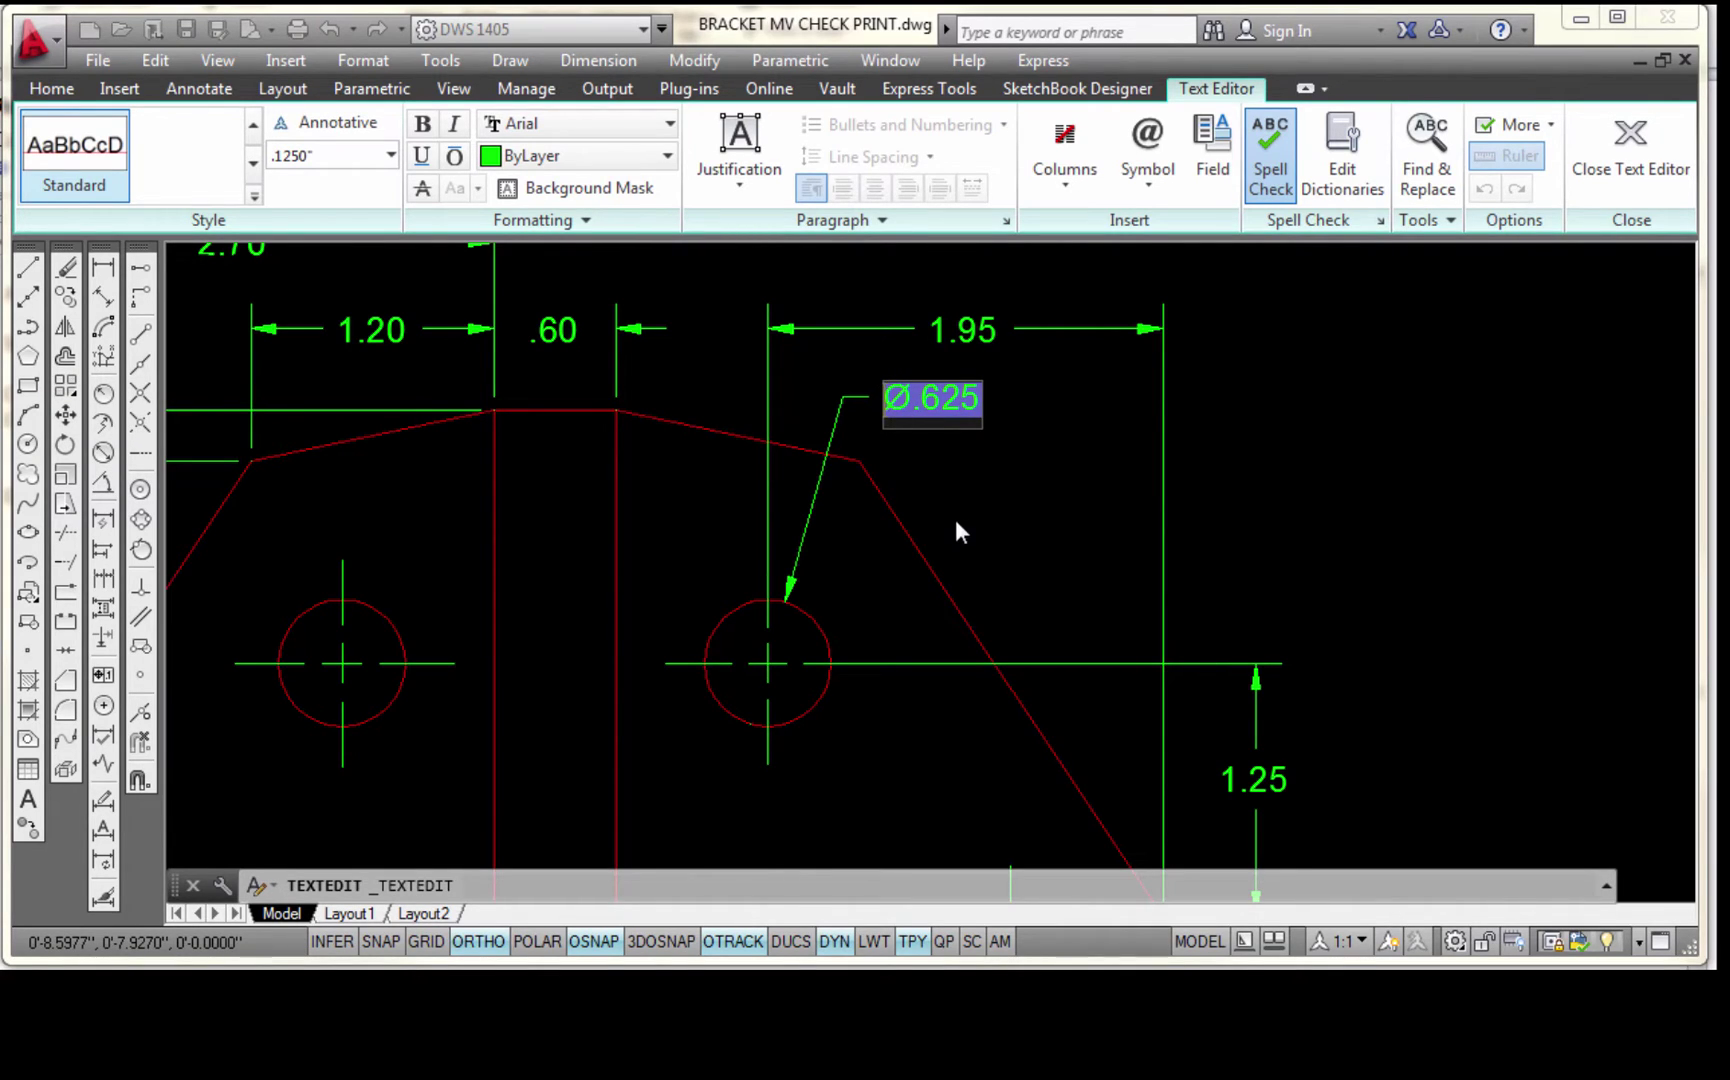
{"action": "type", "text": "2"}
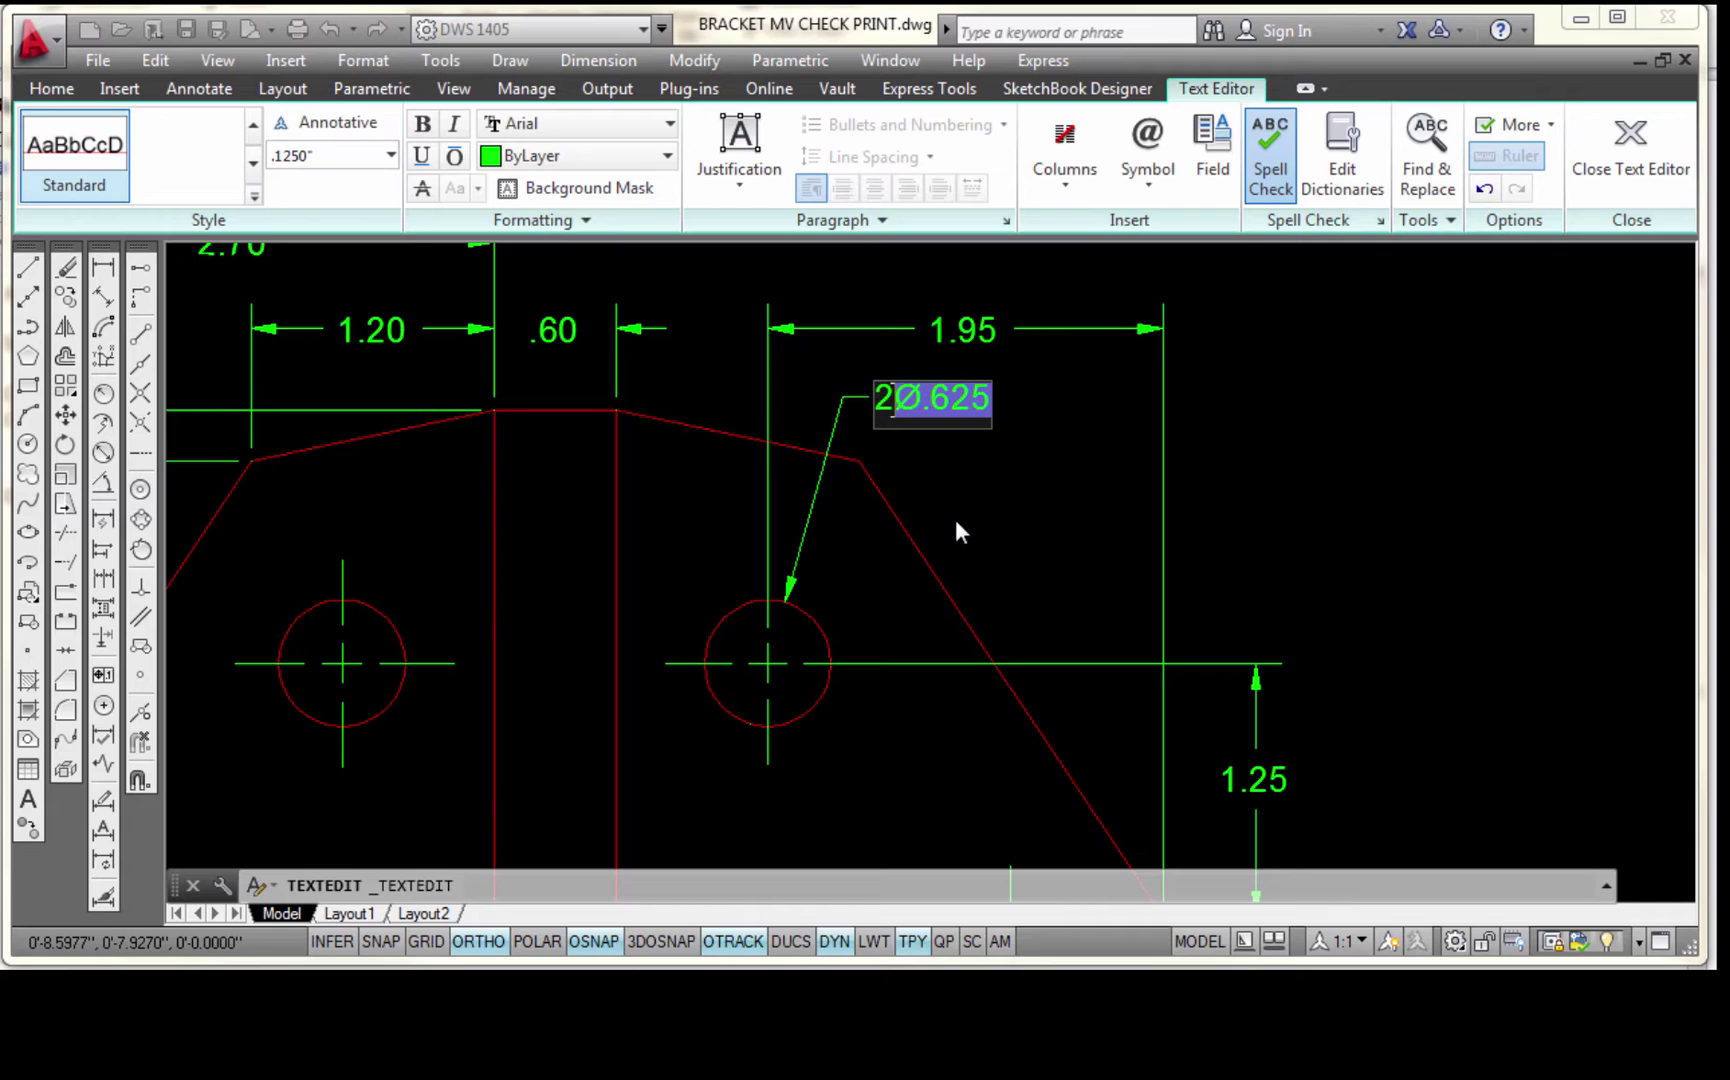
{"action": "type", "text": " X"}
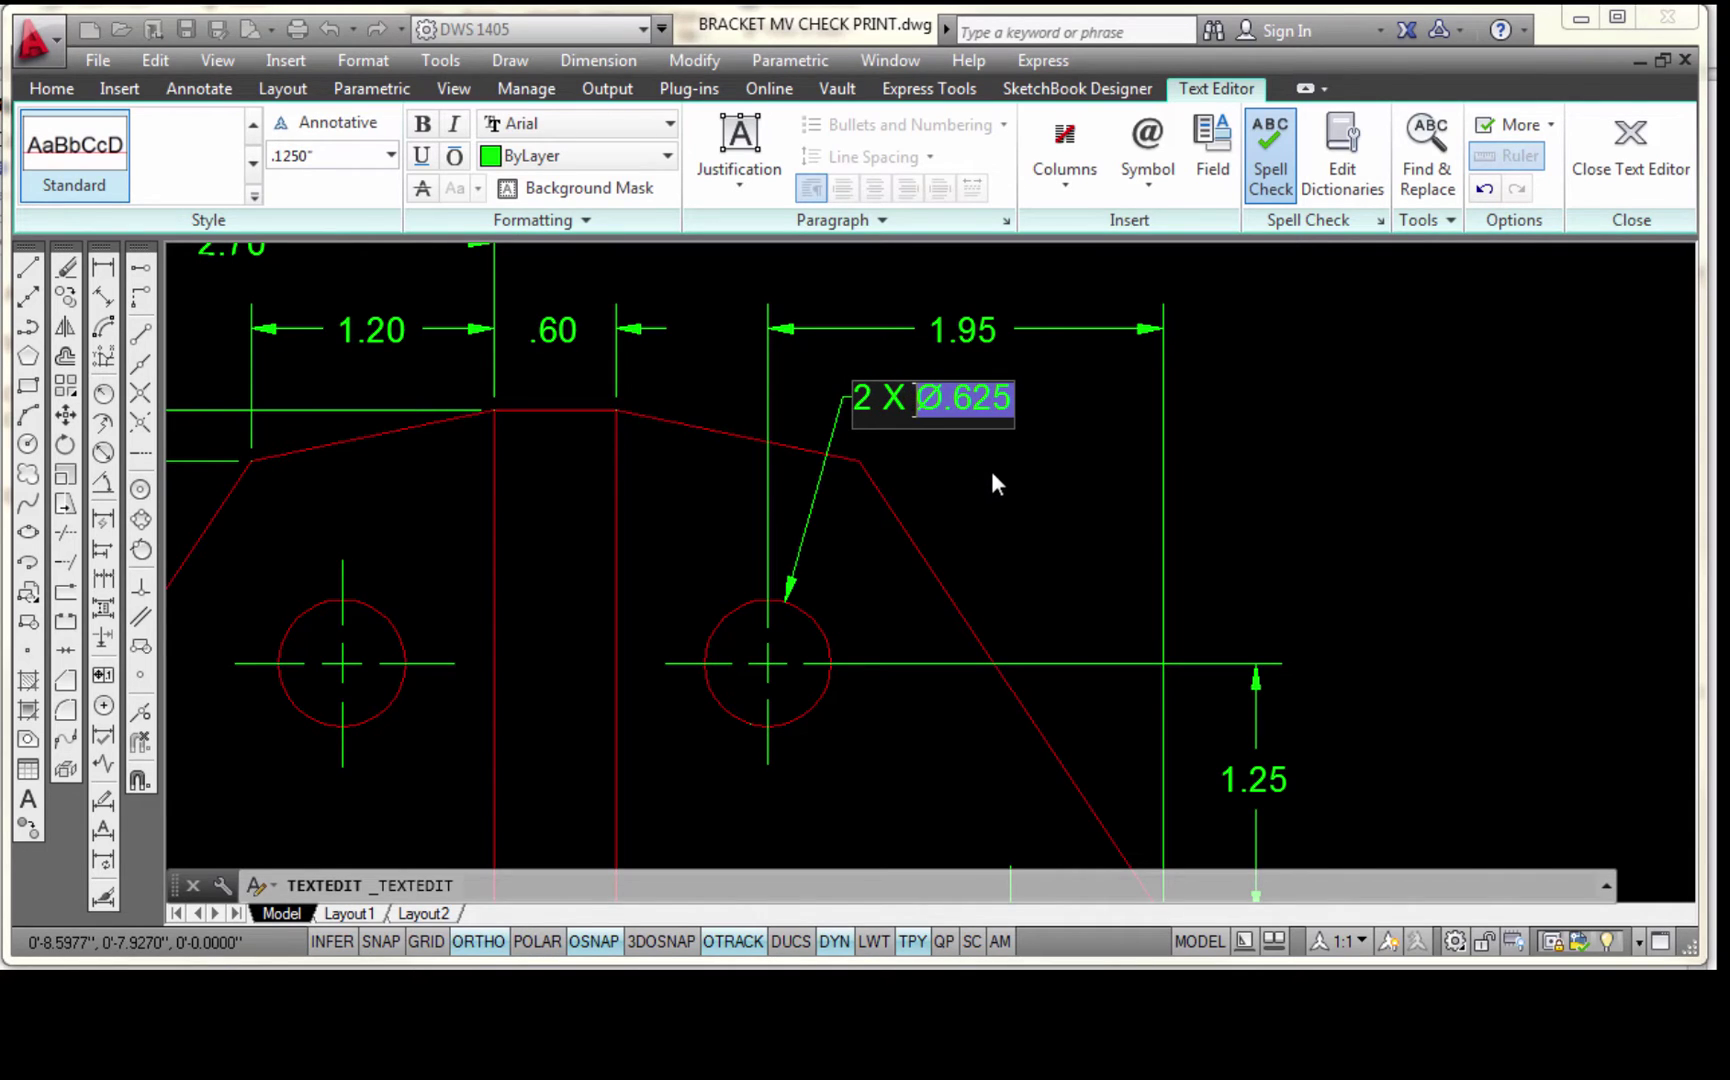
{"action": "left_click", "coordinate": [1630, 145]}
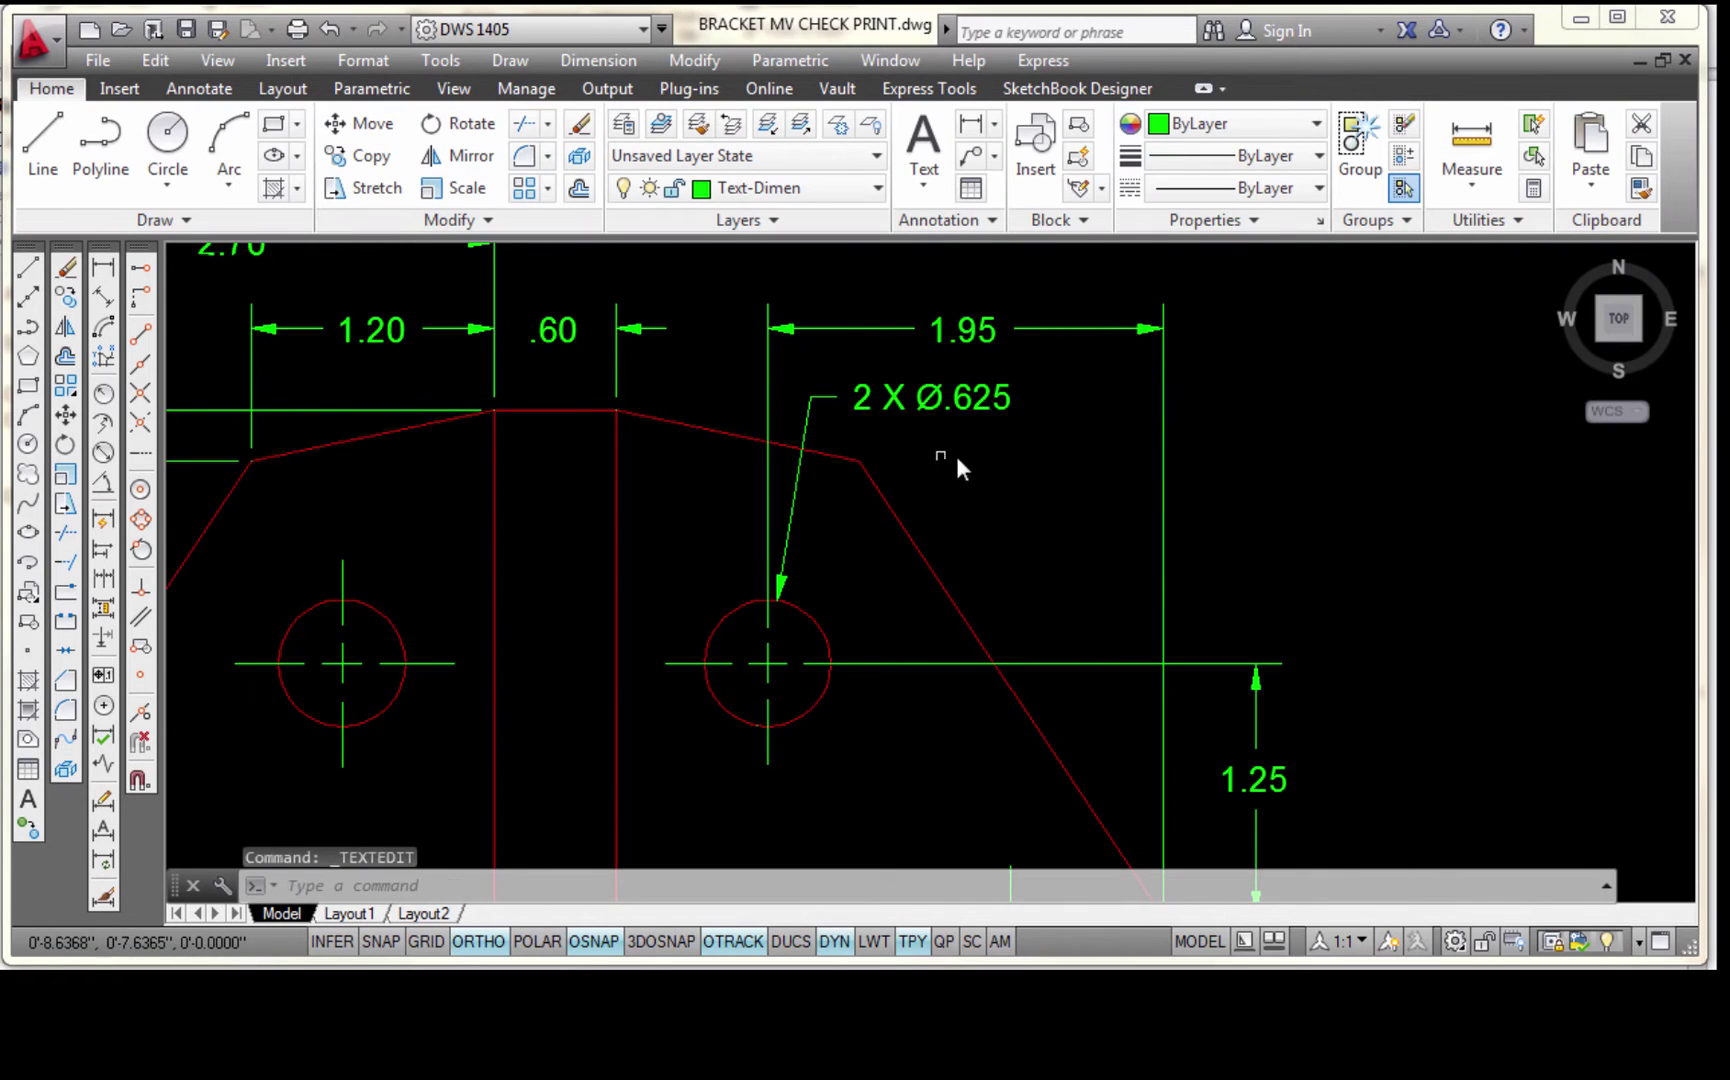
Move the hole diameter callout's text horizontally to the right so its leader slants more and the text stays left of the 1.95 extension line
{"action": "scroll", "coordinate": [983, 460], "scroll_direction": "up", "scroll_amount": 2}
{"action": "left_click", "coordinate": [758, 362]}
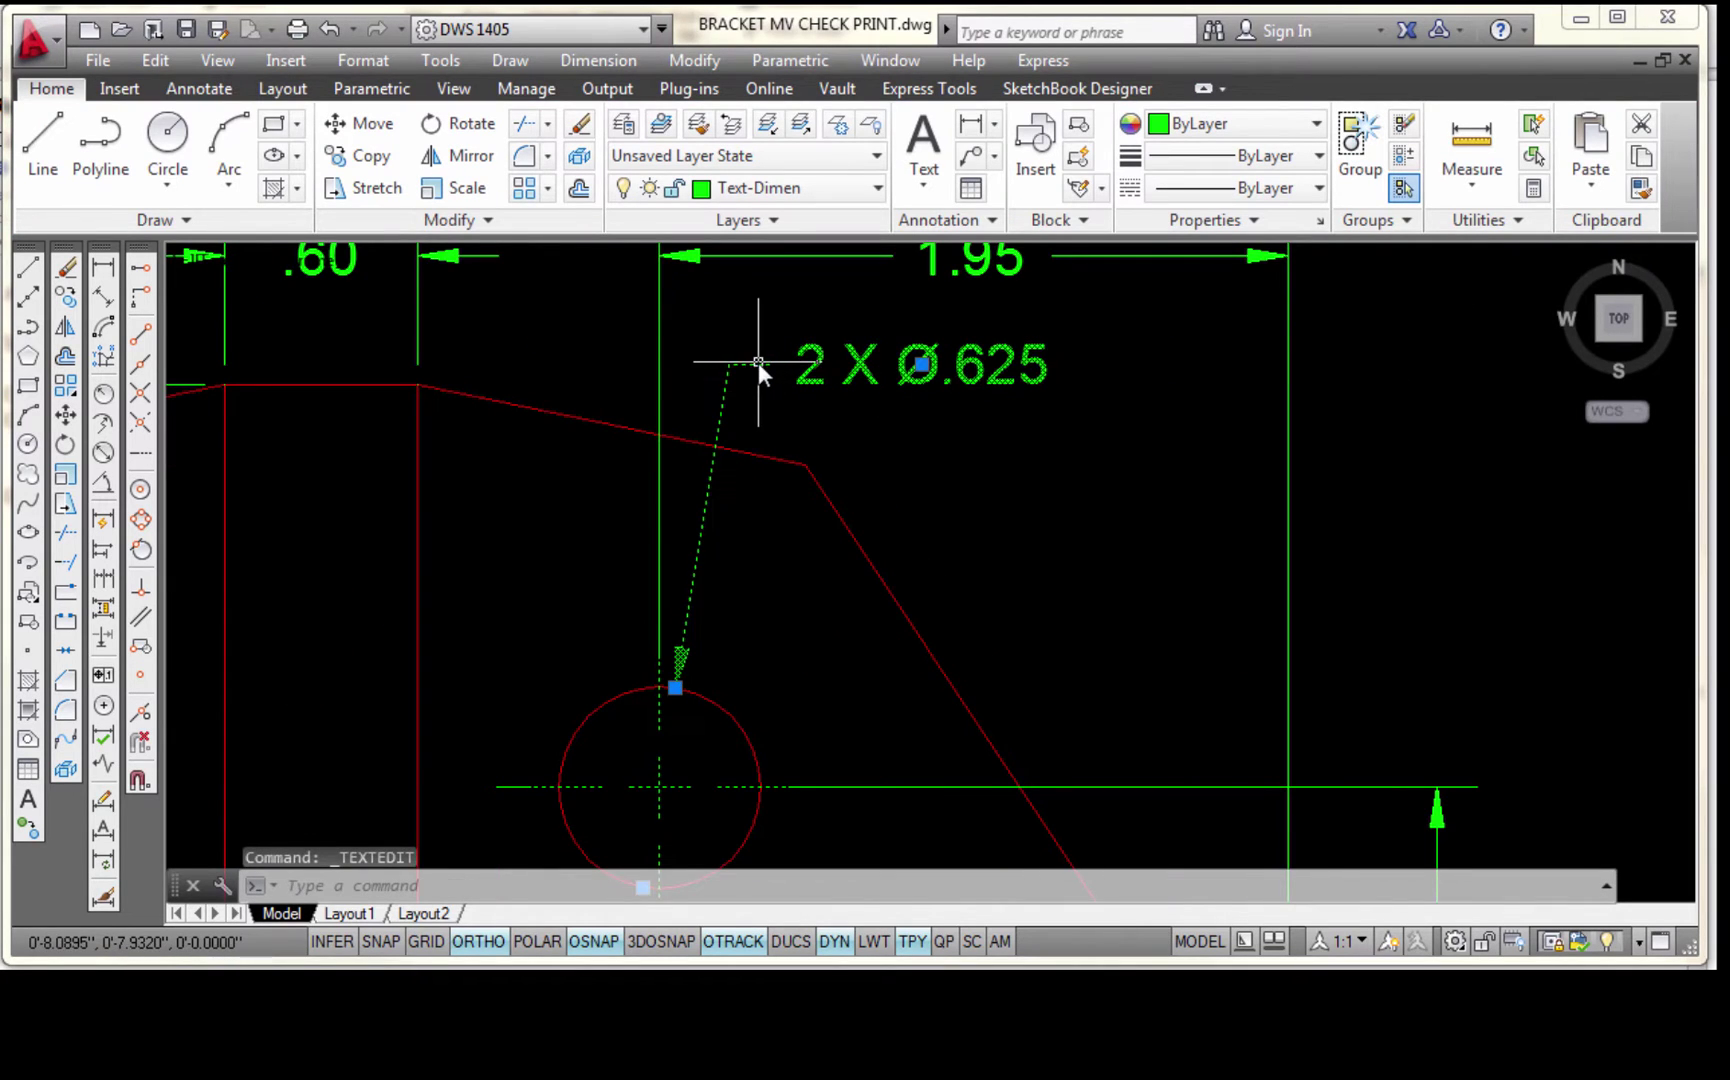
{"action": "left_click", "coordinate": [922, 364]}
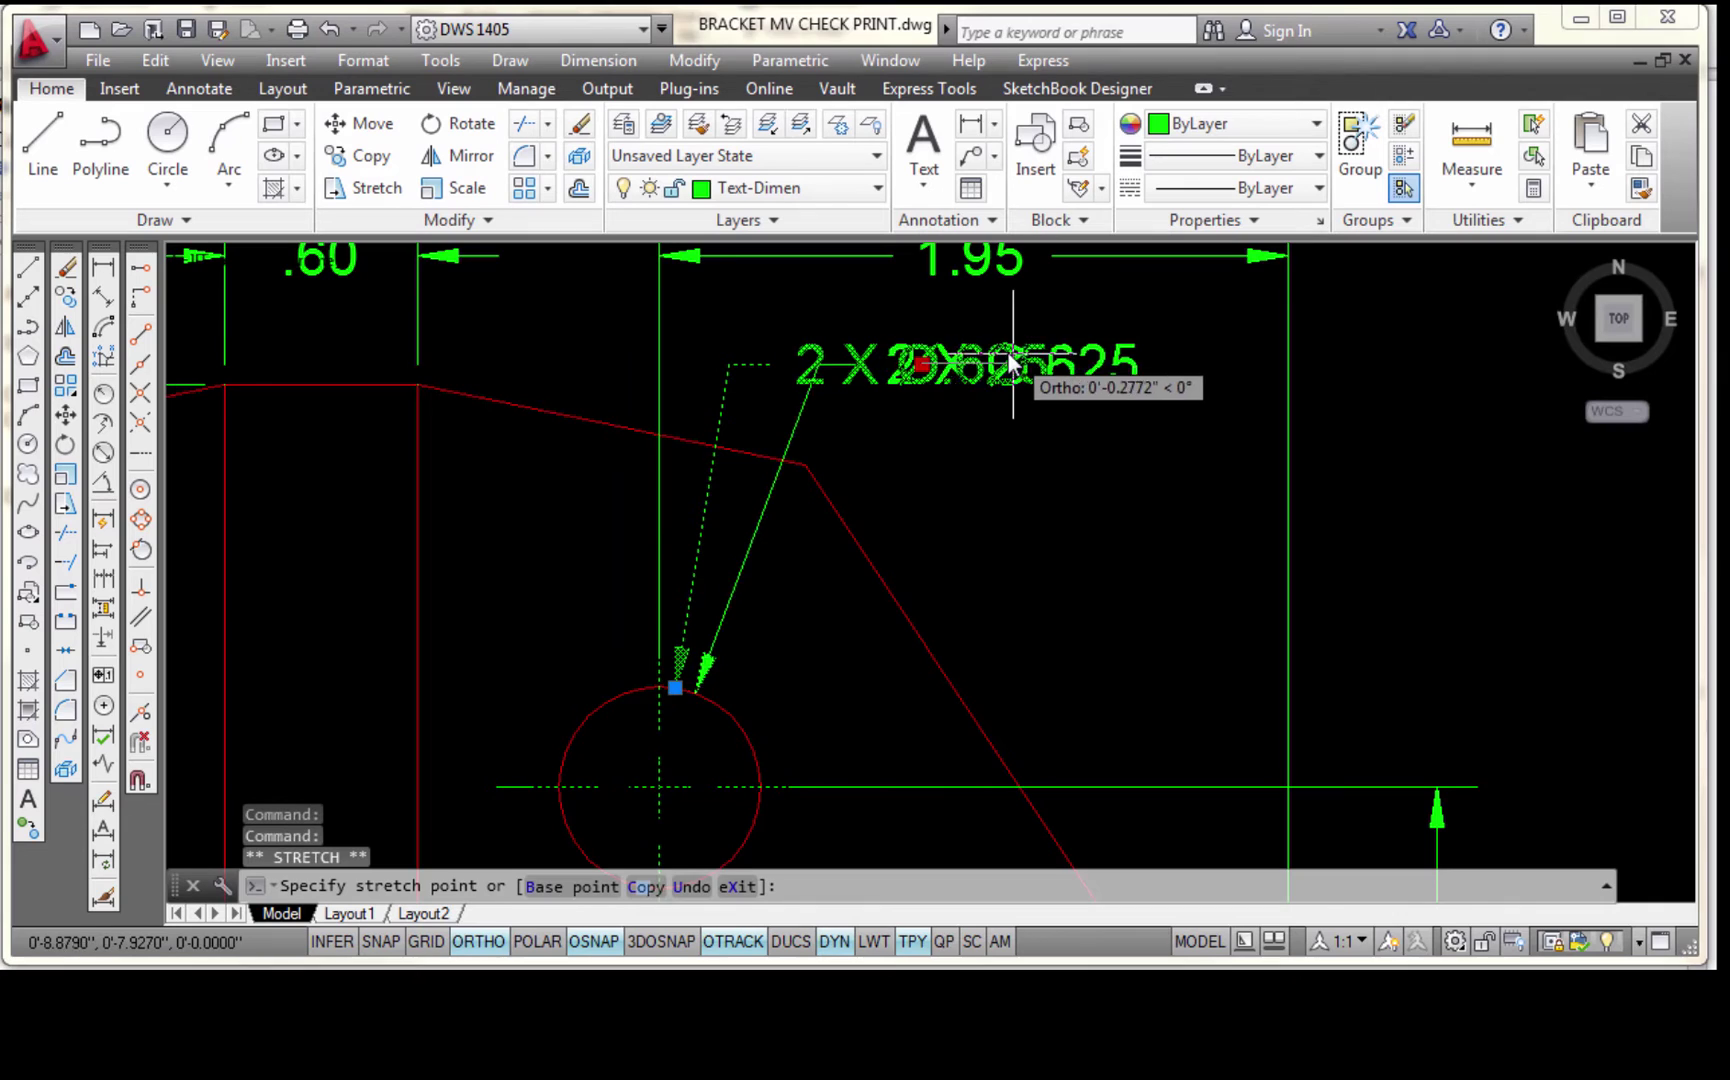
{"action": "left_click", "coordinate": [1089, 385]}
{"action": "key", "text": "Escape"}
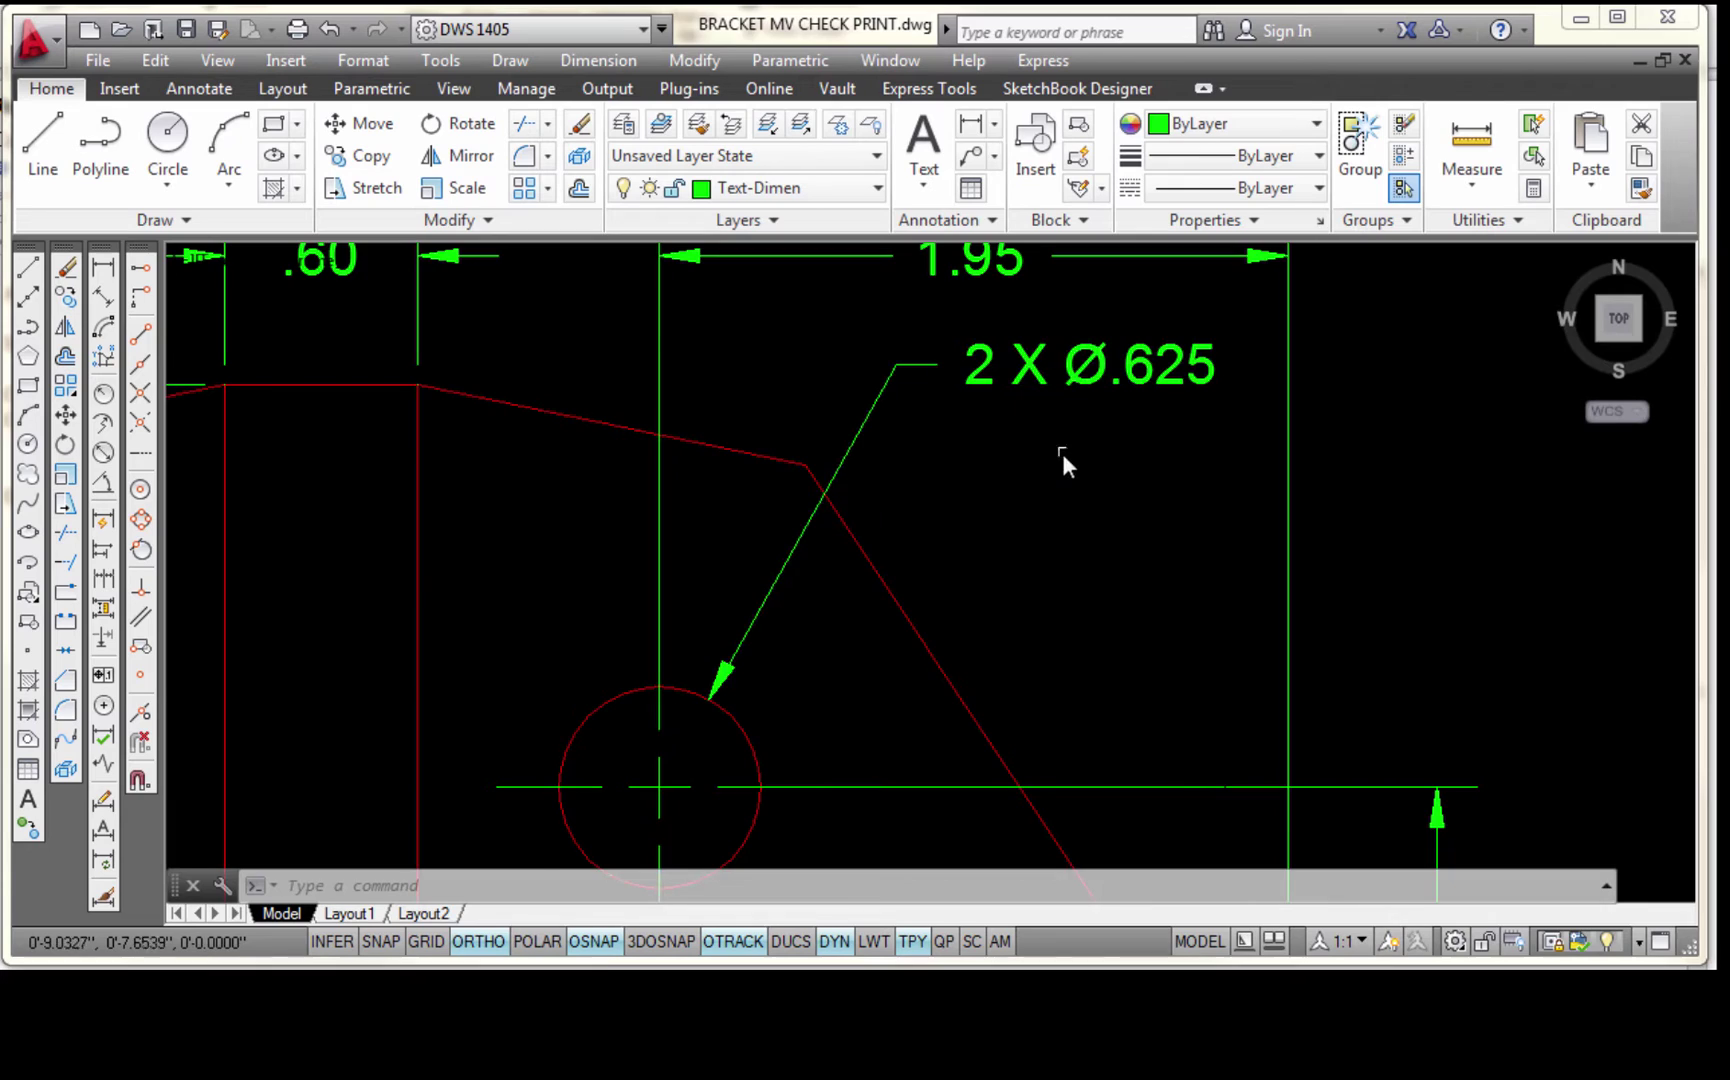
{"action": "scroll", "coordinate": [1074, 468], "scroll_direction": "down", "scroll_amount": 2}
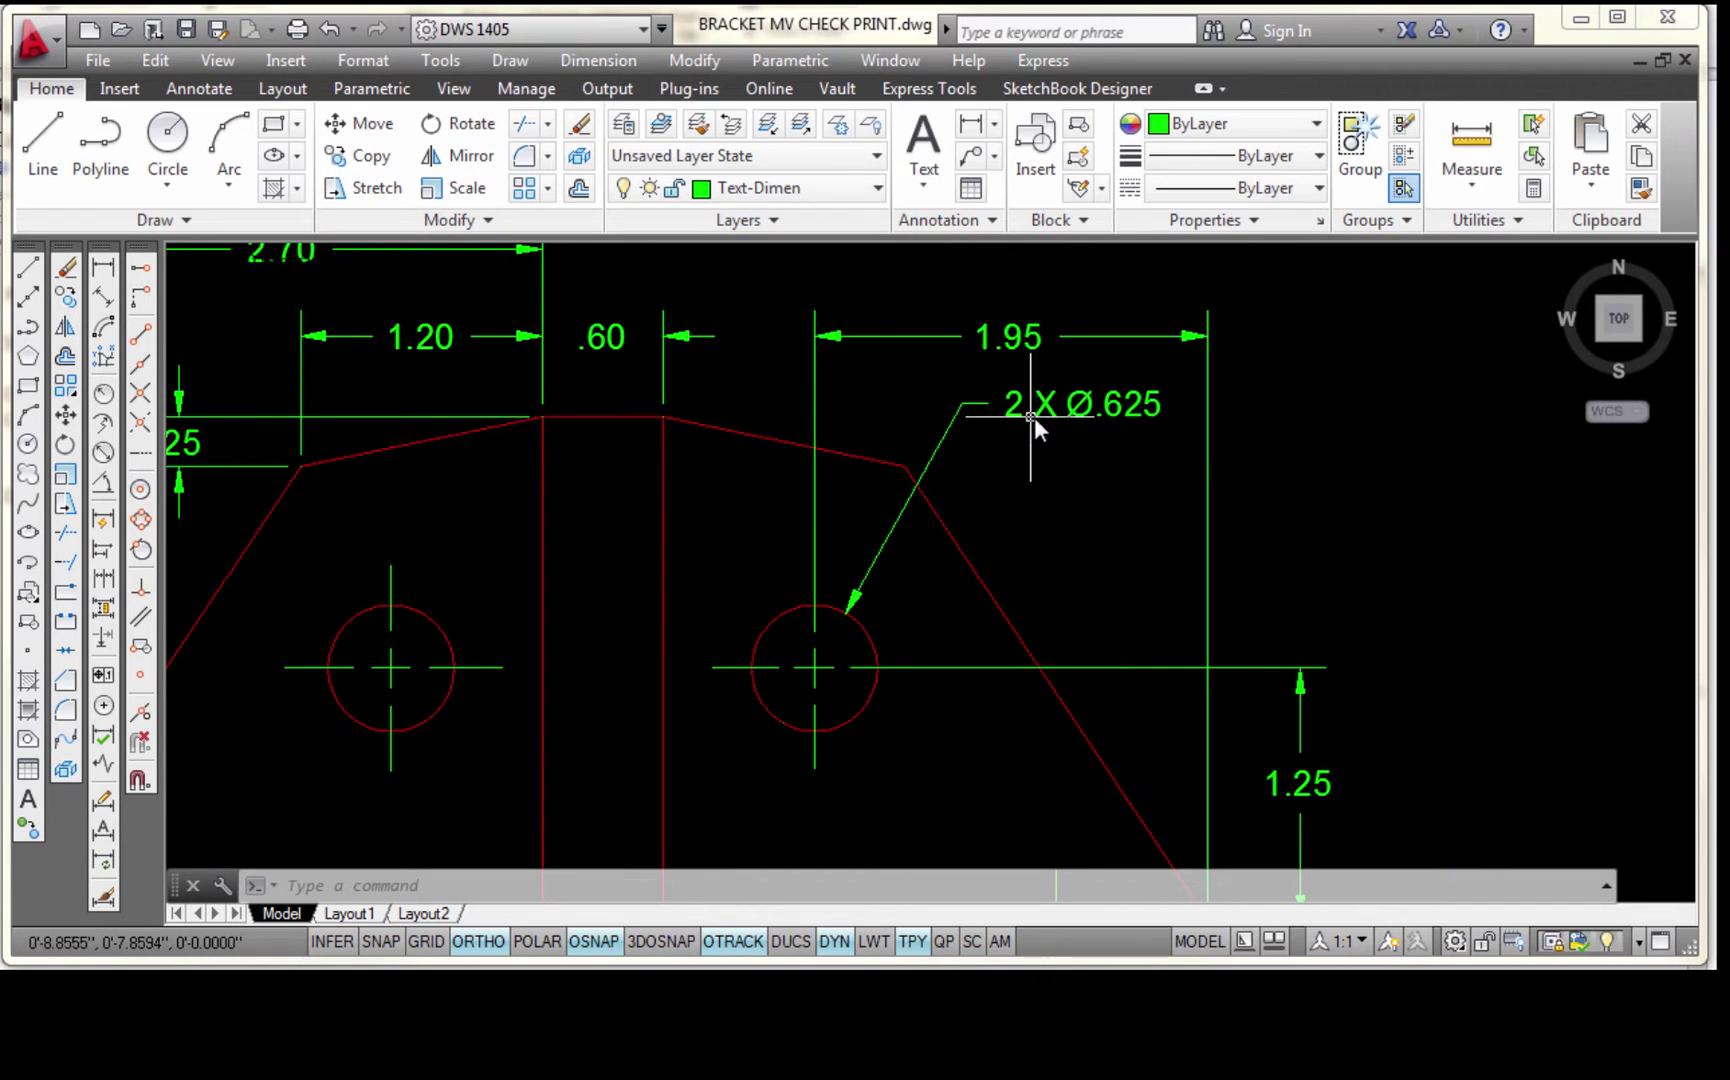
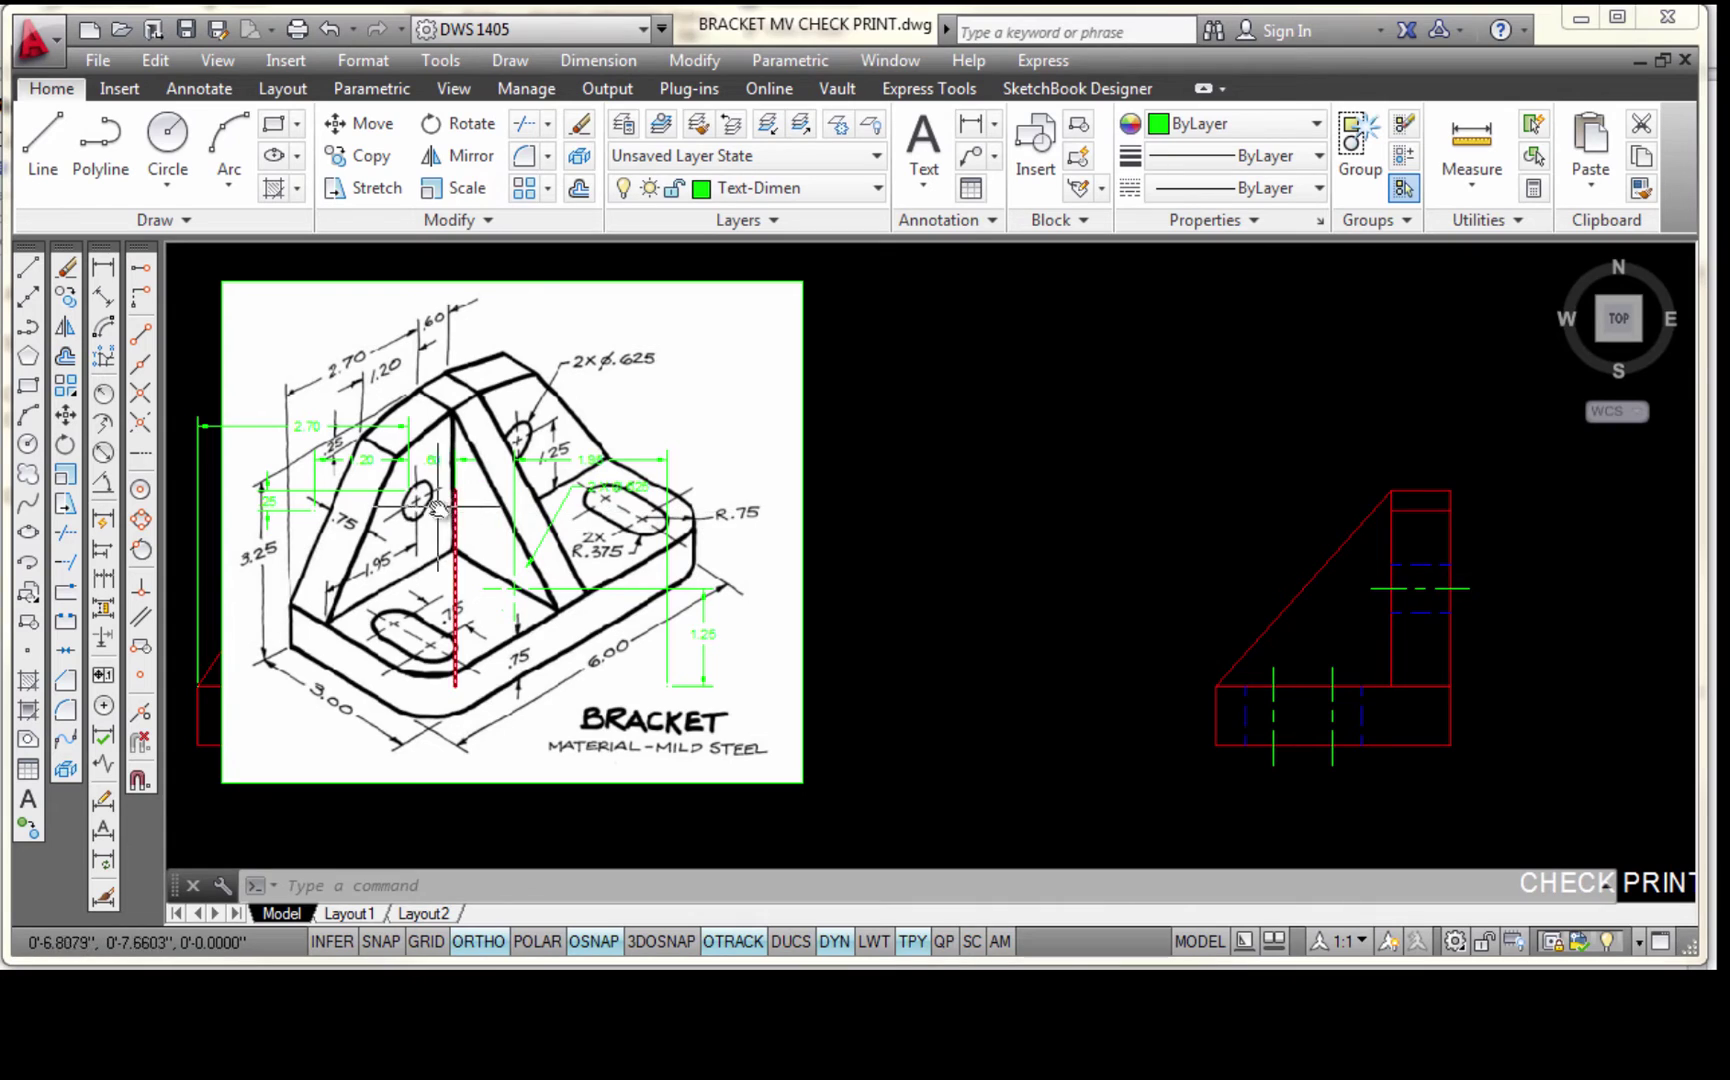
Add a vertical linear dimension for the base thickness between the side view's lower-left and upper-left base corners, placed left of the view
{"action": "left_click", "coordinate": [104, 272]}
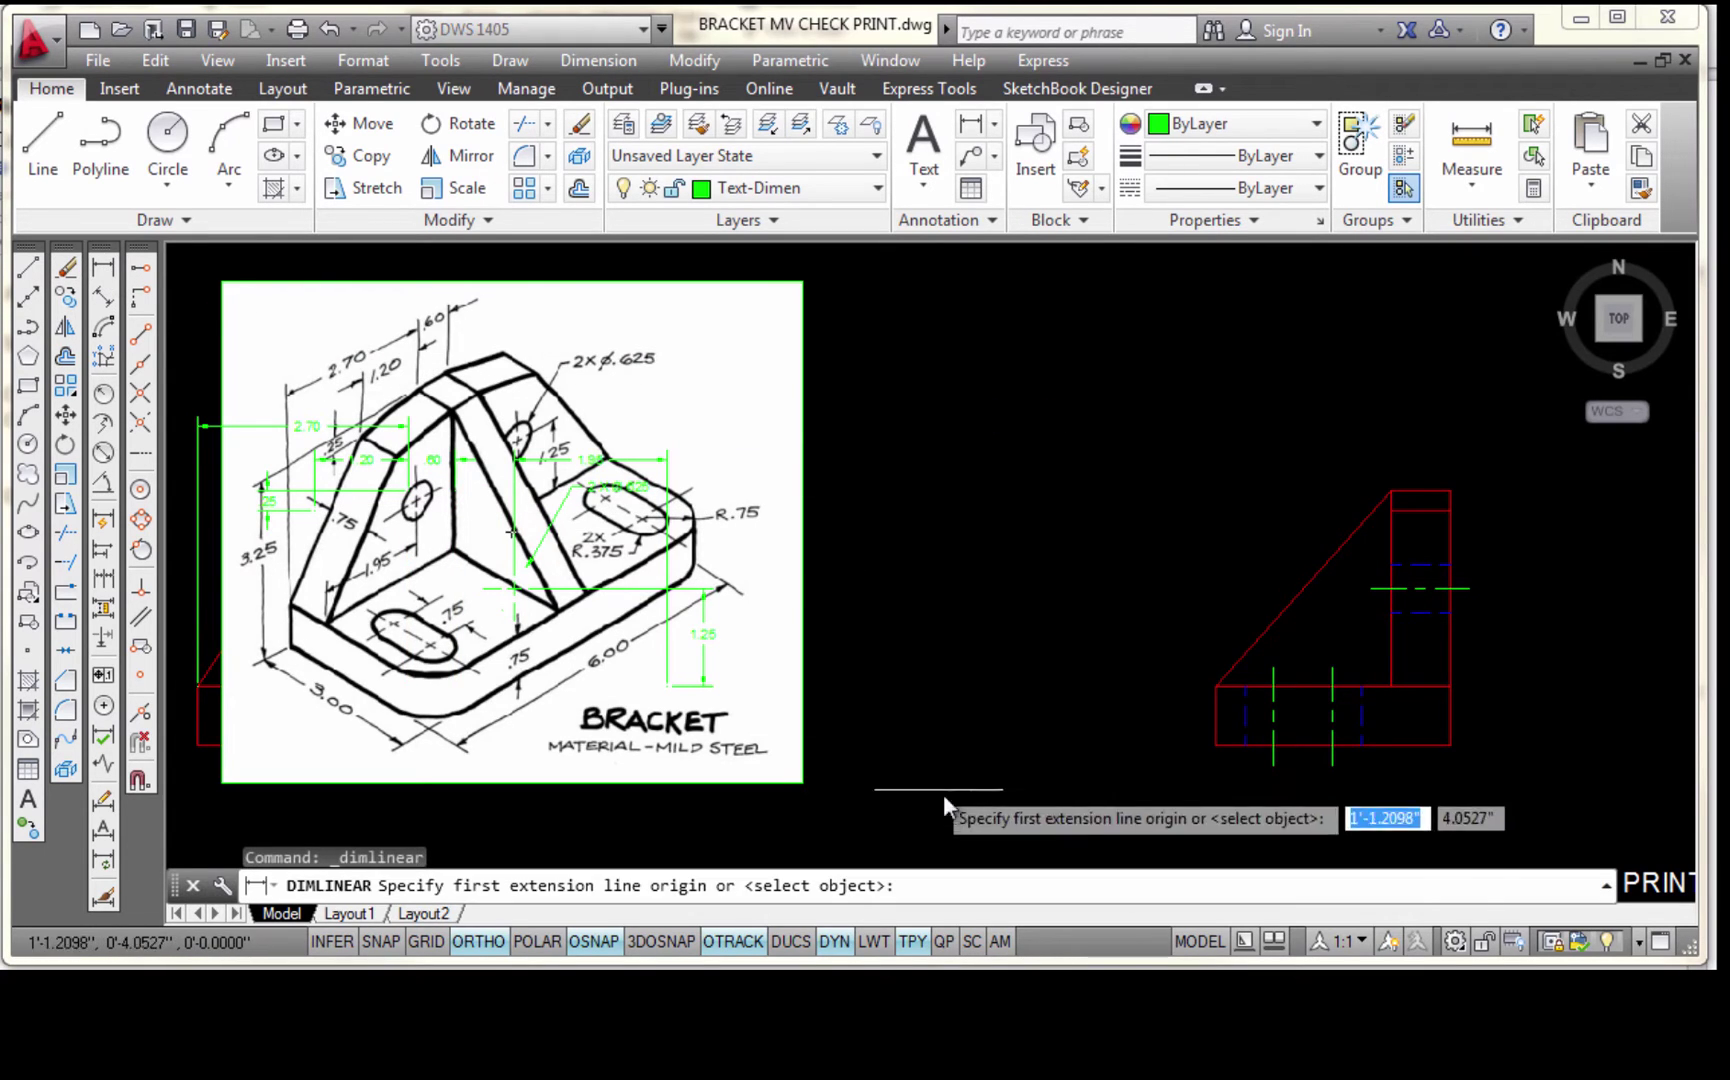
{"action": "left_click", "coordinate": [1215, 745]}
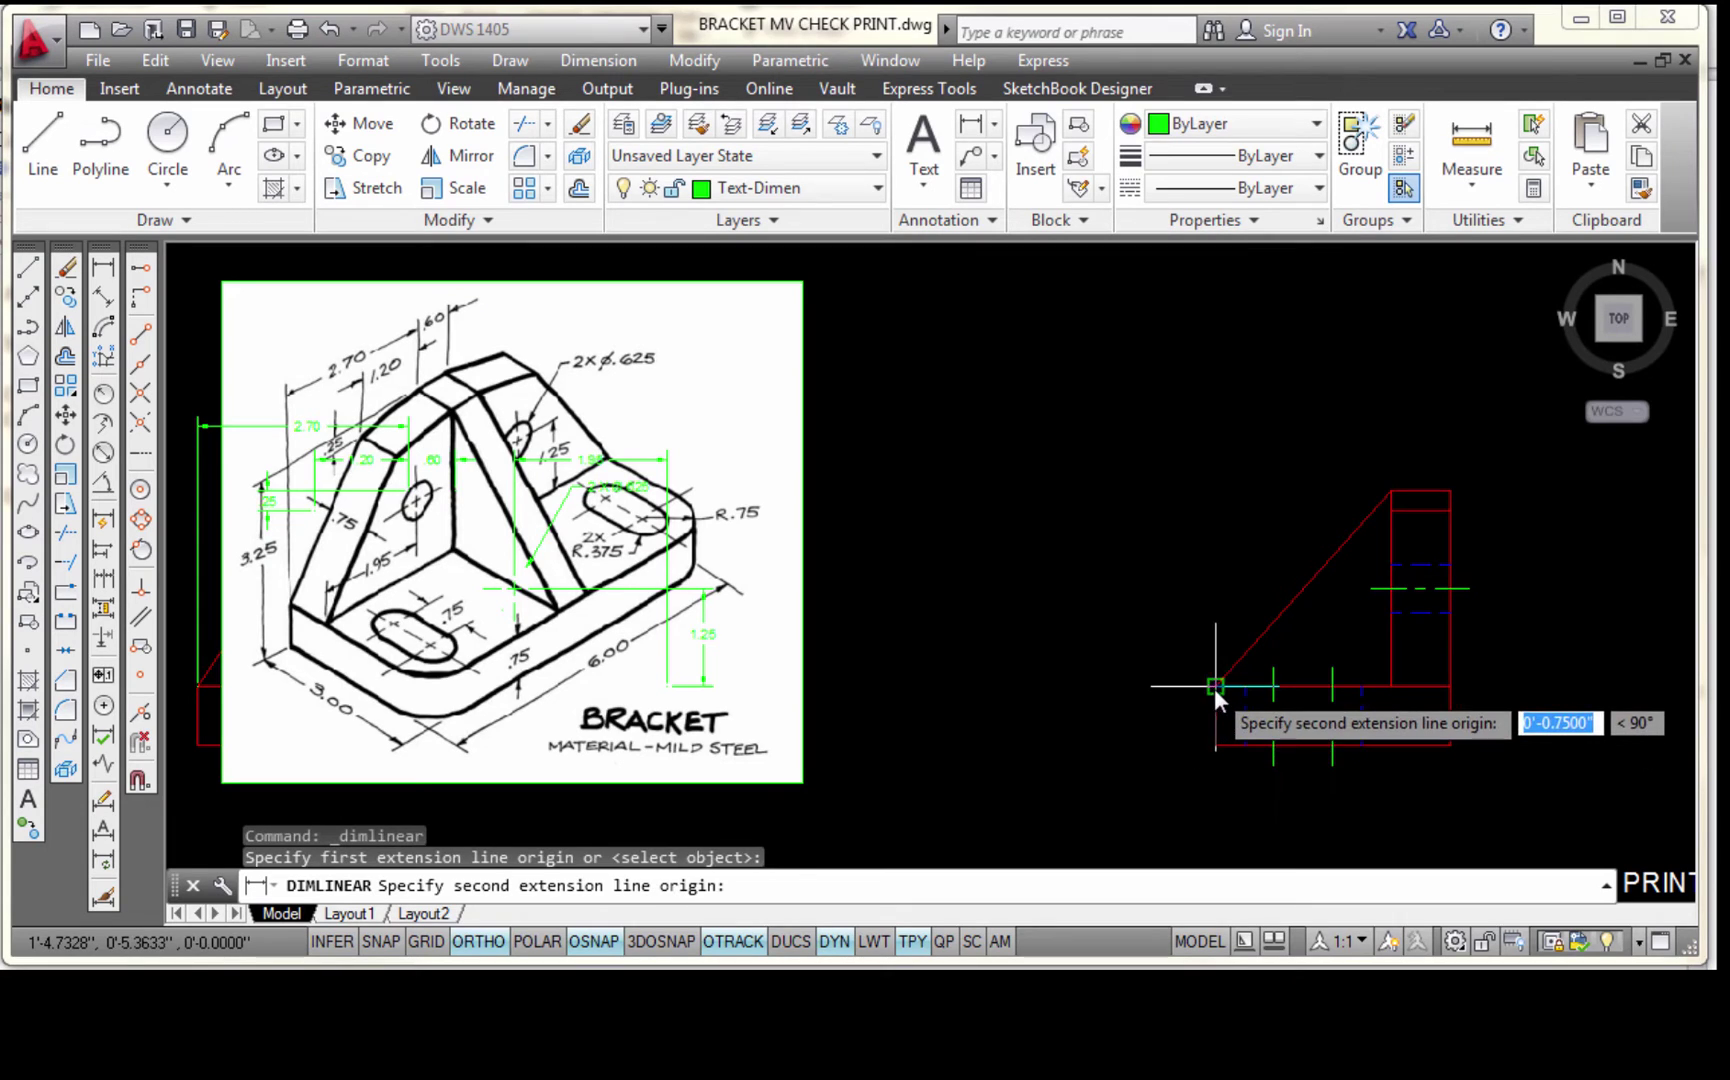
{"action": "left_click", "coordinate": [1214, 688]}
{"action": "scroll", "coordinate": [1176, 716], "scroll_direction": "up", "scroll_amount": 4}
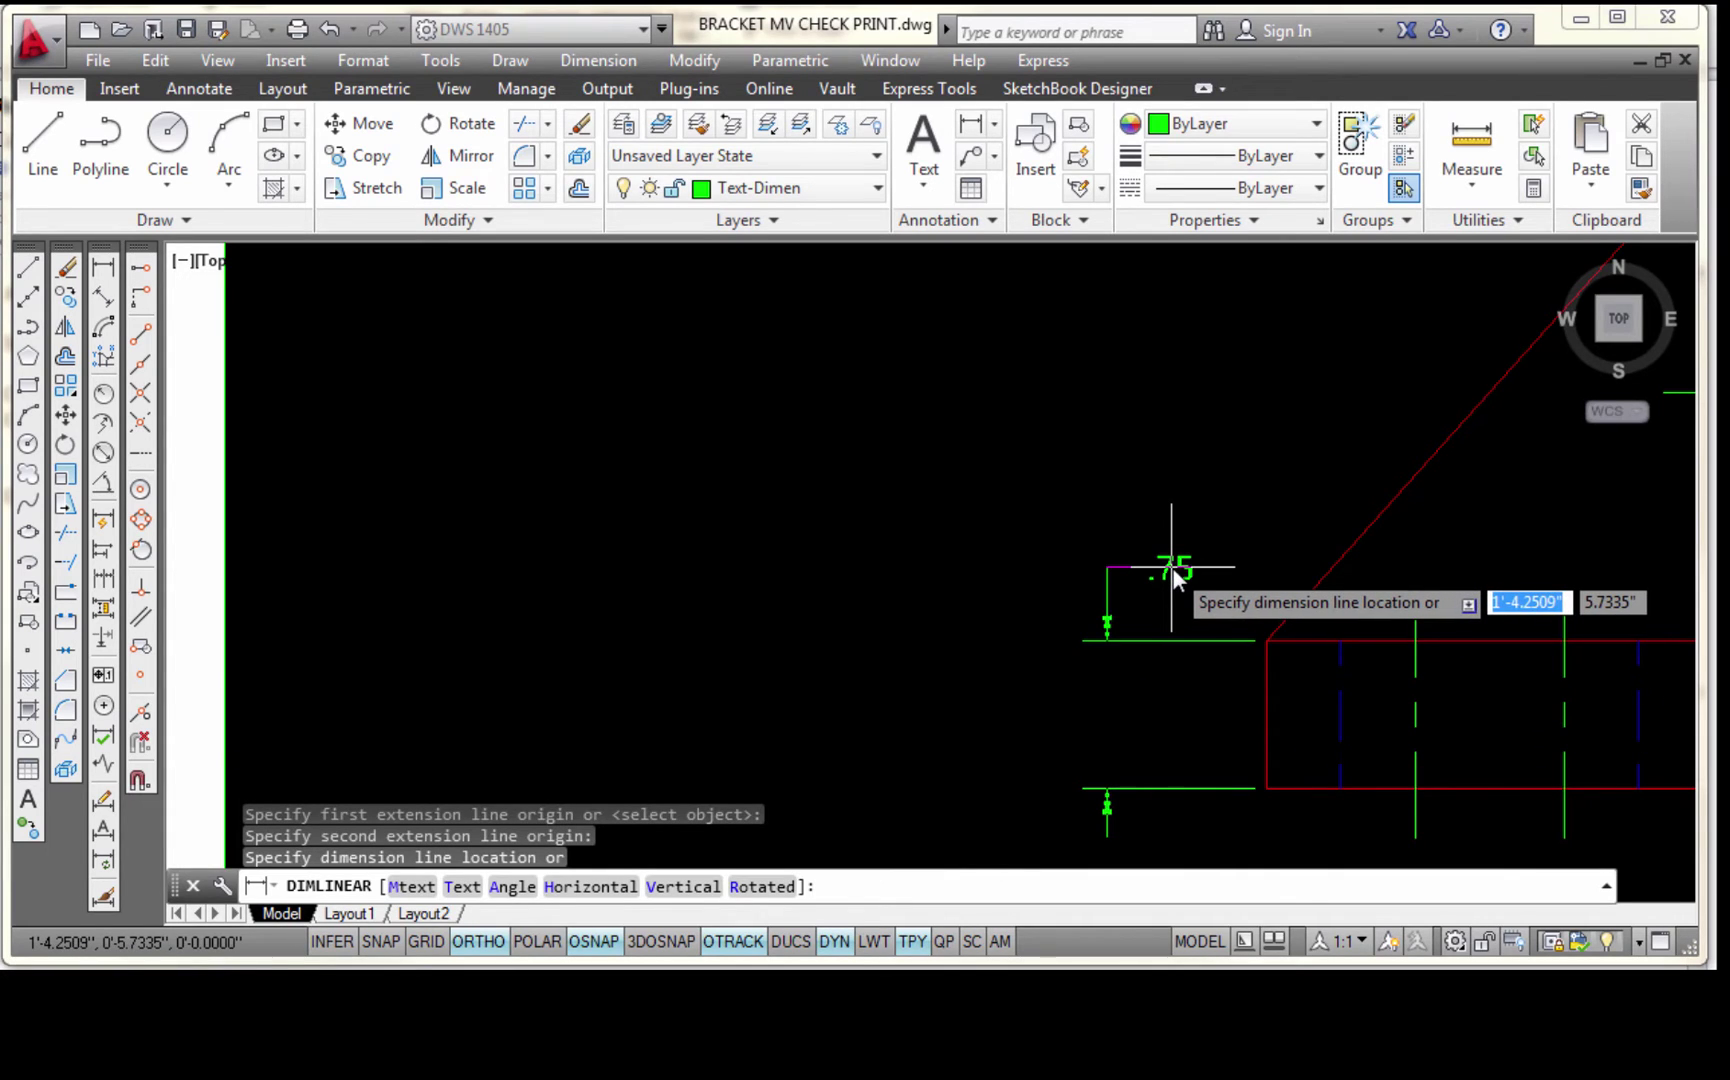
{"action": "left_click", "coordinate": [1168, 714]}
{"action": "scroll", "coordinate": [1264, 548], "scroll_direction": "down", "scroll_amount": 3}
{"action": "middle_click_drag", "start_coordinate": [1347, 494], "coordinate": [1177, 529]}
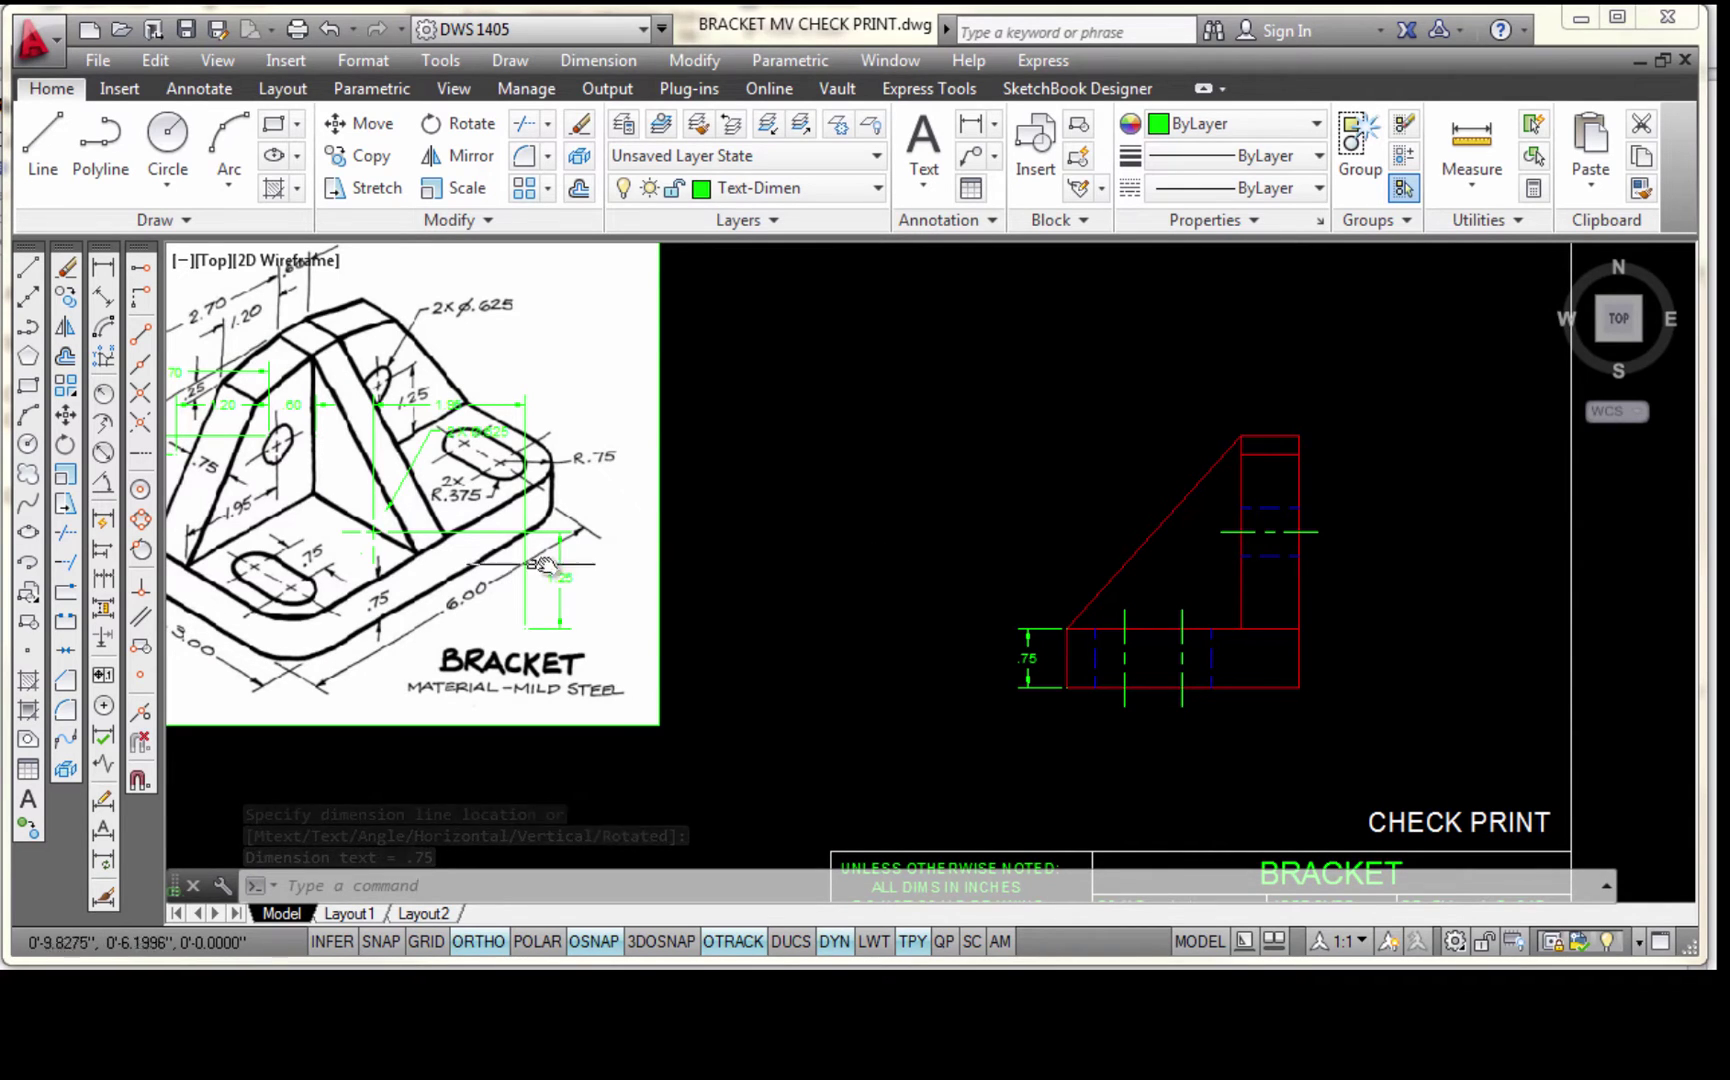
Add a baseline dimension from the base thickness dimension to the top of the side view's upright for the overall height
{"action": "left_click", "coordinate": [110, 563]}
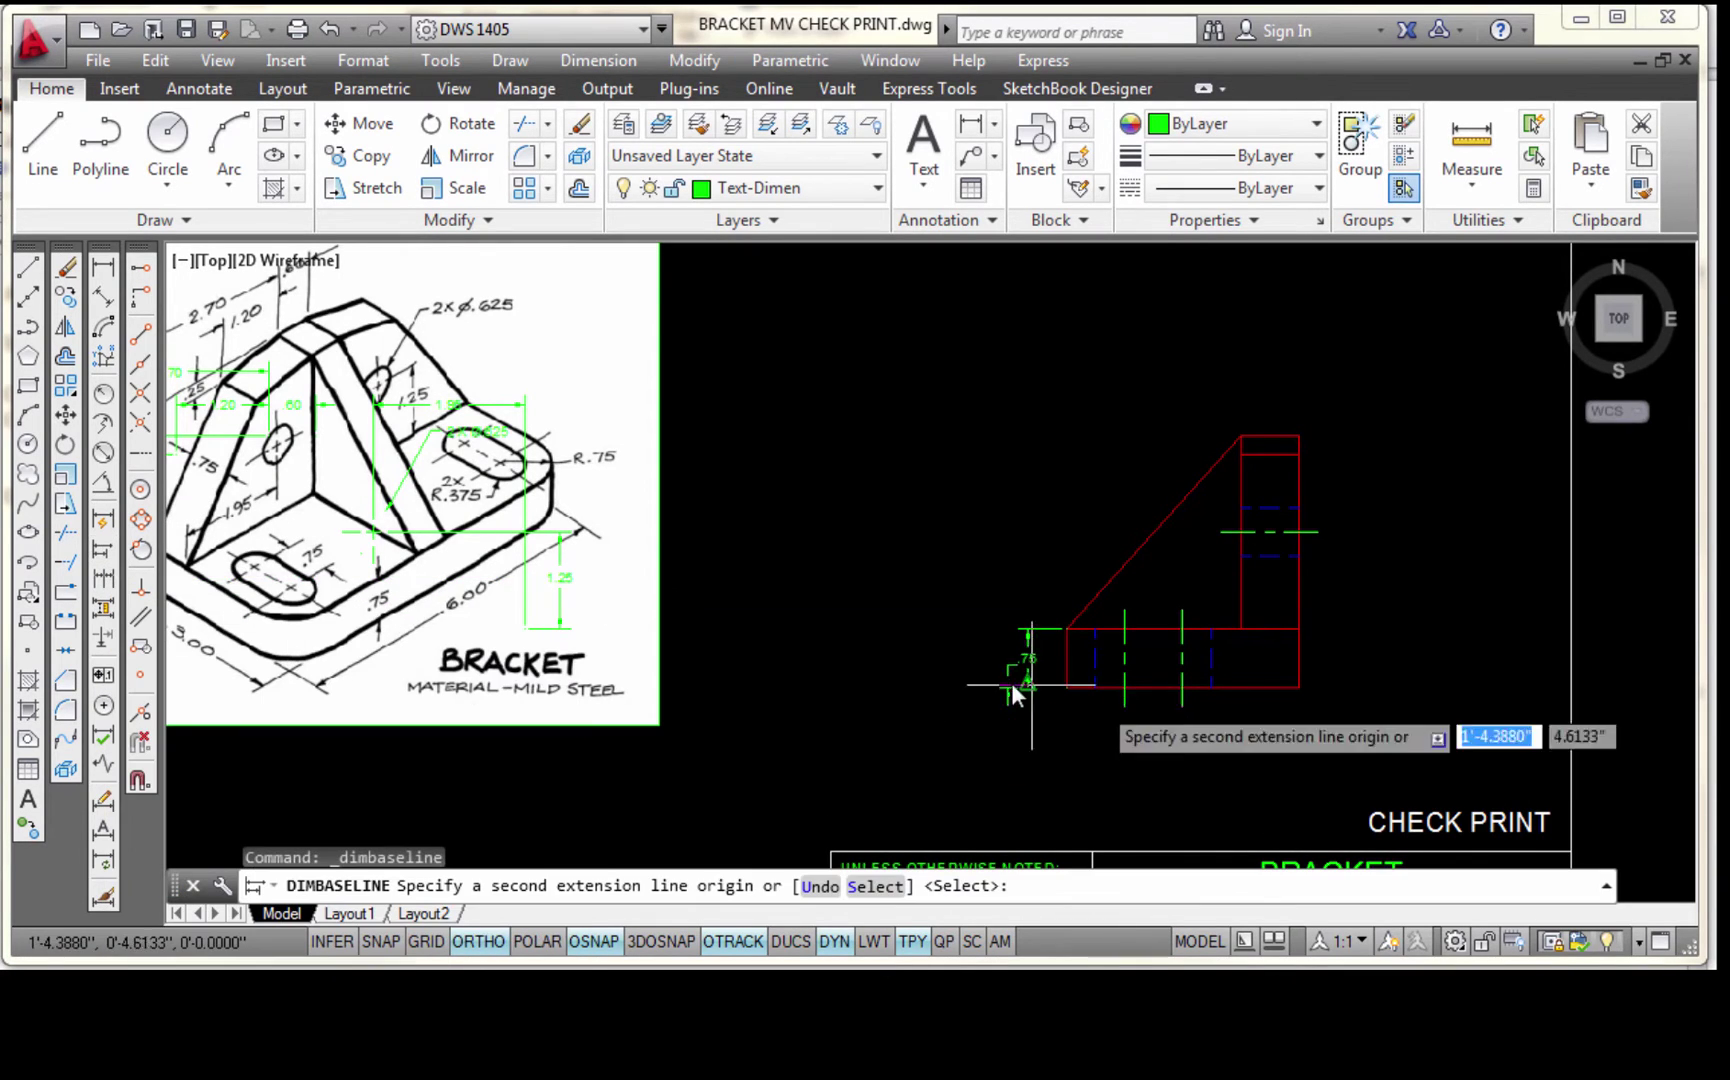
{"action": "left_click", "coordinate": [1237, 437]}
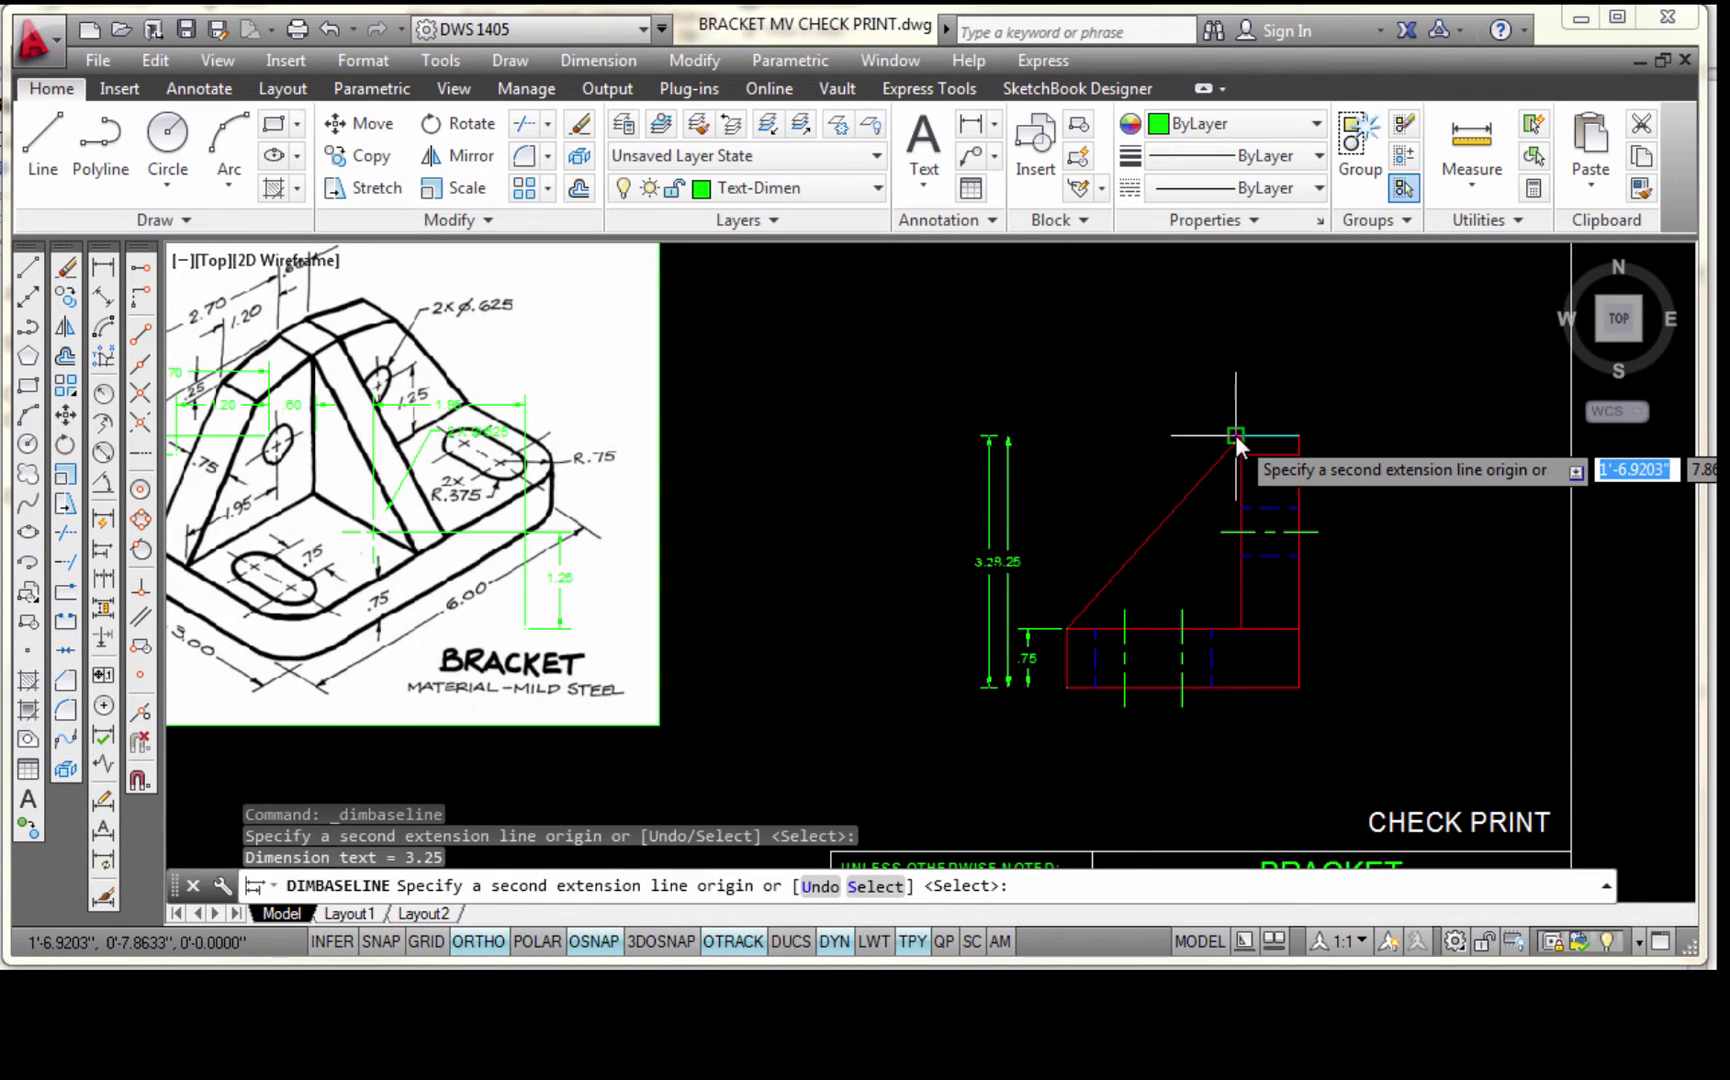
{"action": "key", "text": "Escape"}
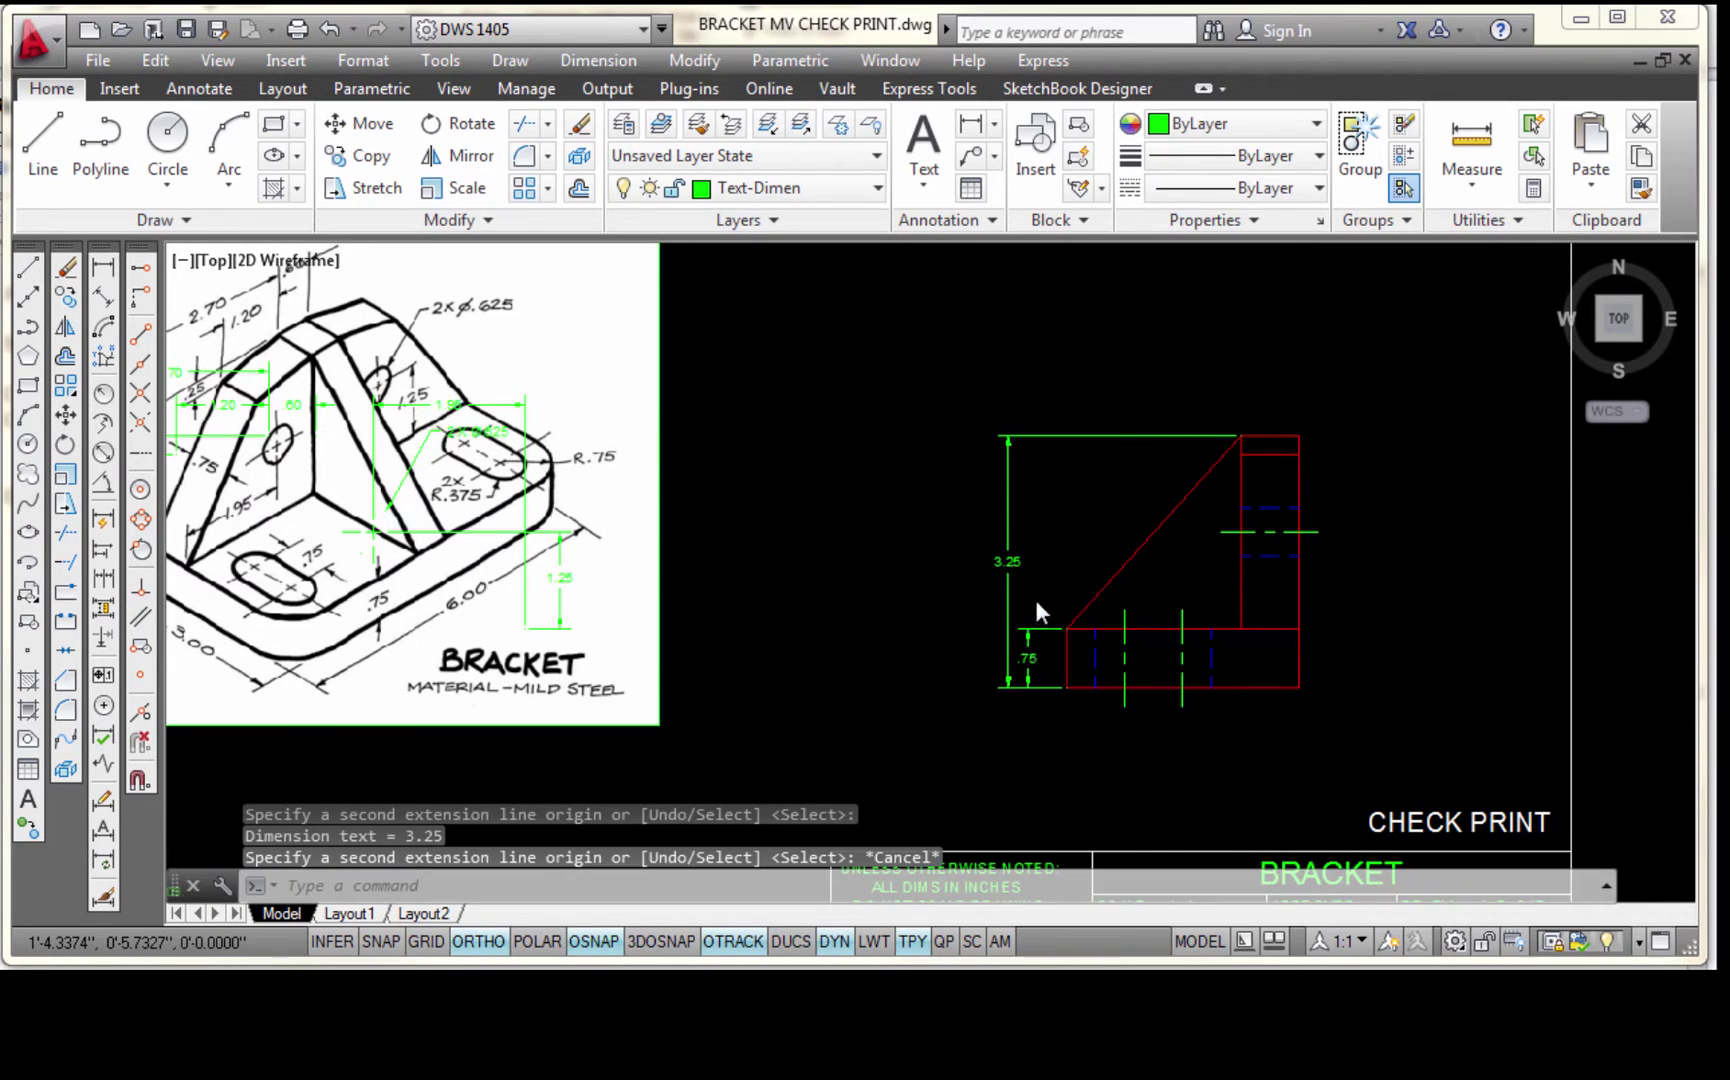
{"action": "scroll", "coordinate": [1050, 595], "scroll_direction": "up", "scroll_amount": 3}
{"action": "scroll", "coordinate": [1090, 570], "scroll_direction": "down", "scroll_amount": 1}
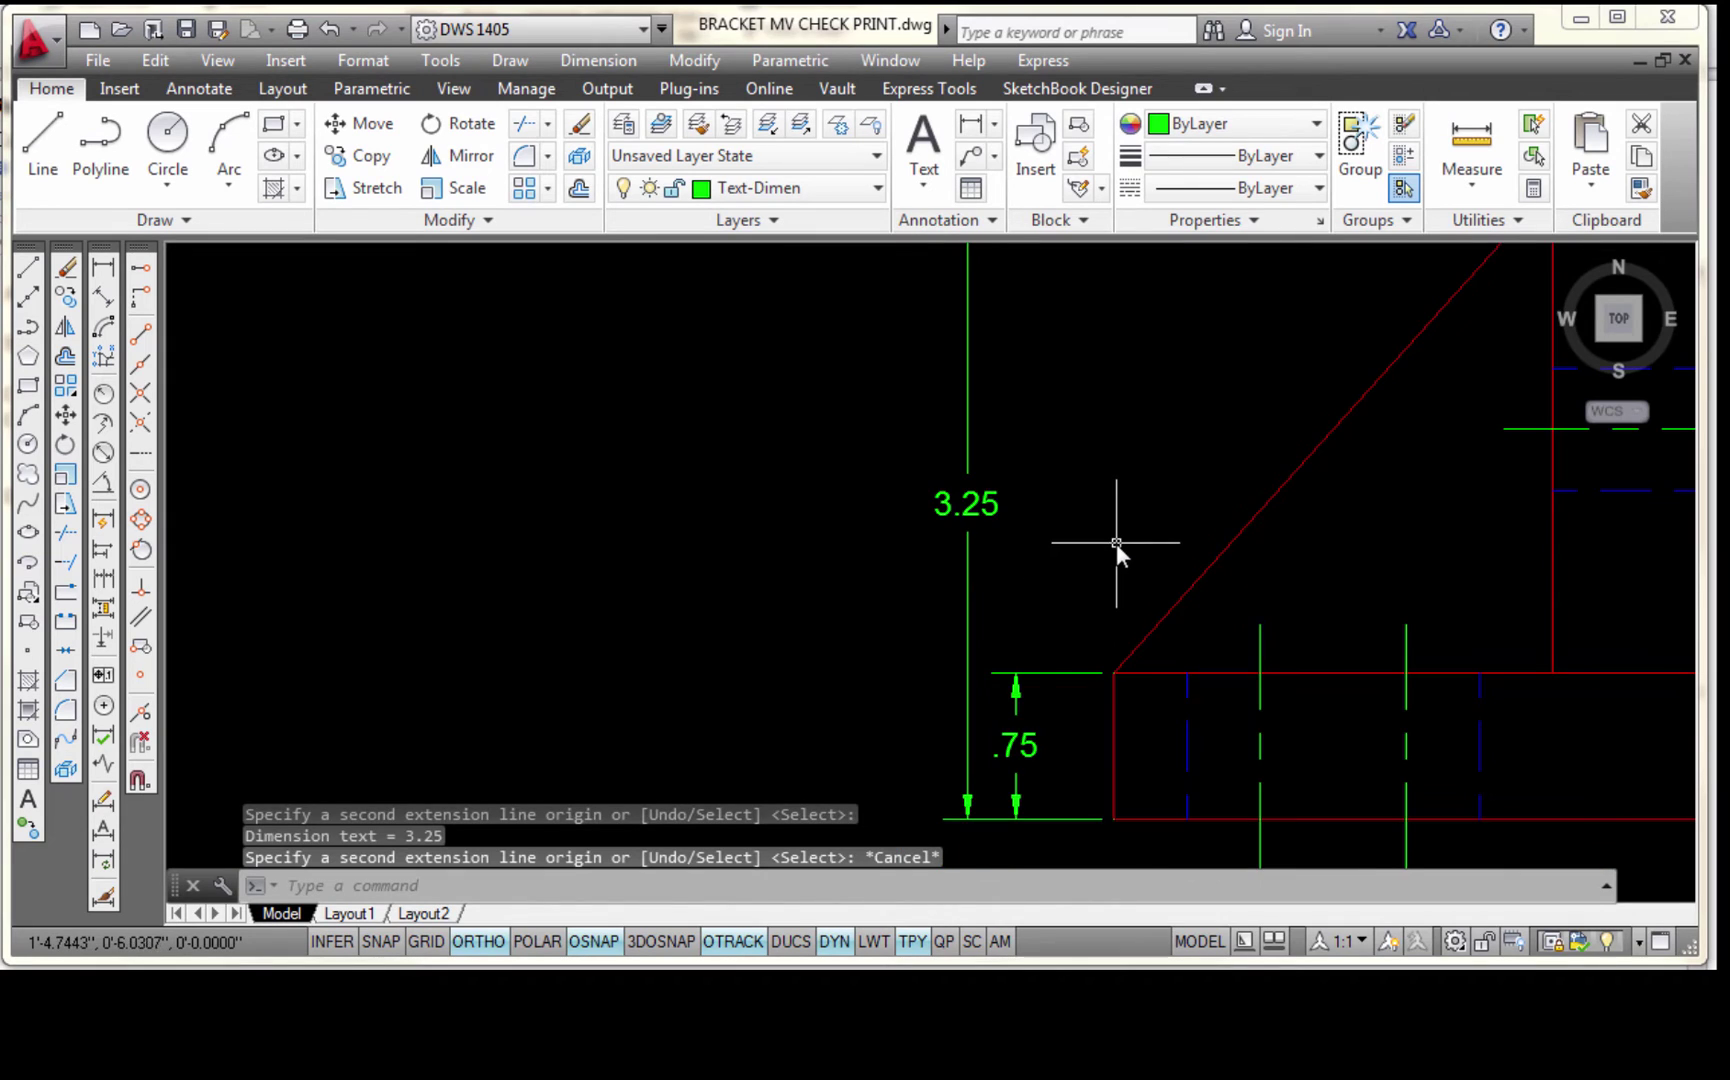
{"action": "scroll", "coordinate": [1116, 543], "scroll_direction": "down", "scroll_amount": 1}
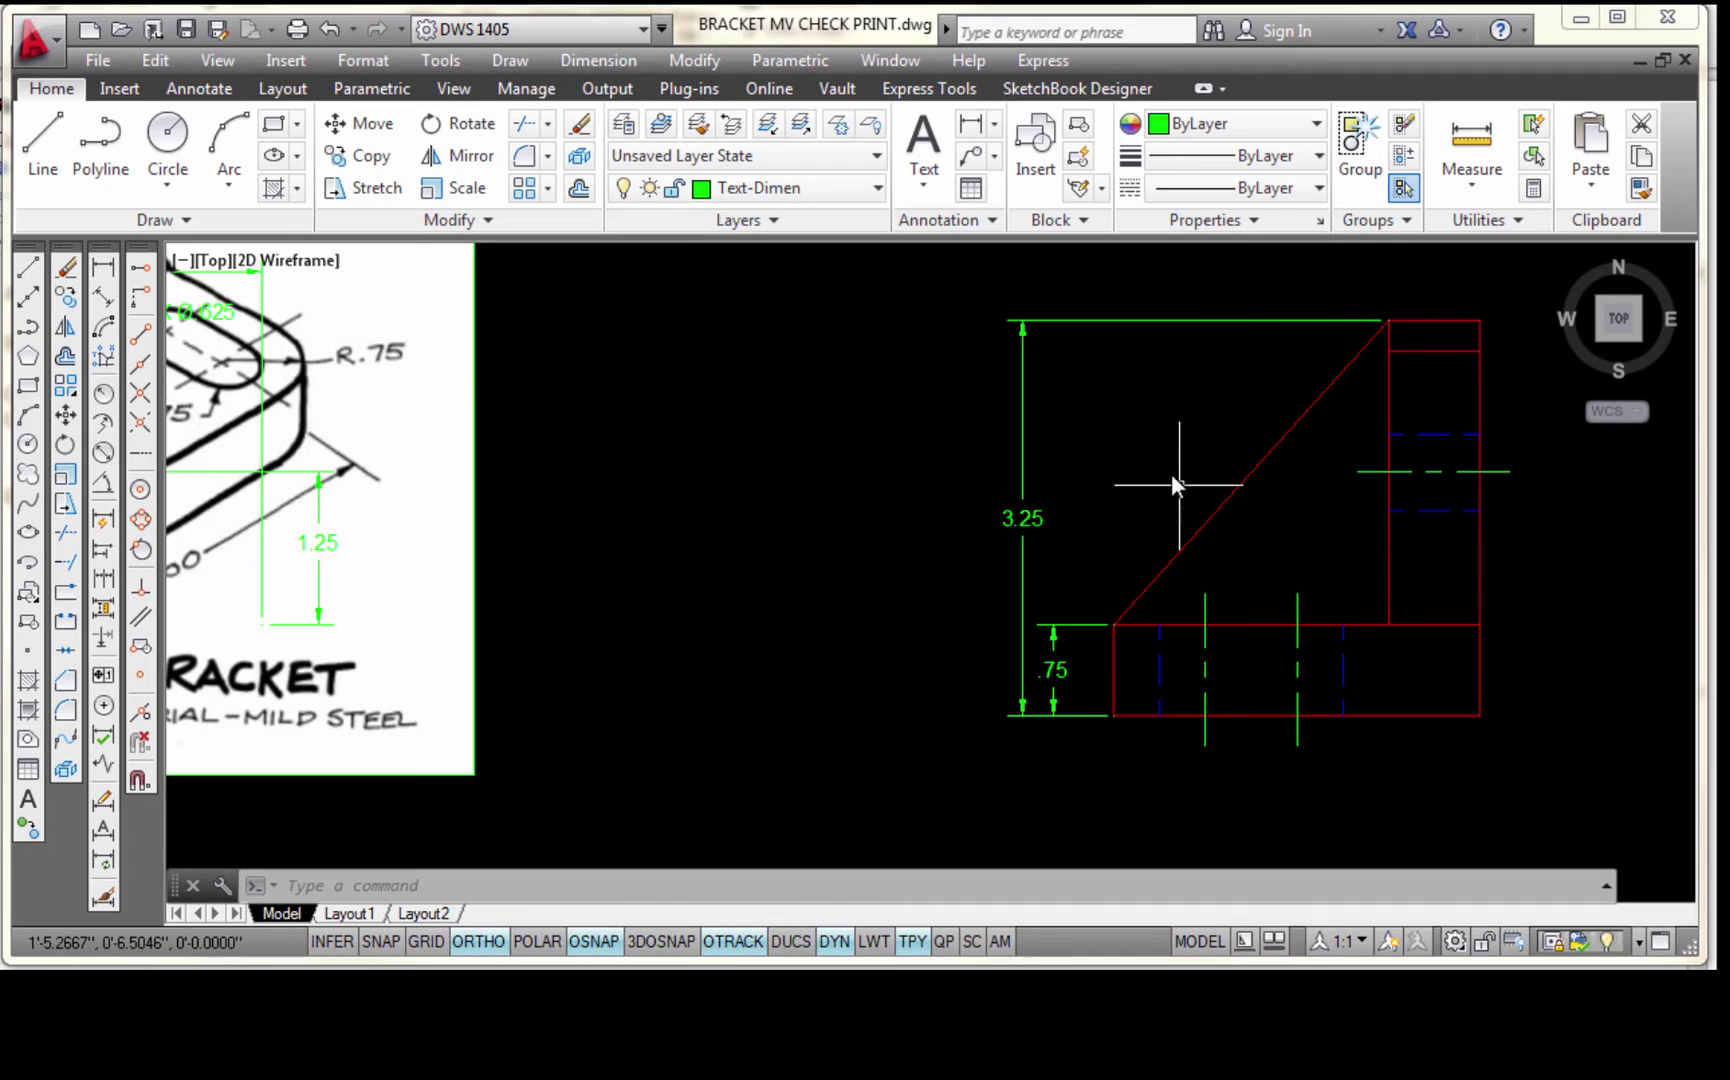
Move the side view's overall height dimension line about 0.23 inch further left, away from the base thickness dimension
{"action": "left_click", "coordinate": [1020, 469]}
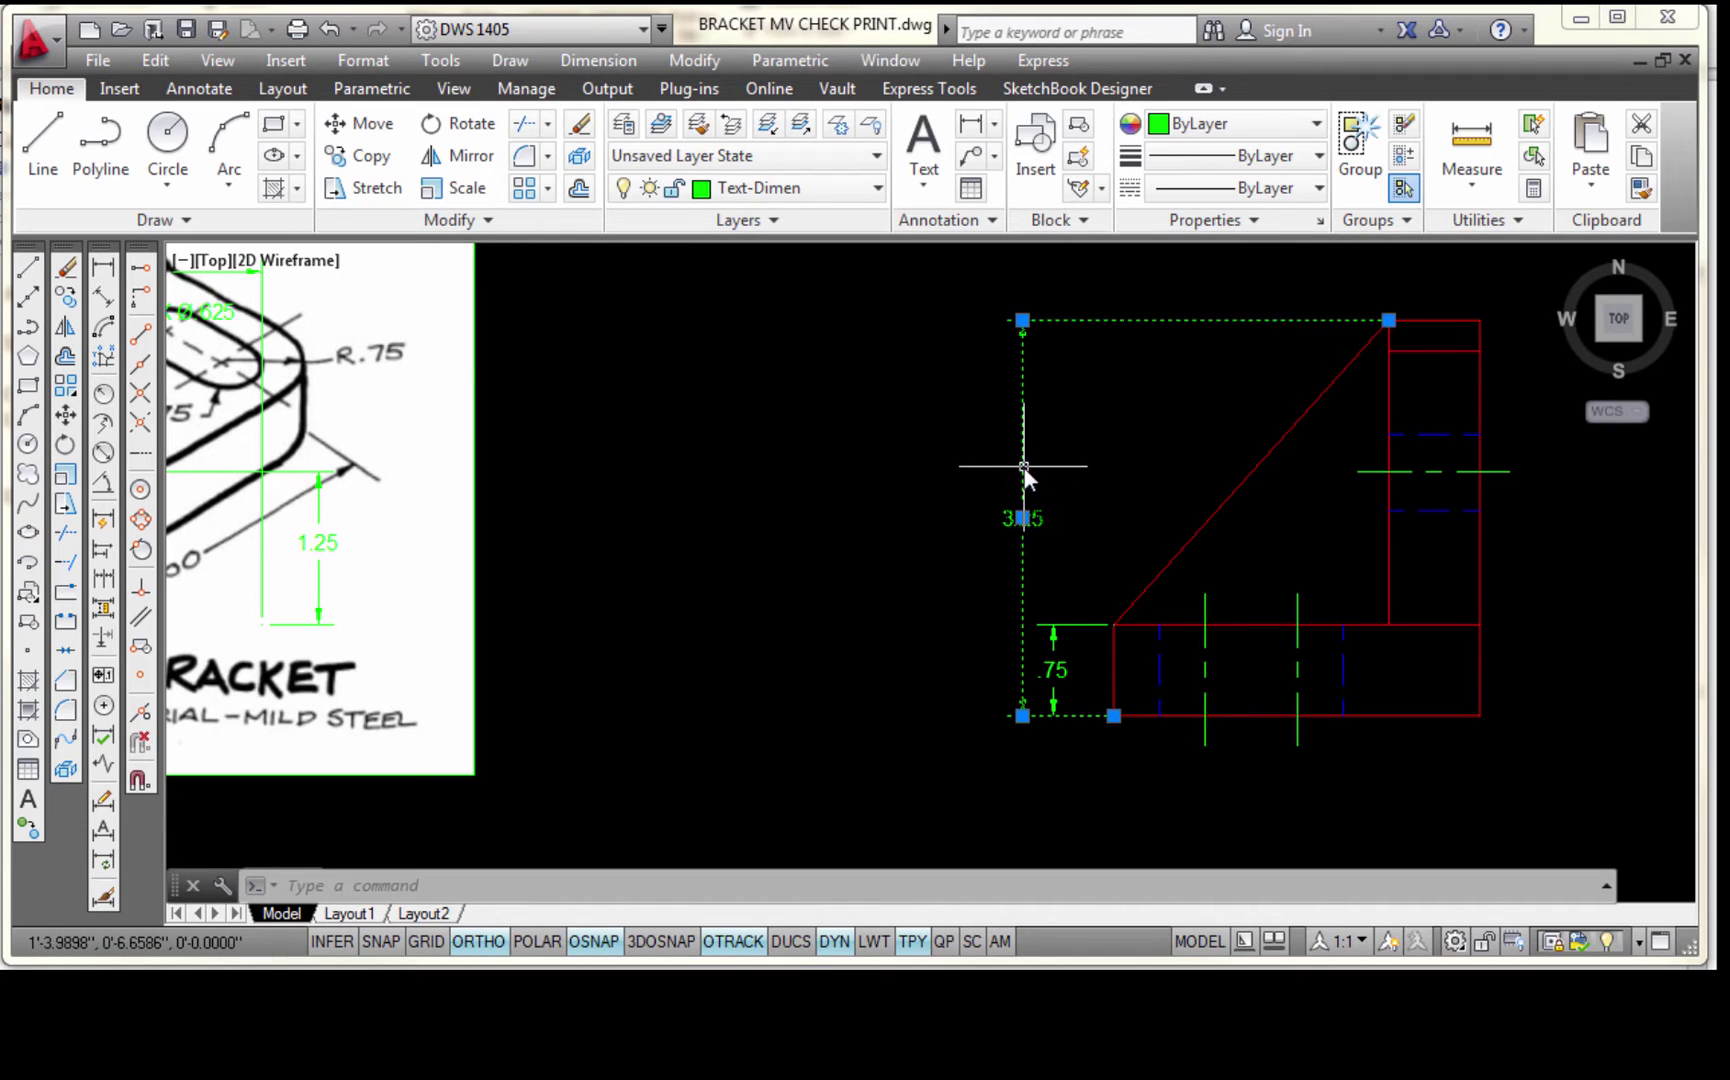
{"action": "left_click", "coordinate": [1022, 518]}
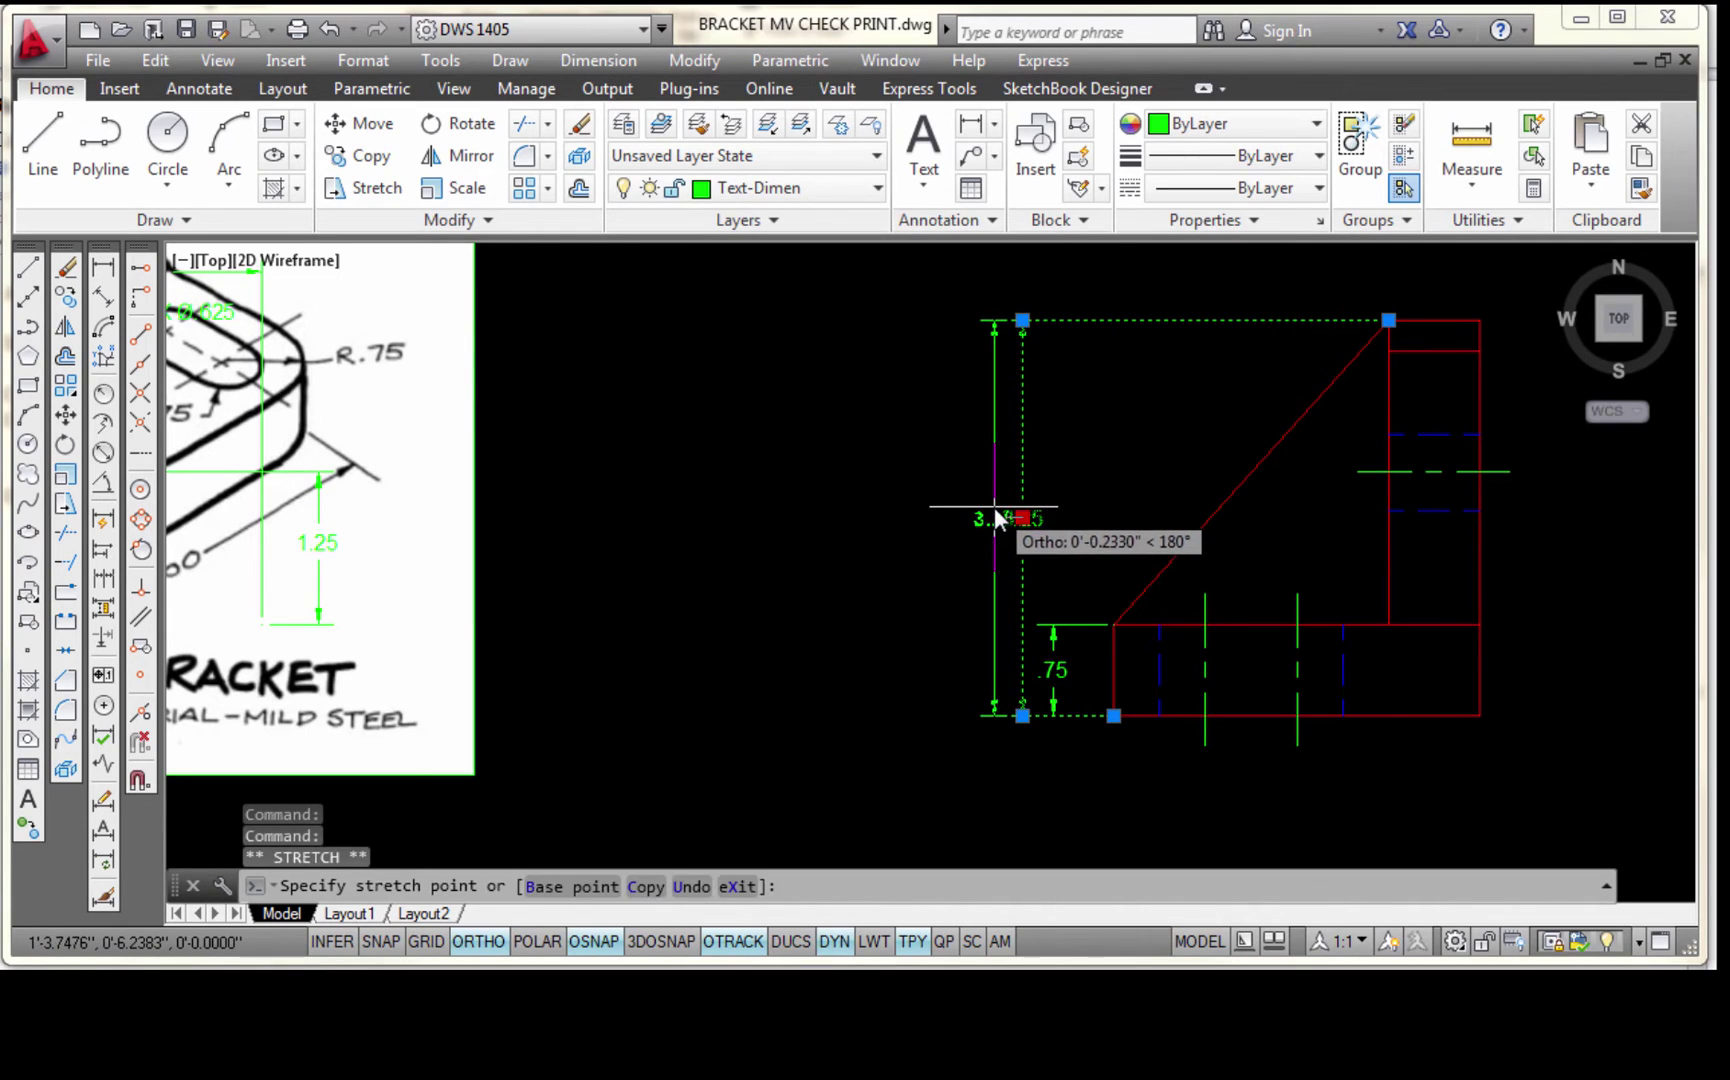
{"action": "left_click", "coordinate": [994, 514]}
{"action": "scroll", "coordinate": [879, 497], "scroll_direction": "down", "scroll_amount": 2}
{"action": "mouse_move", "coordinate": [880, 502]}
{"action": "middle_mouse_down"}
{"action": "mouse_move", "coordinate": [950, 637]}
{"action": "mouse_move", "coordinate": [969, 641]}
{"action": "middle_mouse_up"}
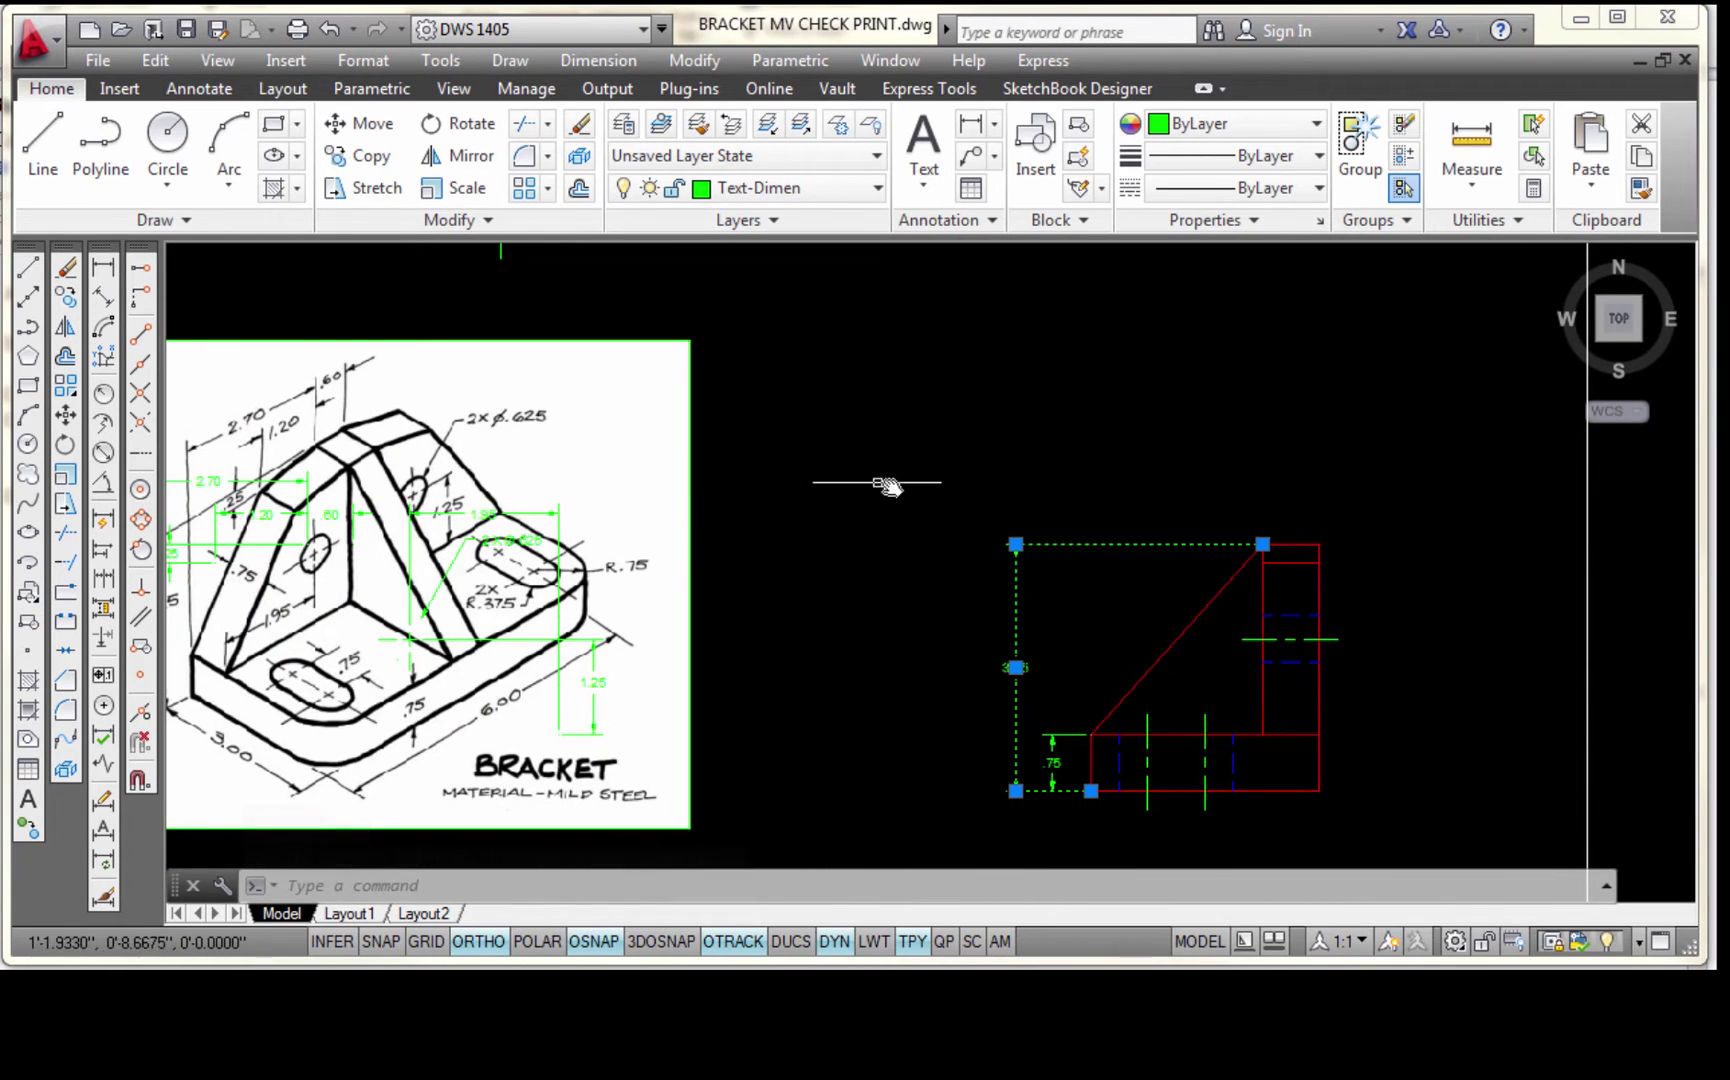
Add a horizontal linear dimension for the upright's thickness between its two top corners, placed above the side view
{"action": "key", "text": "Escape"}
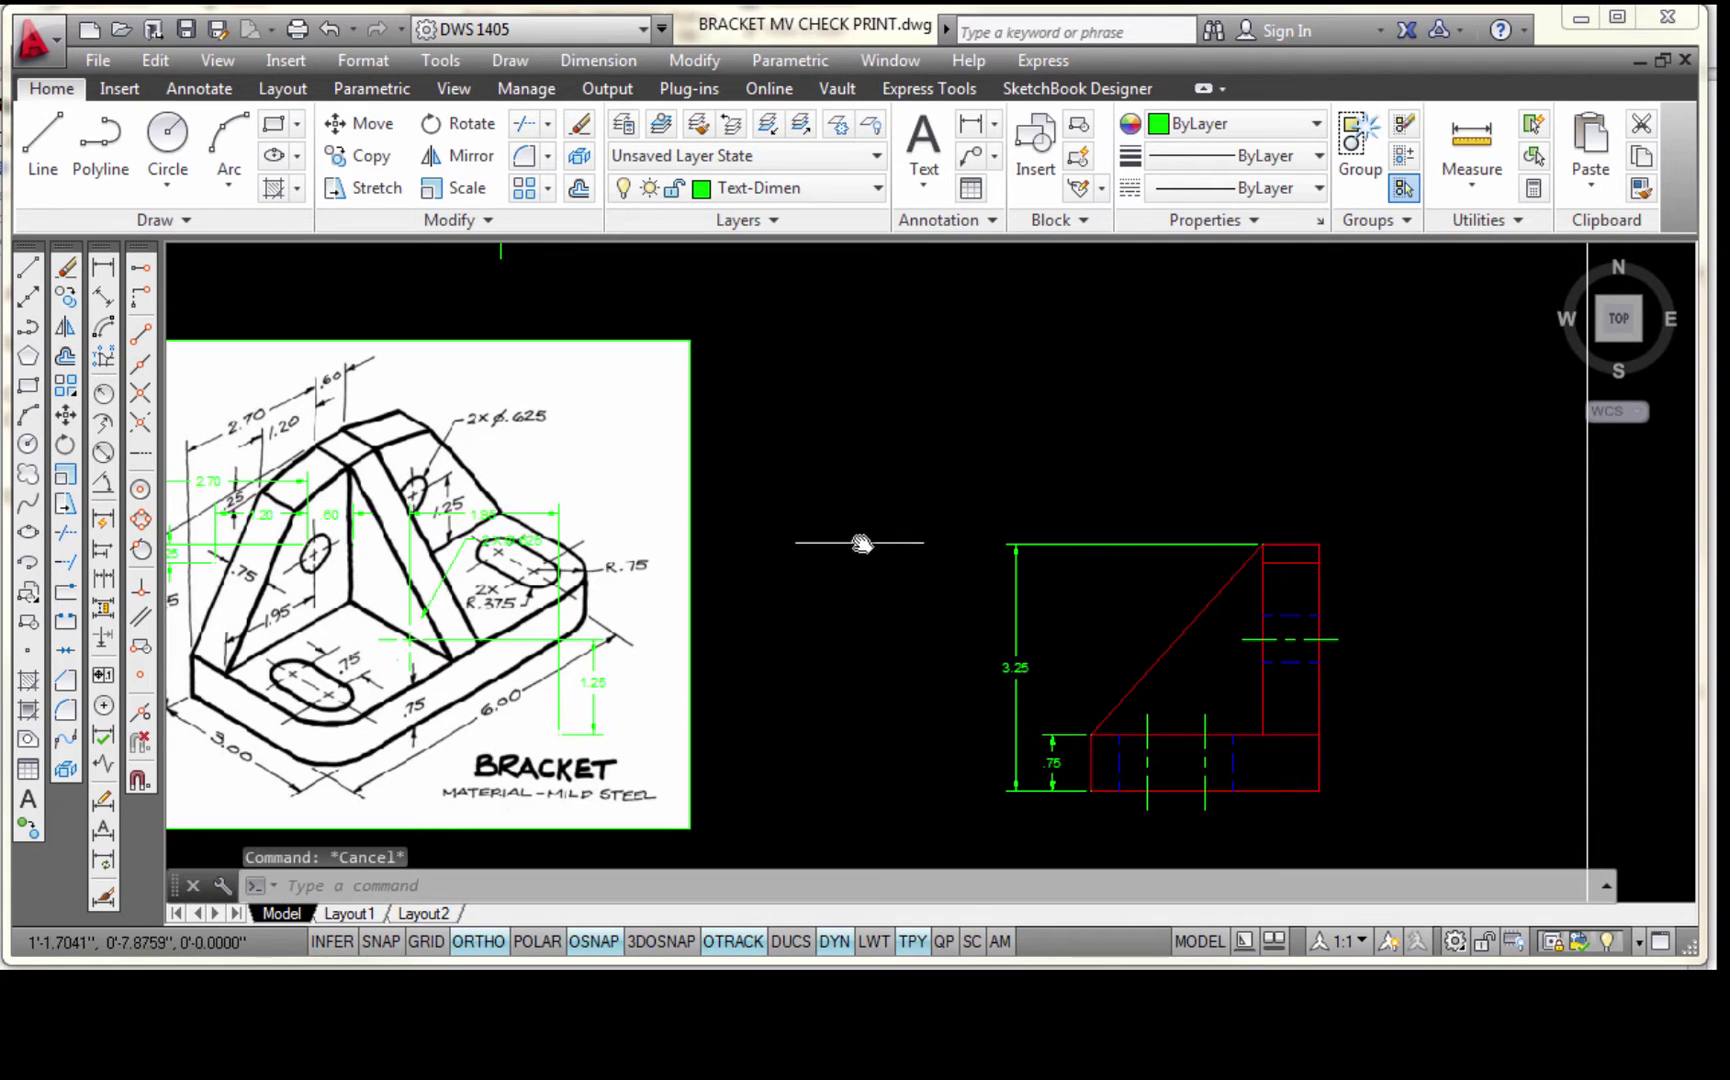
{"action": "scroll", "coordinate": [1178, 600], "scroll_direction": "up", "scroll_amount": 2}
{"action": "scroll", "coordinate": [1225, 637], "scroll_direction": "down", "scroll_amount": 2}
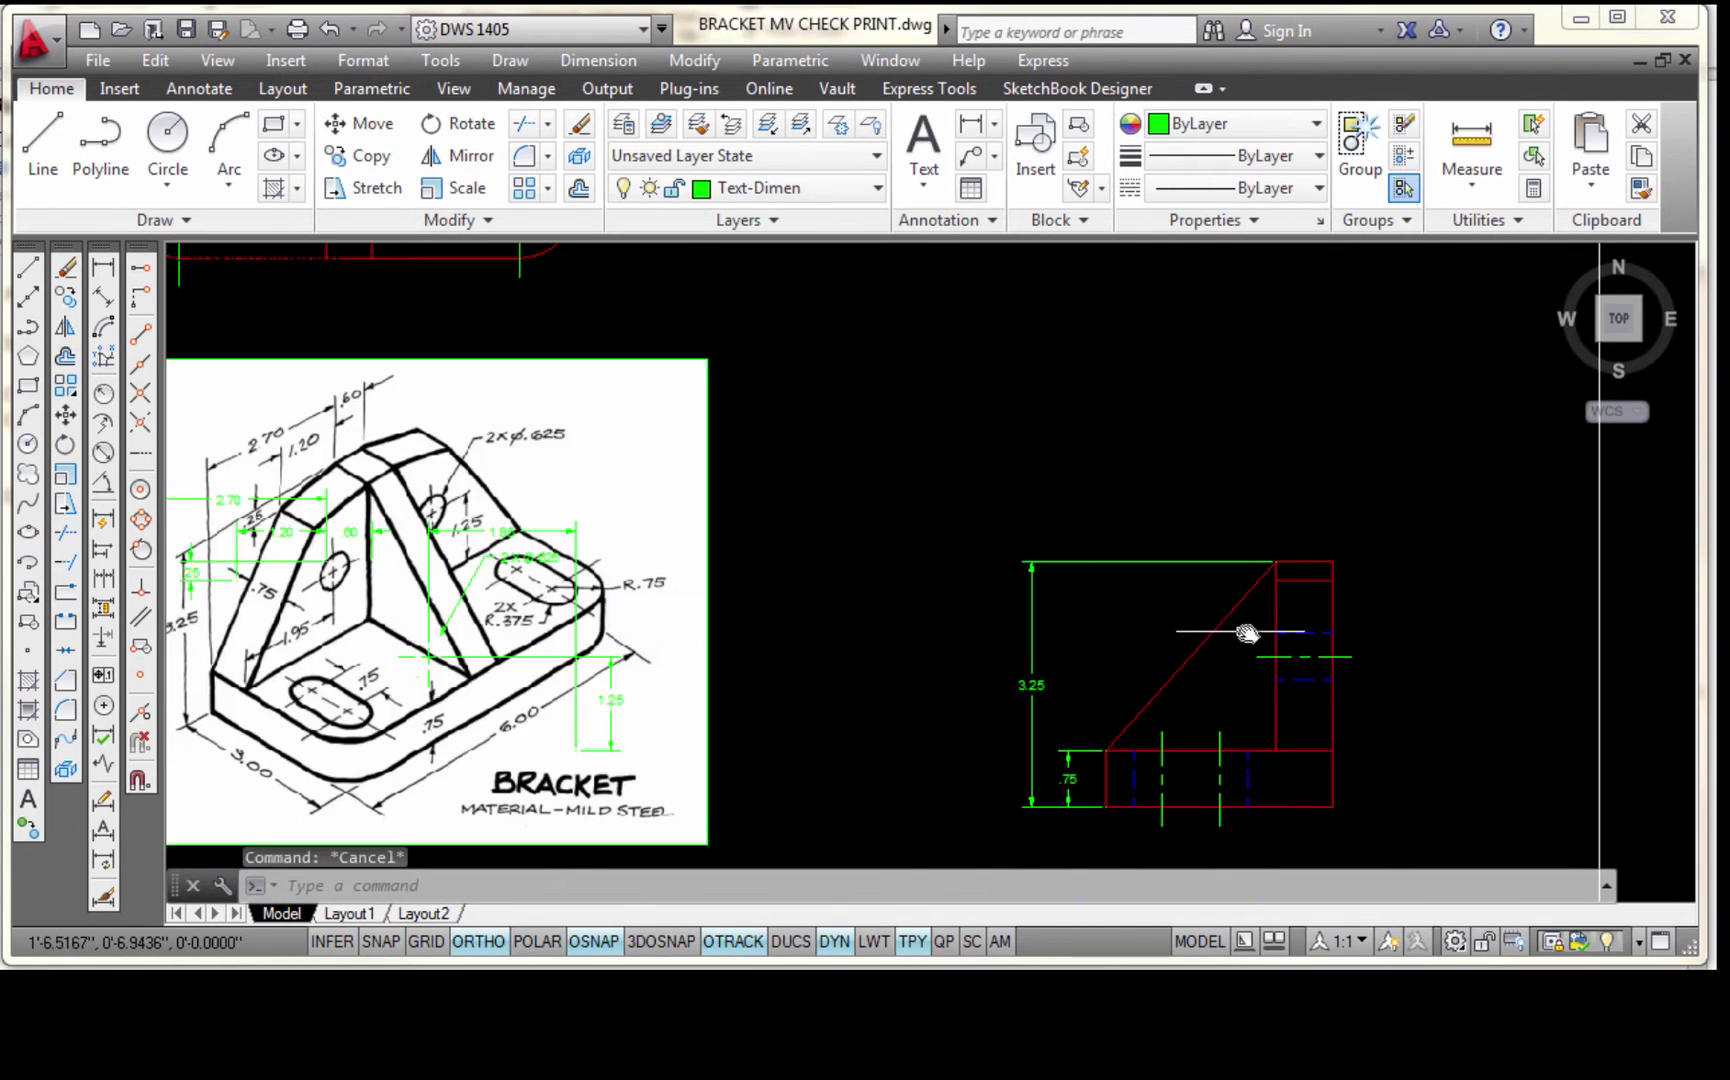
{"action": "middle_click_drag", "start_coordinate": [1247, 629], "coordinate": [940, 495]}
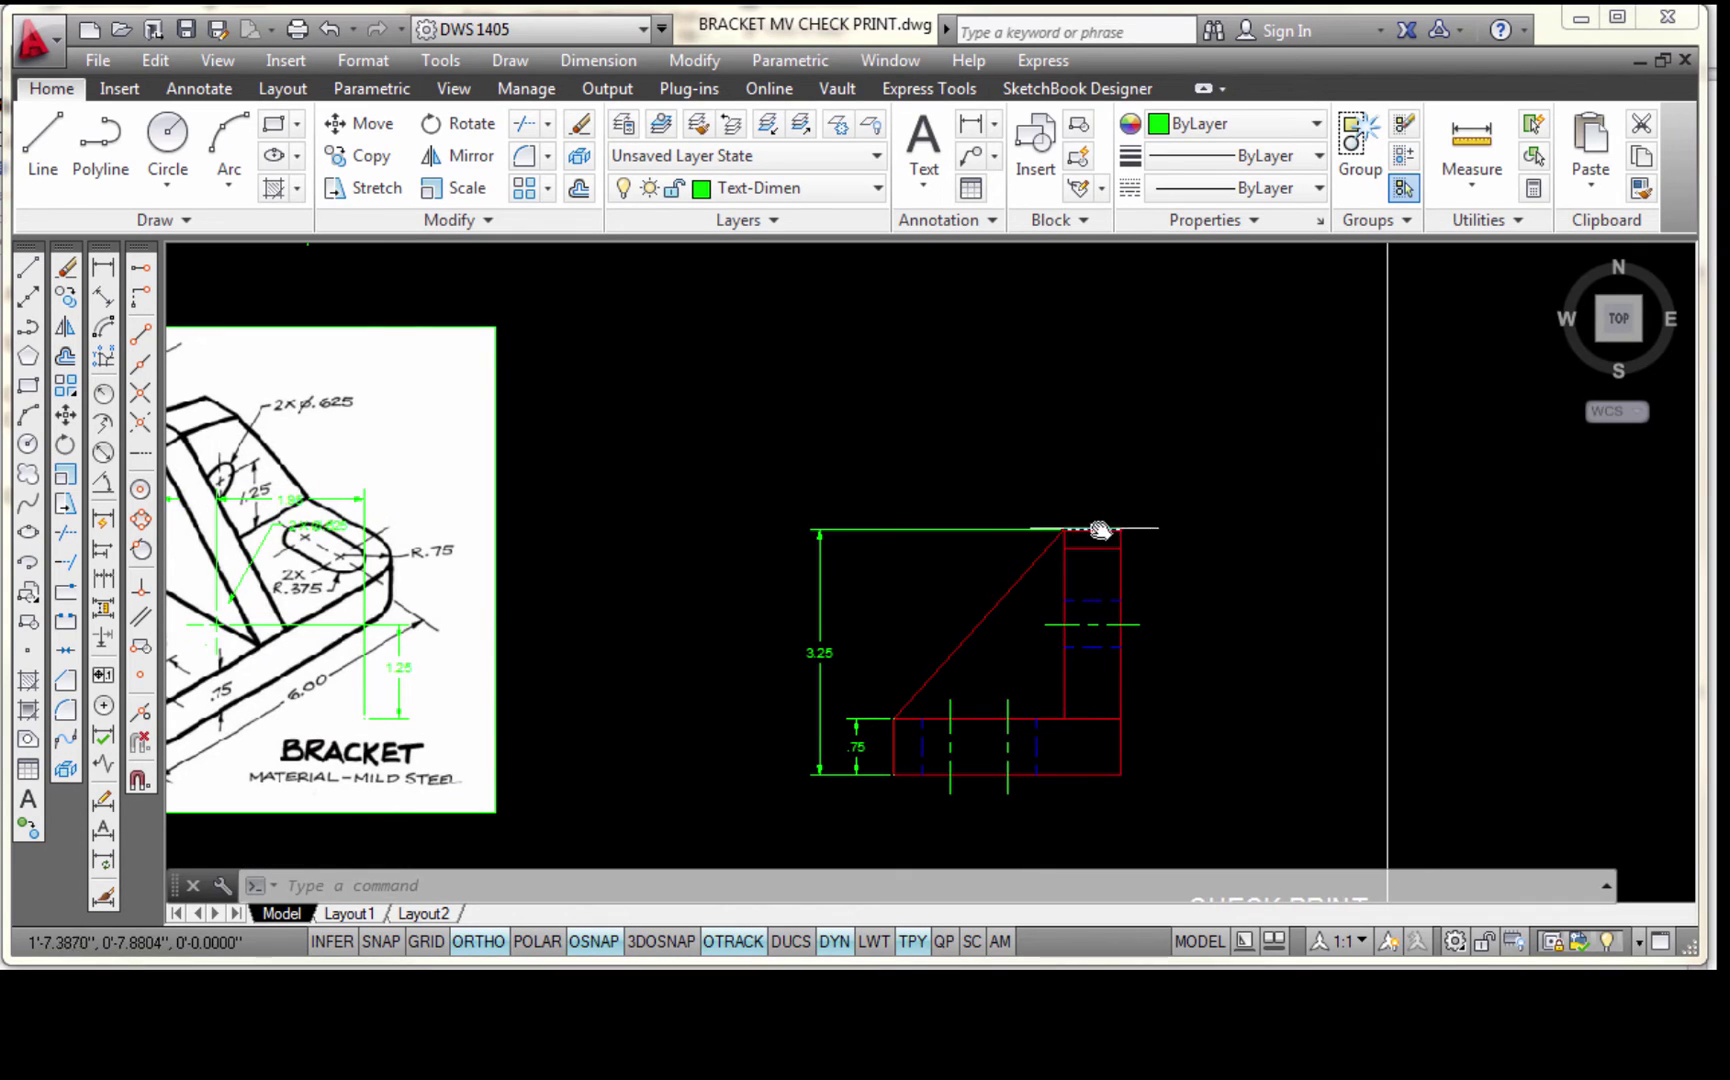
{"action": "left_click", "coordinate": [104, 268]}
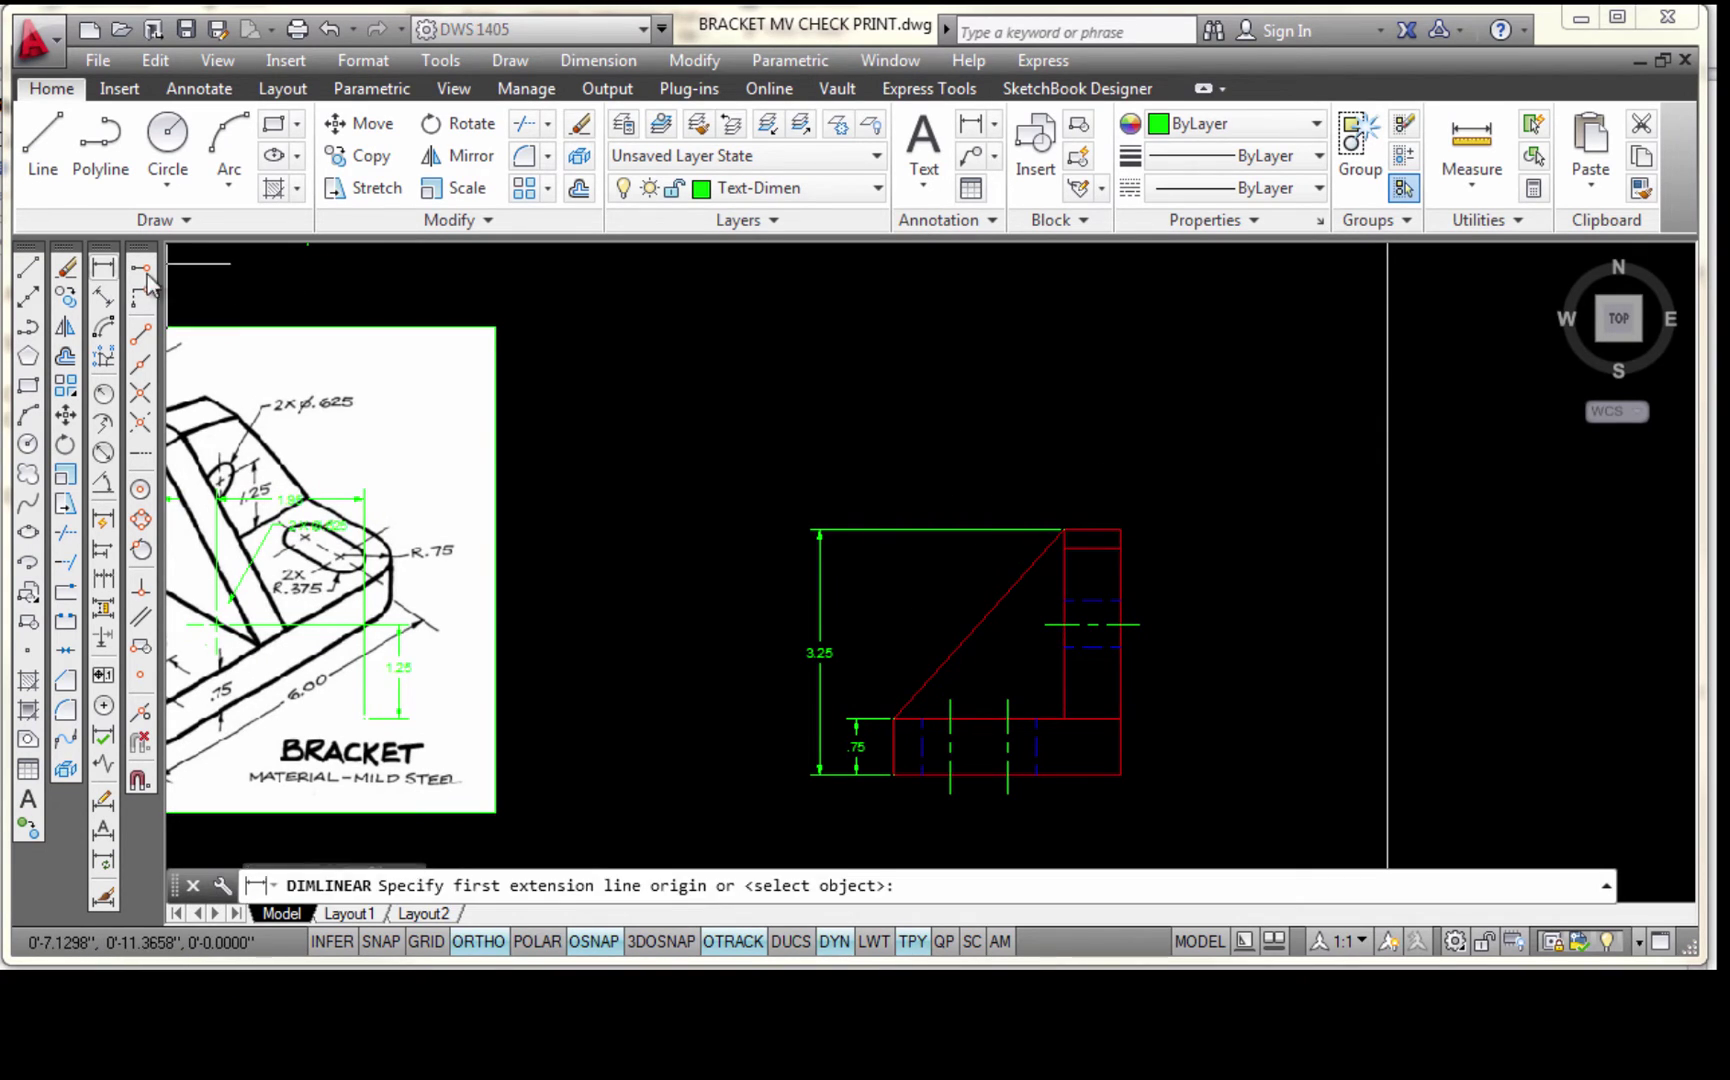
{"action": "left_click", "coordinate": [1120, 524]}
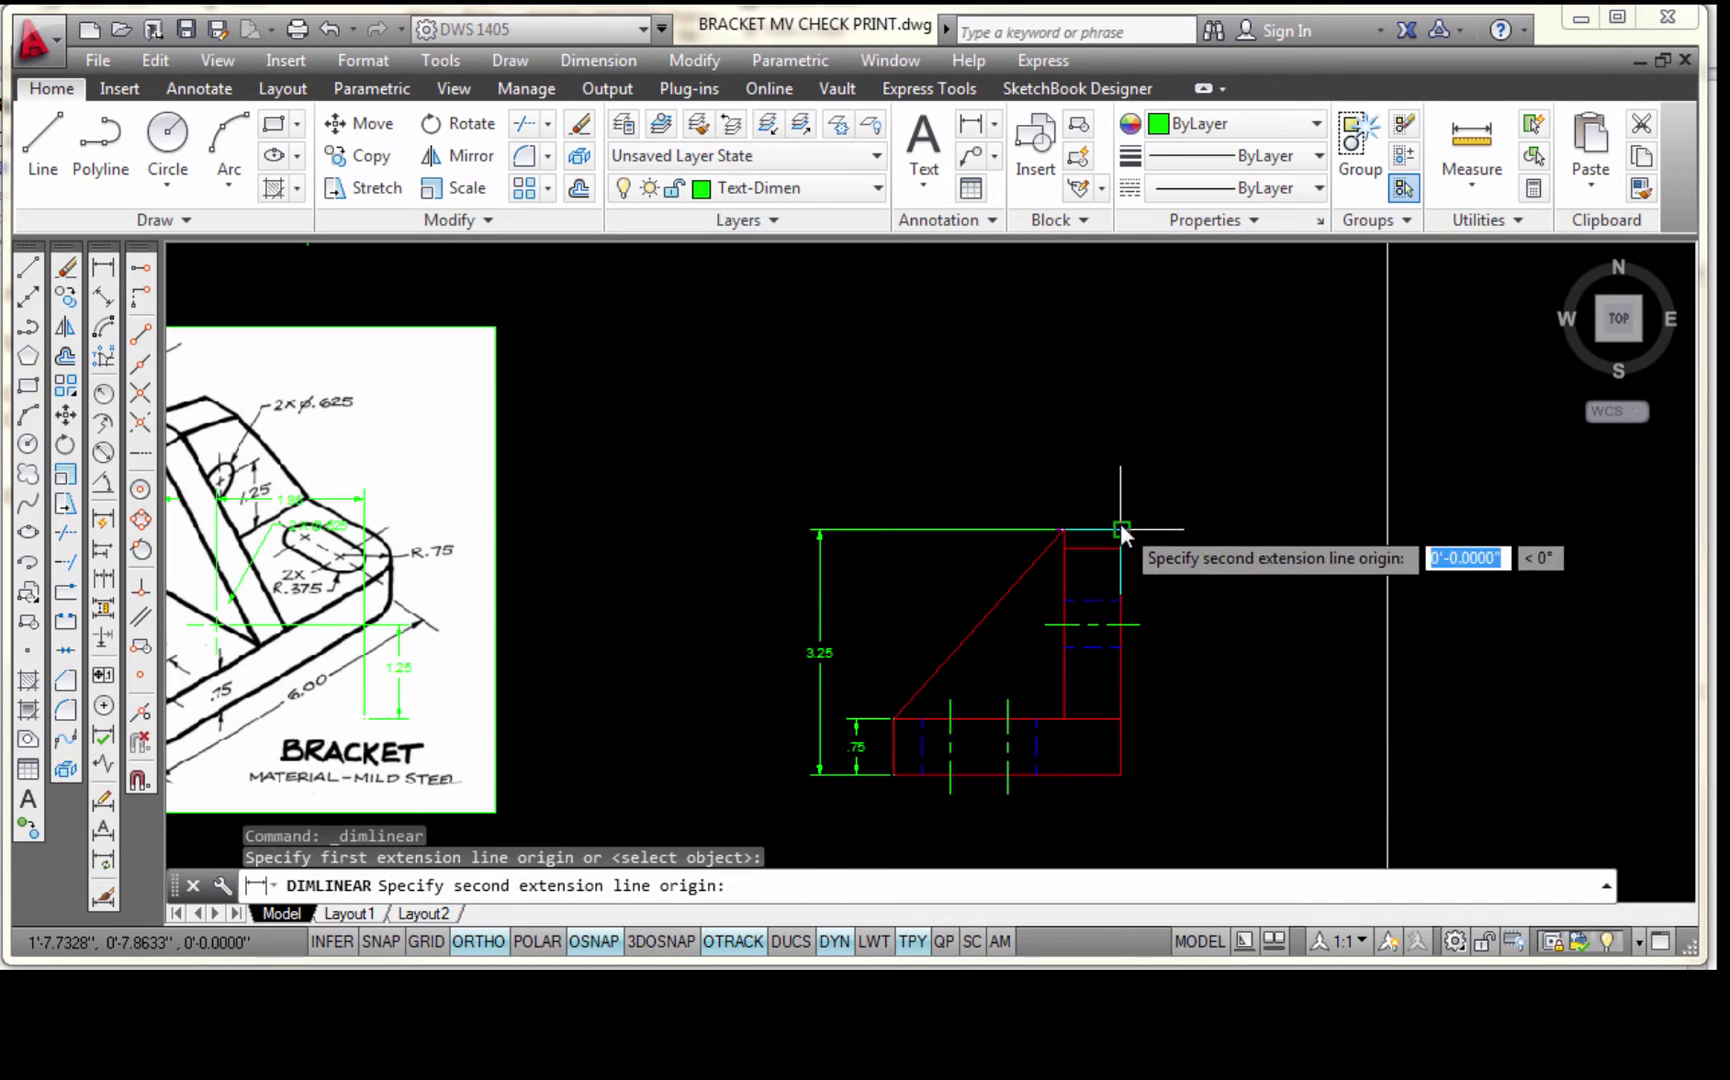
{"action": "left_click", "coordinate": [1064, 524]}
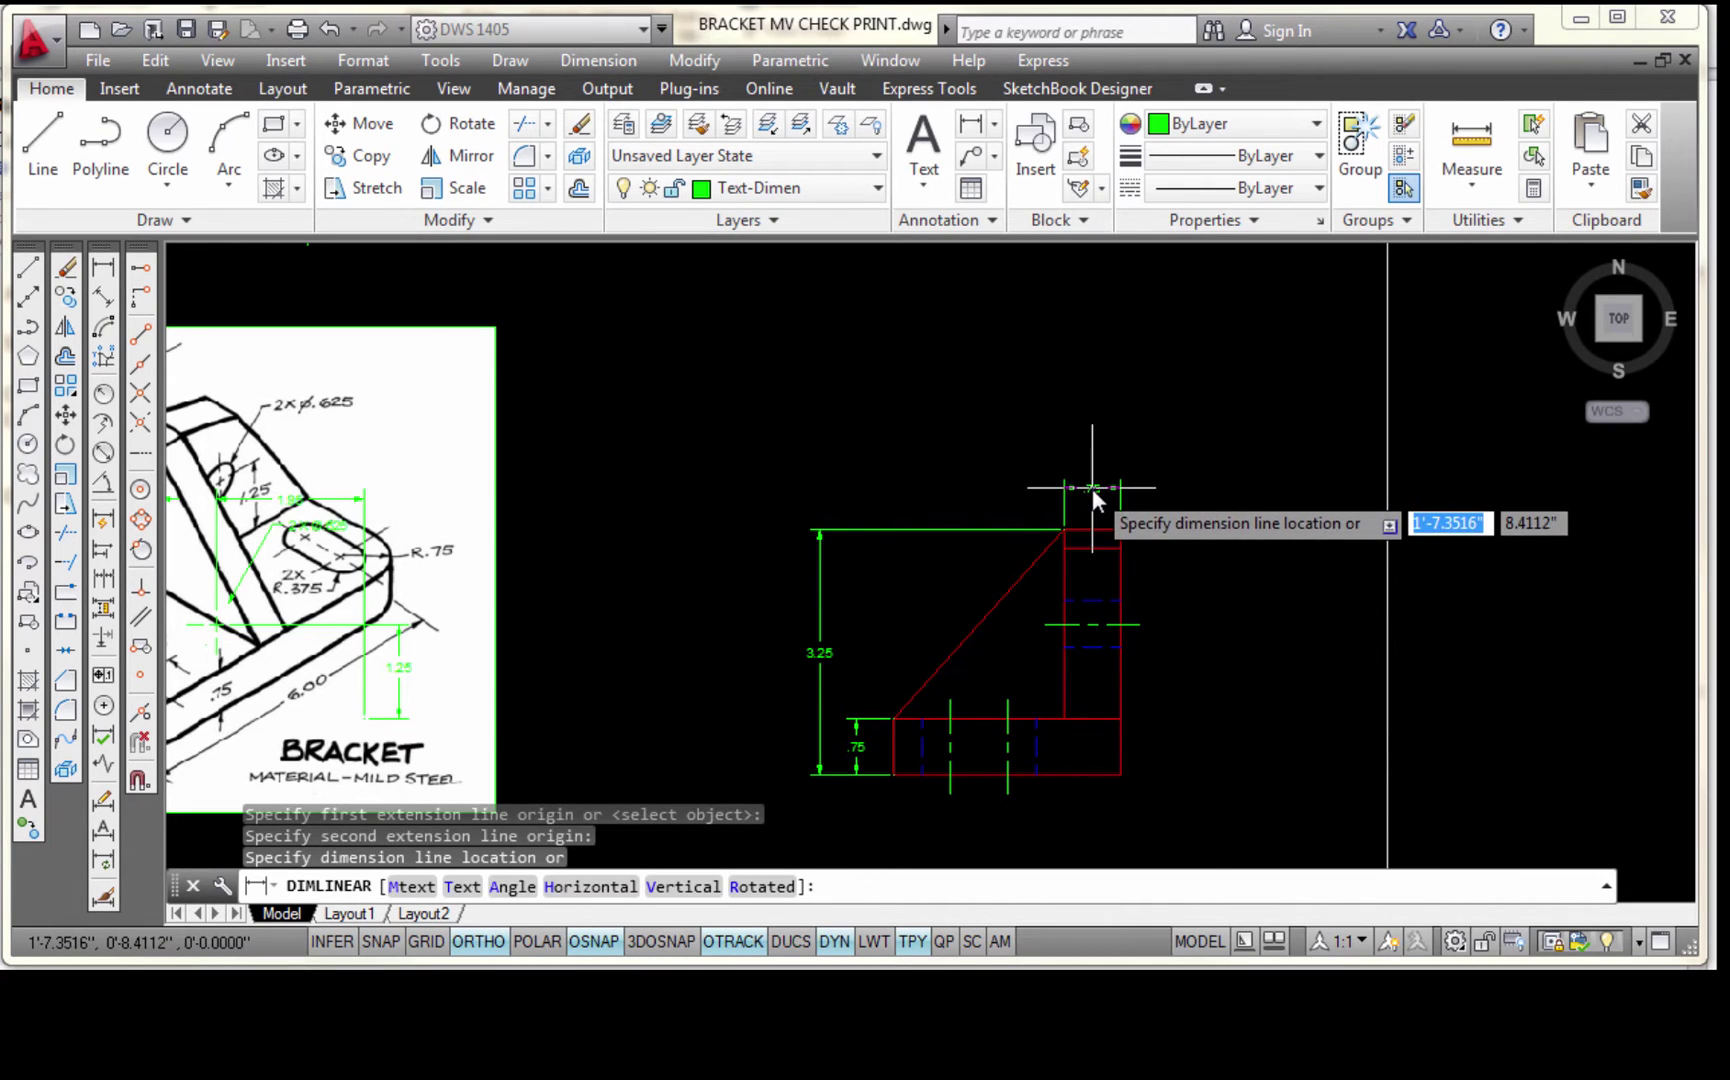
{"action": "left_click", "coordinate": [1089, 488]}
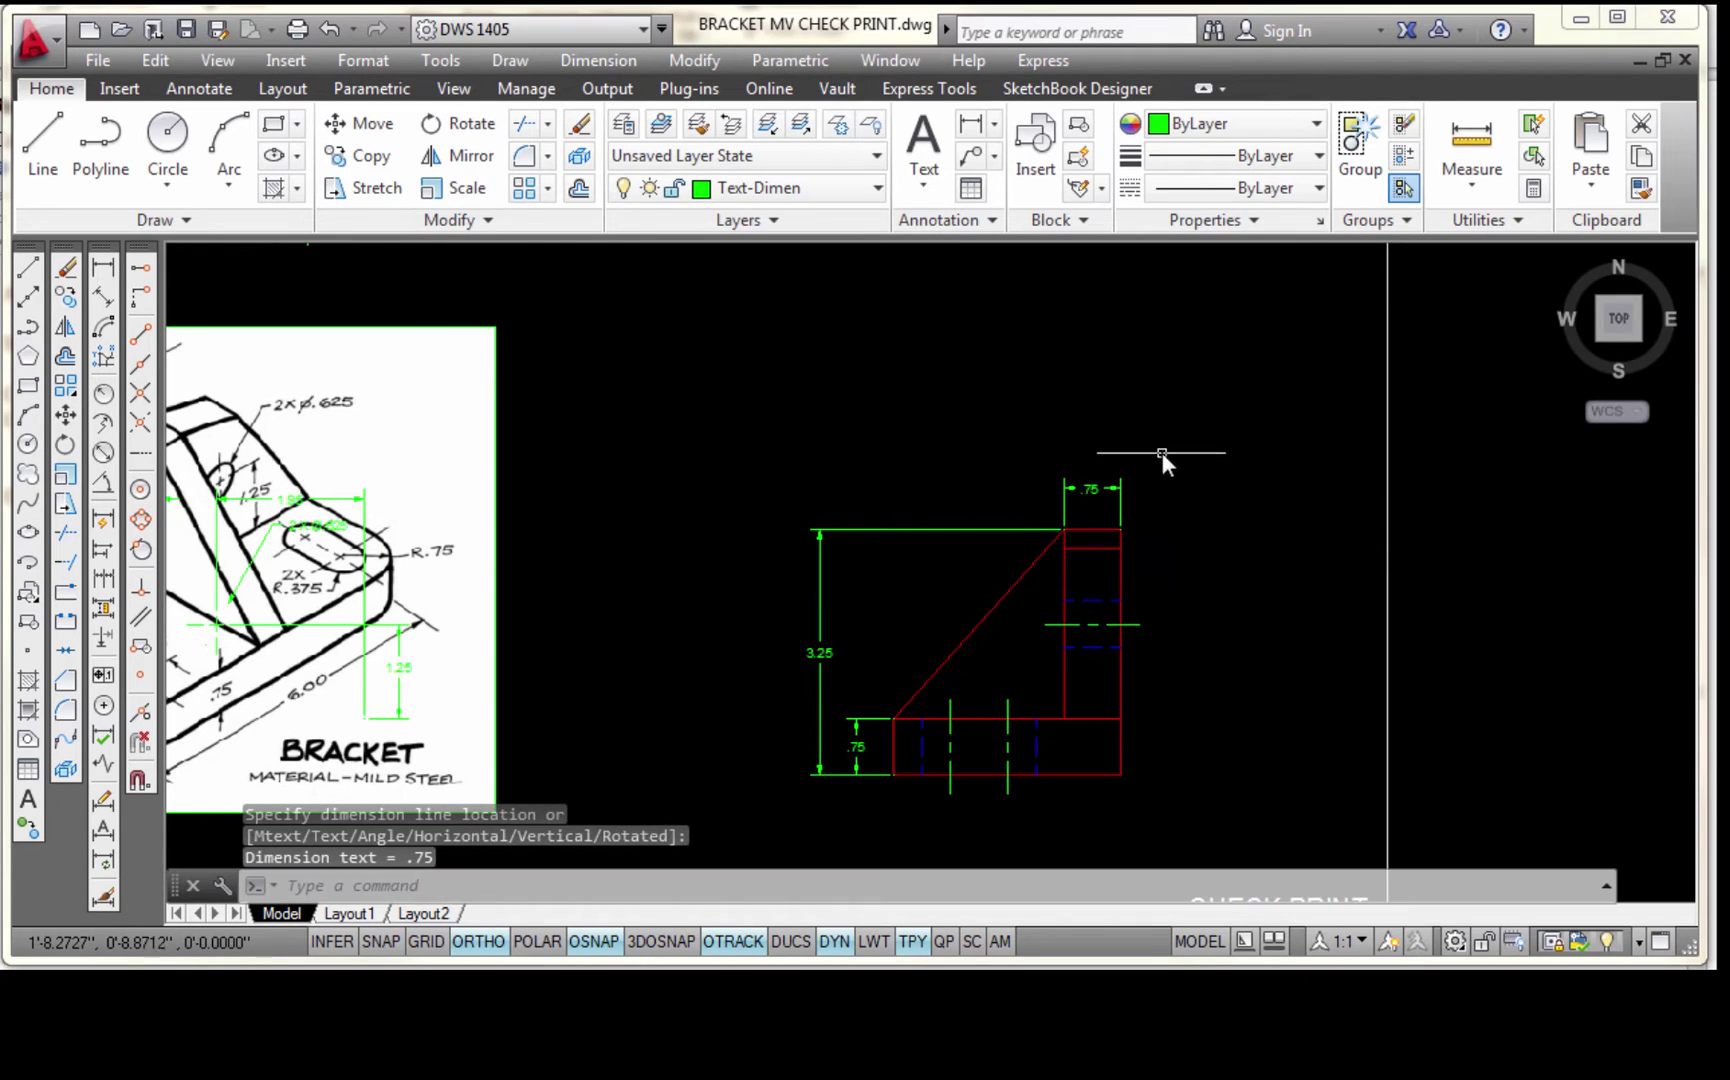
Add a baseline dimension from the upright thickness dimension to the base's upper-left corner for the side view's overall depth
{"action": "left_click", "coordinate": [101, 558]}
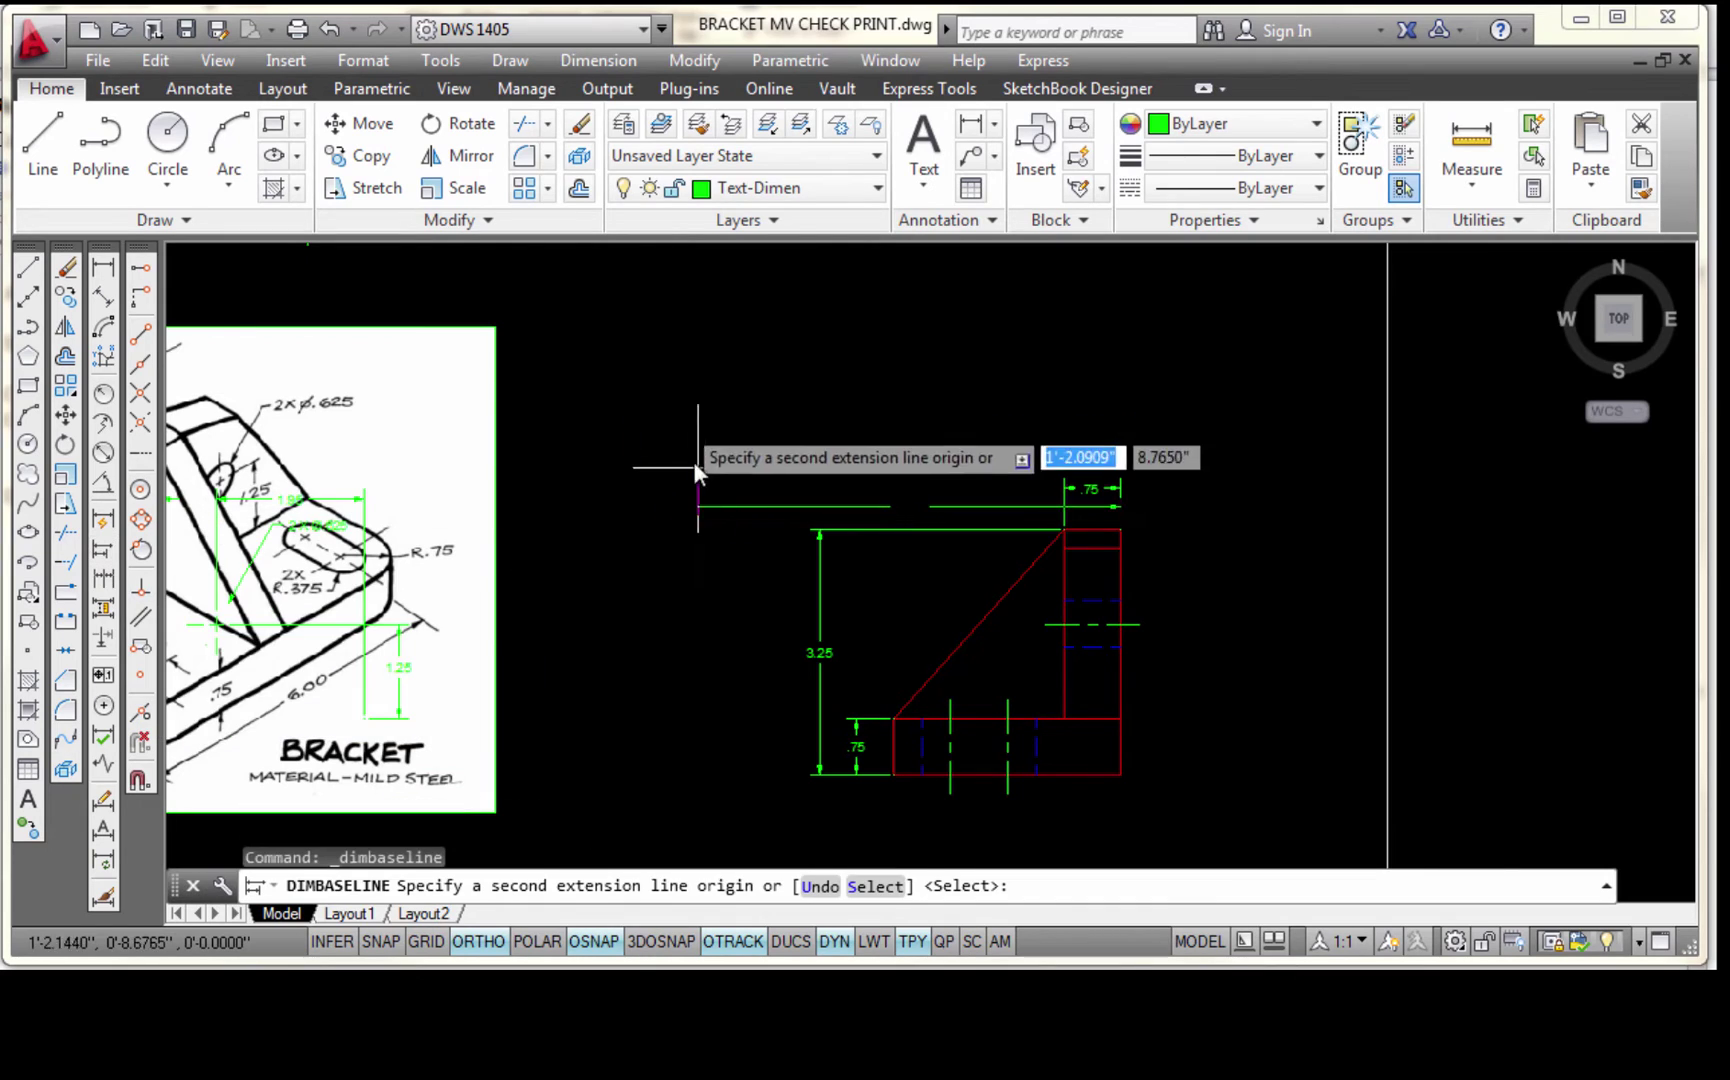
{"action": "left_click", "coordinate": [900, 715]}
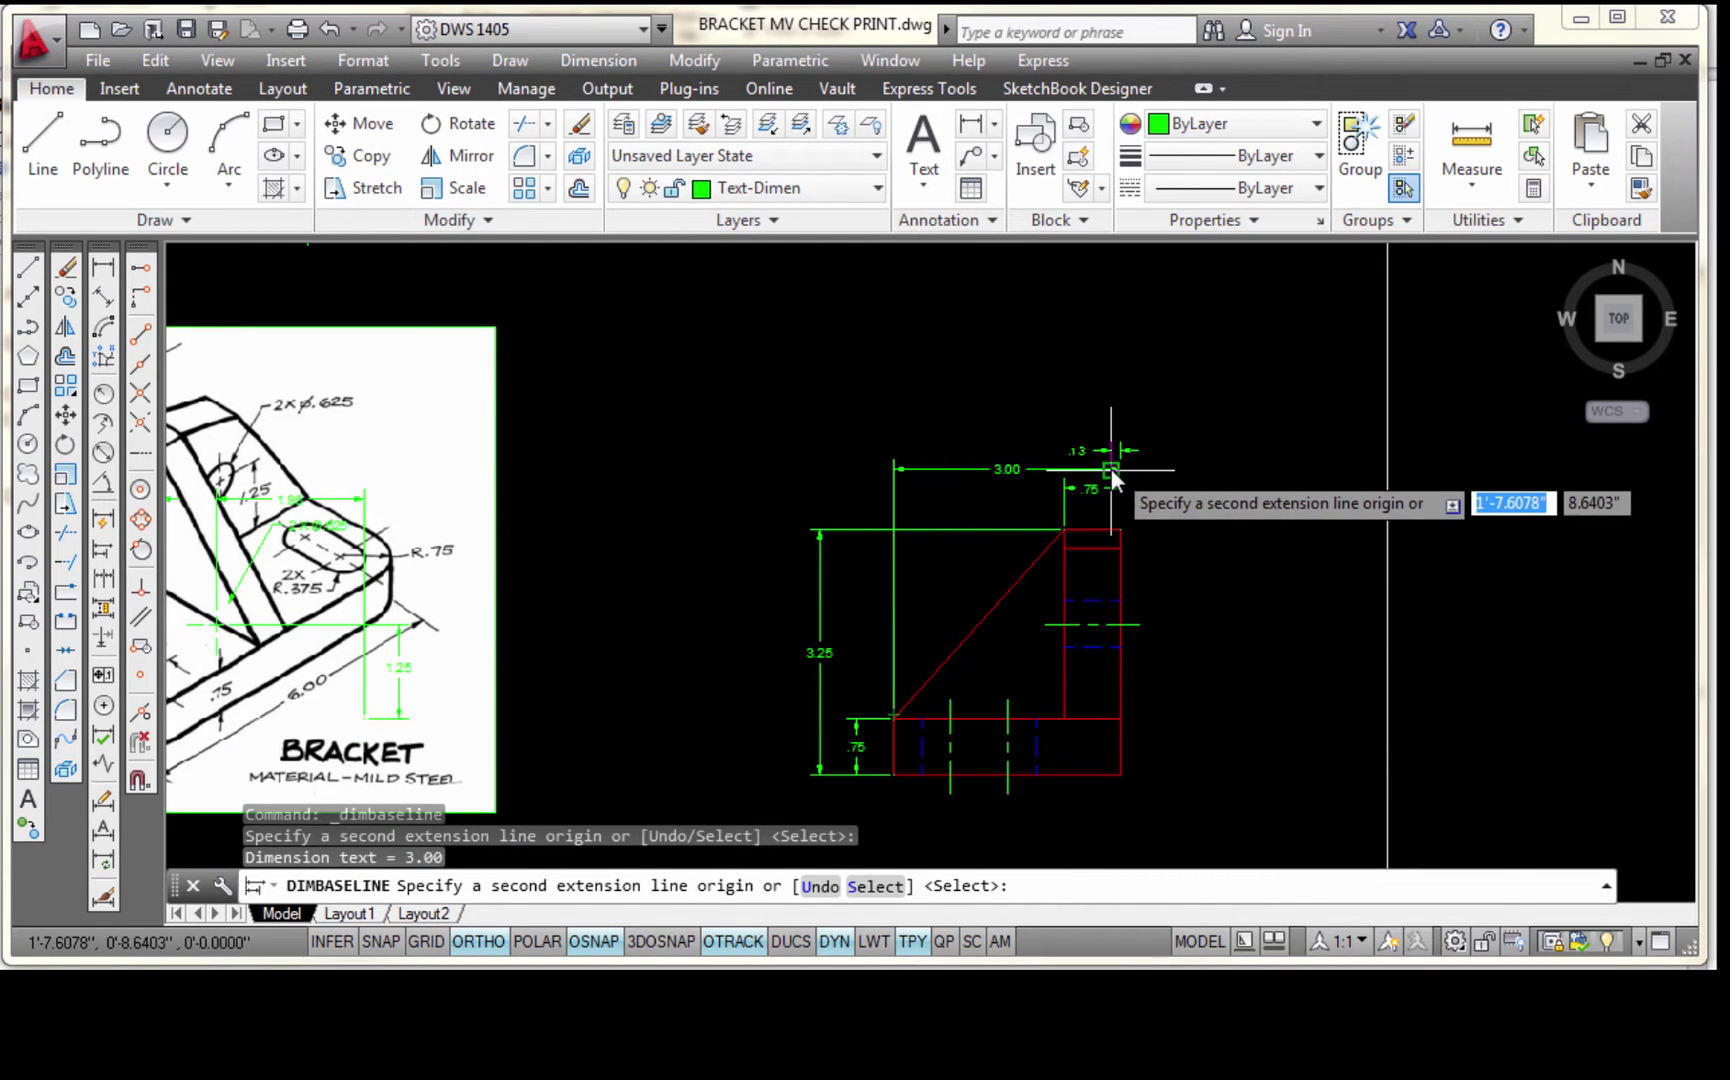
{"action": "key", "text": "Escape"}
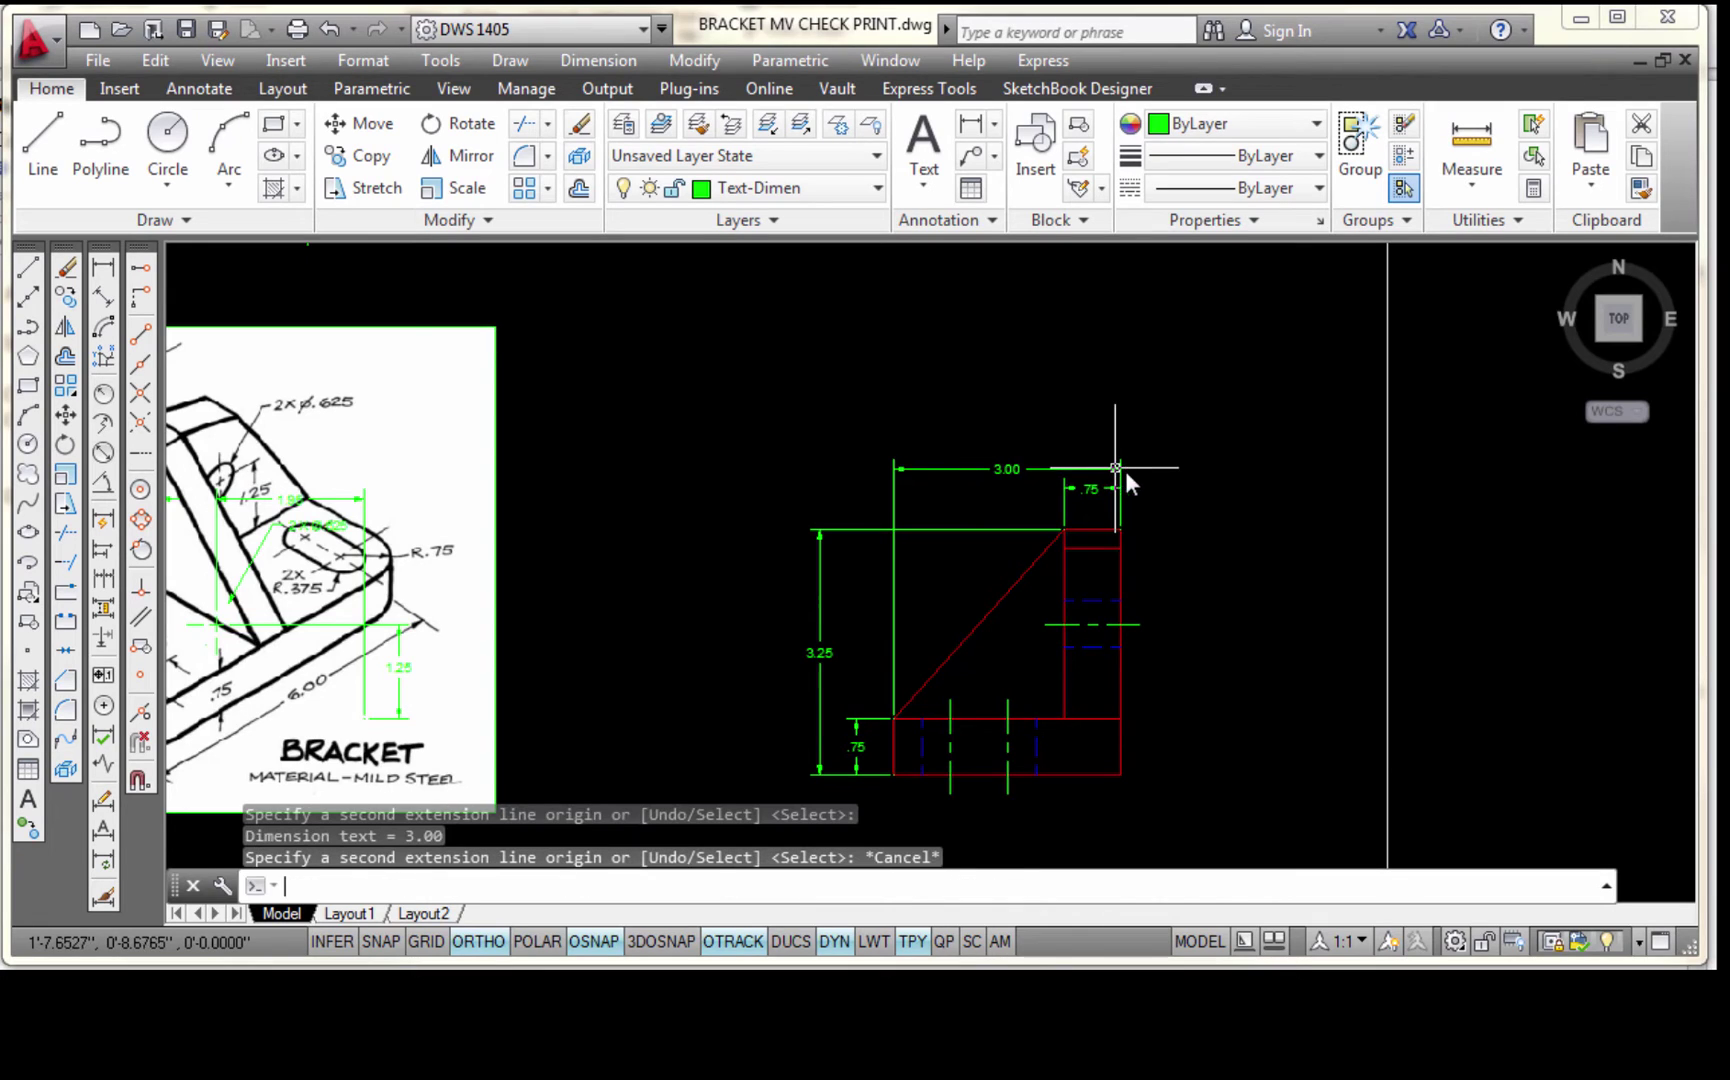
Move the side view's overall depth dimension line about 0.3 inch further up, away from the upright thickness dimension
{"action": "scroll", "coordinate": [1160, 389], "scroll_direction": "up", "scroll_amount": 2}
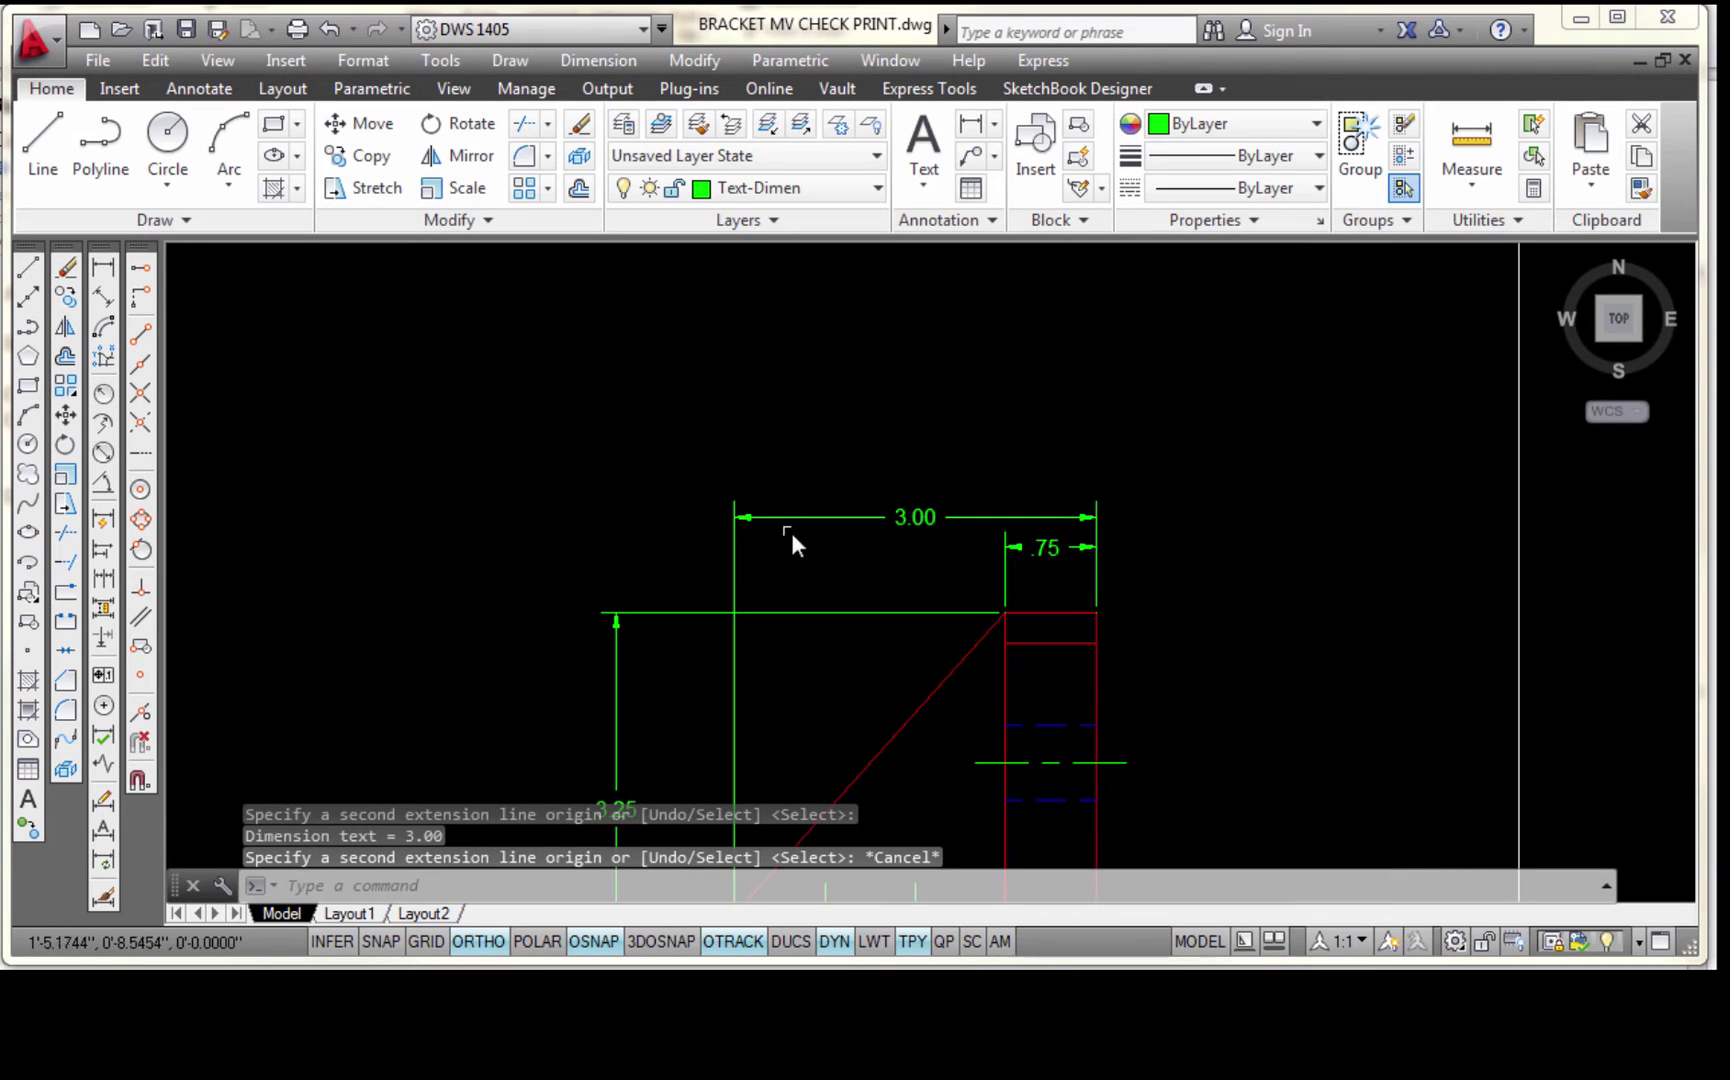
{"action": "left_click", "coordinate": [916, 521]}
{"action": "left_click", "coordinate": [915, 519]}
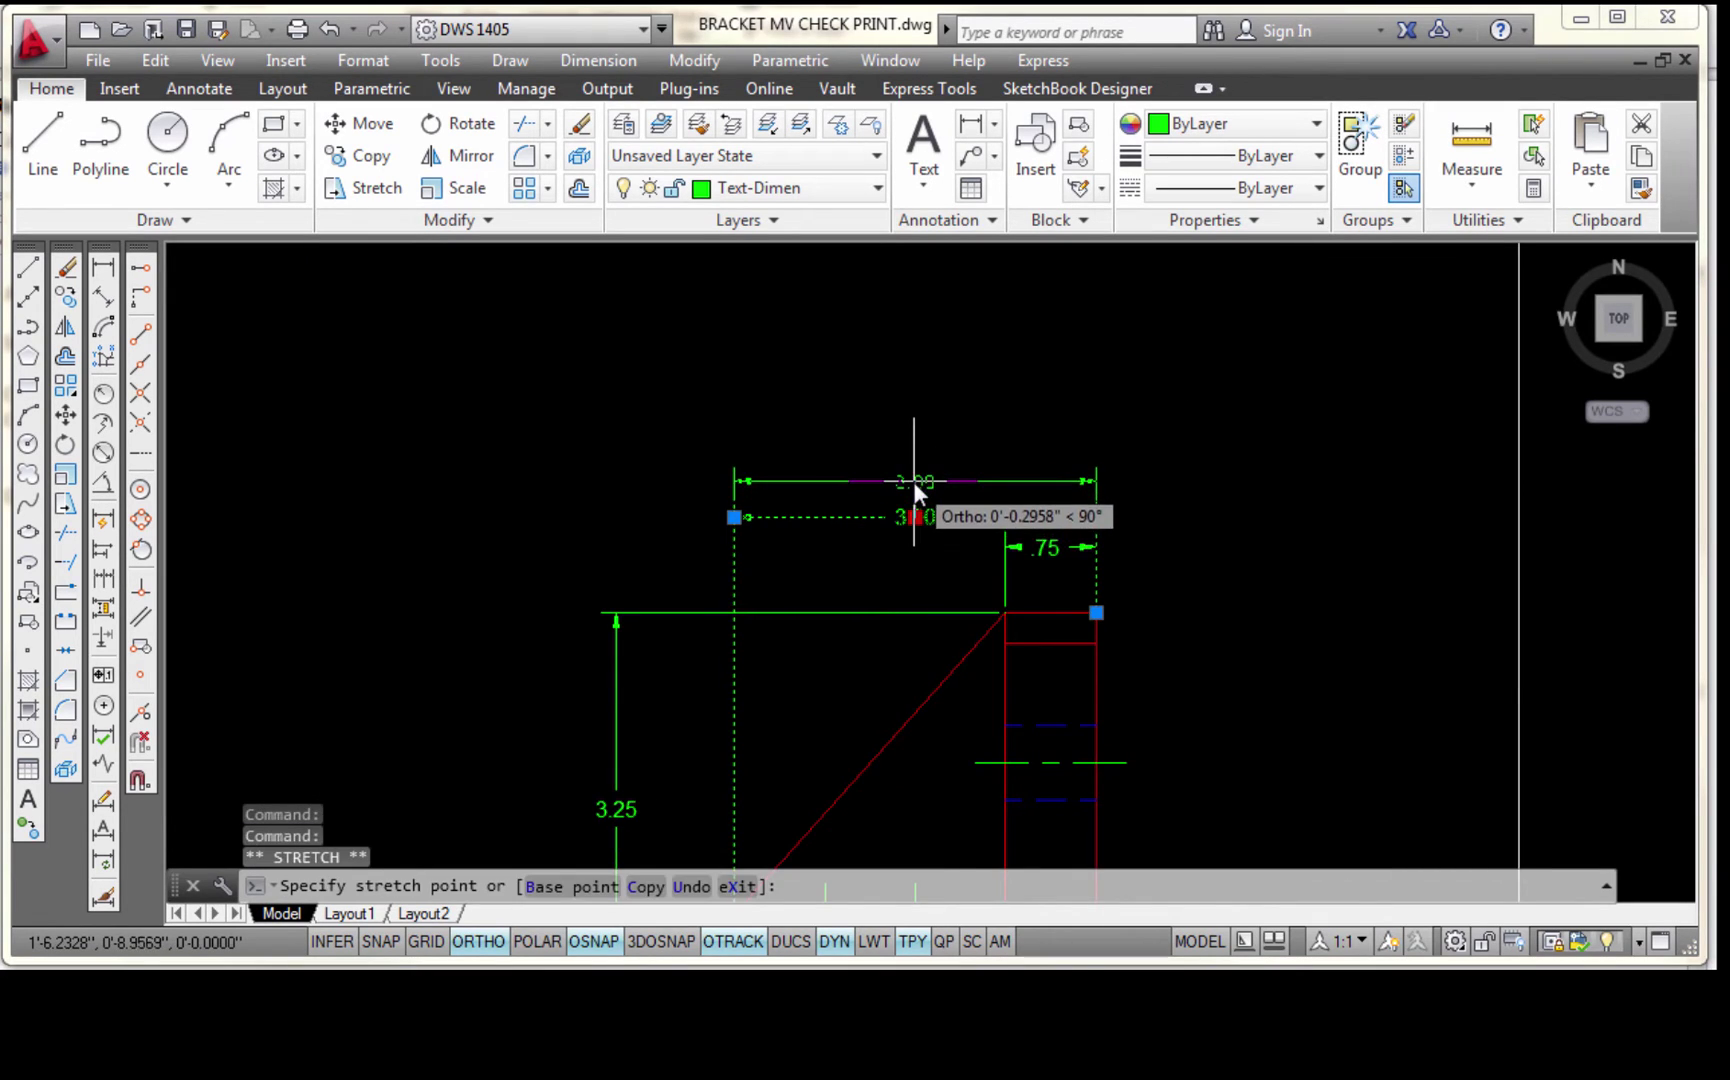
{"action": "left_click", "coordinate": [914, 481]}
{"action": "scroll", "coordinate": [1366, 550], "scroll_direction": "down", "scroll_amount": 2}
{"action": "middle_click_drag", "start_coordinate": [1339, 595], "coordinate": [1328, 502]}
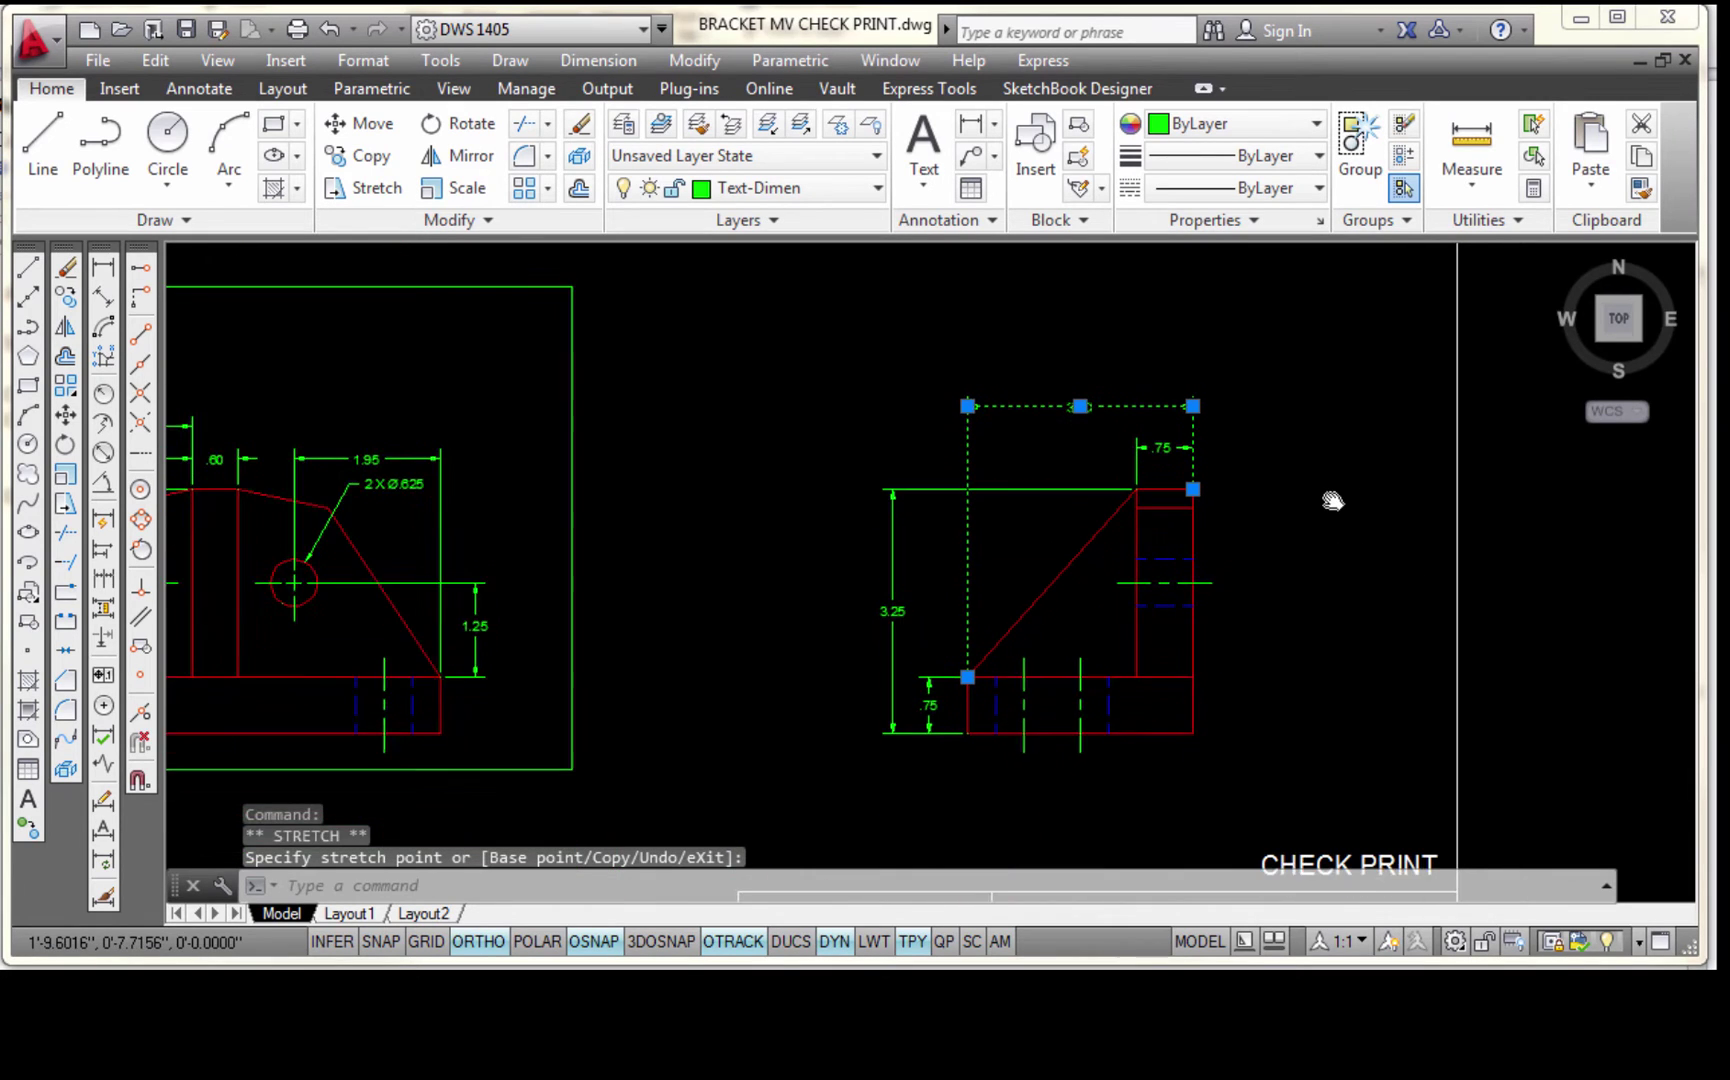
{"action": "key", "text": "Escape"}
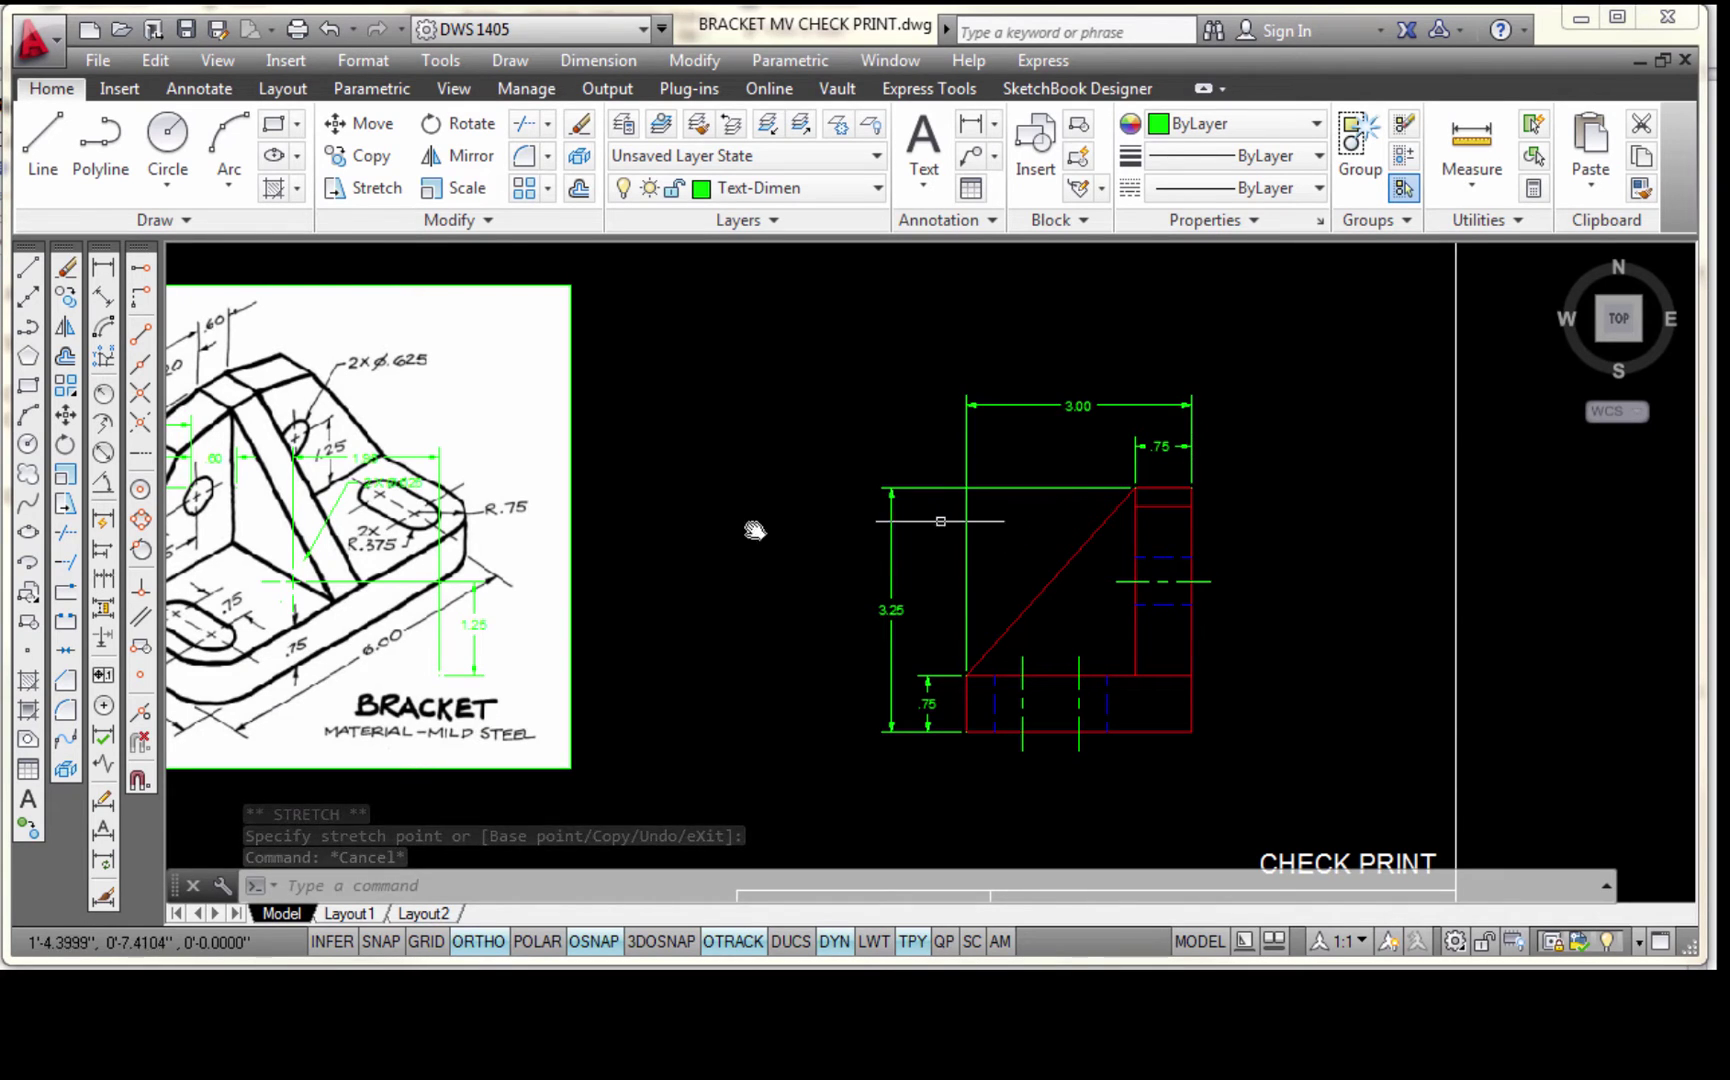
Move the isometric reference image off the front view into the empty space to the right of the top view
{"action": "scroll", "coordinate": [754, 530], "scroll_direction": "down", "scroll_amount": 2}
{"action": "left_click_drag", "start_coordinate": [714, 544], "coordinate": [800, 714]}
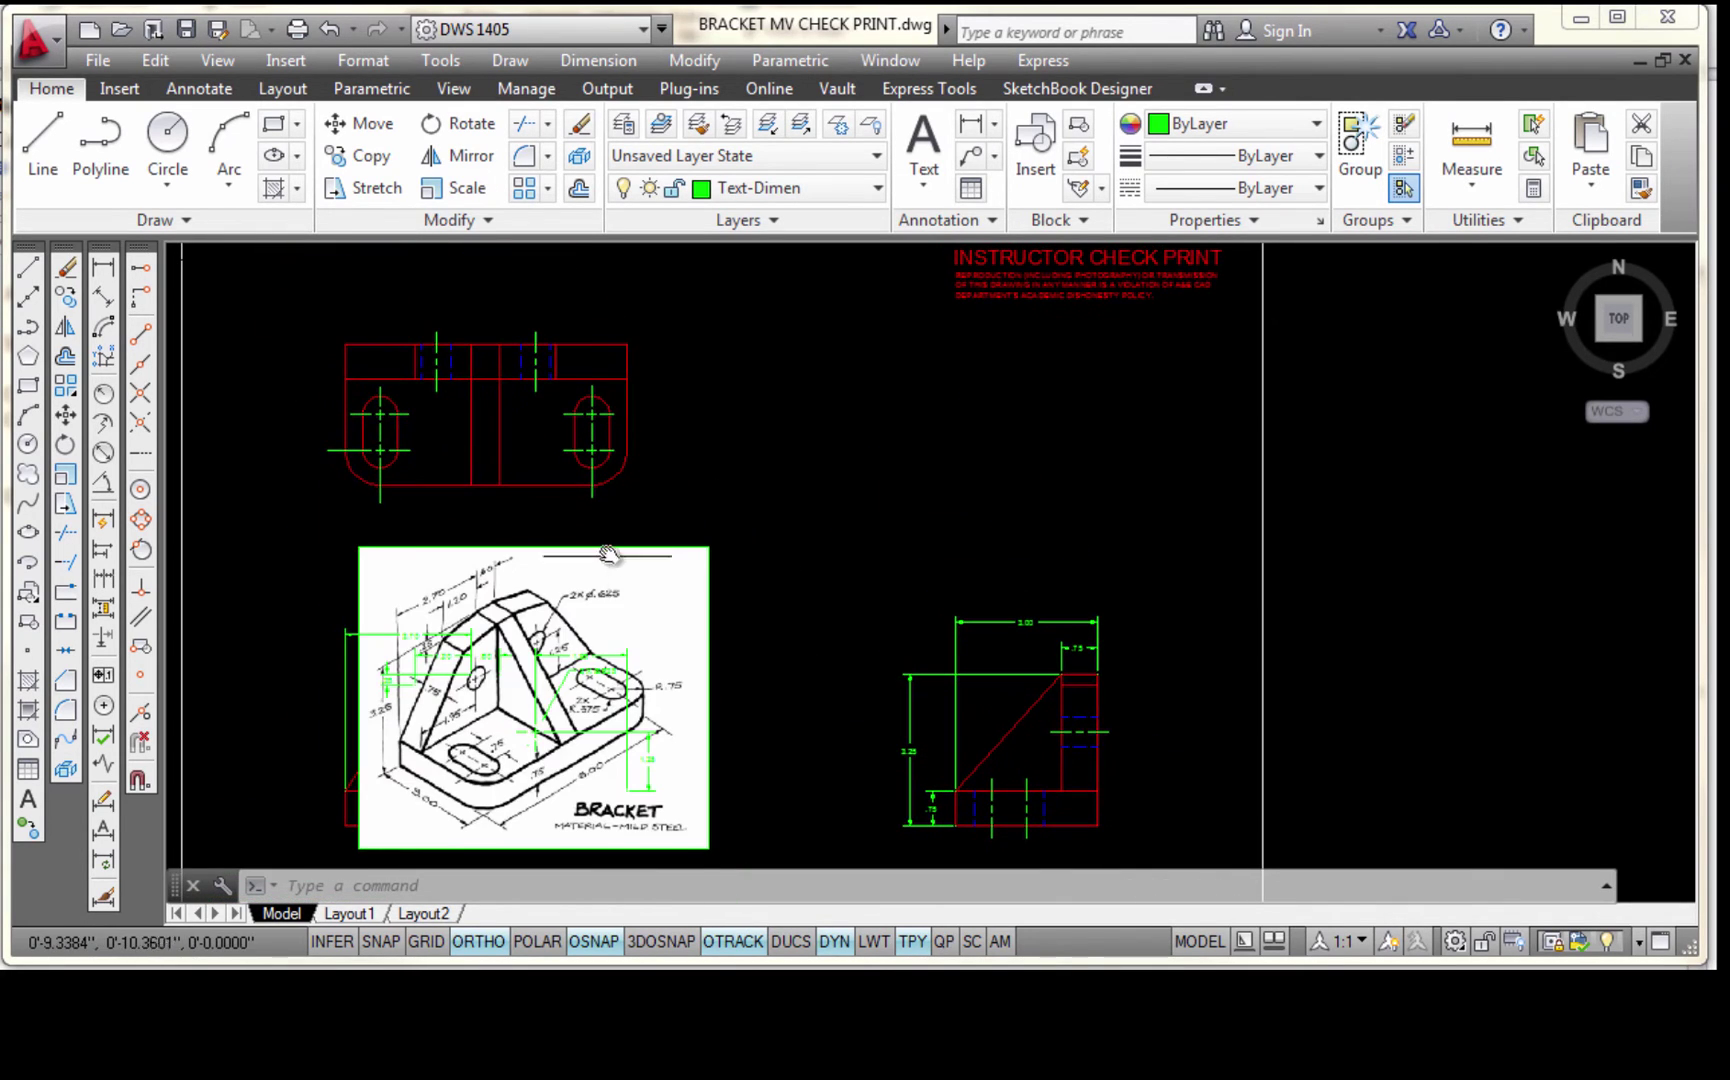
{"action": "left_click", "coordinate": [580, 598]}
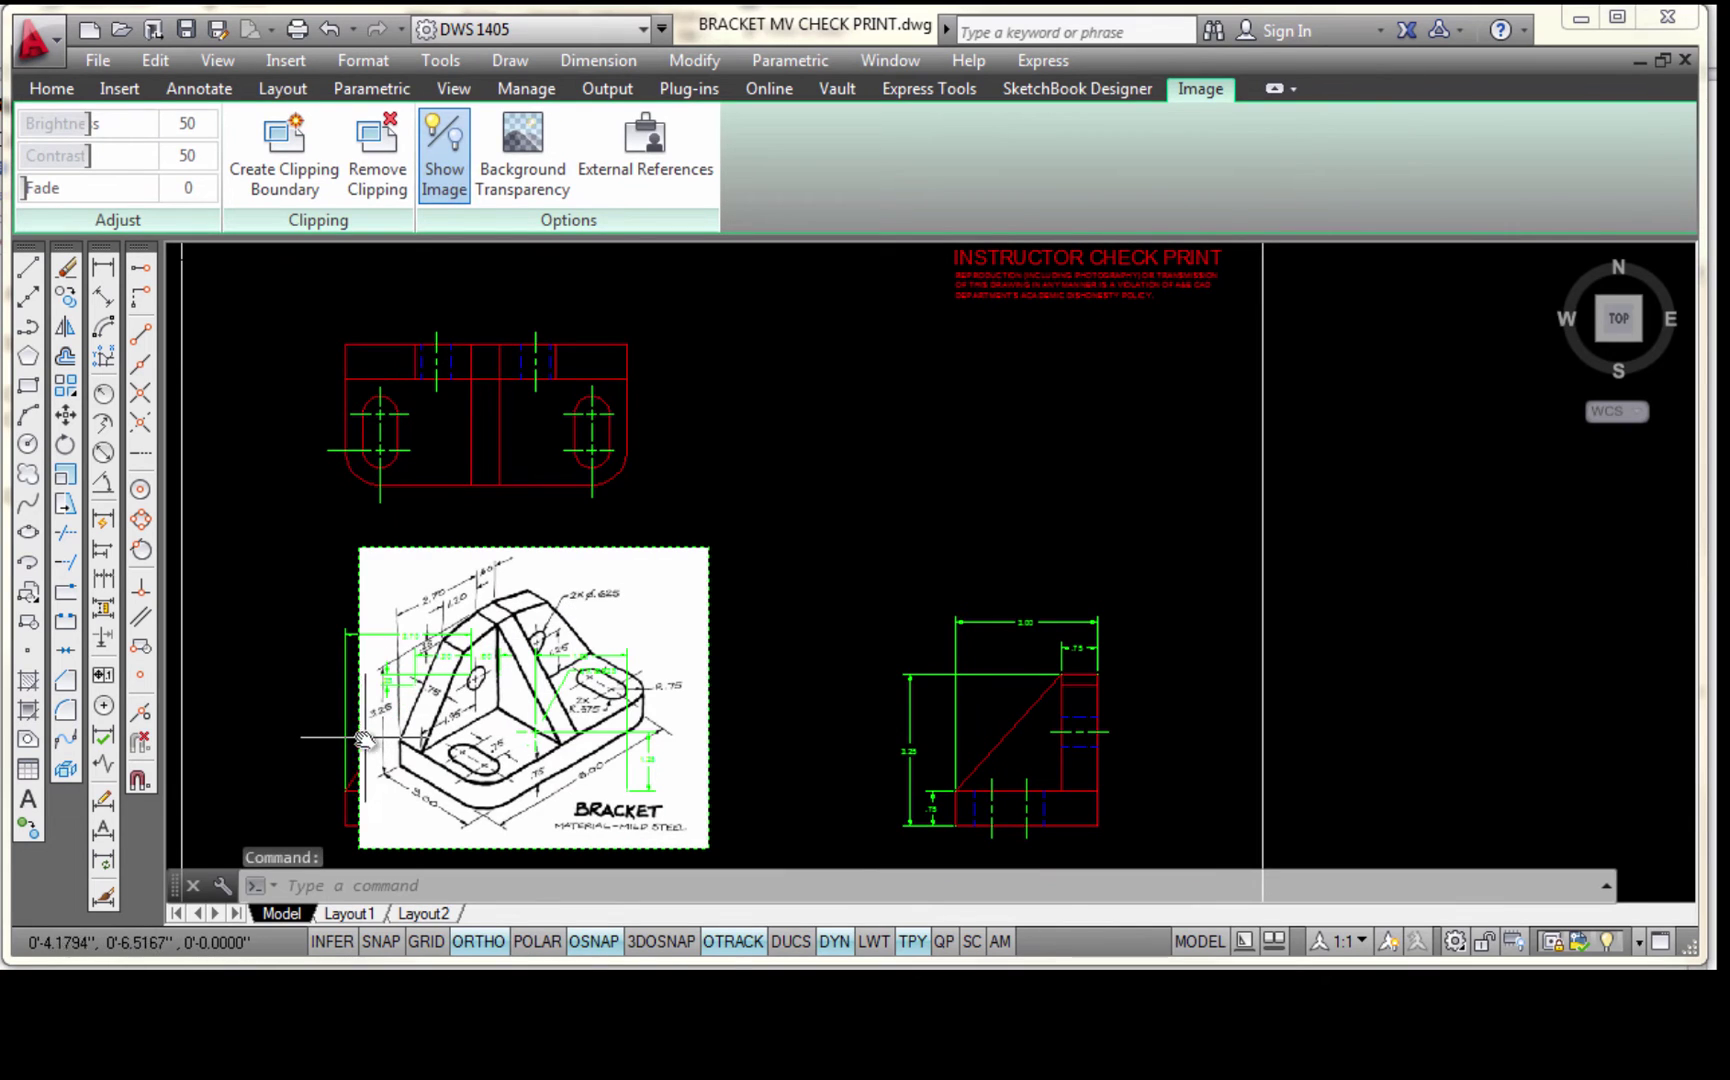
{"action": "left_click_drag", "start_coordinate": [357, 738], "coordinate": [672, 451]}
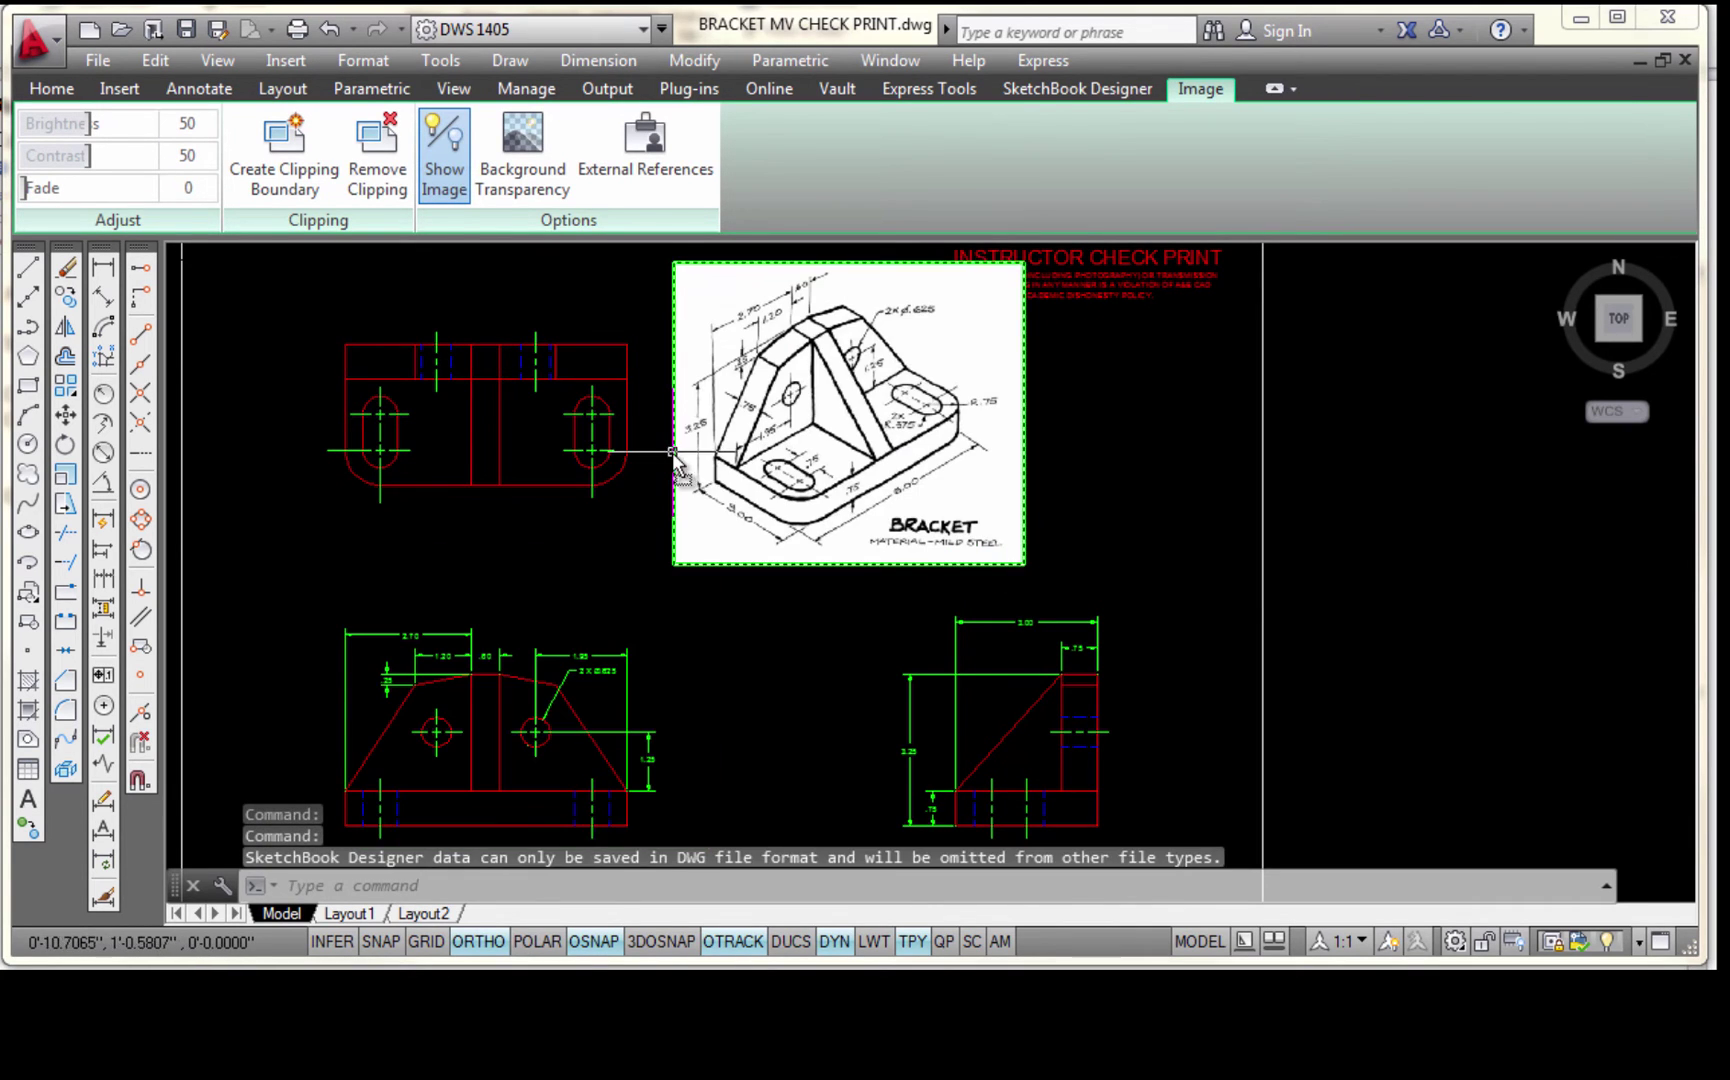
Add a radius dimension to the top view's lower-left rounded corner, with its text outside the outline, below and left of the arc
{"action": "scroll", "coordinate": [560, 491], "scroll_direction": "up", "scroll_amount": 5}
{"action": "mouse_move", "coordinate": [618, 494]}
{"action": "middle_mouse_down"}
{"action": "mouse_move", "coordinate": [757, 645]}
{"action": "mouse_move", "coordinate": [927, 722]}
{"action": "mouse_move", "coordinate": [1072, 645]}
{"action": "mouse_move", "coordinate": [1070, 629]}
{"action": "middle_mouse_up"}
{"action": "scroll", "coordinate": [1070, 629], "scroll_direction": "down", "scroll_amount": 2}
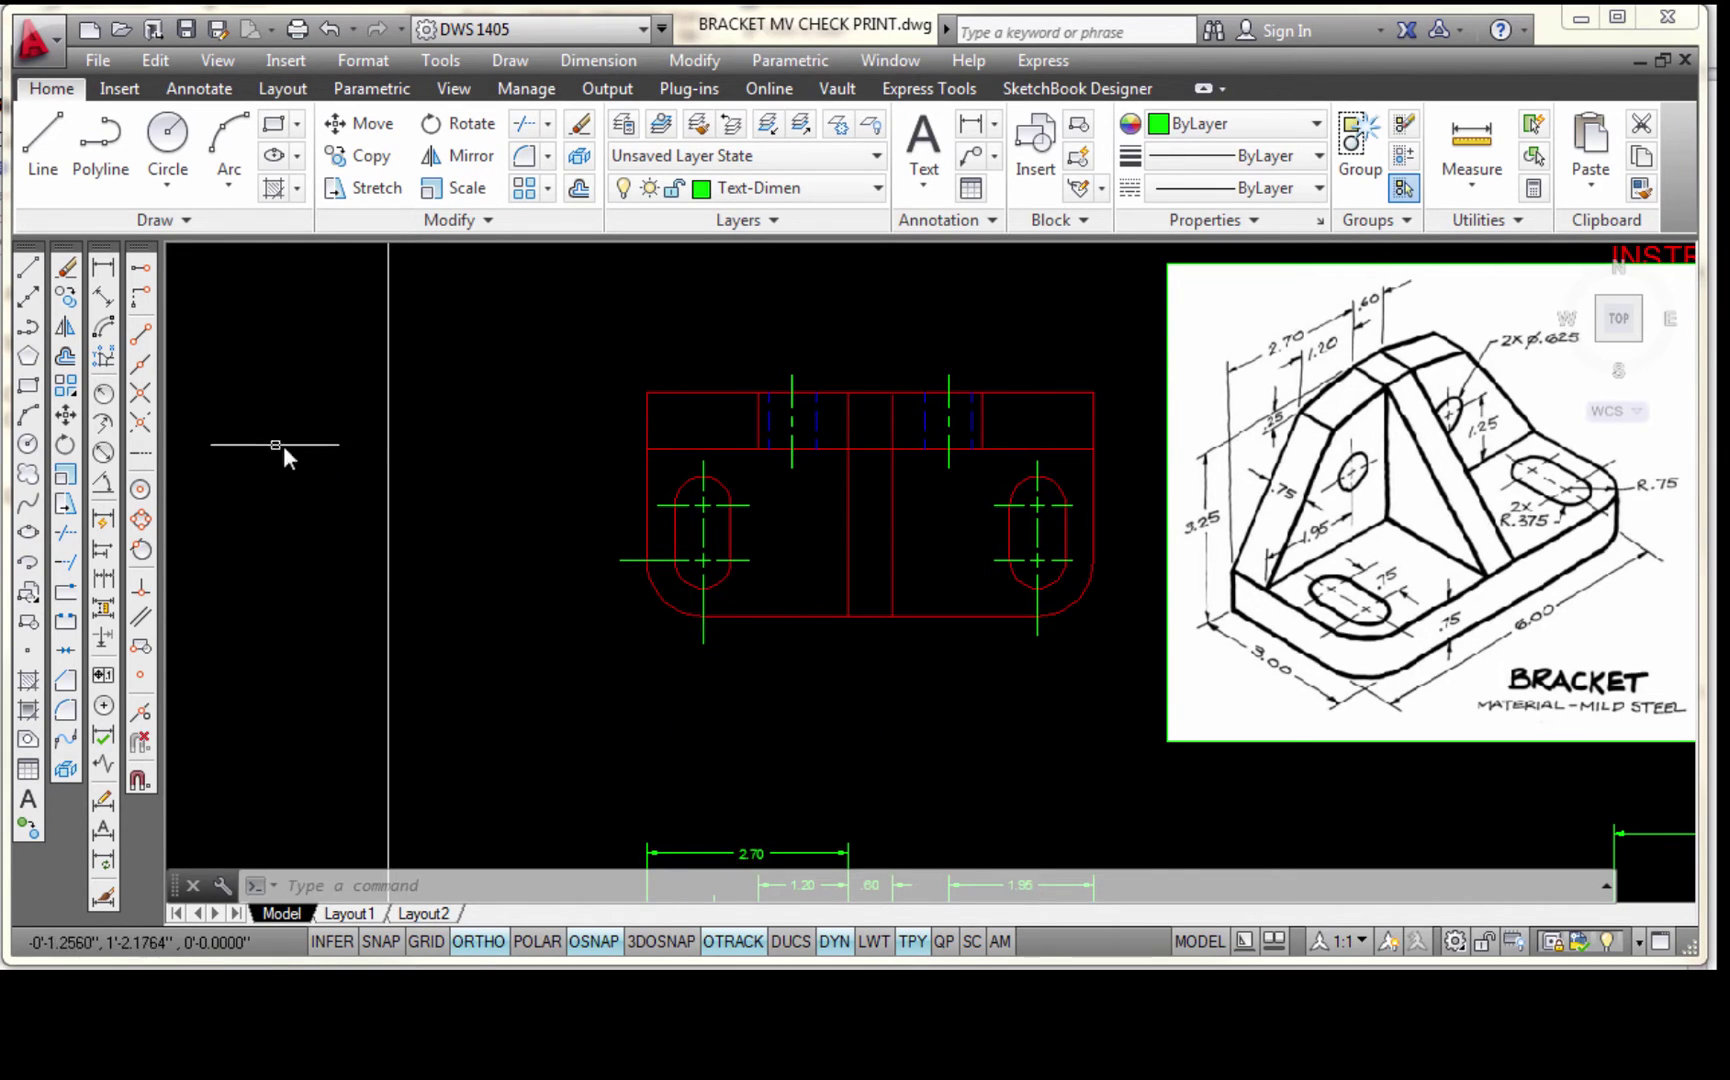
{"action": "left_click", "coordinate": [104, 398]}
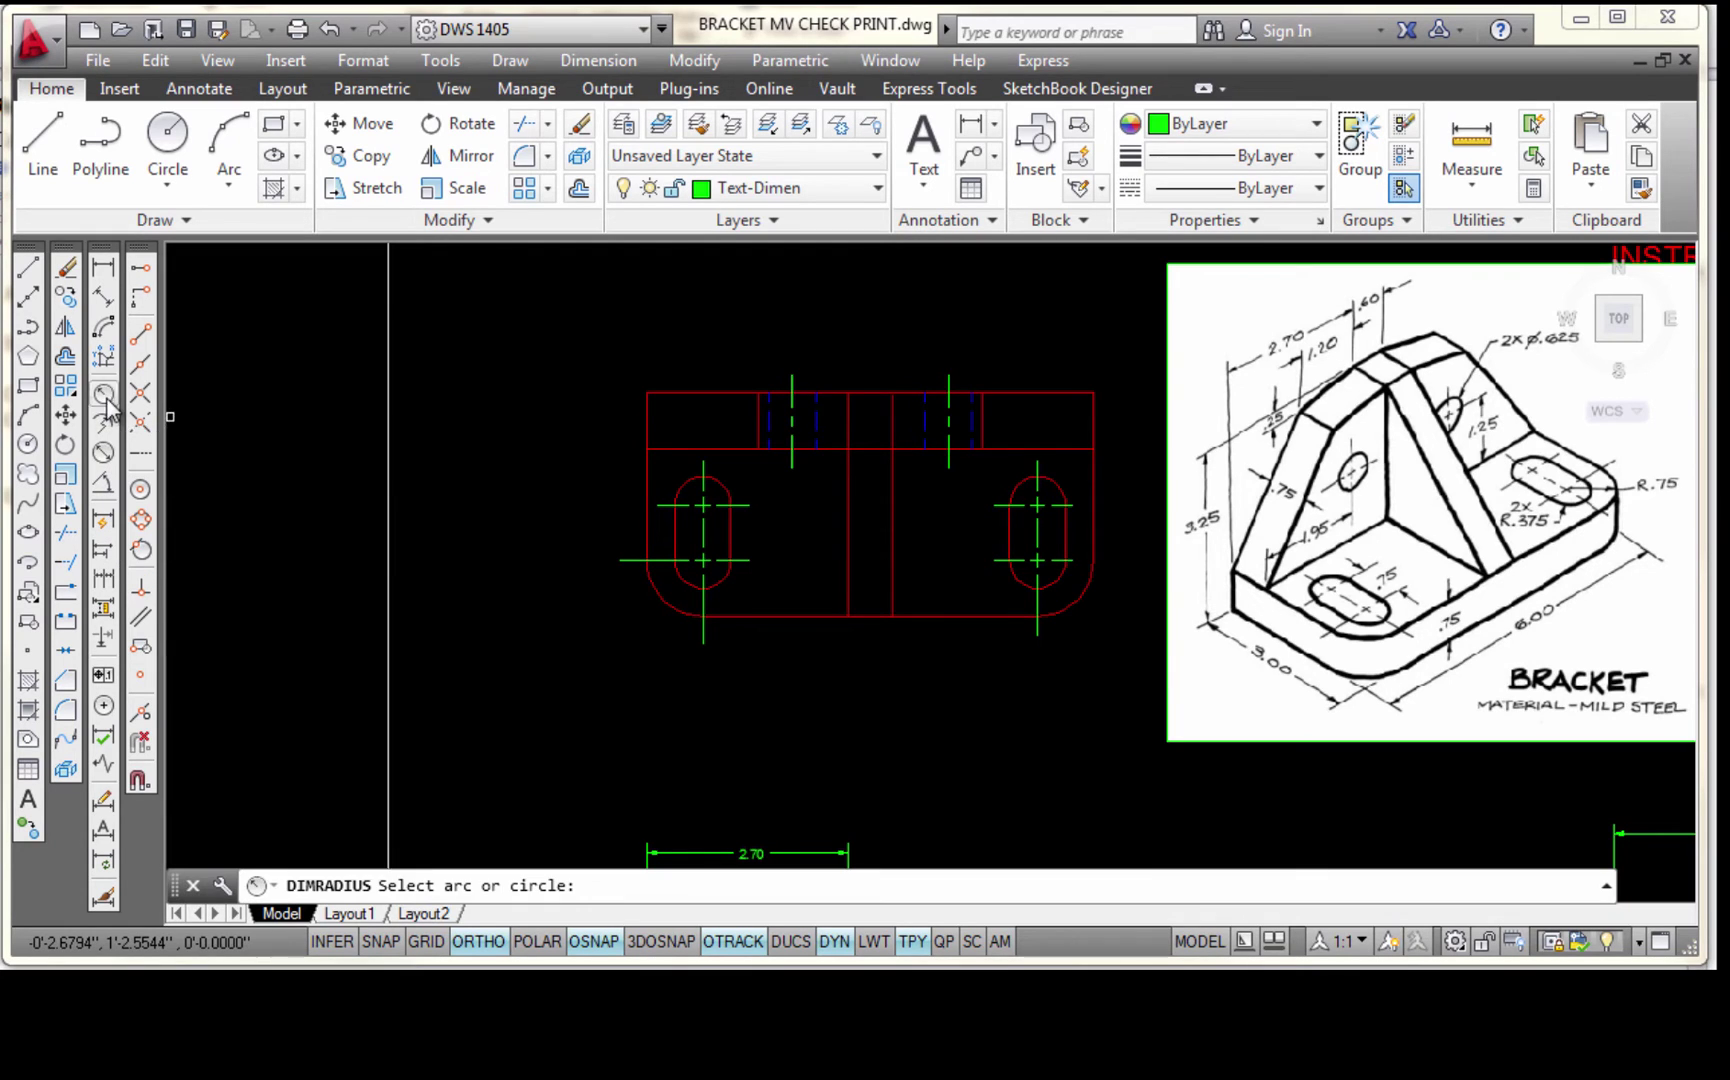
{"action": "left_click", "coordinate": [664, 605]}
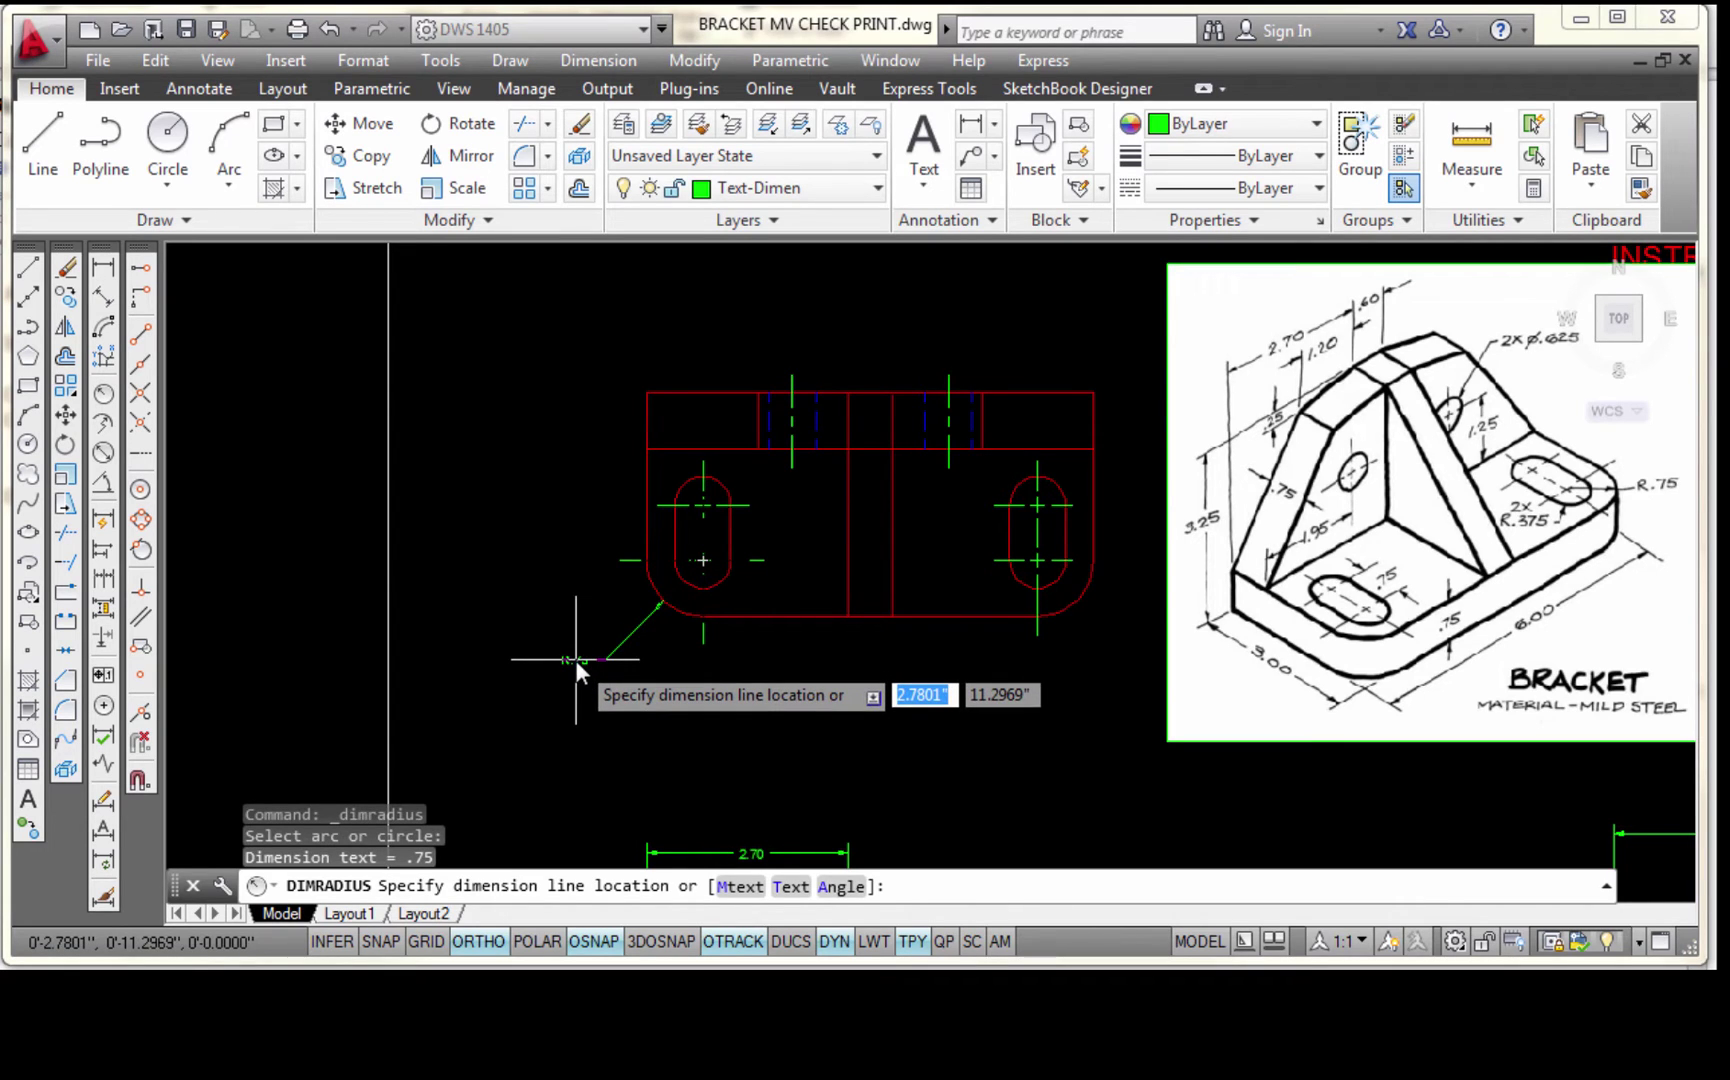
{"action": "left_click", "coordinate": [574, 660]}
Change the corner radius dimension's style to ASME LARGE RADII
{"action": "scroll", "coordinate": [770, 560], "scroll_direction": "up", "scroll_amount": 4}
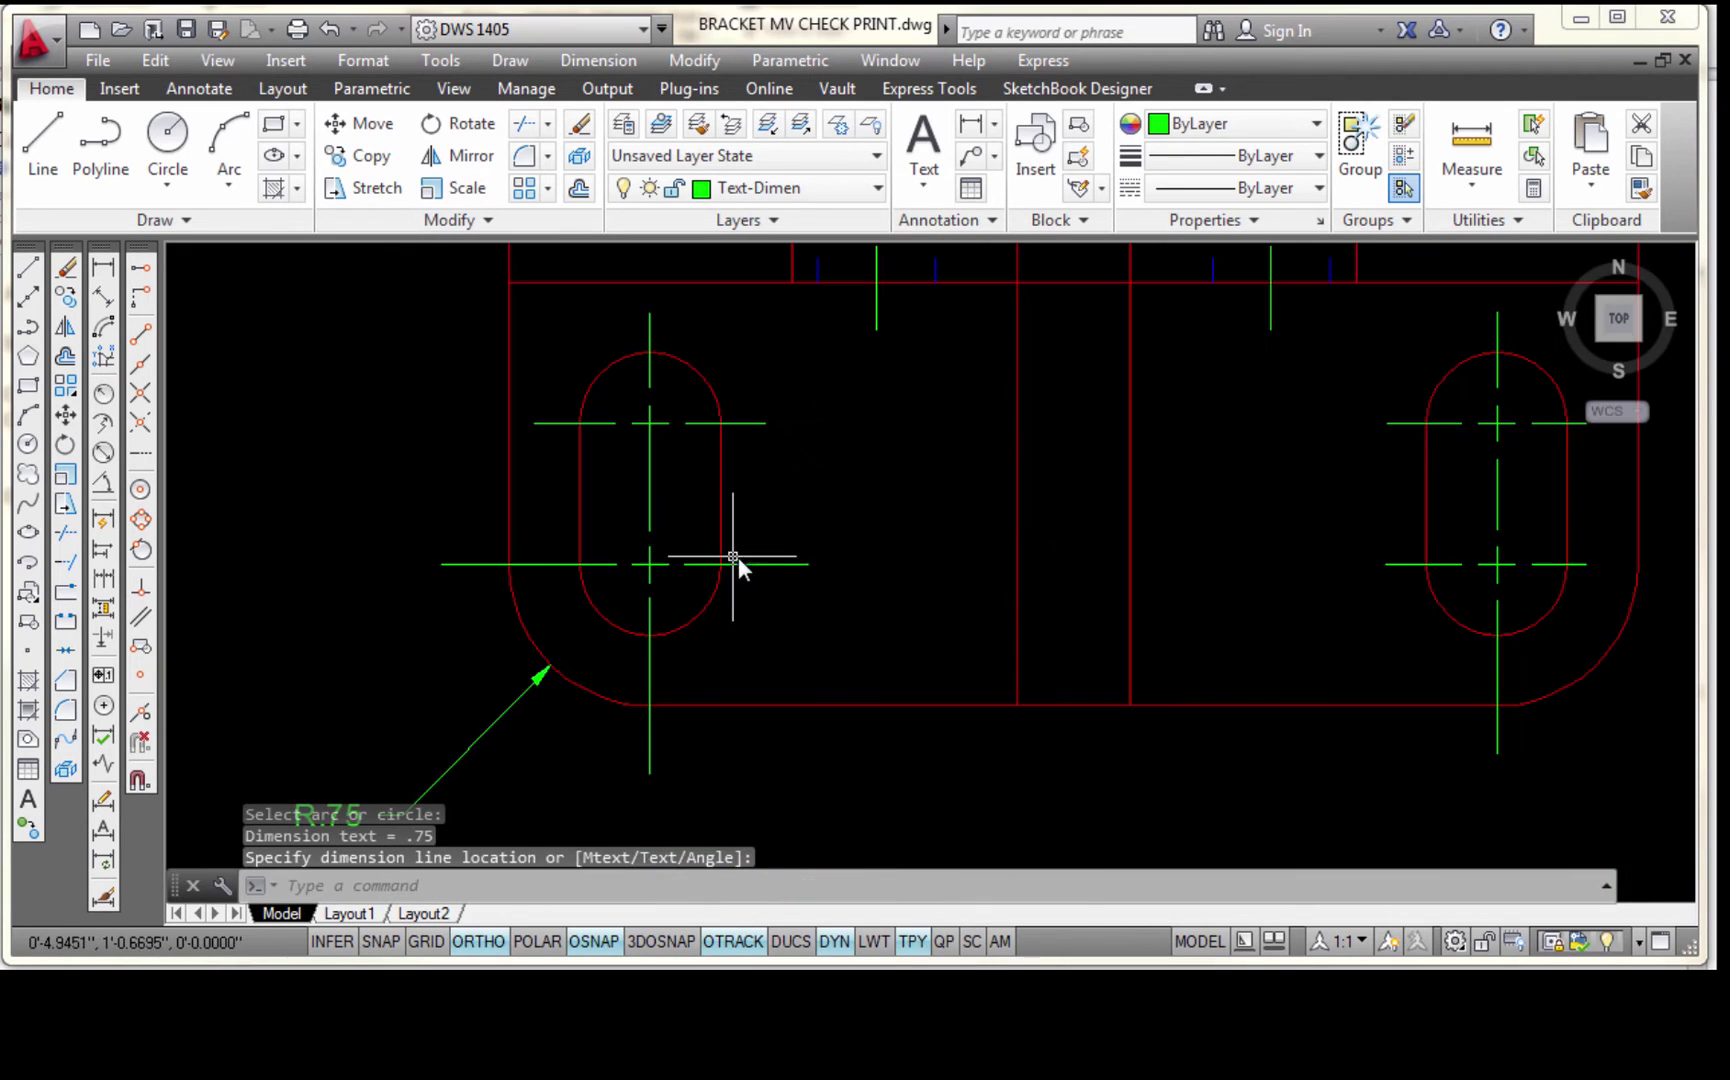
{"action": "mouse_move", "coordinate": [782, 594]}
{"action": "middle_mouse_down"}
{"action": "mouse_move", "coordinate": [1143, 463]}
{"action": "mouse_move", "coordinate": [1112, 544]}
{"action": "middle_mouse_up"}
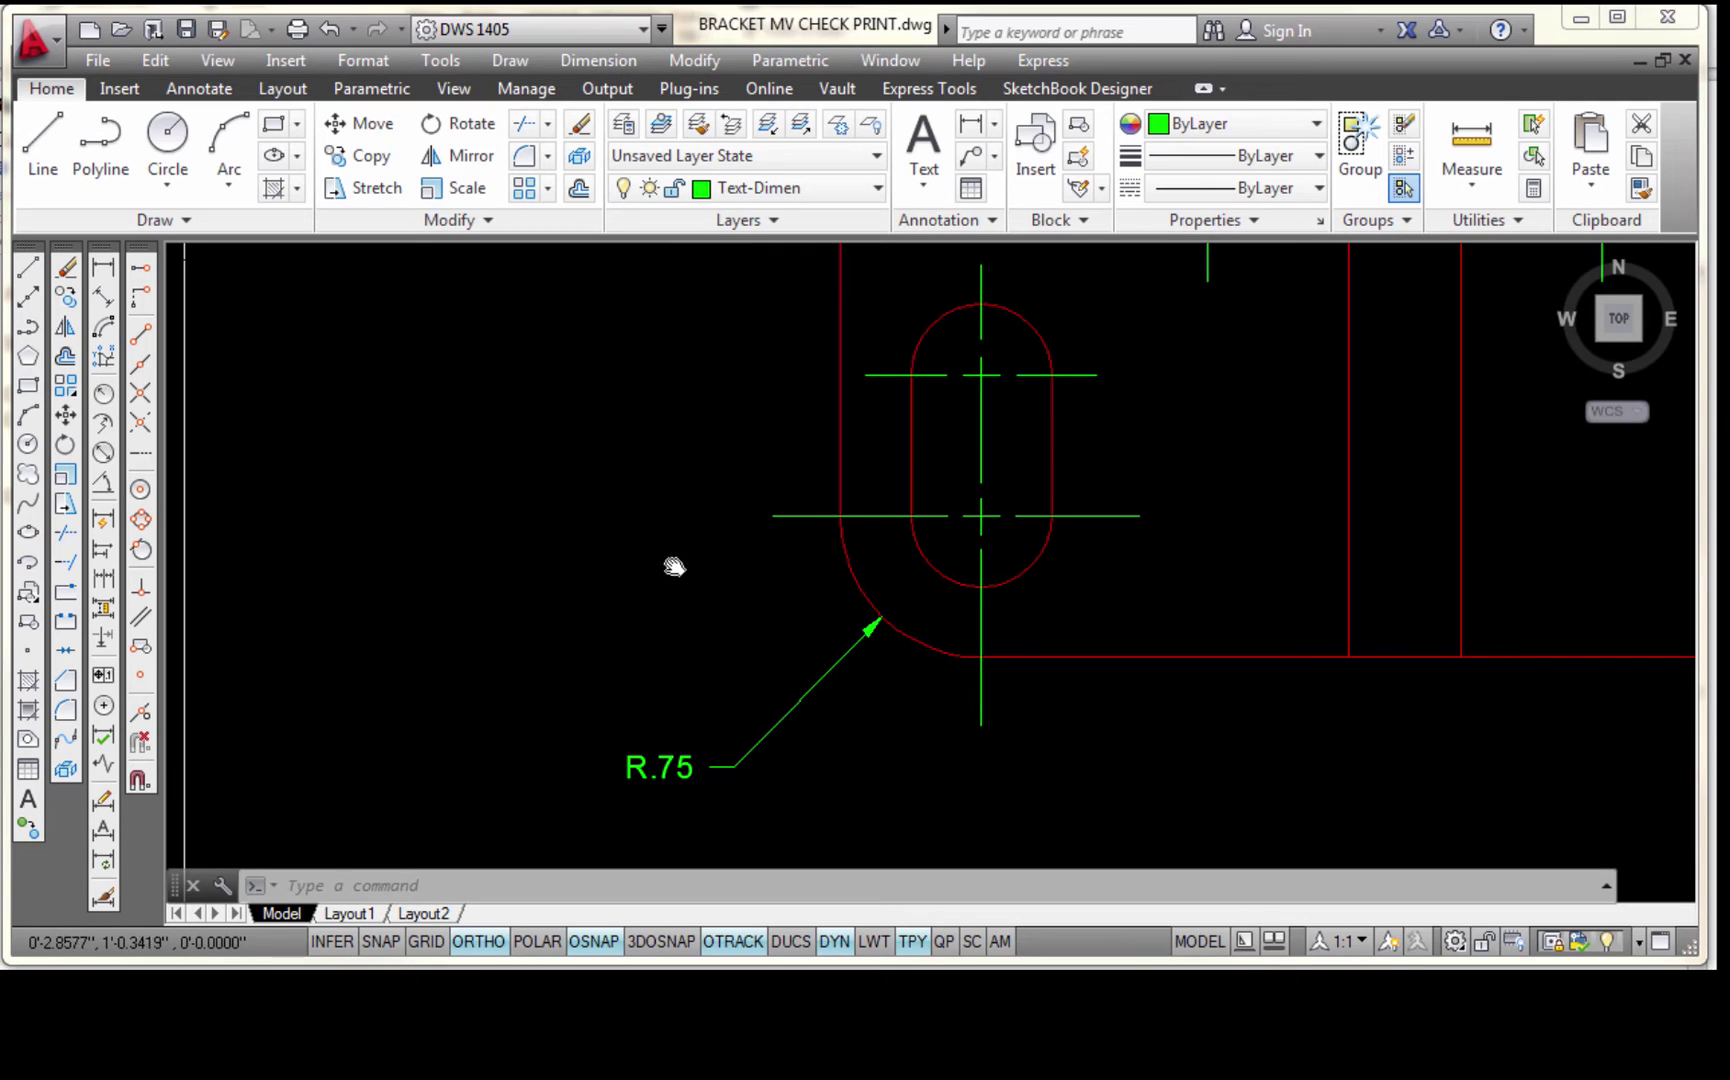
{"action": "left_click", "coordinate": [787, 712]}
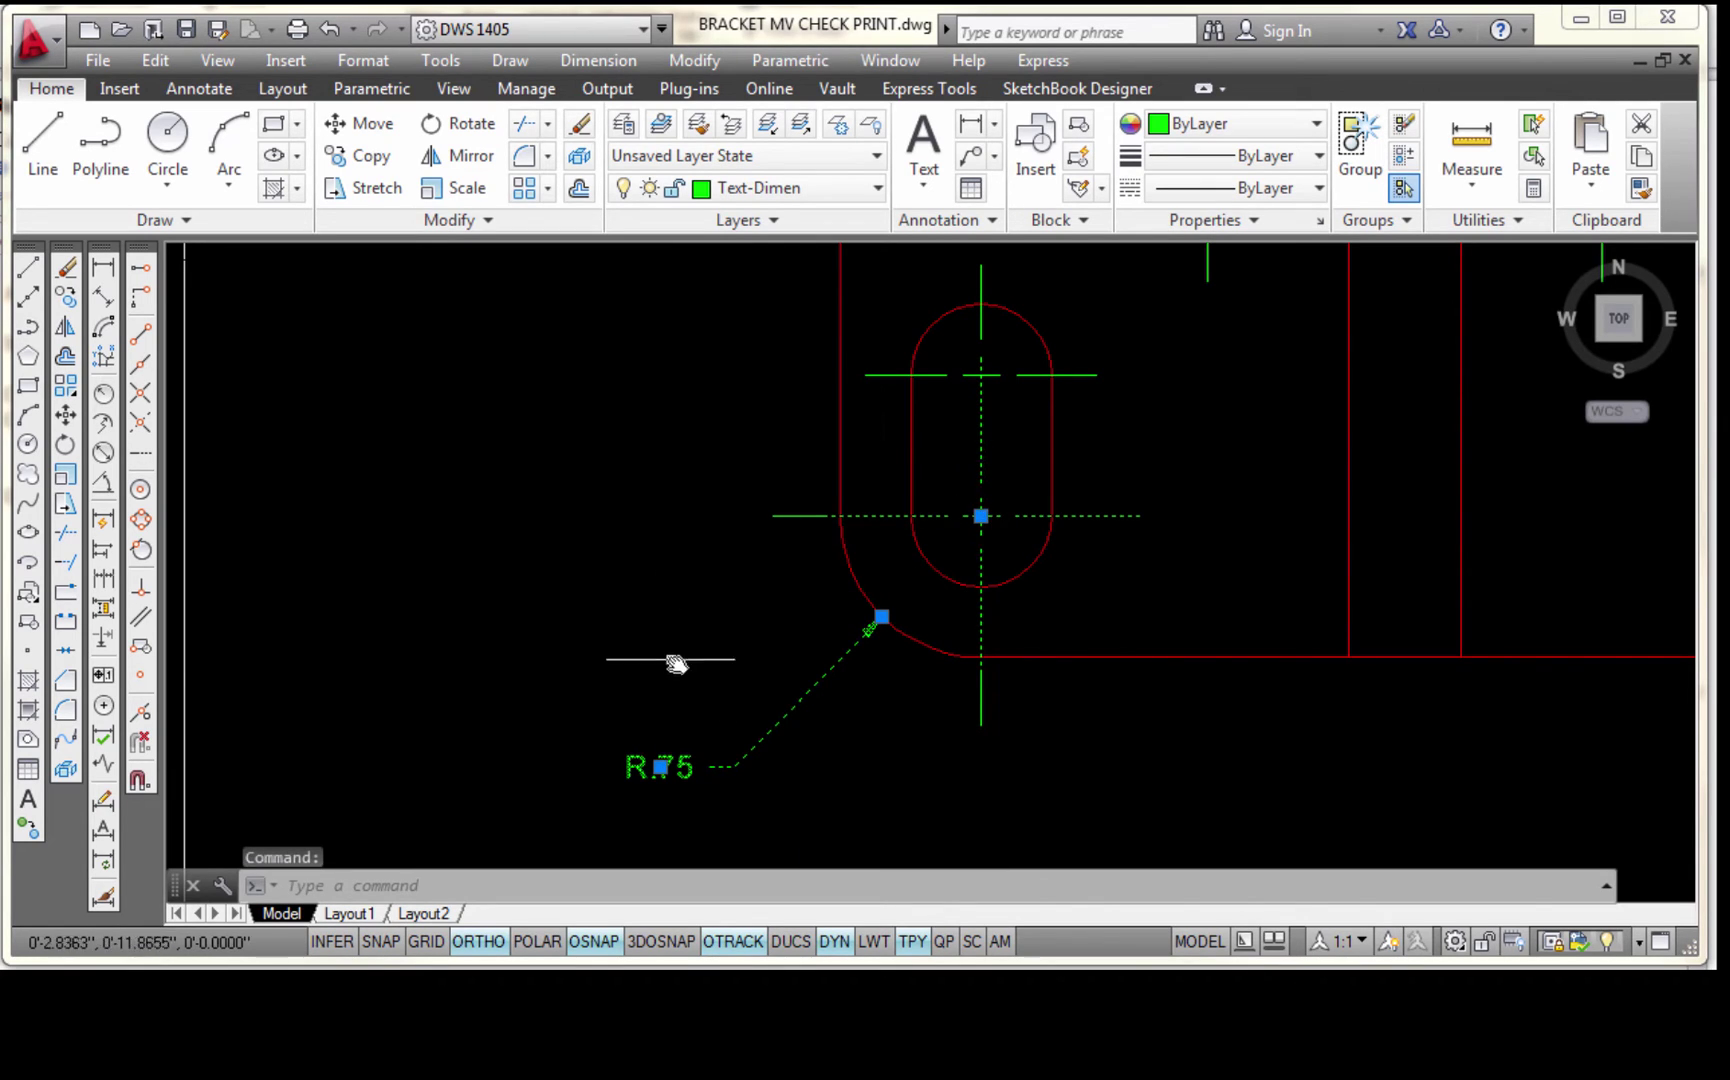
{"action": "left_click", "coordinate": [199, 89]}
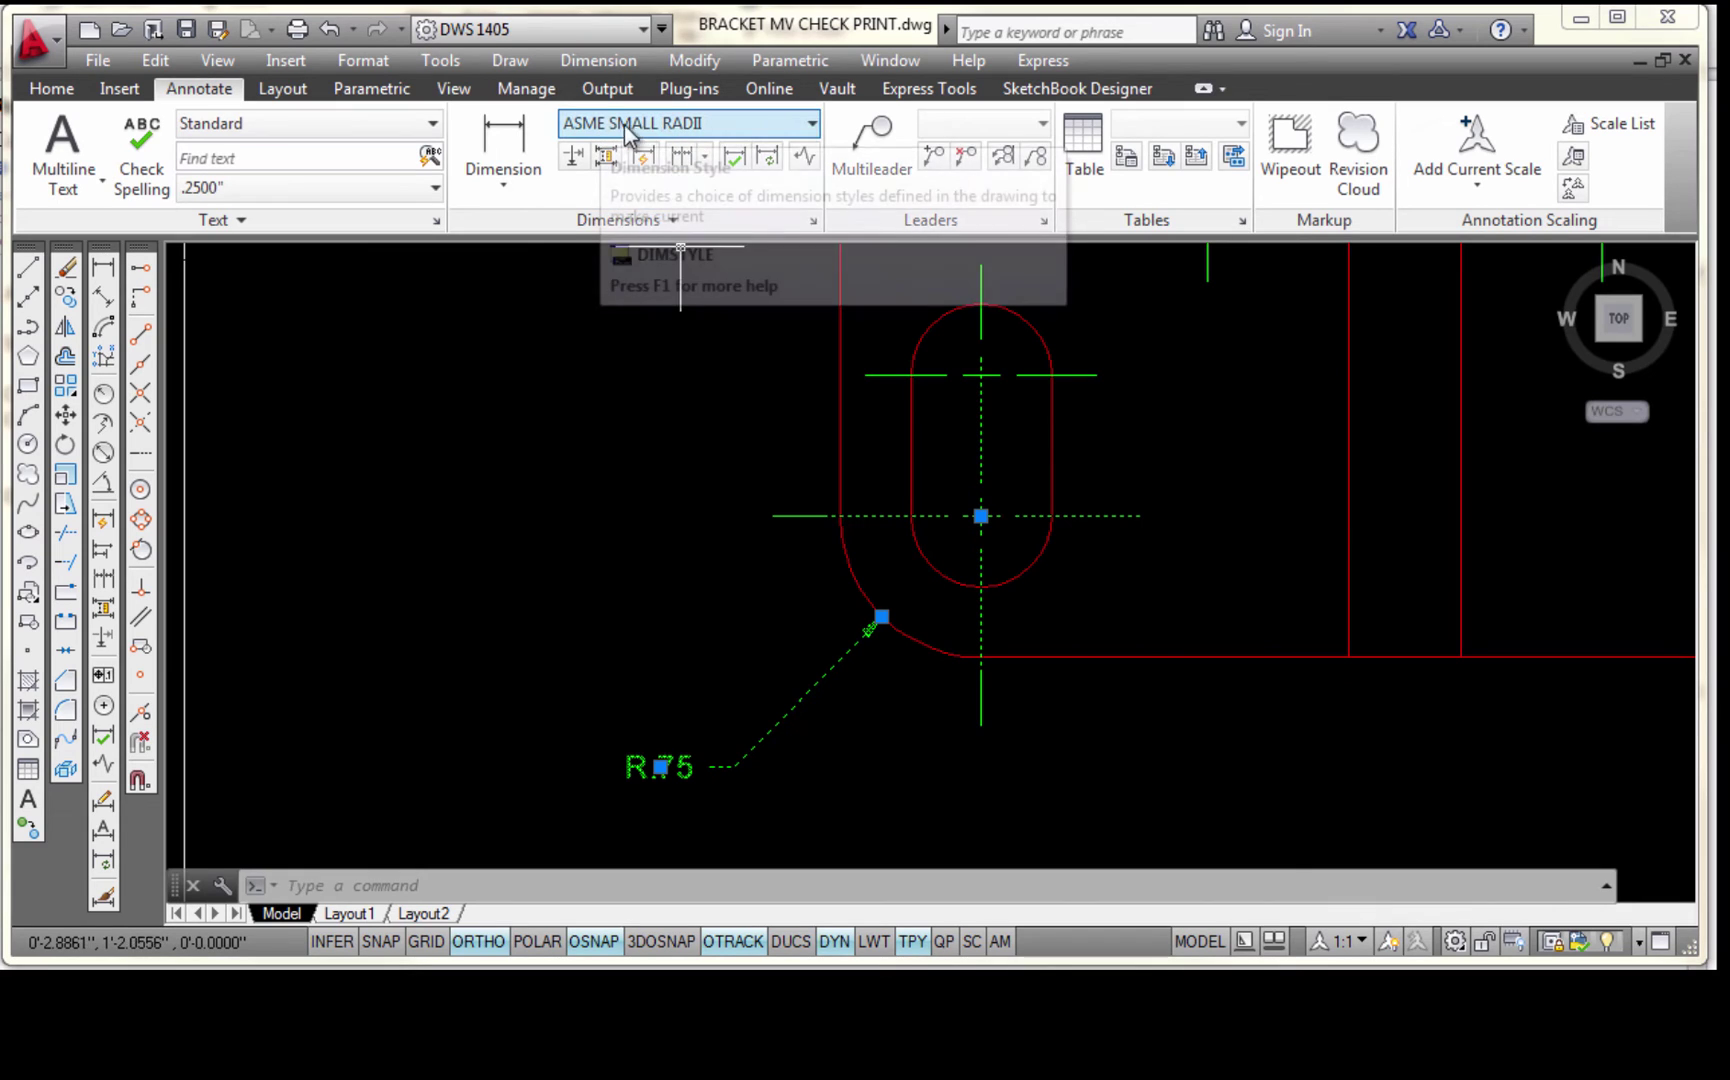
{"action": "left_click", "coordinate": [812, 124]}
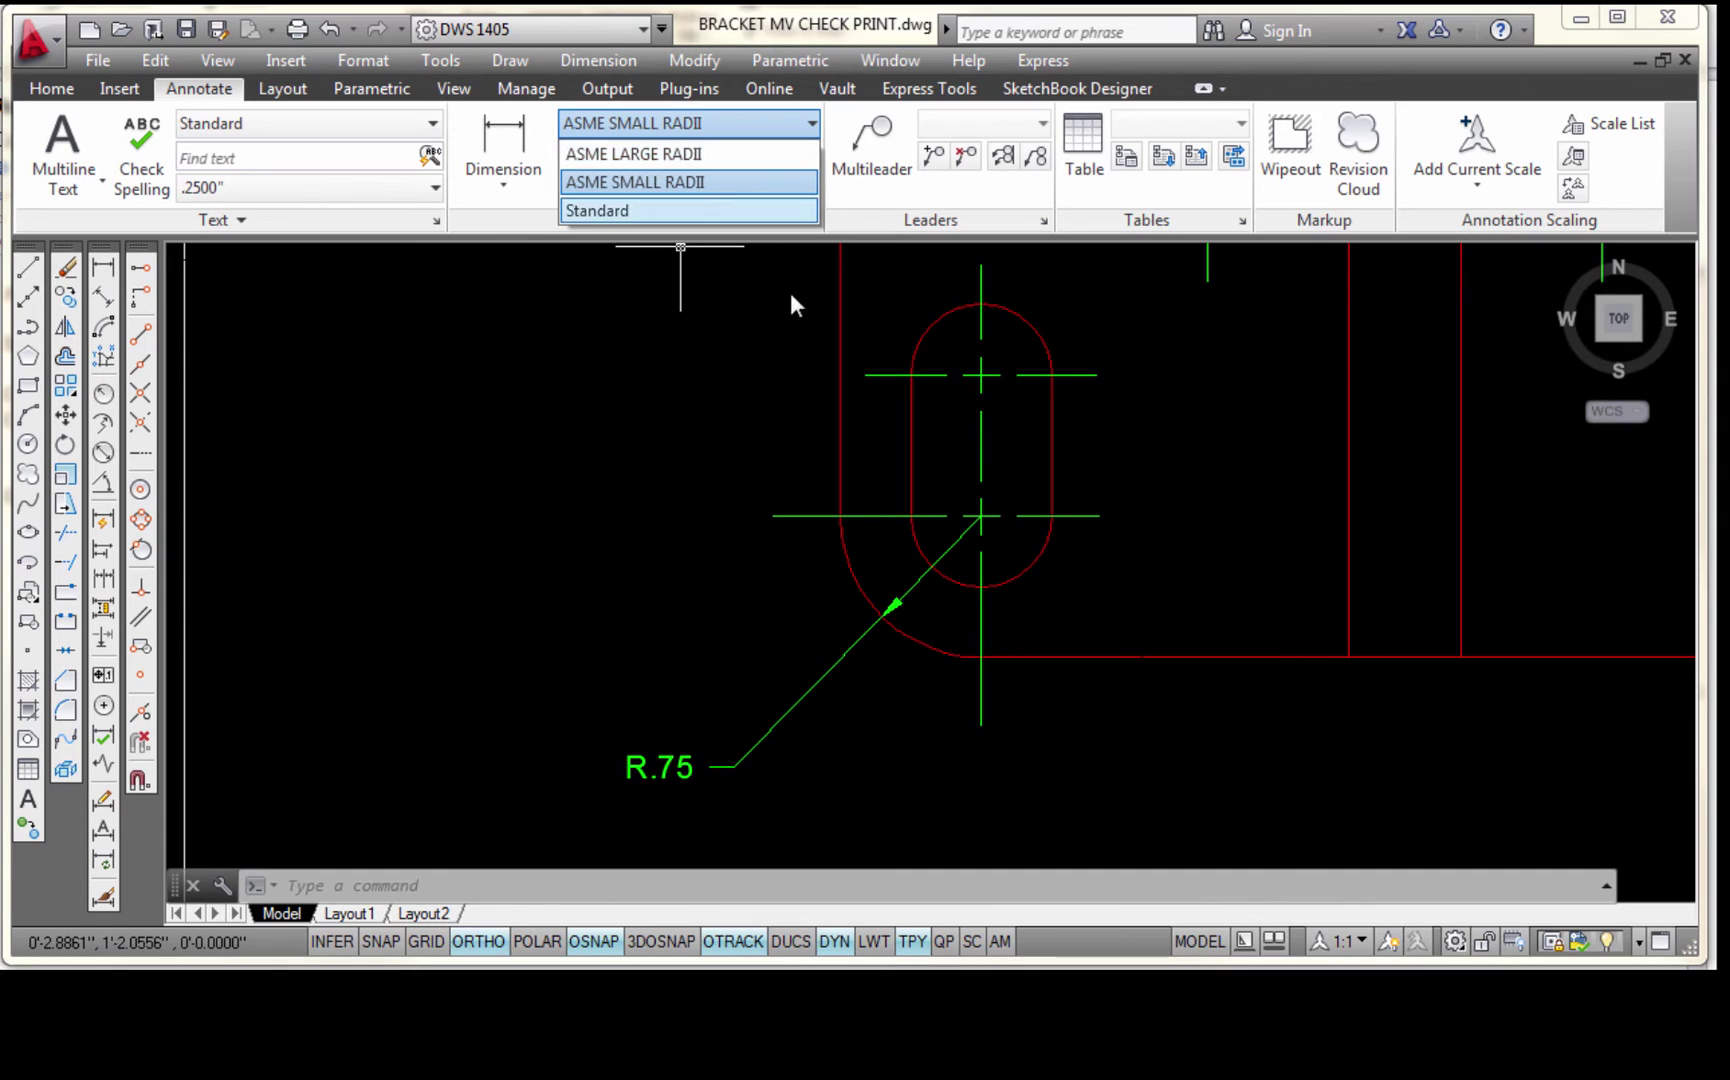
{"action": "left_click", "coordinate": [668, 154]}
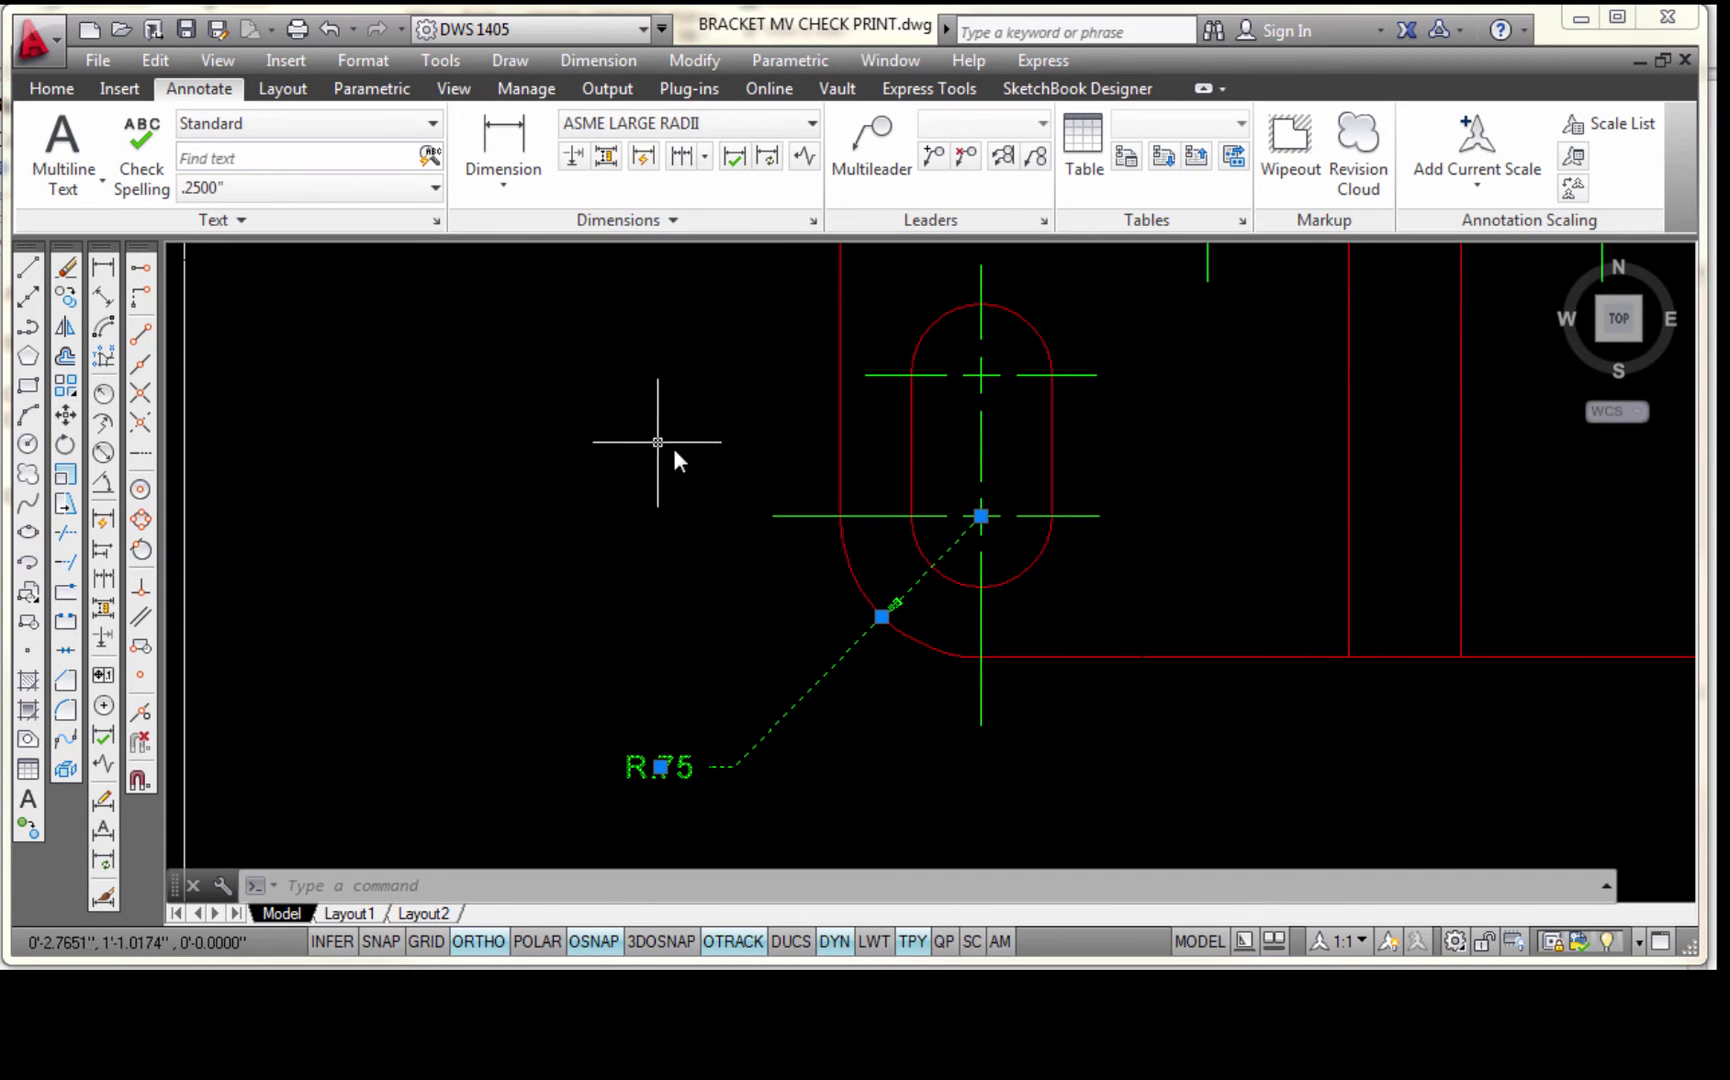
{"action": "key", "text": "Escape"}
{"action": "scroll", "coordinate": [703, 477], "scroll_direction": "down", "scroll_amount": 2}
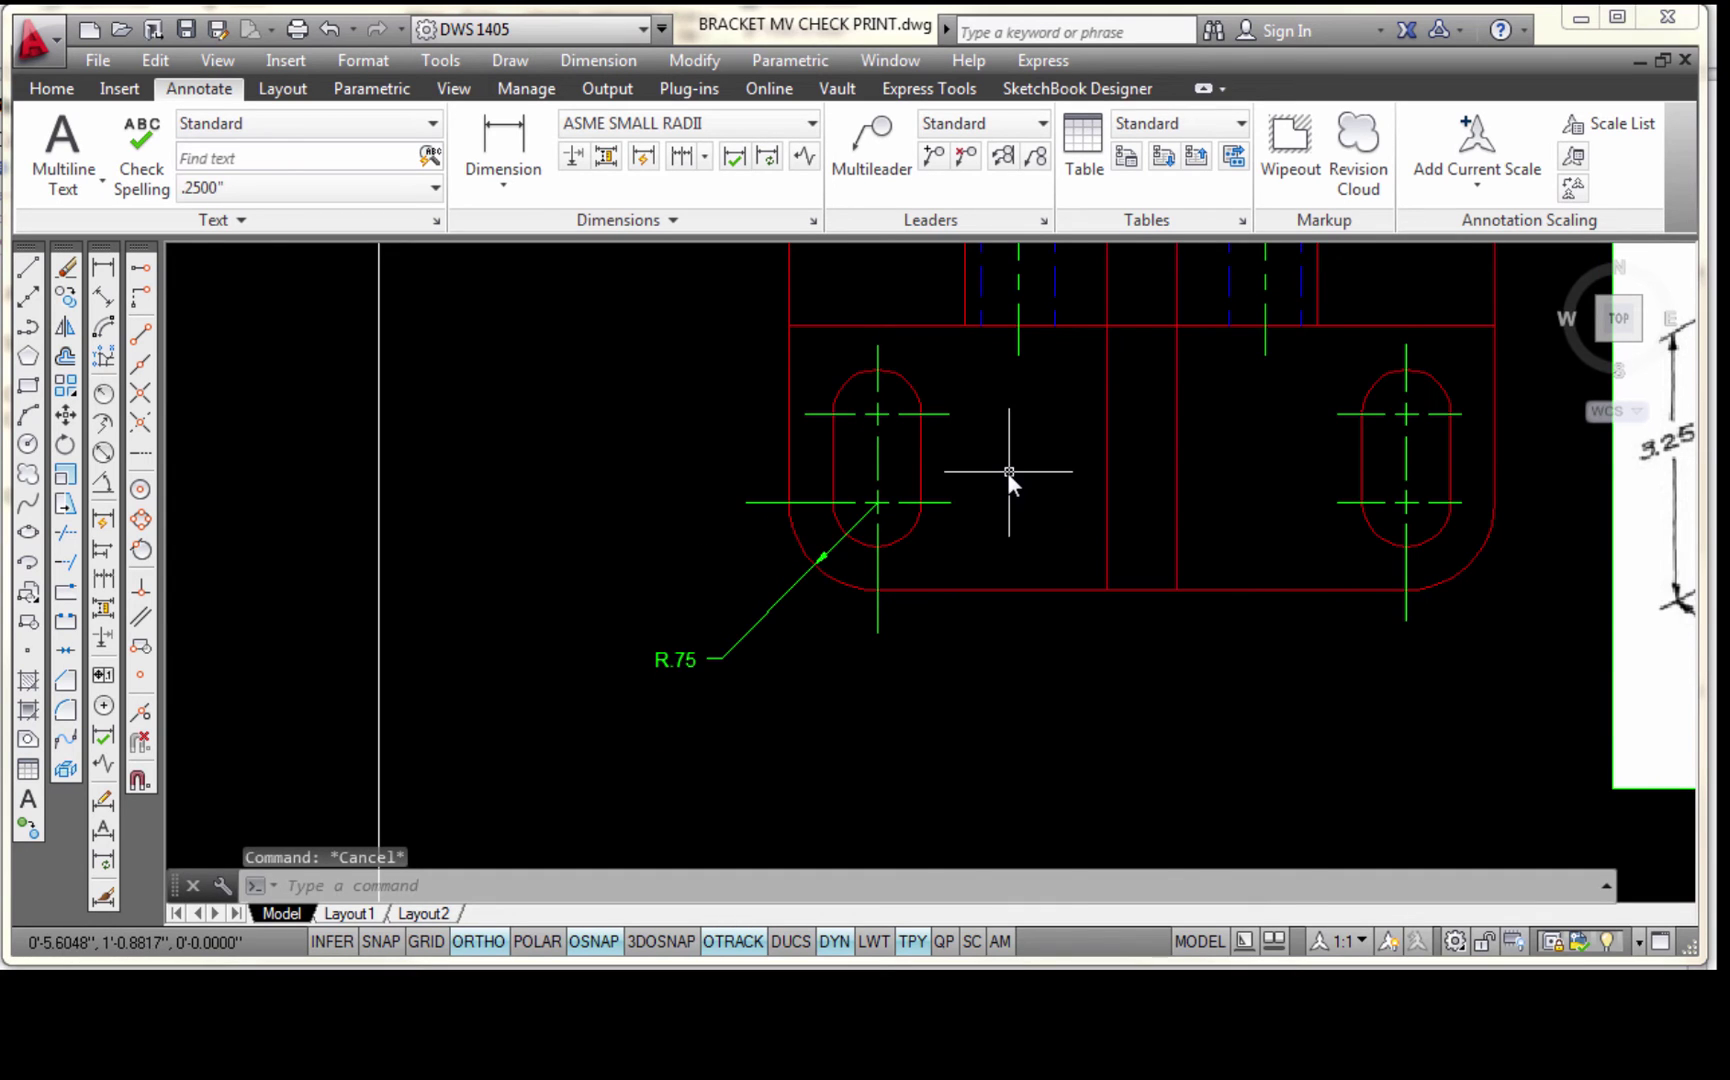
Add a vertical linear dimension between the two arc centerlines of the top view's right slot, placed right of the outline and centered between them
{"action": "scroll", "coordinate": [1008, 472], "scroll_direction": "down", "scroll_amount": 2}
{"action": "middle_click_drag", "start_coordinate": [1337, 430], "coordinate": [1066, 545]}
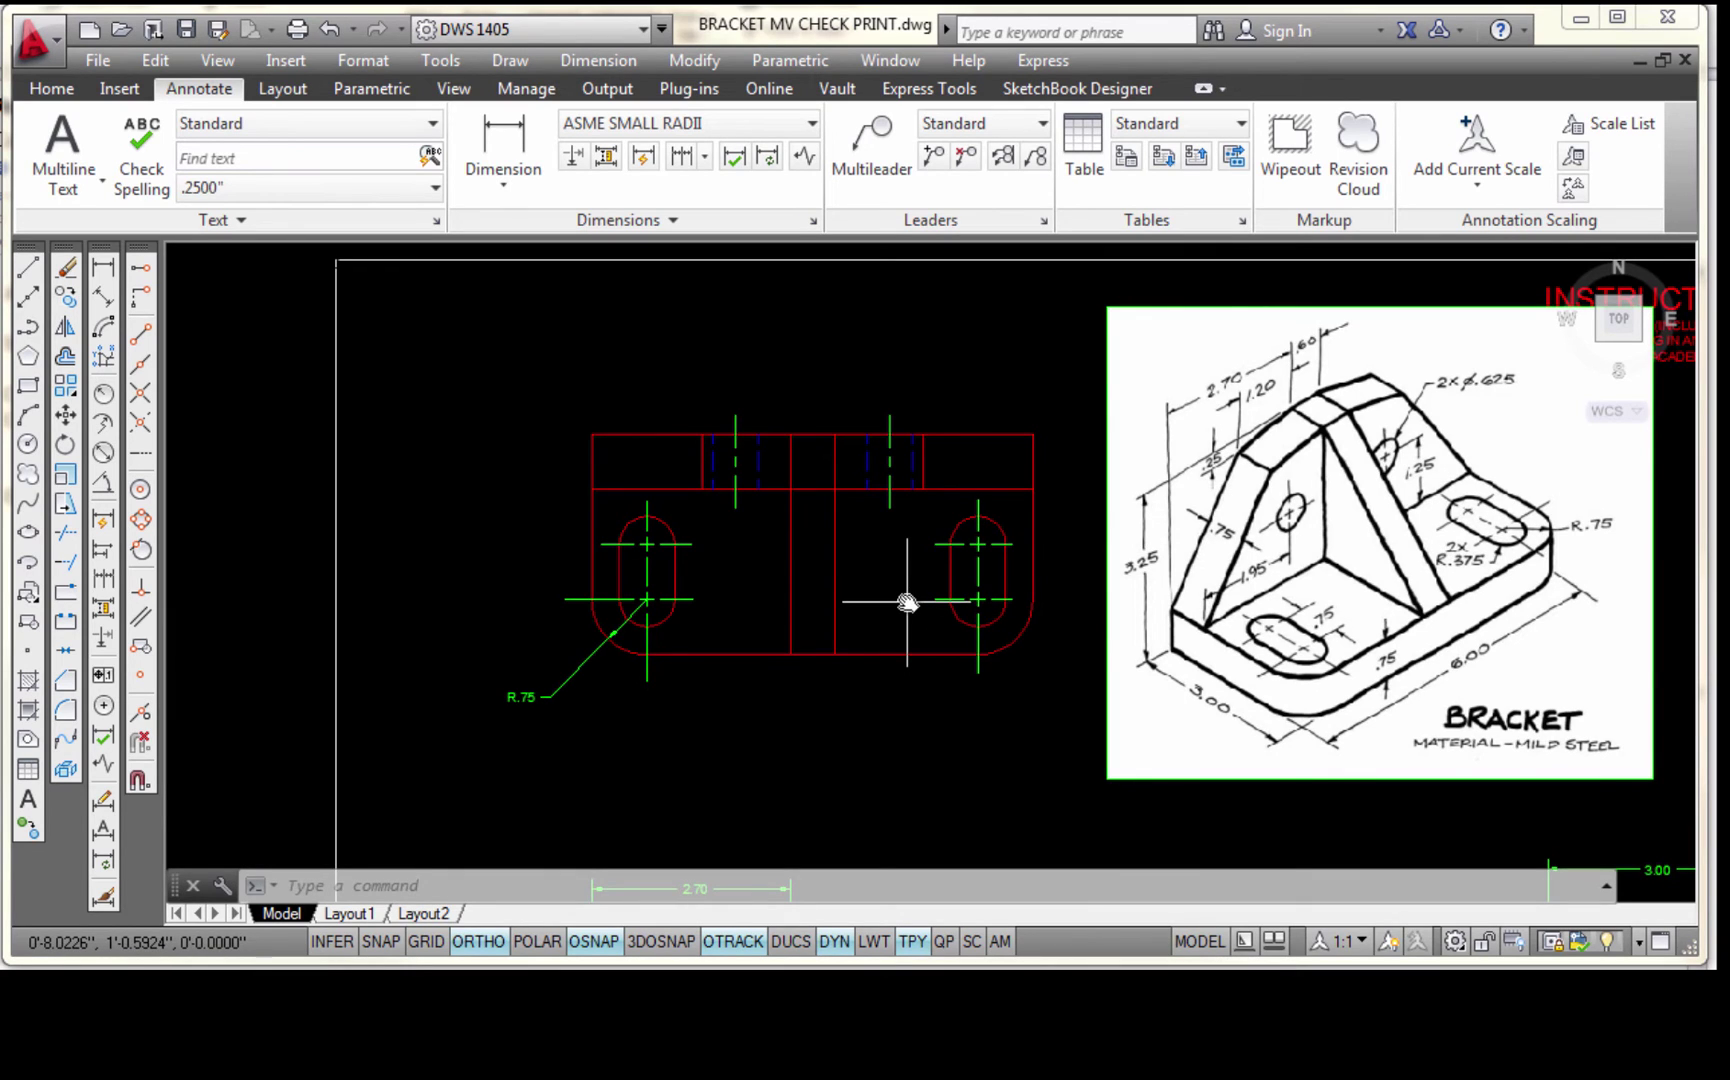
{"action": "scroll", "coordinate": [950, 540], "scroll_direction": "up", "scroll_amount": 5}
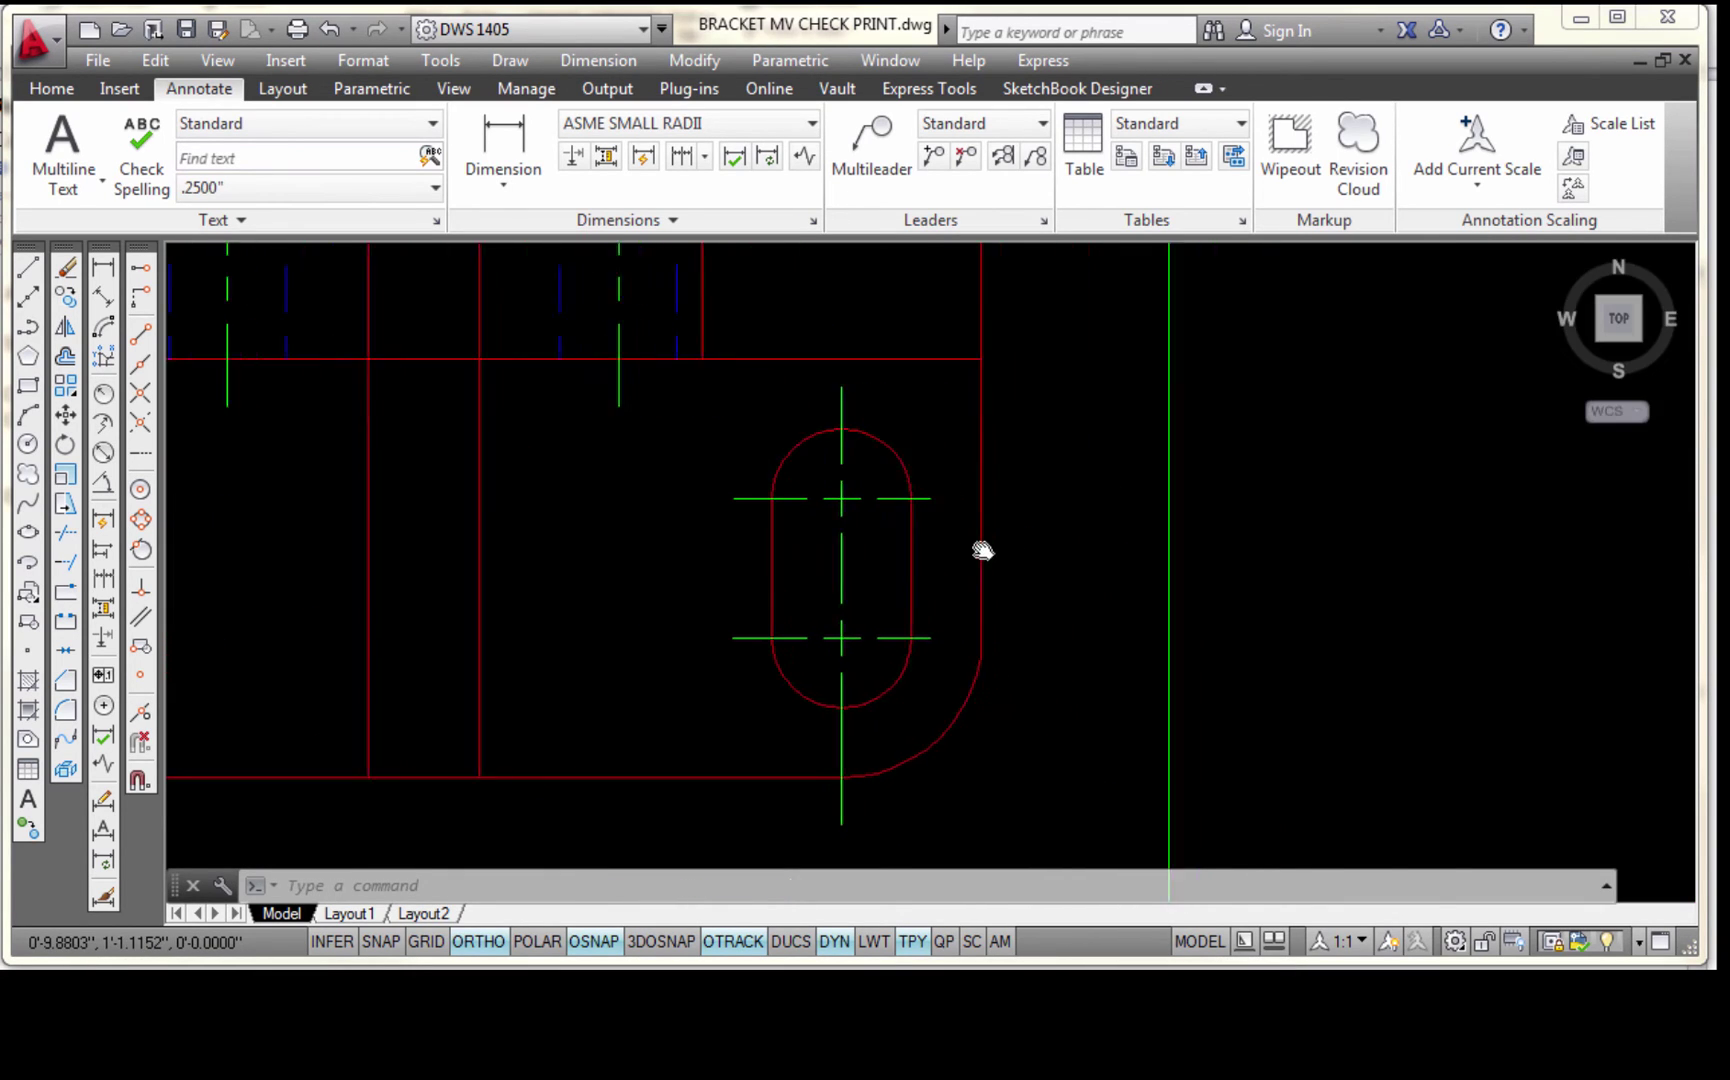
{"action": "middle_click_drag", "start_coordinate": [983, 550], "coordinate": [911, 554]}
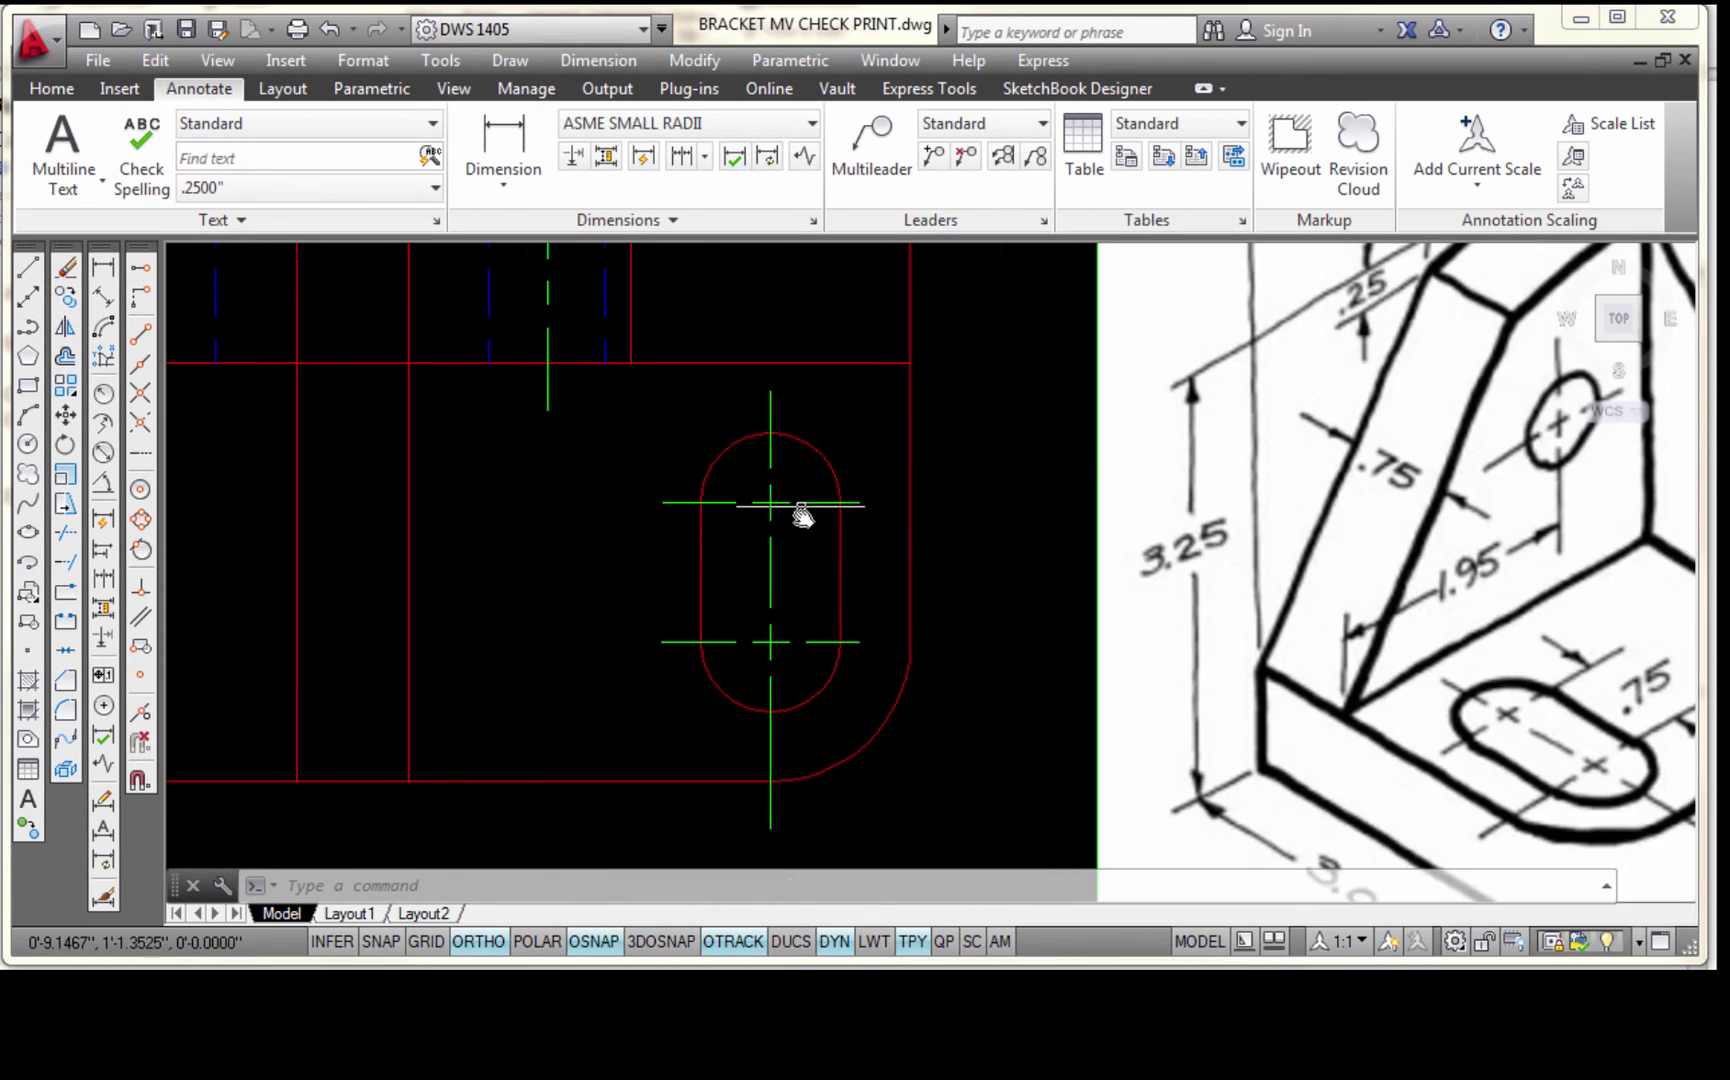
{"action": "left_click", "coordinate": [111, 279]}
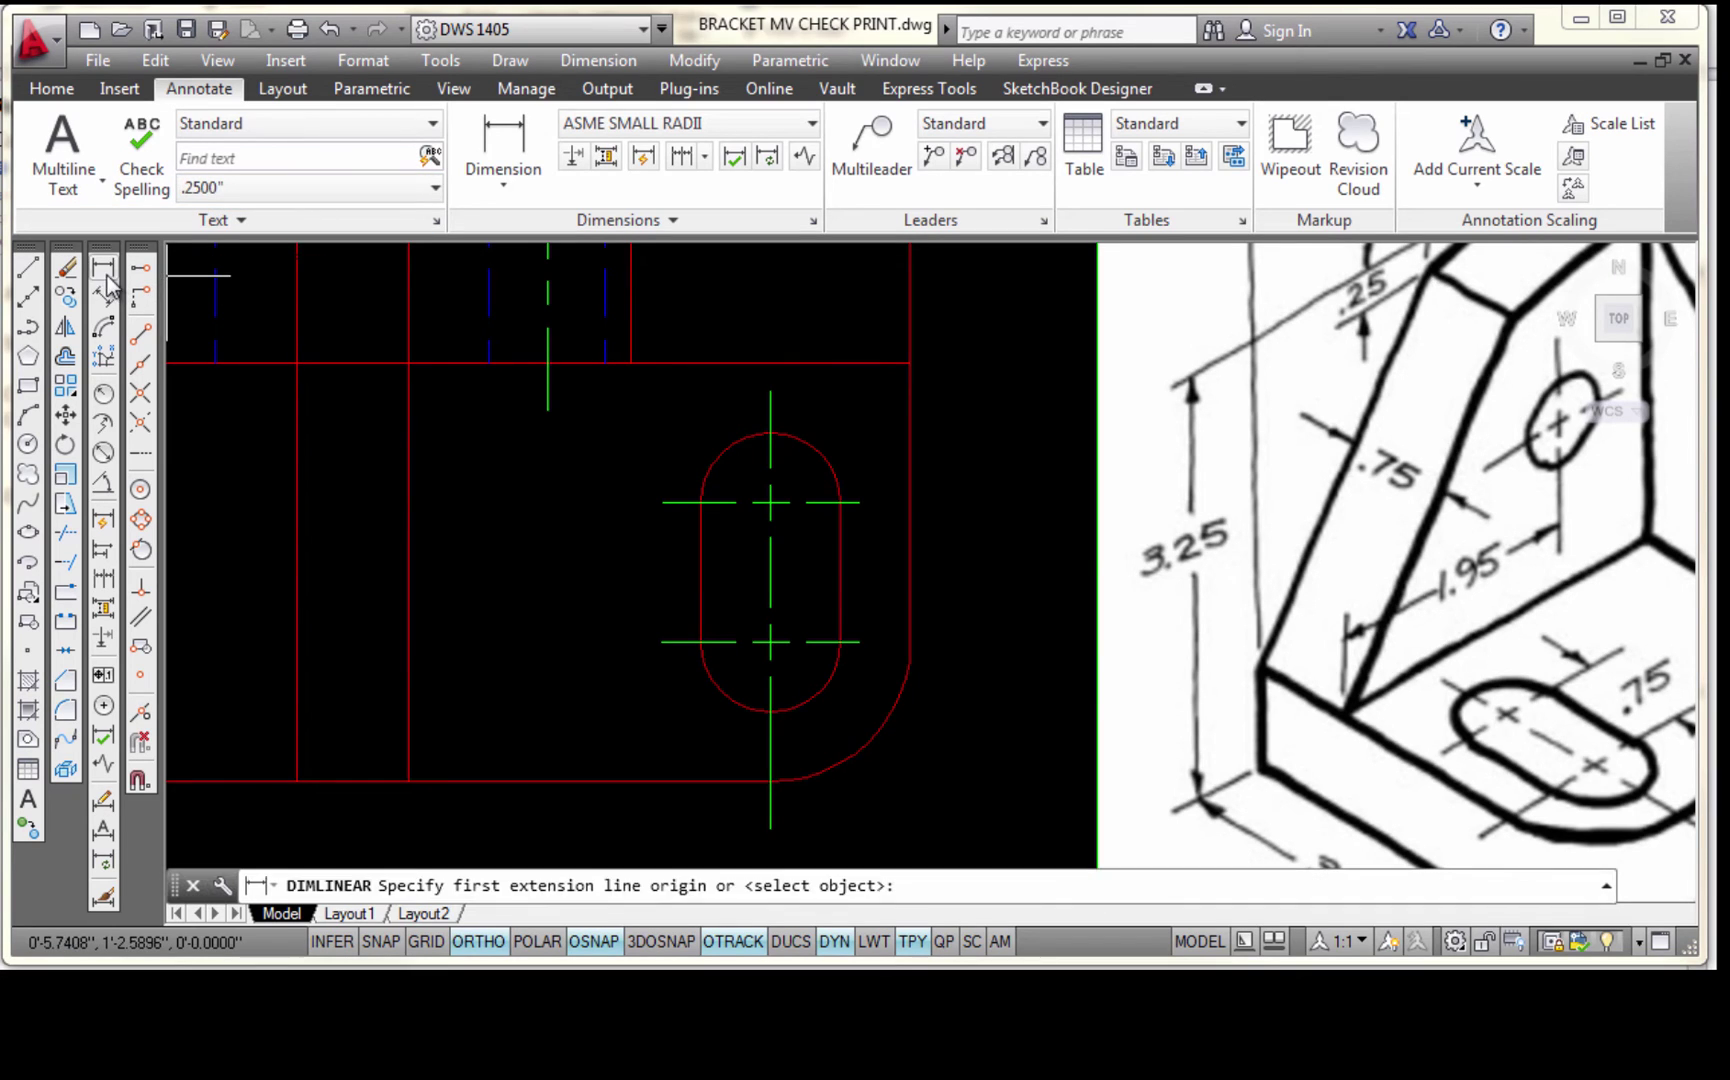
{"action": "left_click", "coordinate": [843, 641]}
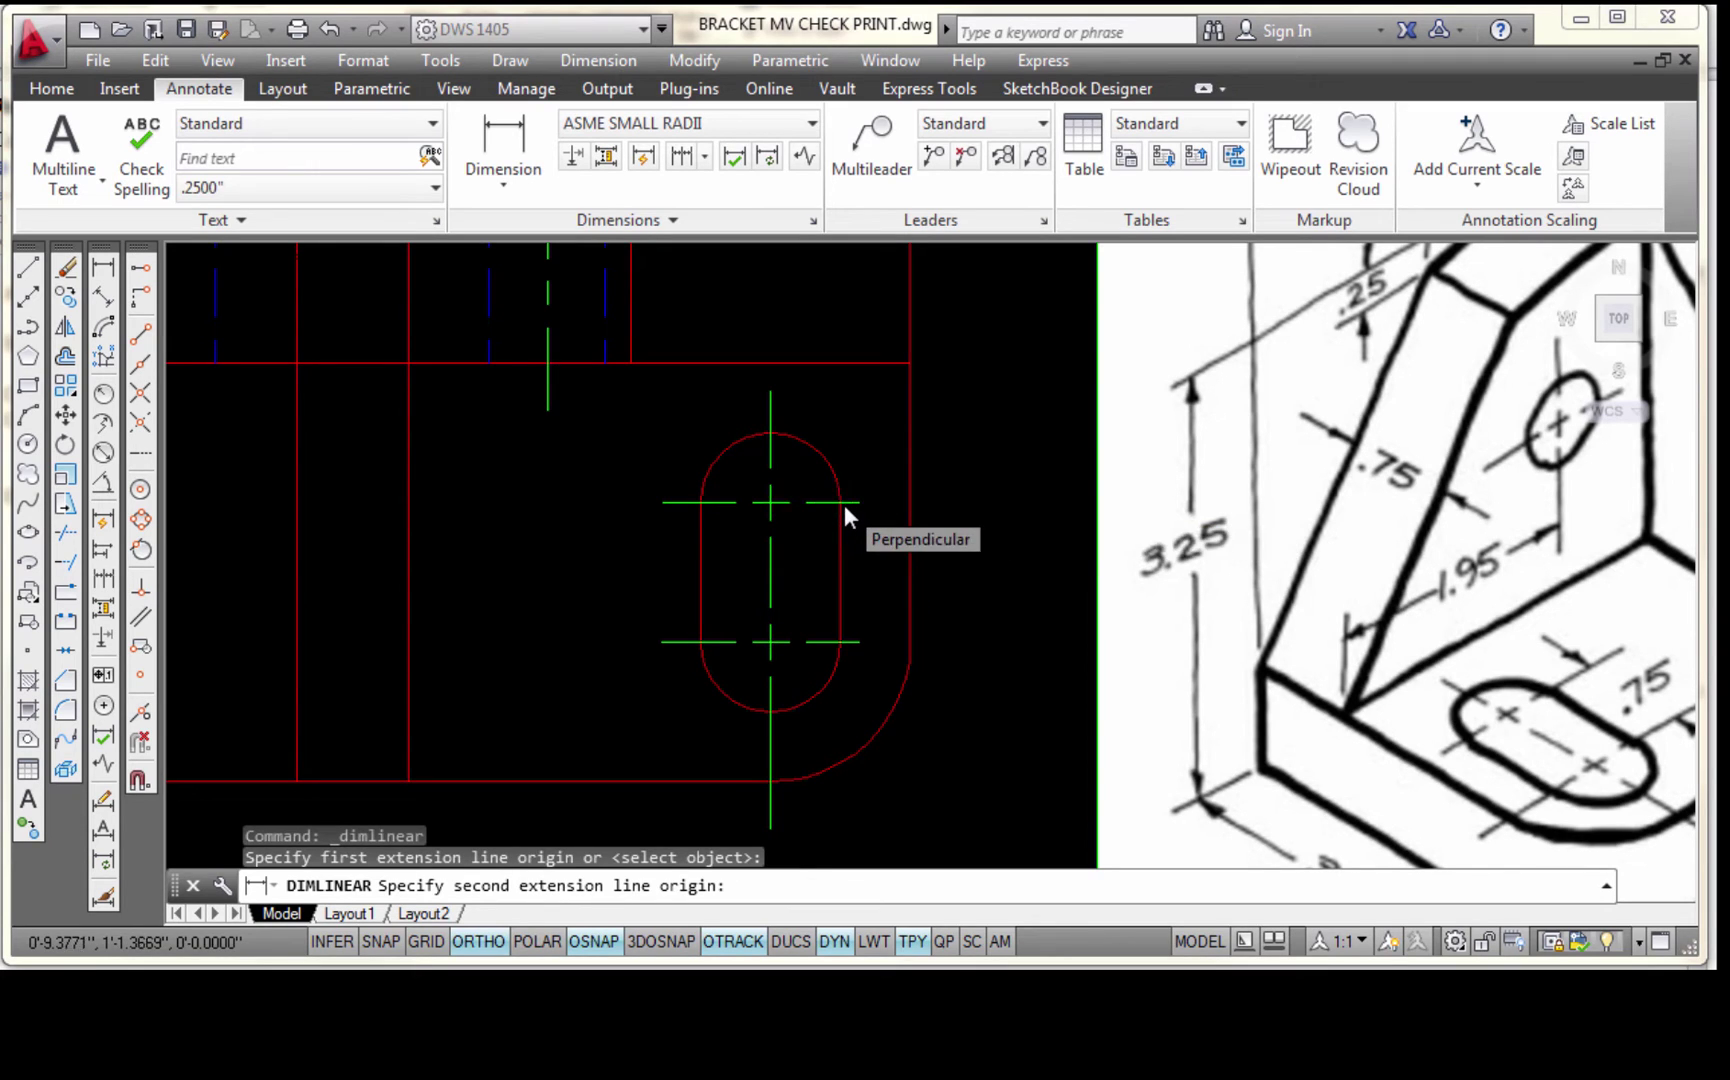
{"action": "left_click", "coordinate": [843, 504]}
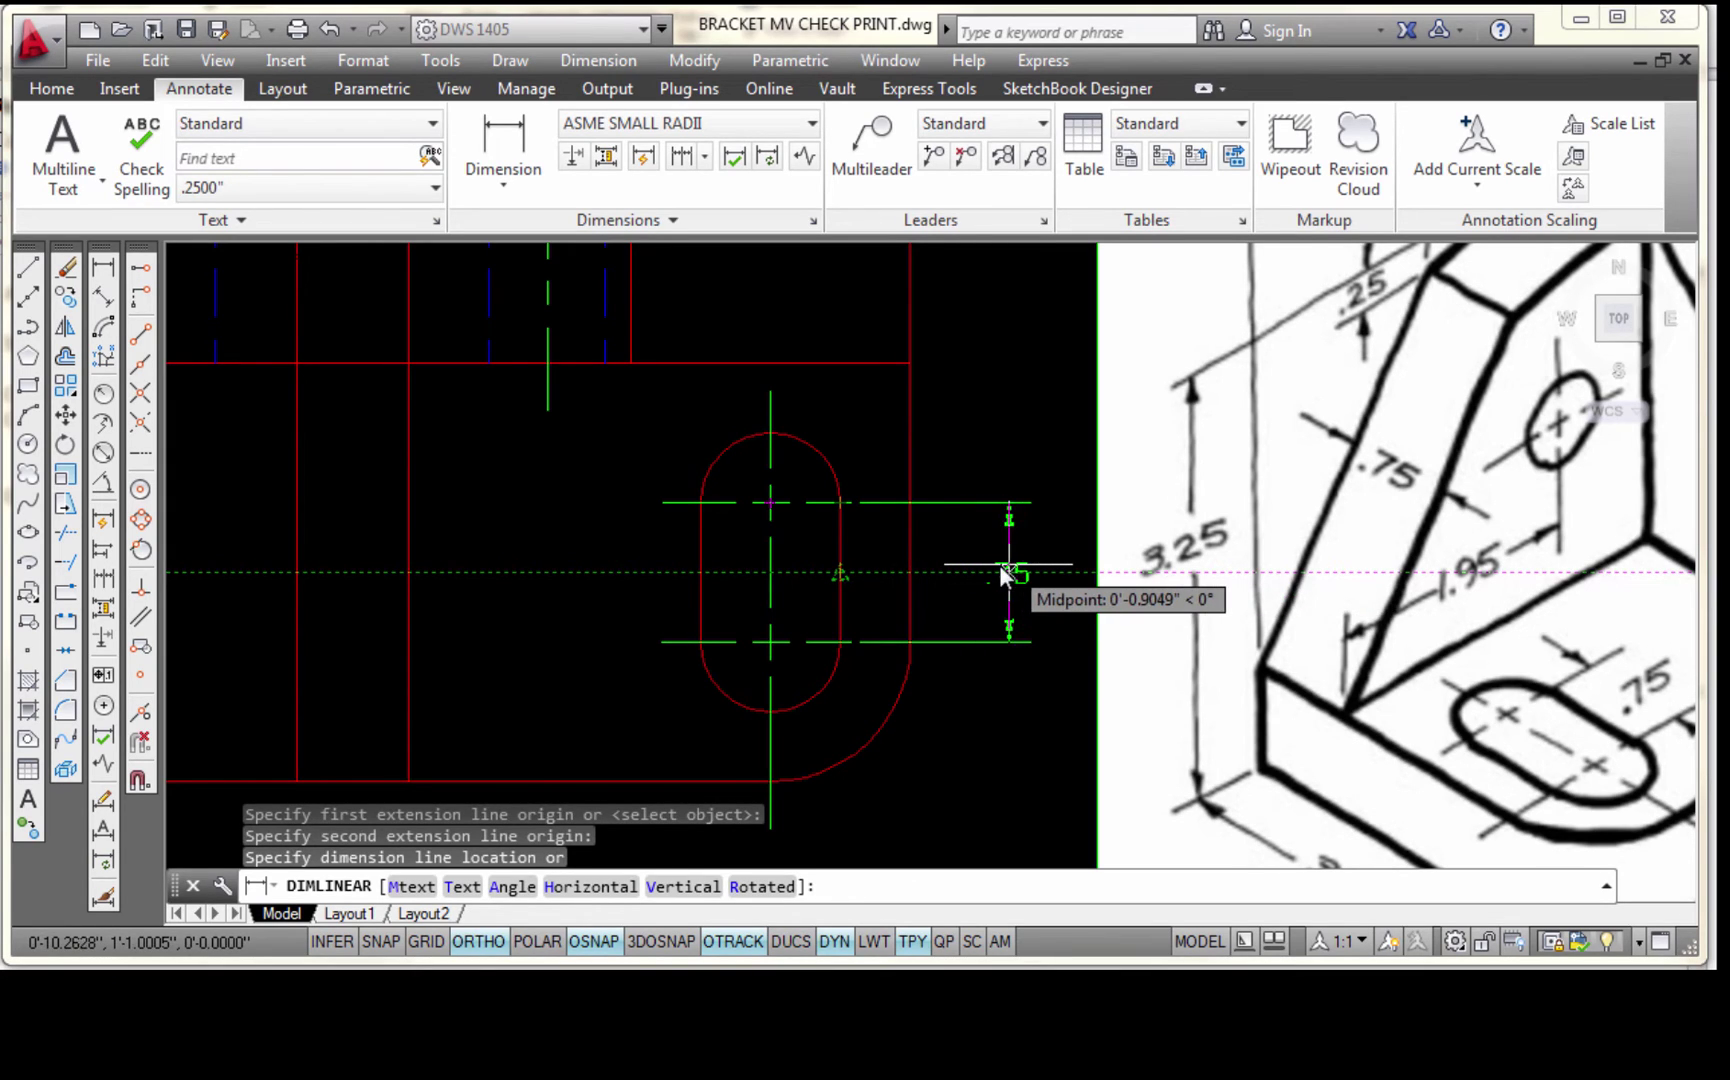
{"action": "left_click", "coordinate": [1008, 570]}
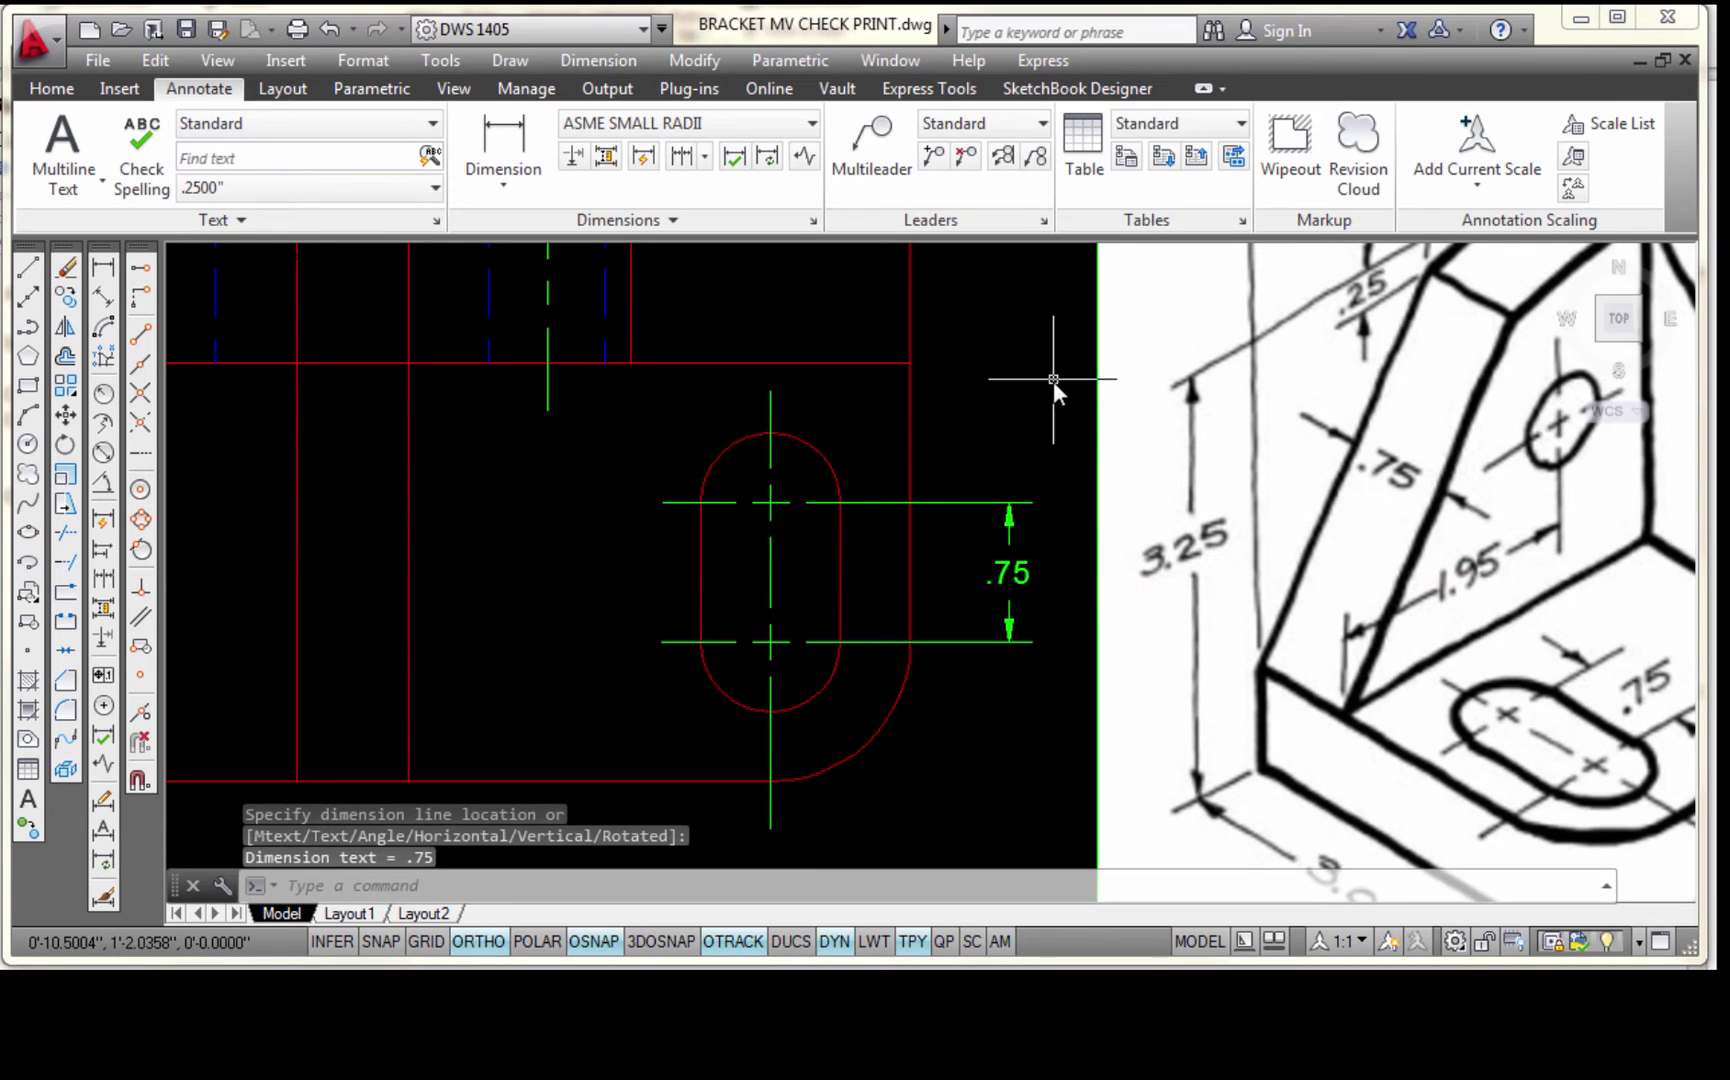
{"action": "scroll", "coordinate": [1054, 712], "scroll_direction": "down", "scroll_amount": 2}
{"action": "middle_click_drag", "start_coordinate": [1049, 724], "coordinate": [1033, 605]}
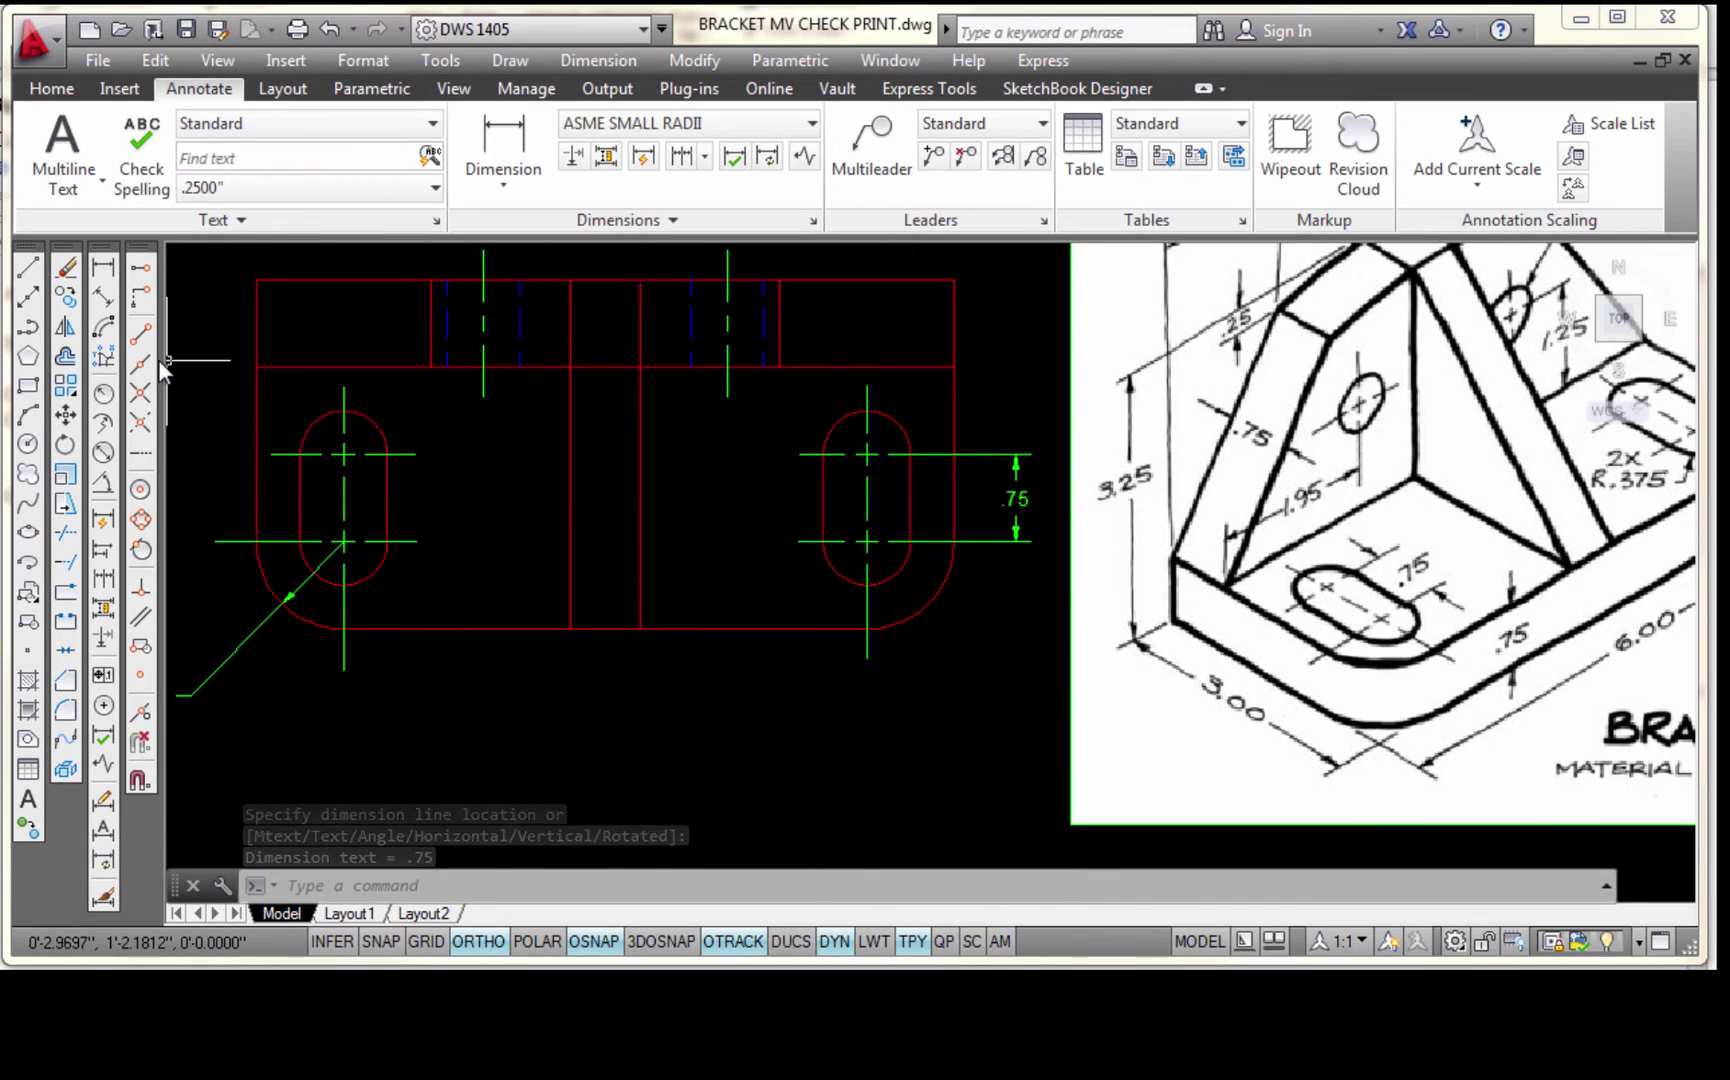
Add a radius dimension to the lower arc of the top view's right slot, with its text outside the outline, below and left of the arc
{"action": "left_click", "coordinate": [104, 394]}
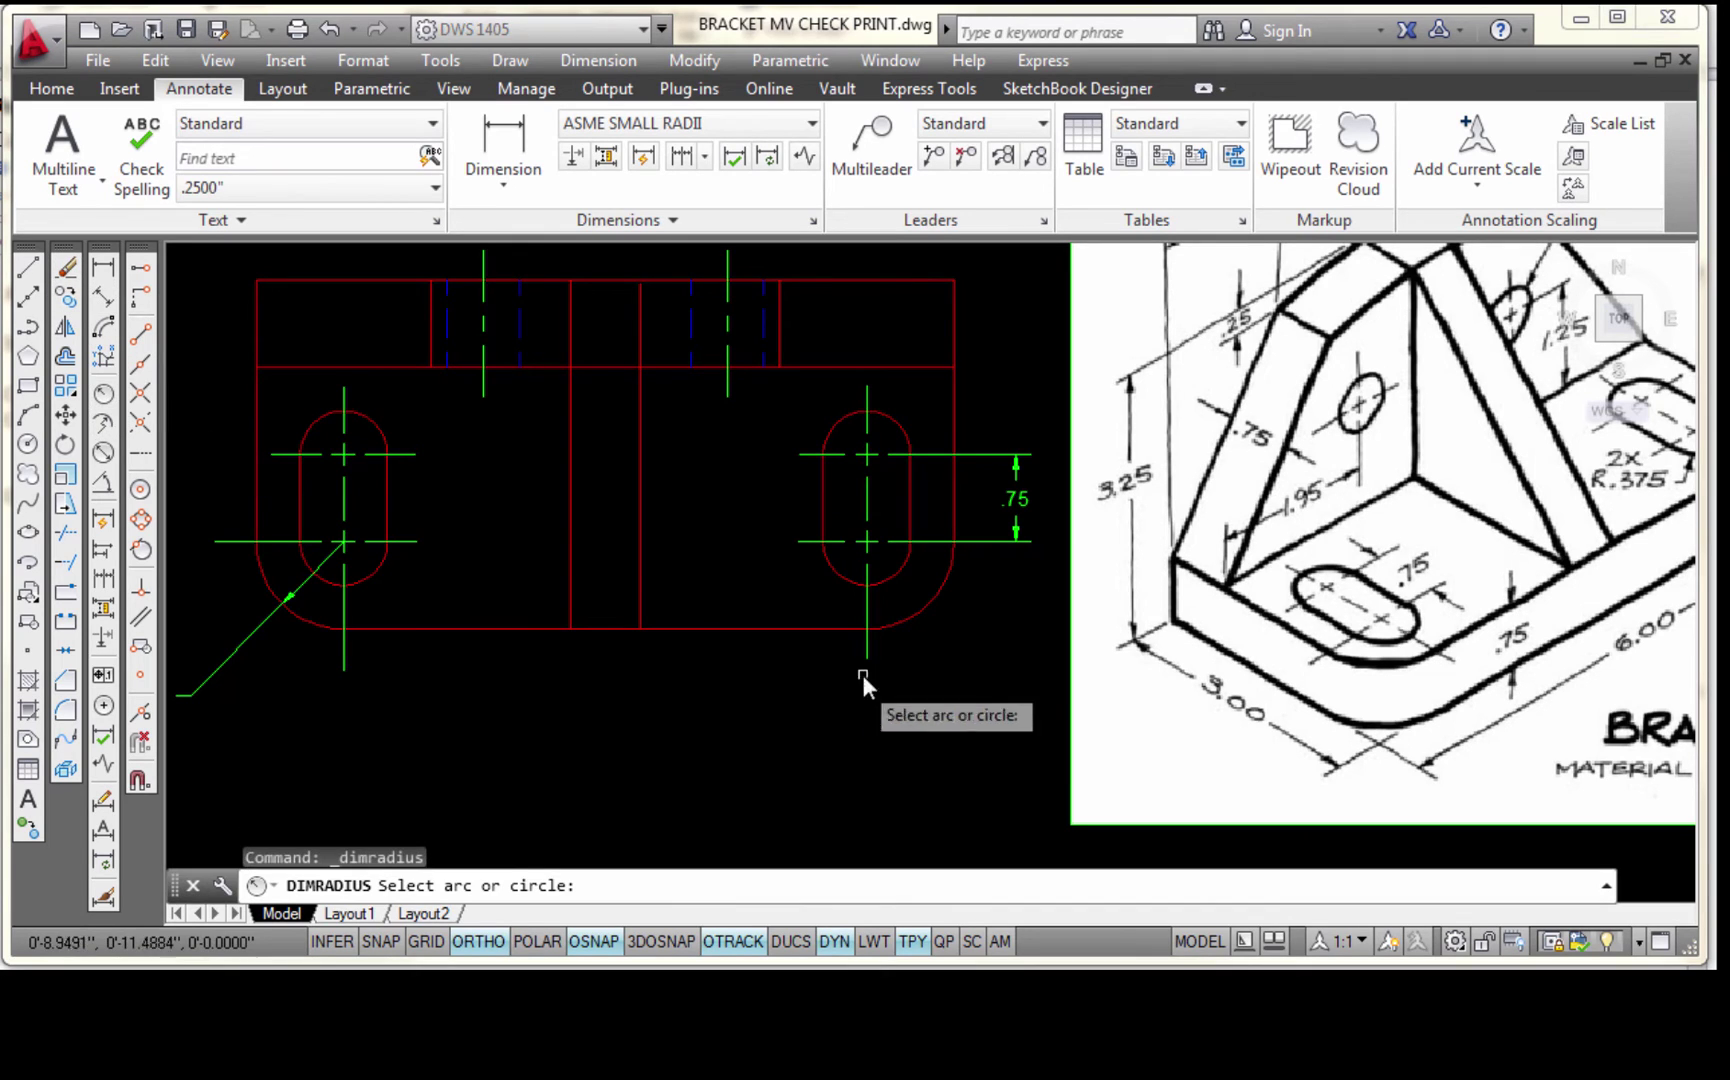
{"action": "left_click", "coordinate": [896, 574]}
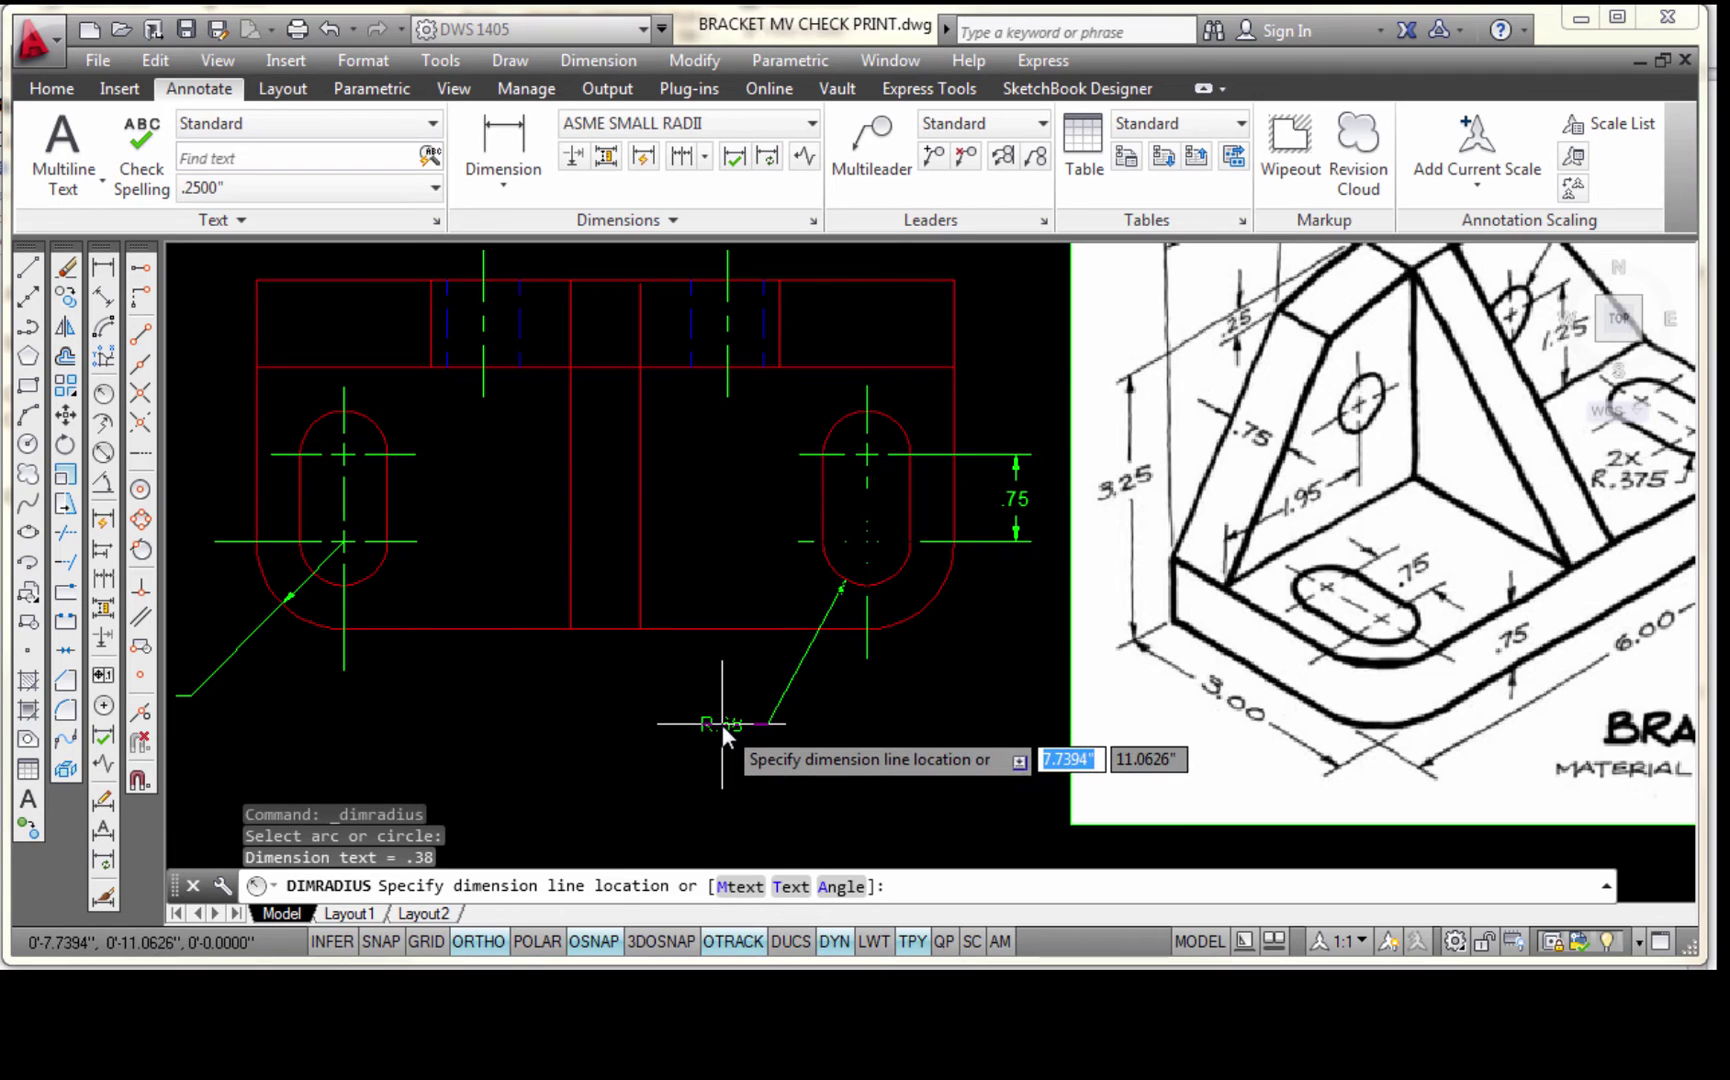
{"action": "left_click", "coordinate": [722, 724]}
{"action": "scroll", "coordinate": [730, 753], "scroll_direction": "up", "scroll_amount": 5}
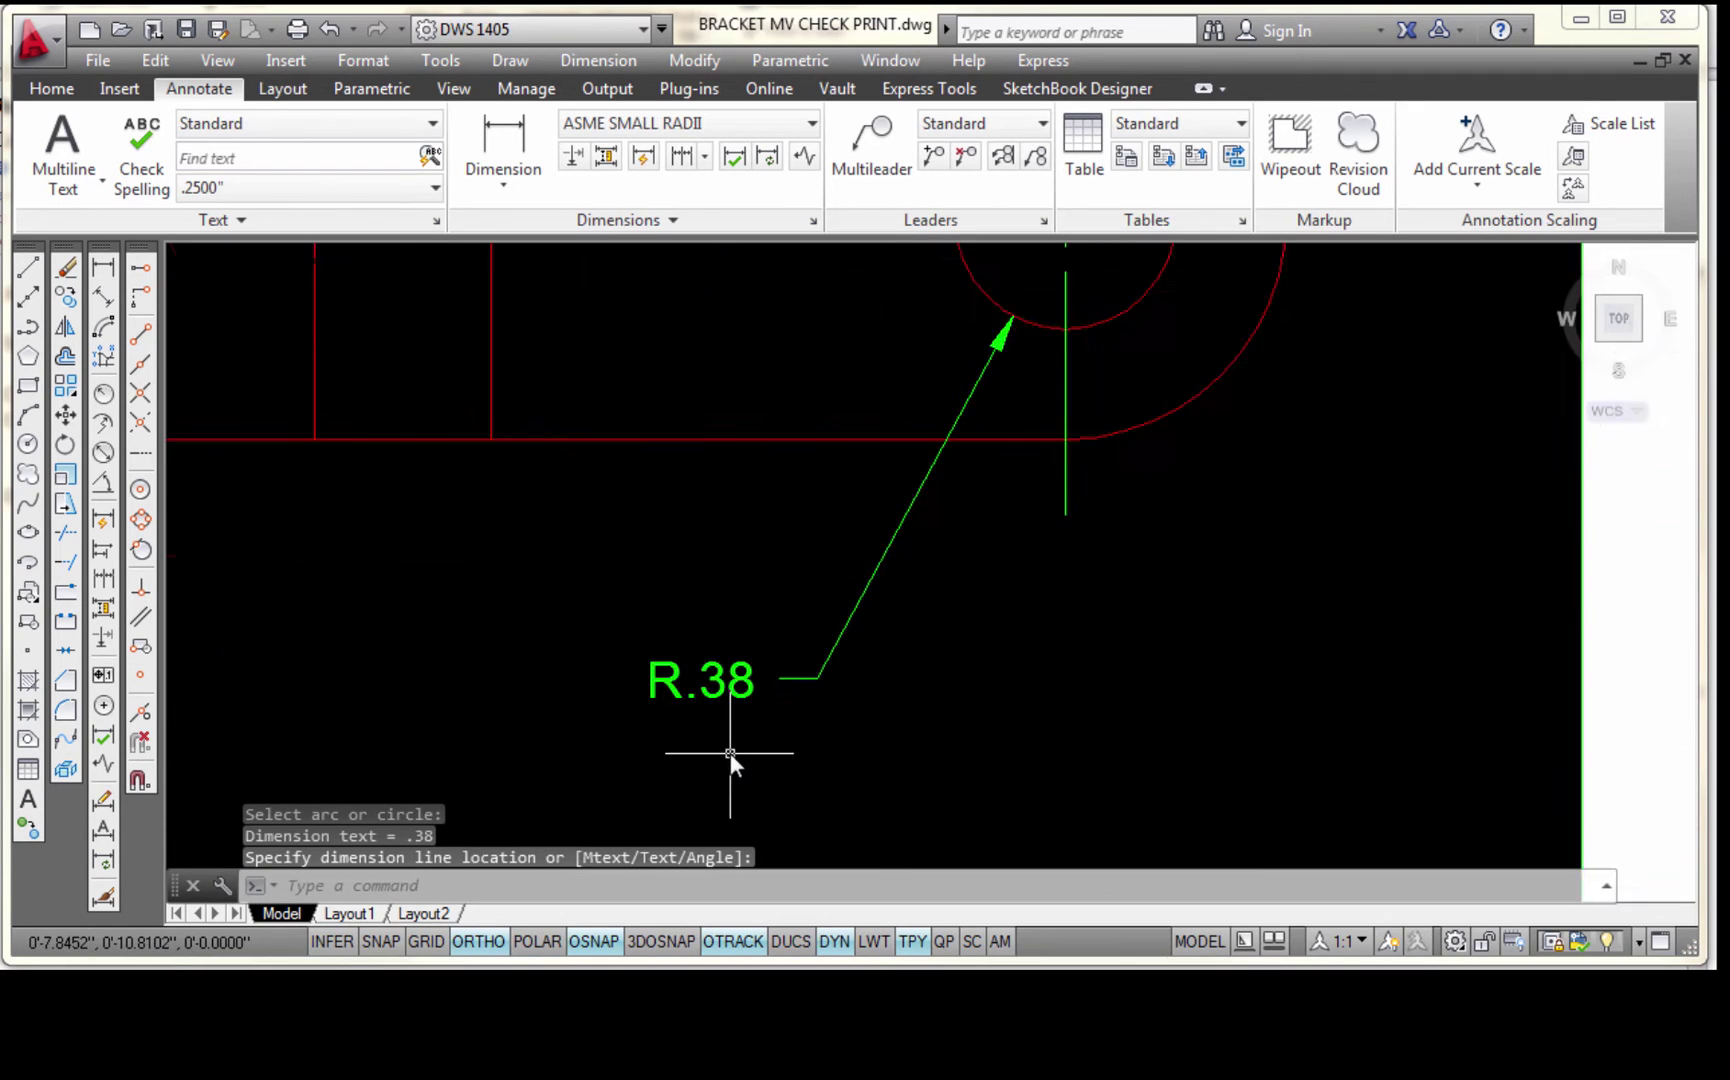
Set the right slot's radius dimension to three-decimal precision (0.000), matching the reference sketch
{"action": "scroll", "coordinate": [814, 751], "scroll_direction": "down", "scroll_amount": 2}
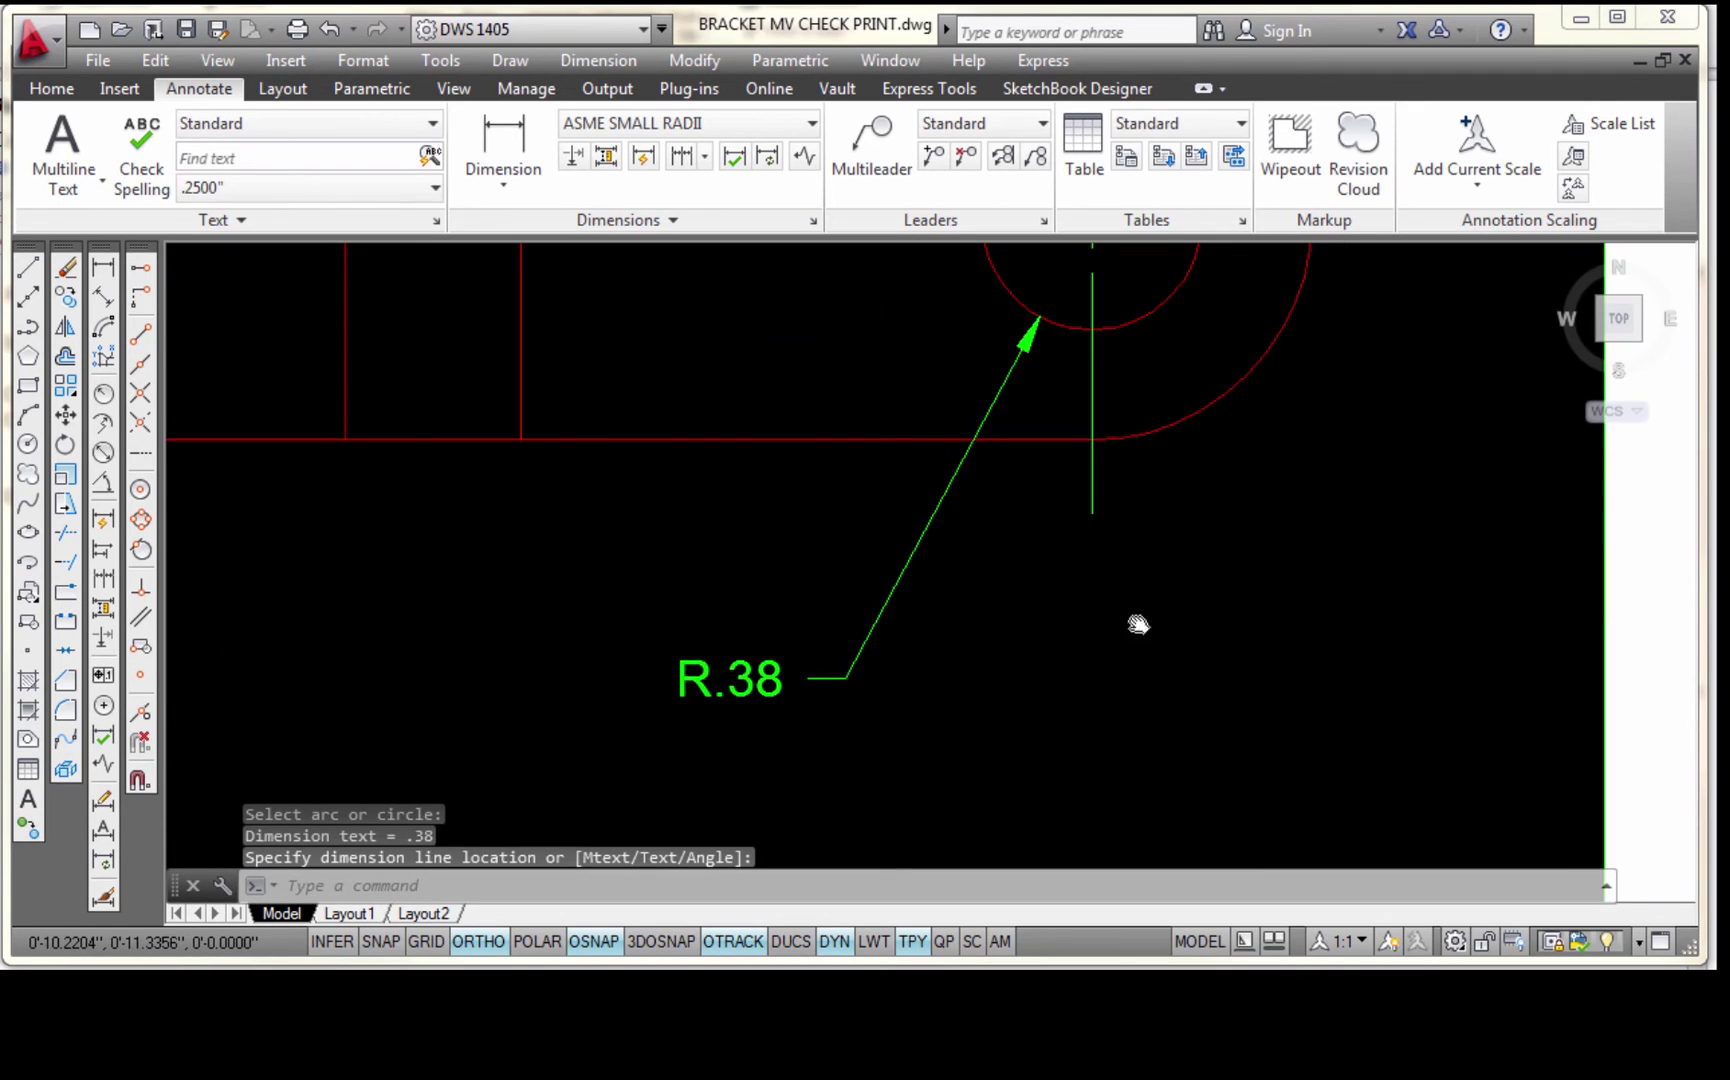
{"action": "middle_click_drag", "start_coordinate": [1139, 624], "coordinate": [568, 664]}
{"action": "scroll", "coordinate": [1332, 571], "scroll_direction": "down", "scroll_amount": 2}
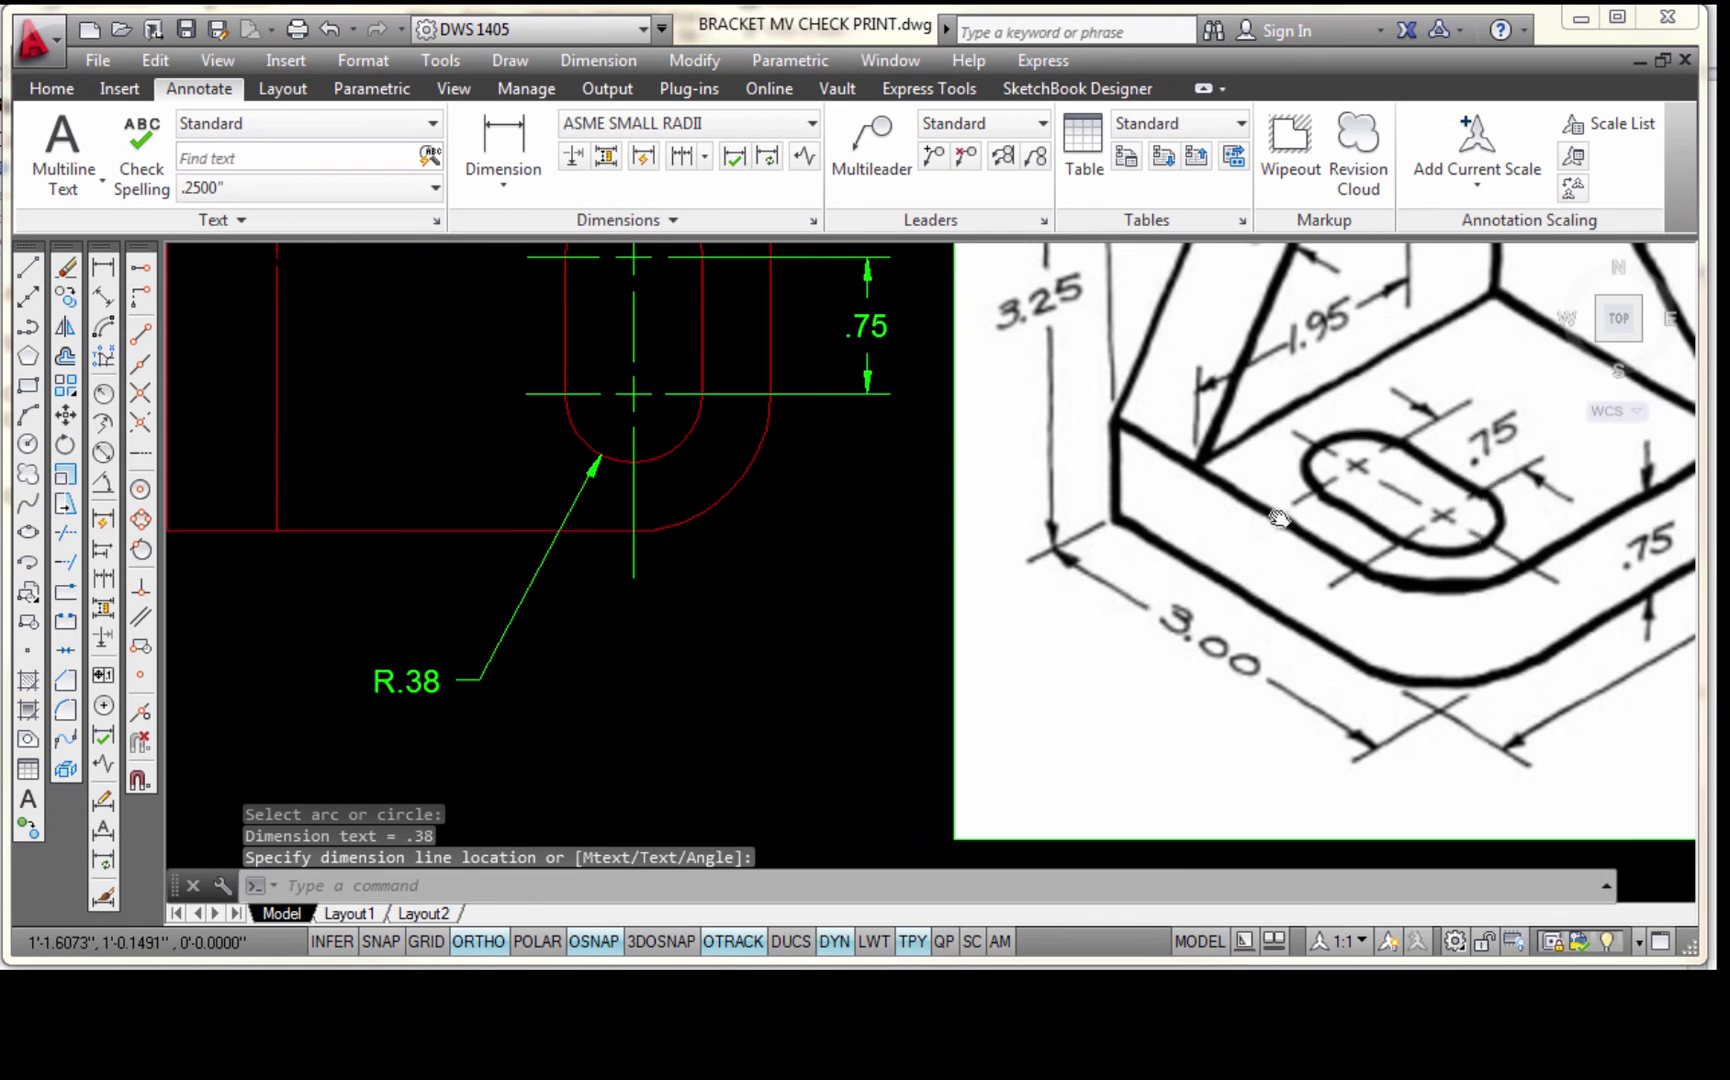
{"action": "mouse_move", "coordinate": [1279, 518]}
{"action": "middle_mouse_down"}
{"action": "mouse_move", "coordinate": [765, 617]}
{"action": "mouse_move", "coordinate": [909, 582]}
{"action": "middle_mouse_up"}
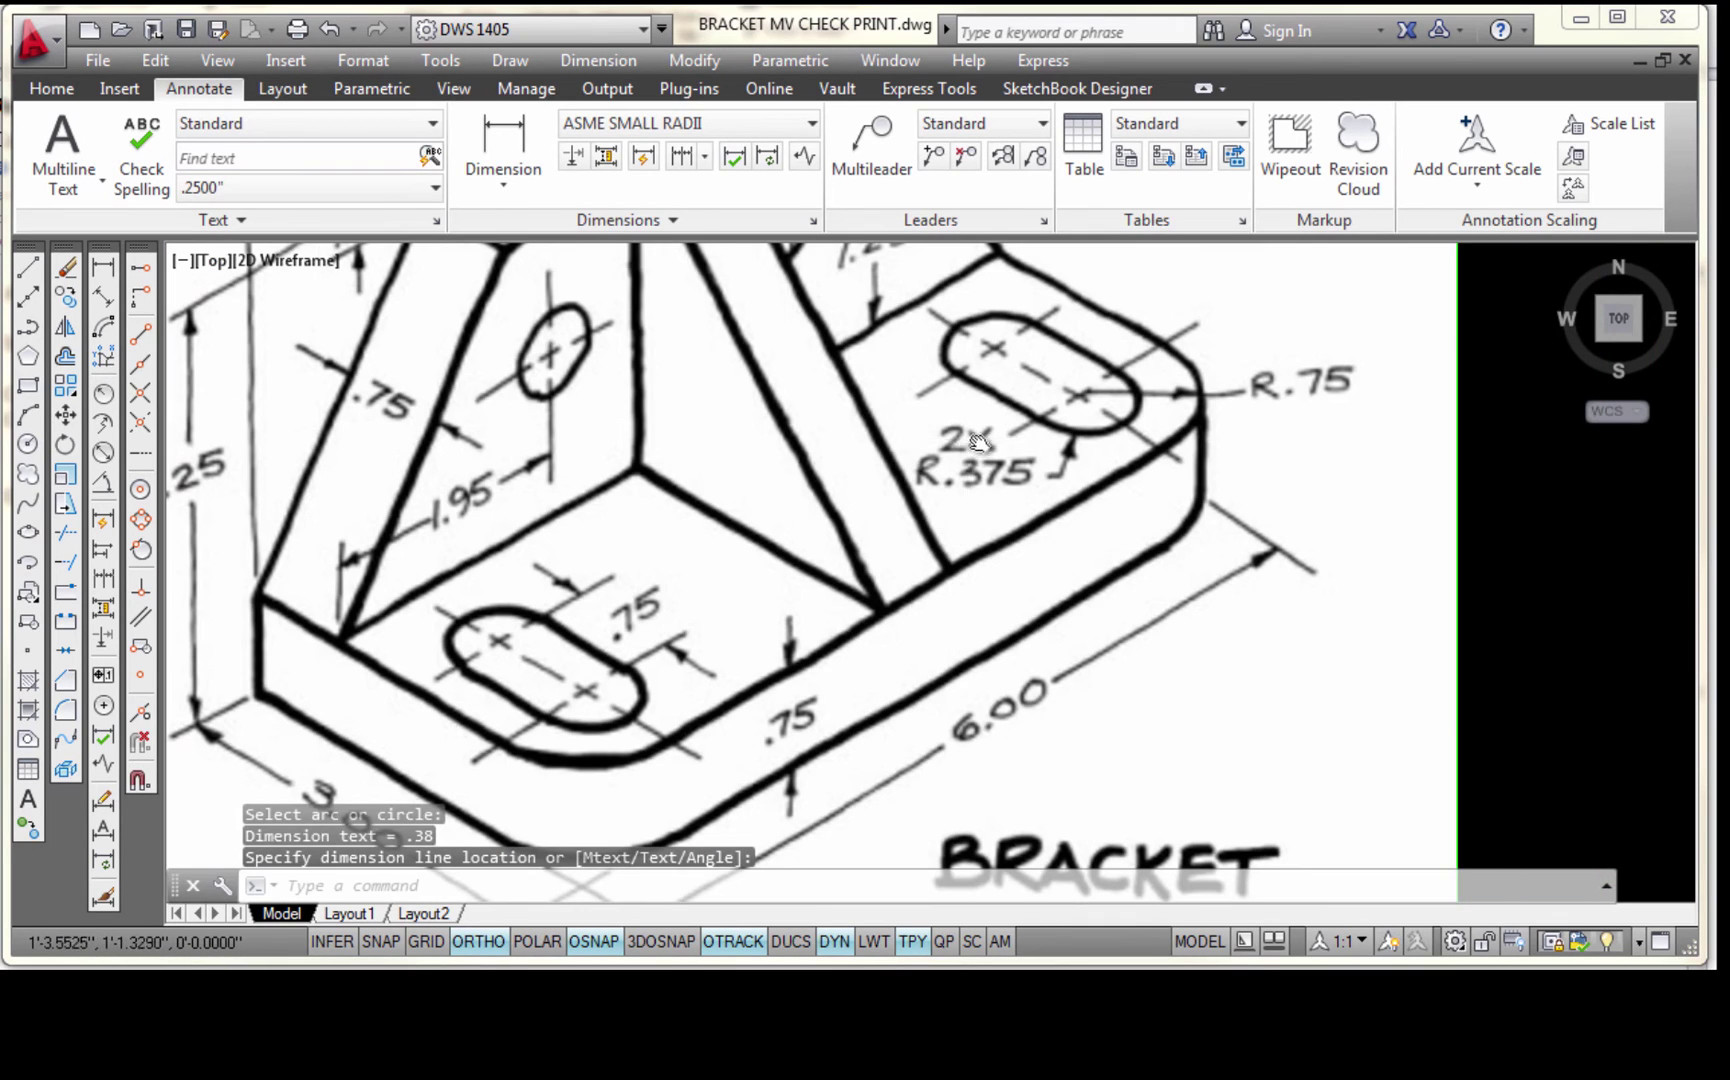
{"action": "scroll", "coordinate": [1000, 478], "scroll_direction": "down", "scroll_amount": 2}
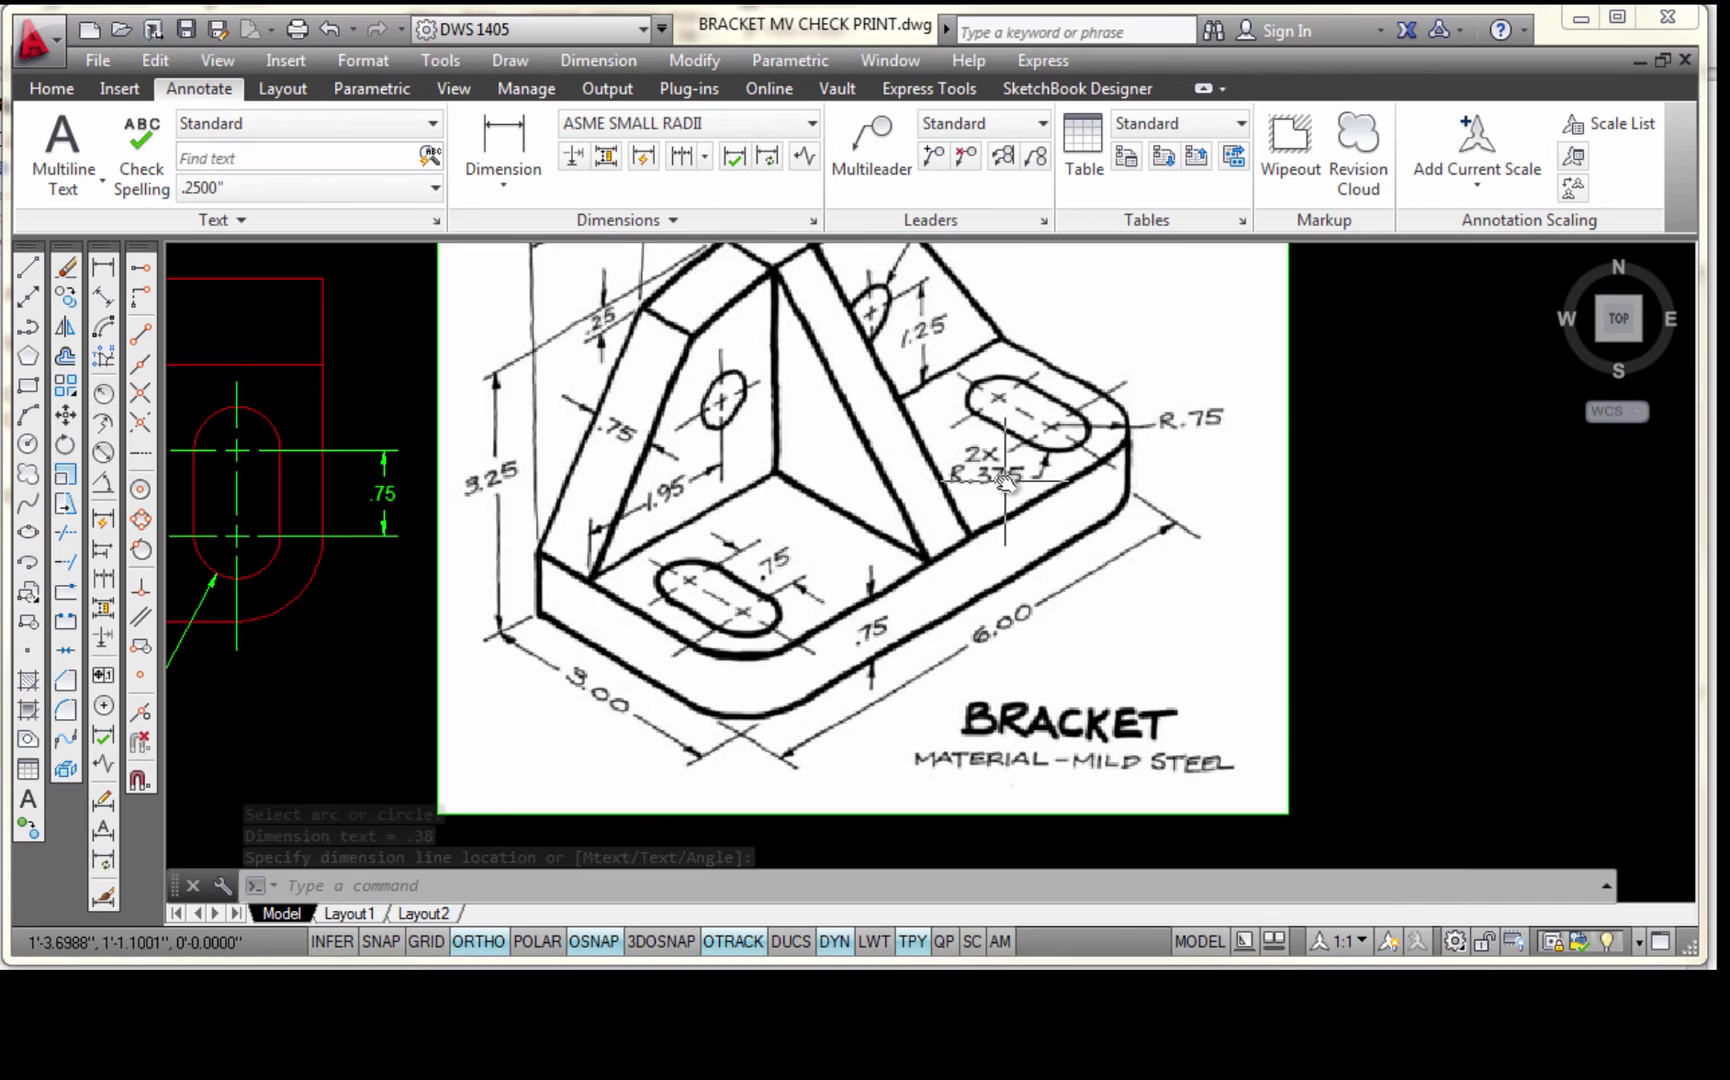
{"action": "middle_click_drag", "start_coordinate": [317, 676], "coordinate": [1108, 594]}
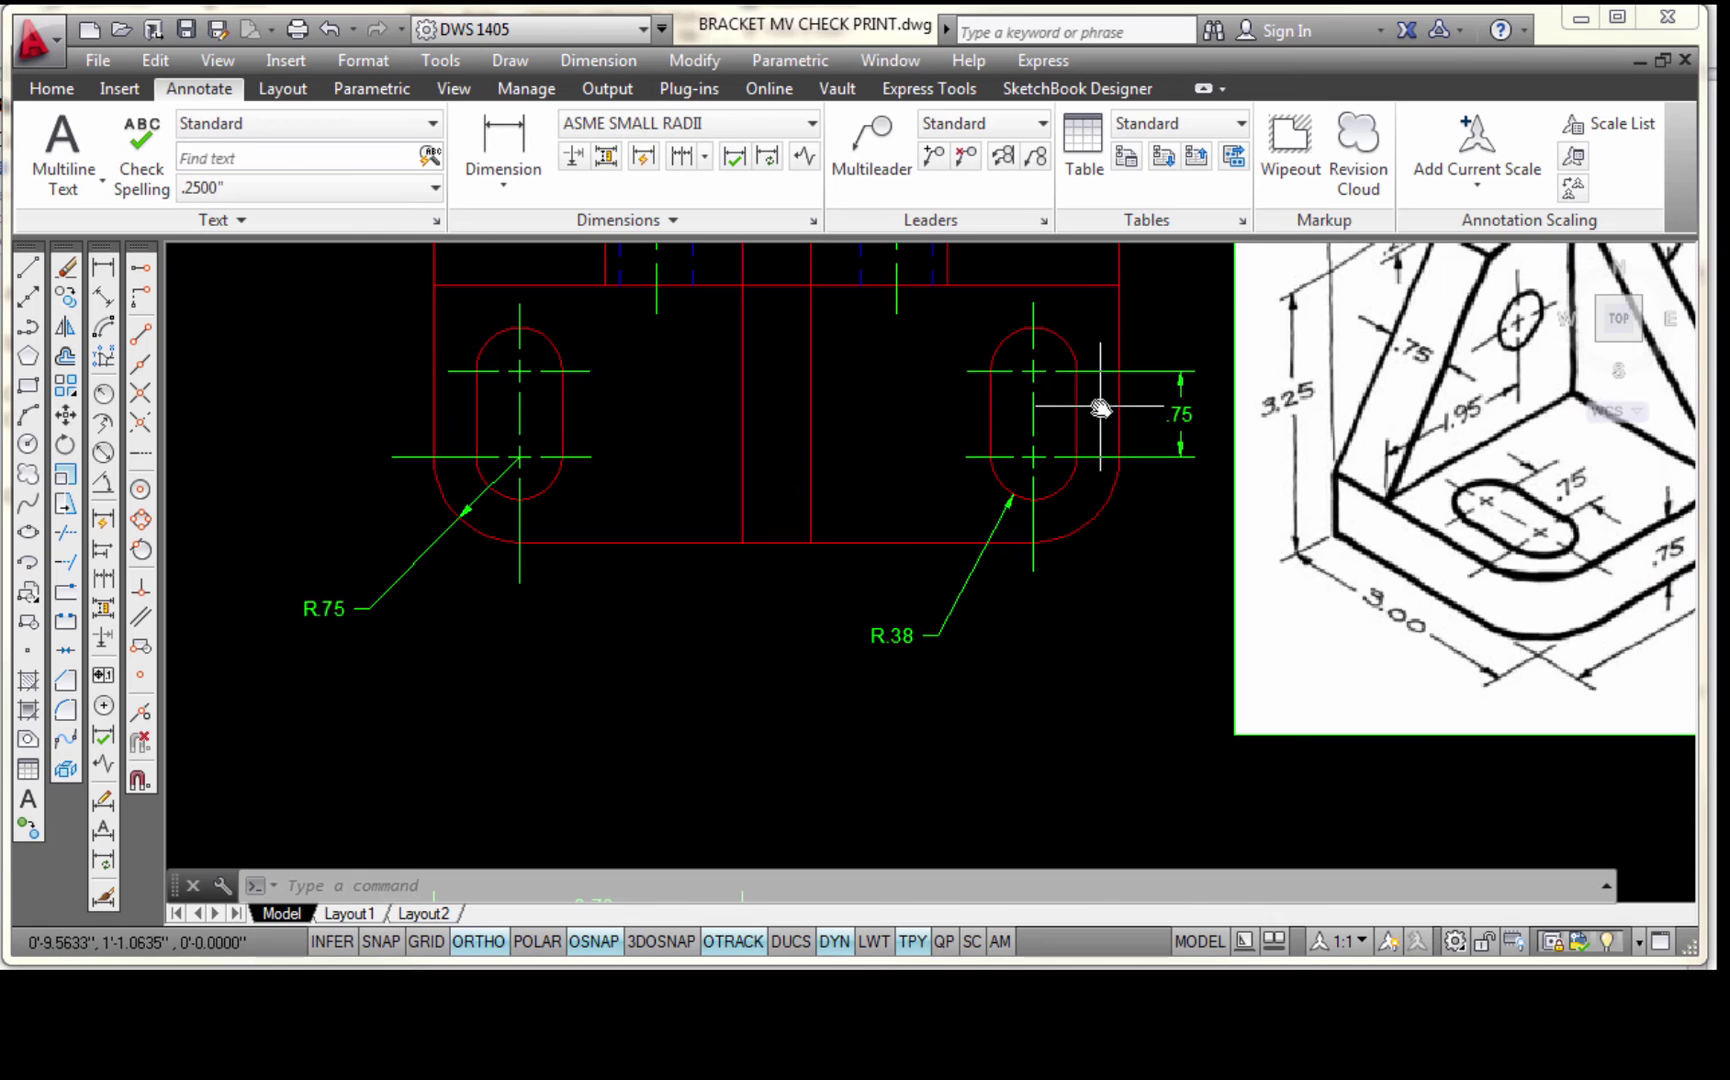
{"action": "scroll", "coordinate": [900, 636], "scroll_direction": "up", "scroll_amount": 4}
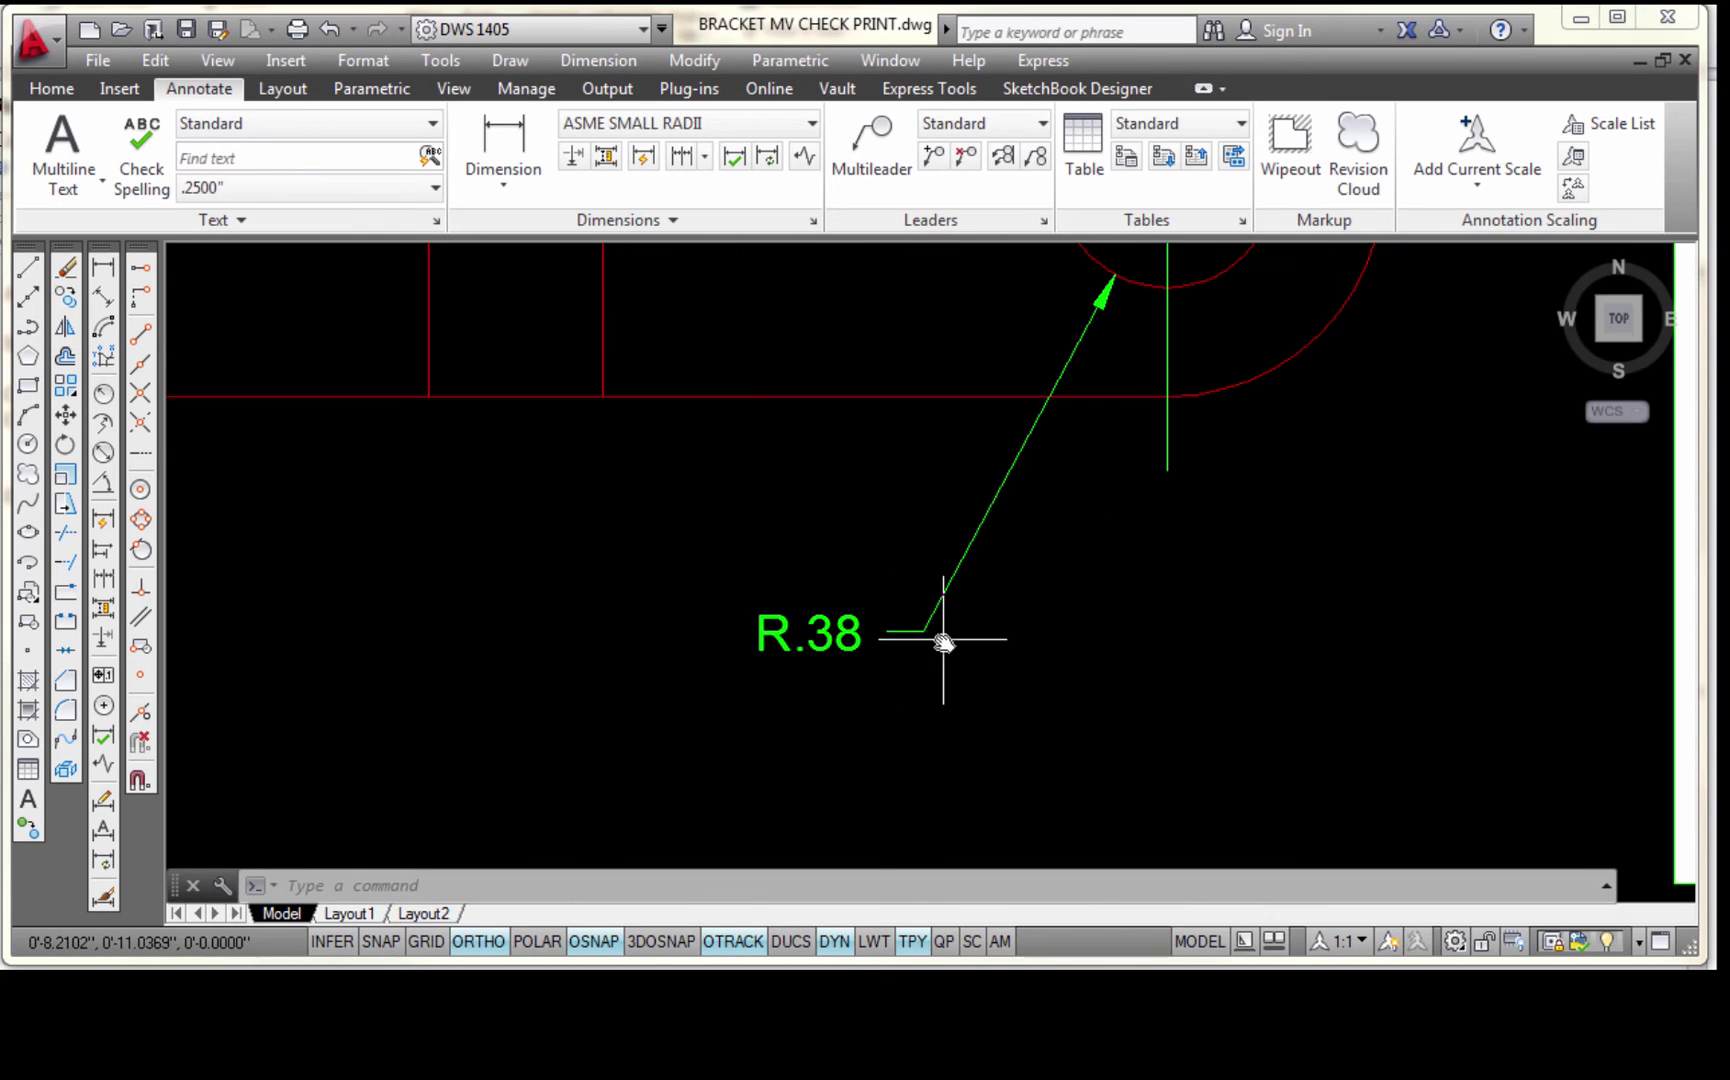
{"action": "scroll", "coordinate": [990, 660], "scroll_direction": "down", "scroll_amount": 2}
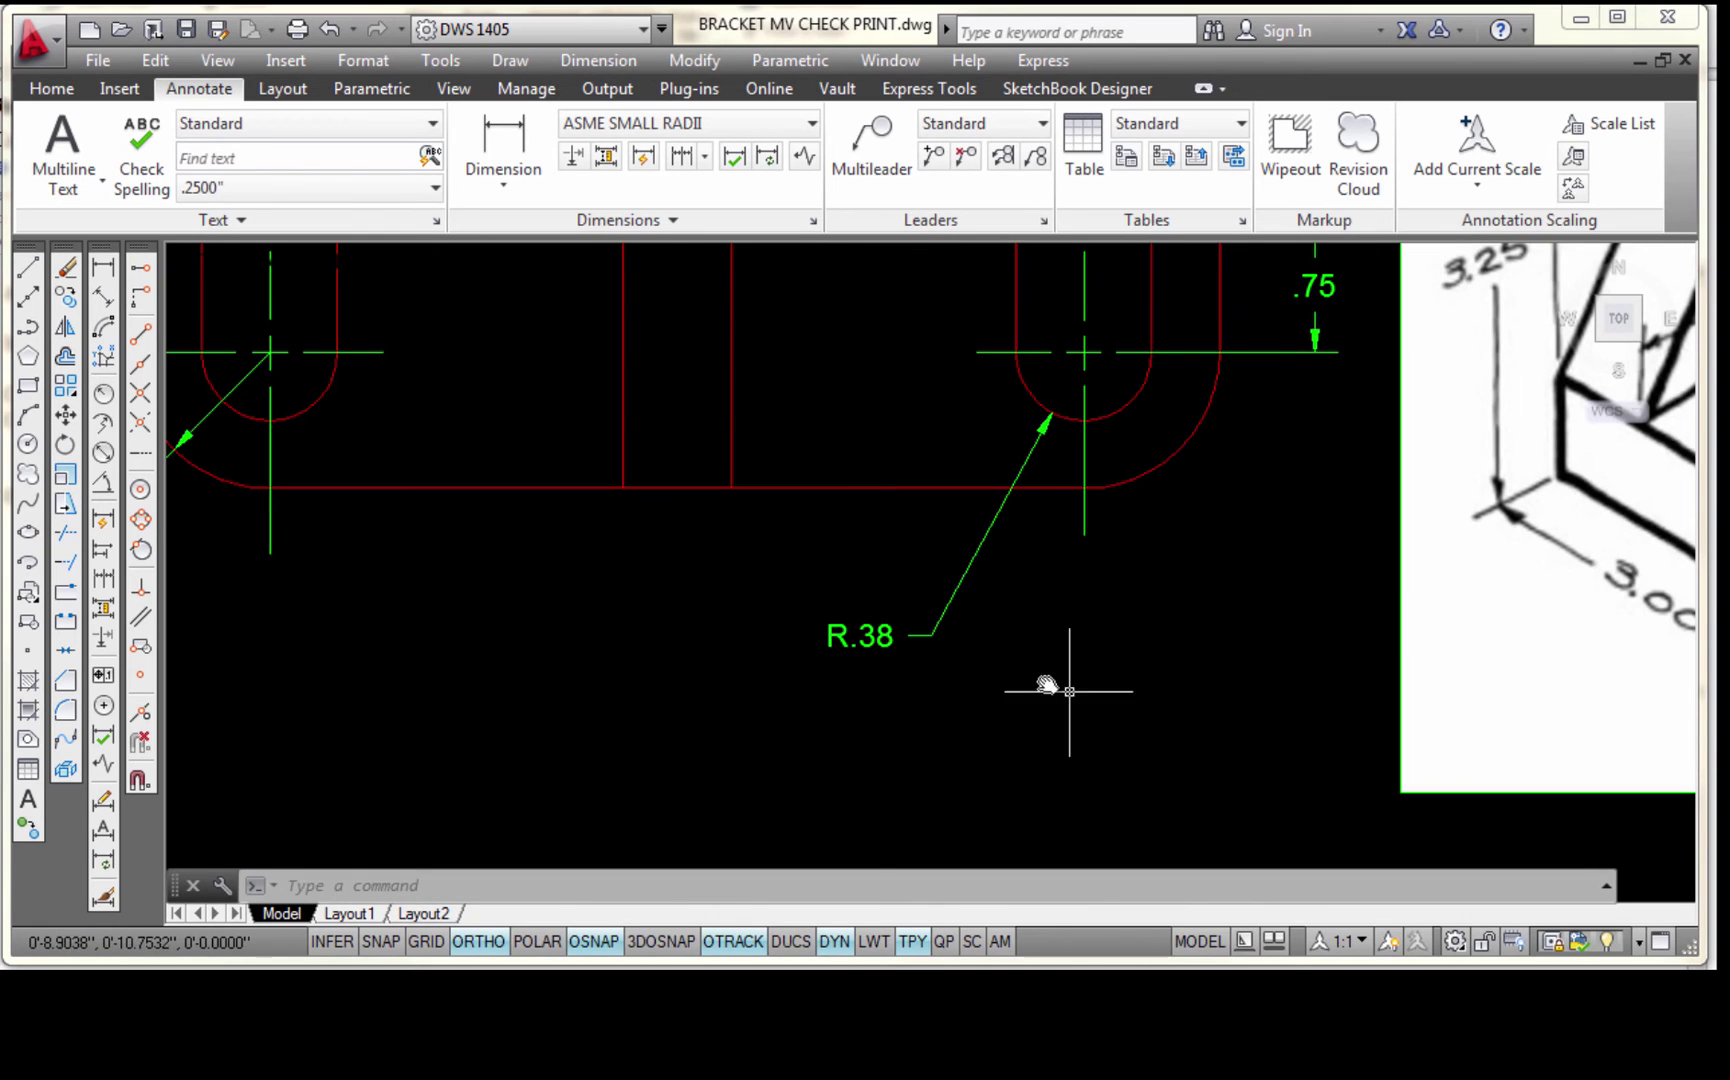
{"action": "left_click", "coordinate": [870, 645]}
{"action": "right_click", "coordinate": [862, 638]}
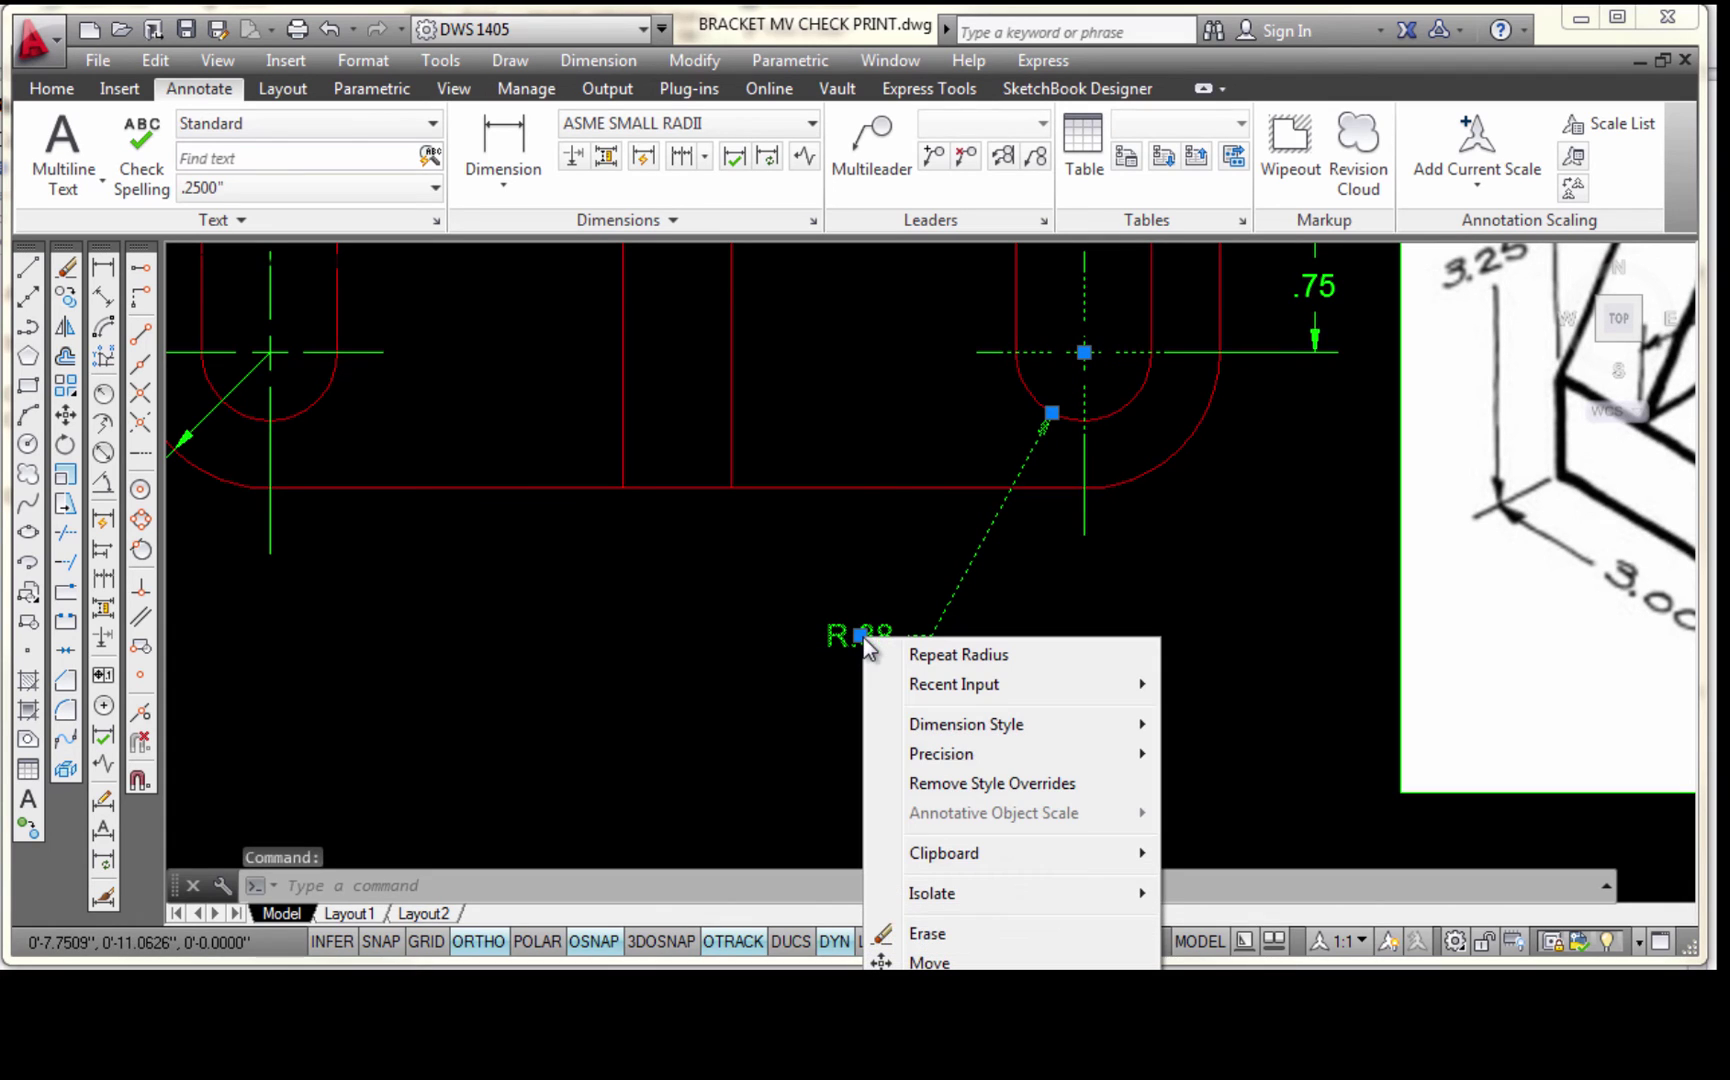
{"action": "mouse_move", "coordinate": [960, 766]}
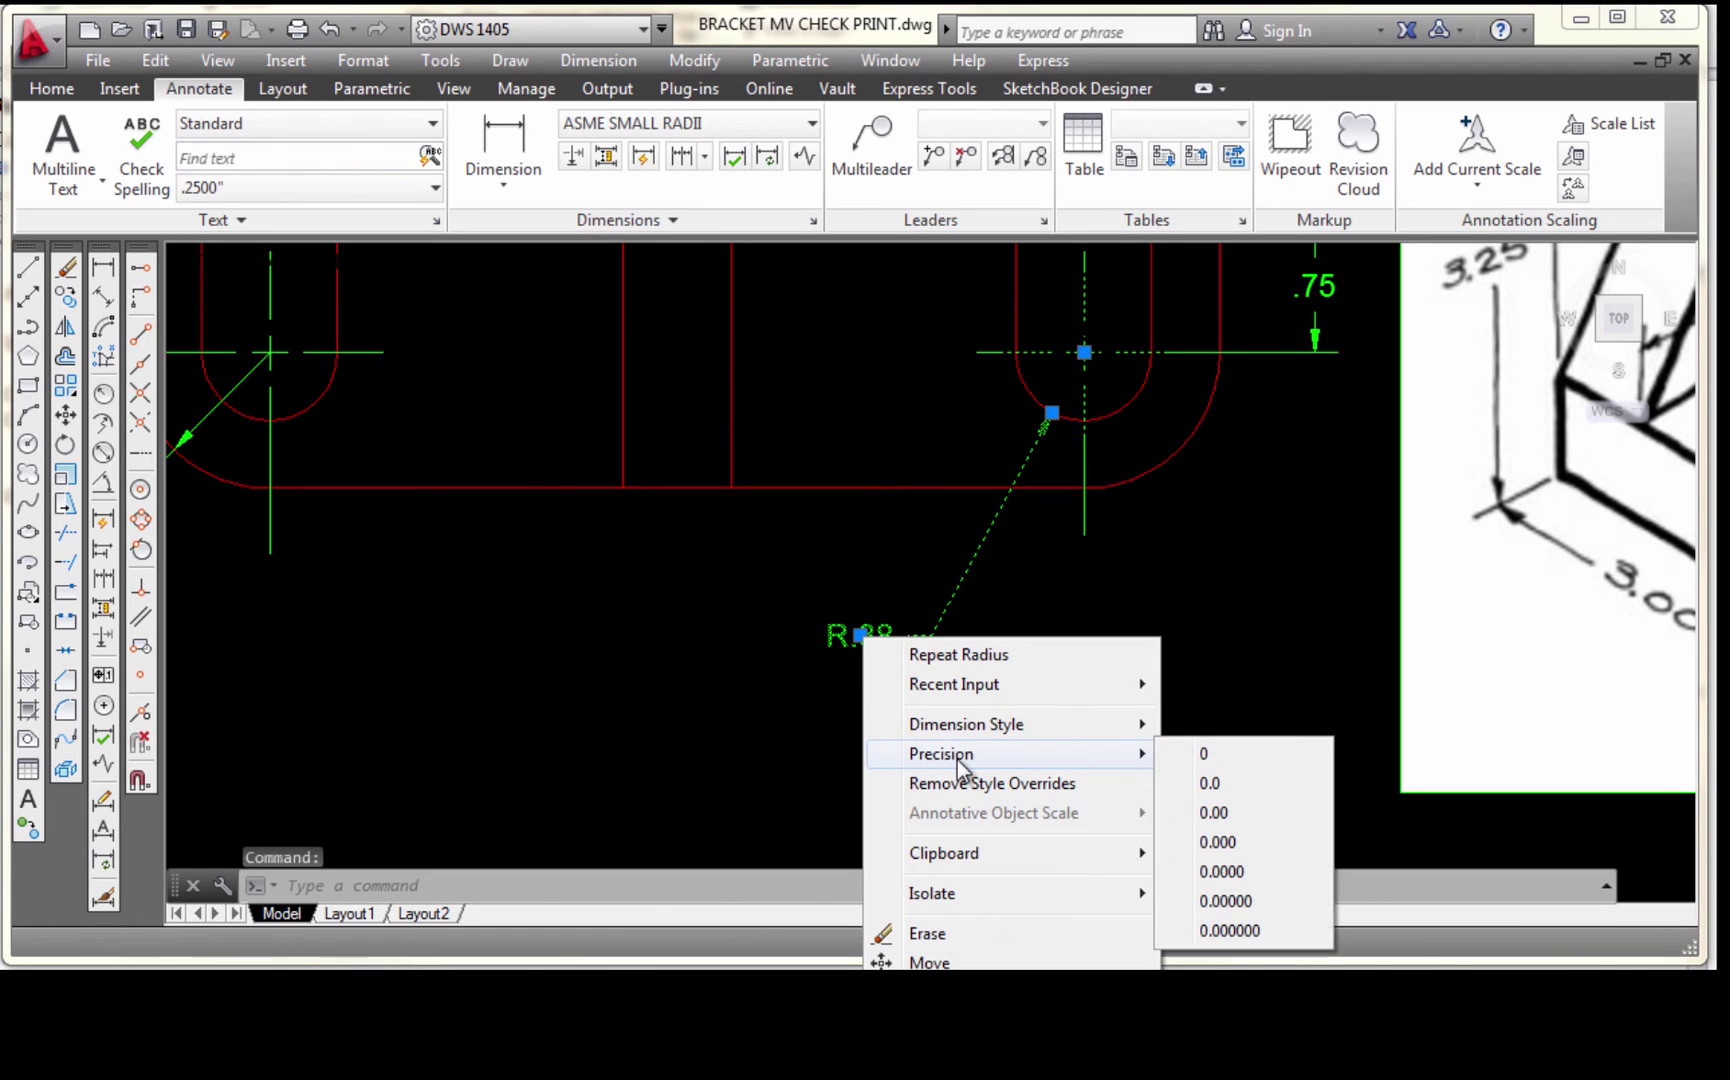
{"action": "left_click", "coordinate": [1218, 842]}
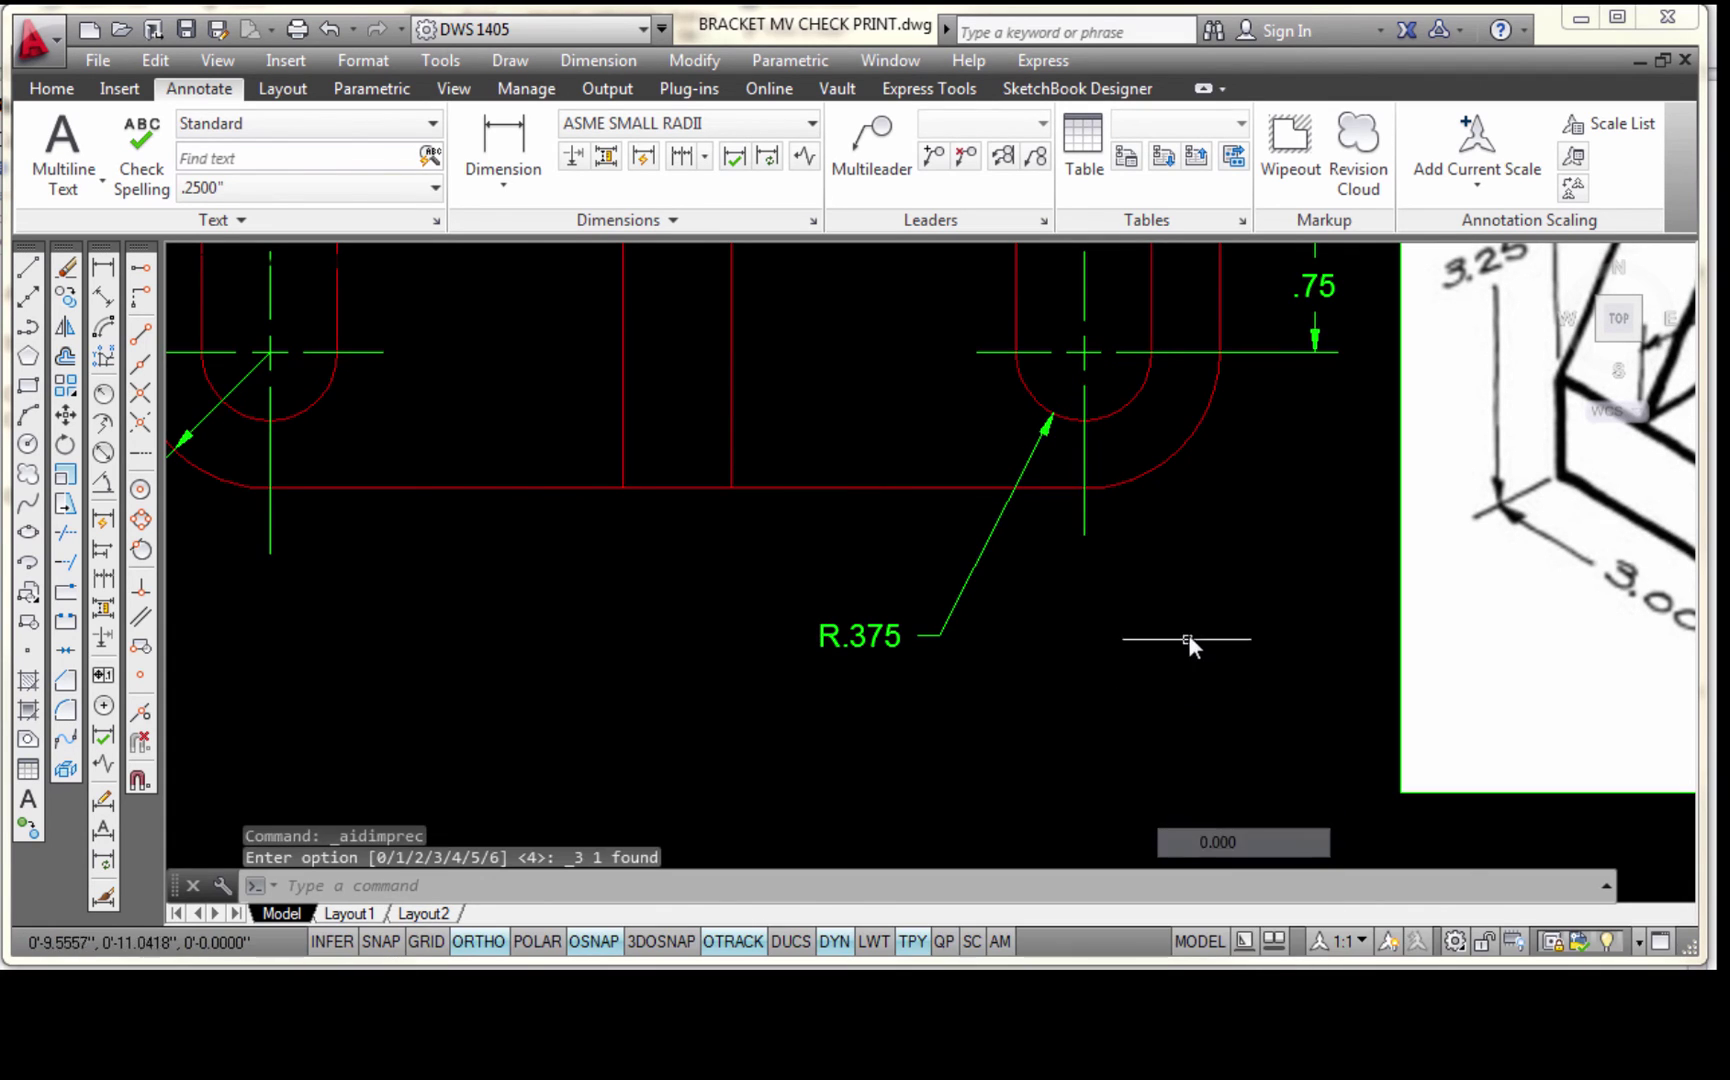
Add the prefix "2 X" and a space before the right slot's radius dimension value
{"action": "double_click", "coordinate": [870, 638]}
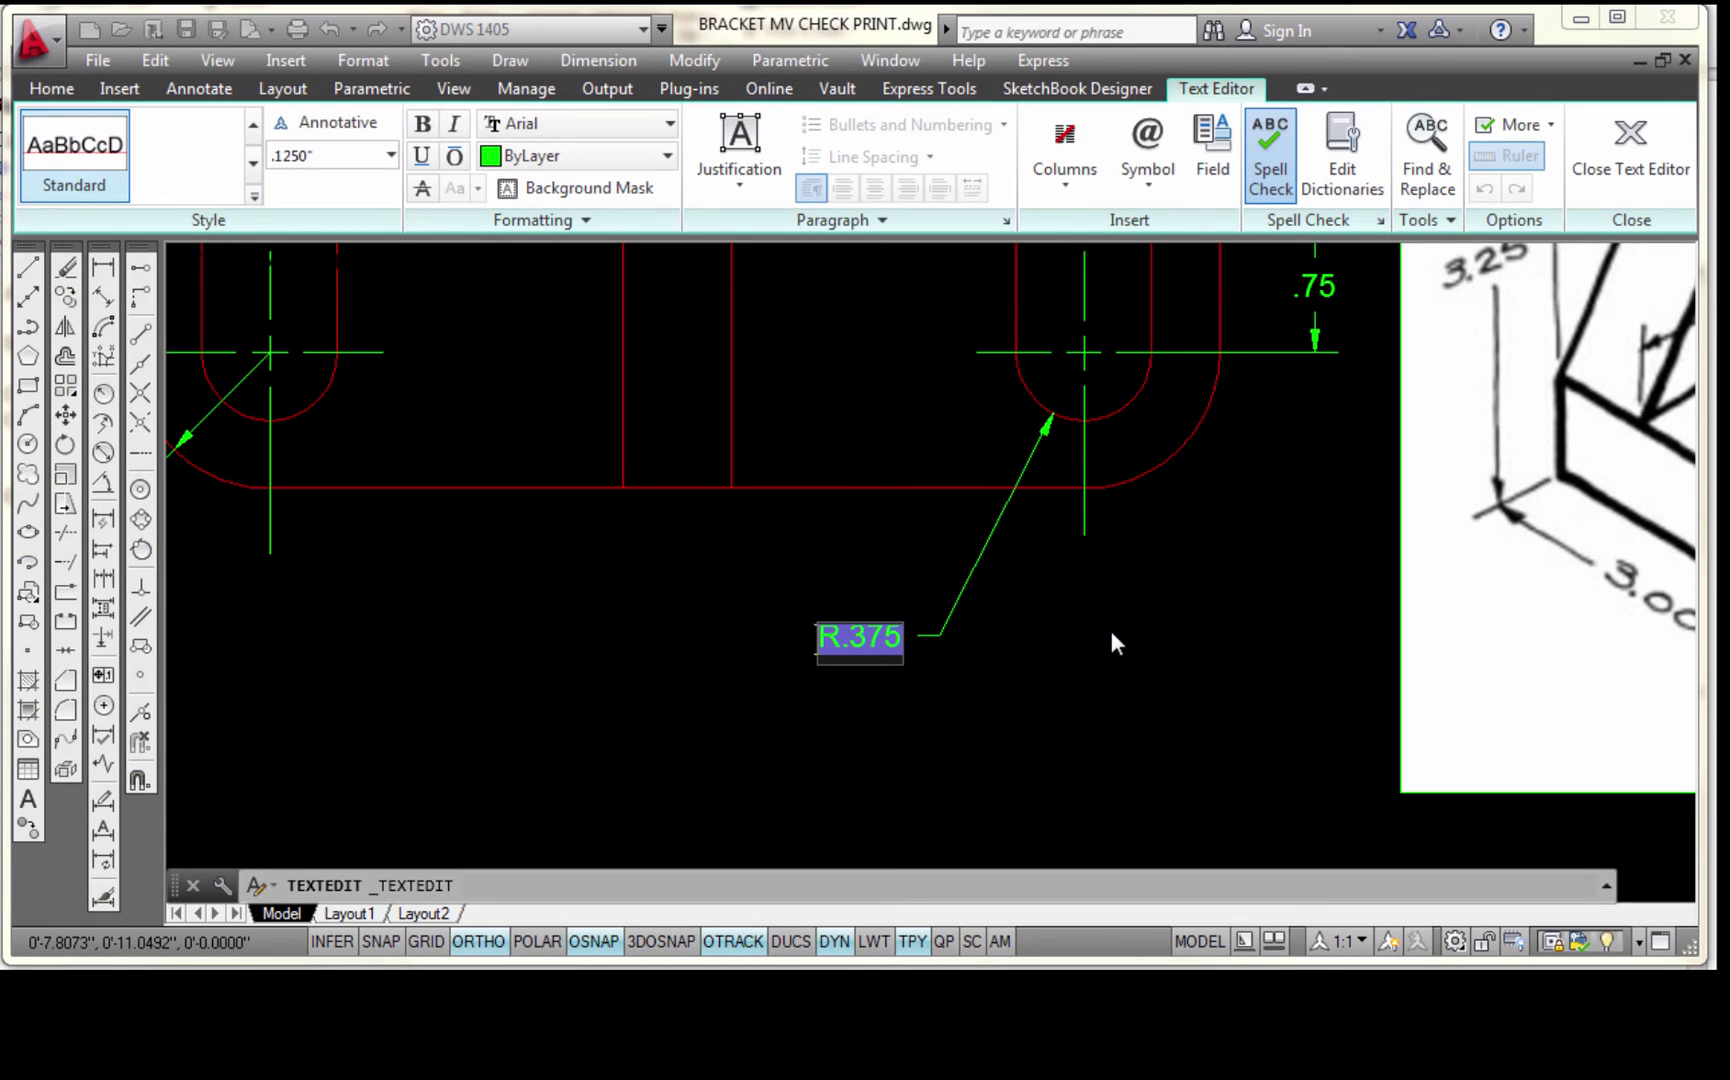
{"action": "type", "text": "2"}
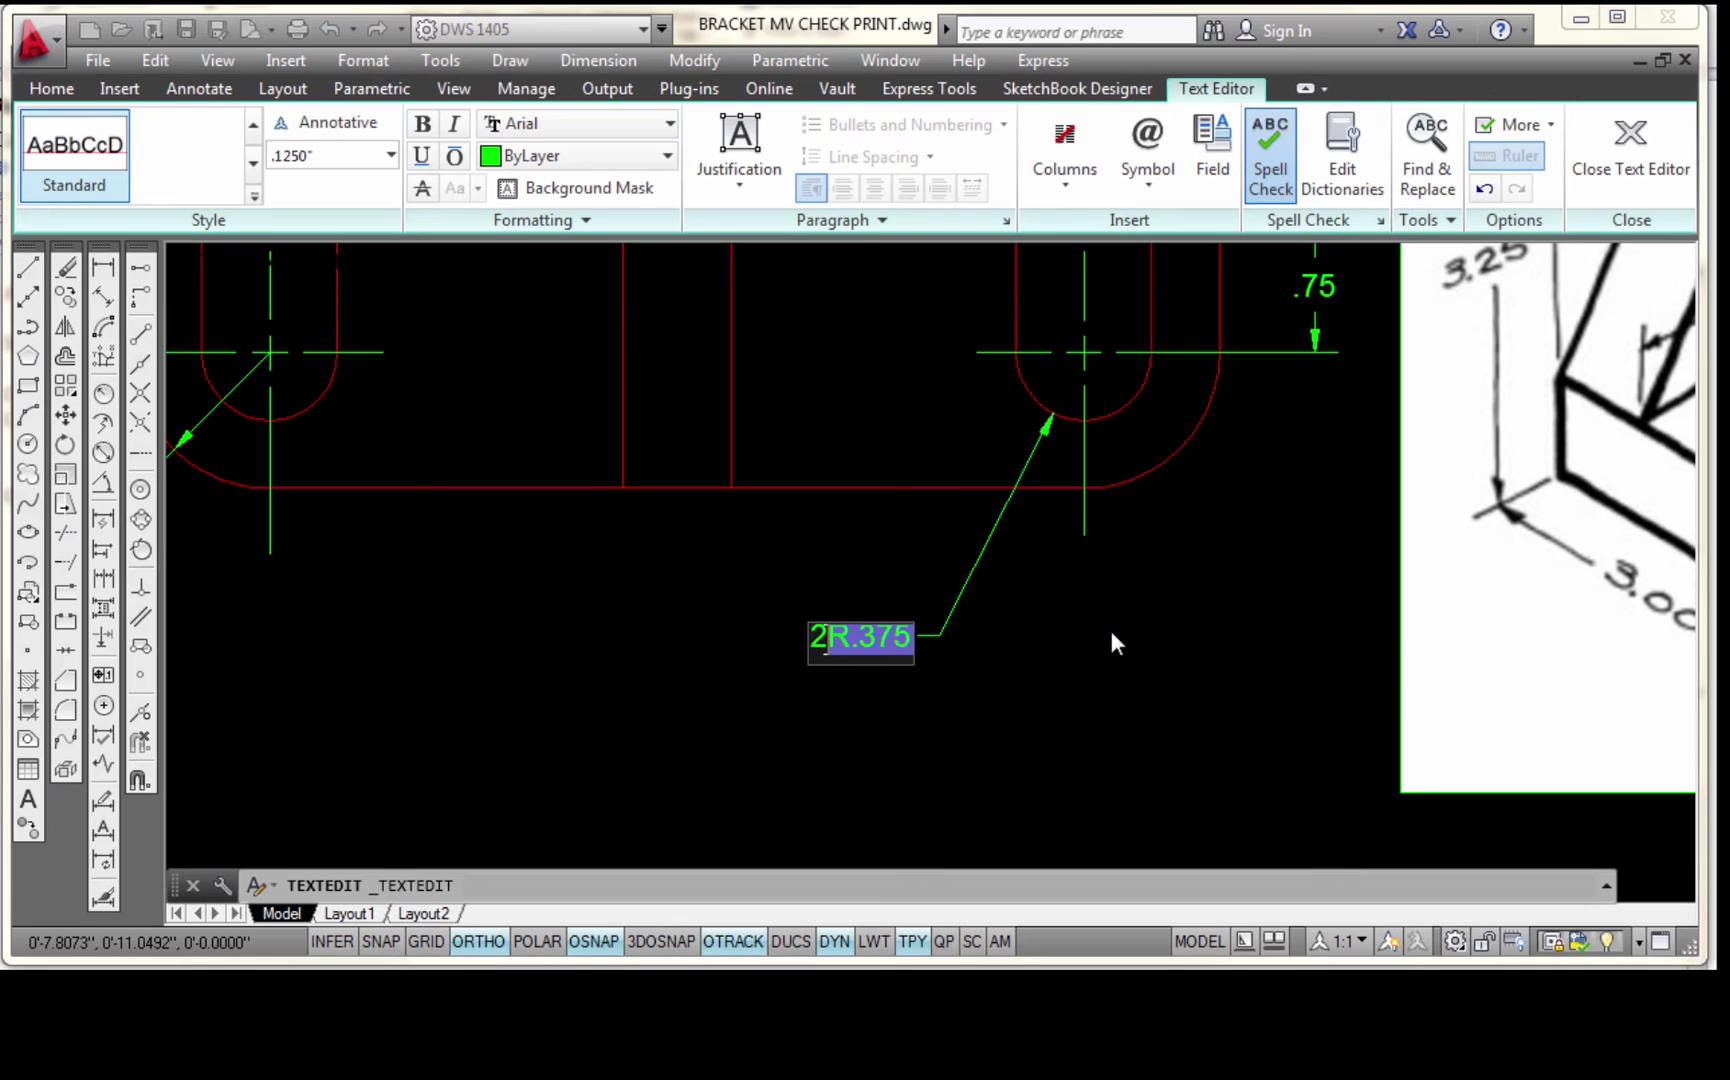
{"action": "type", "text": " X"}
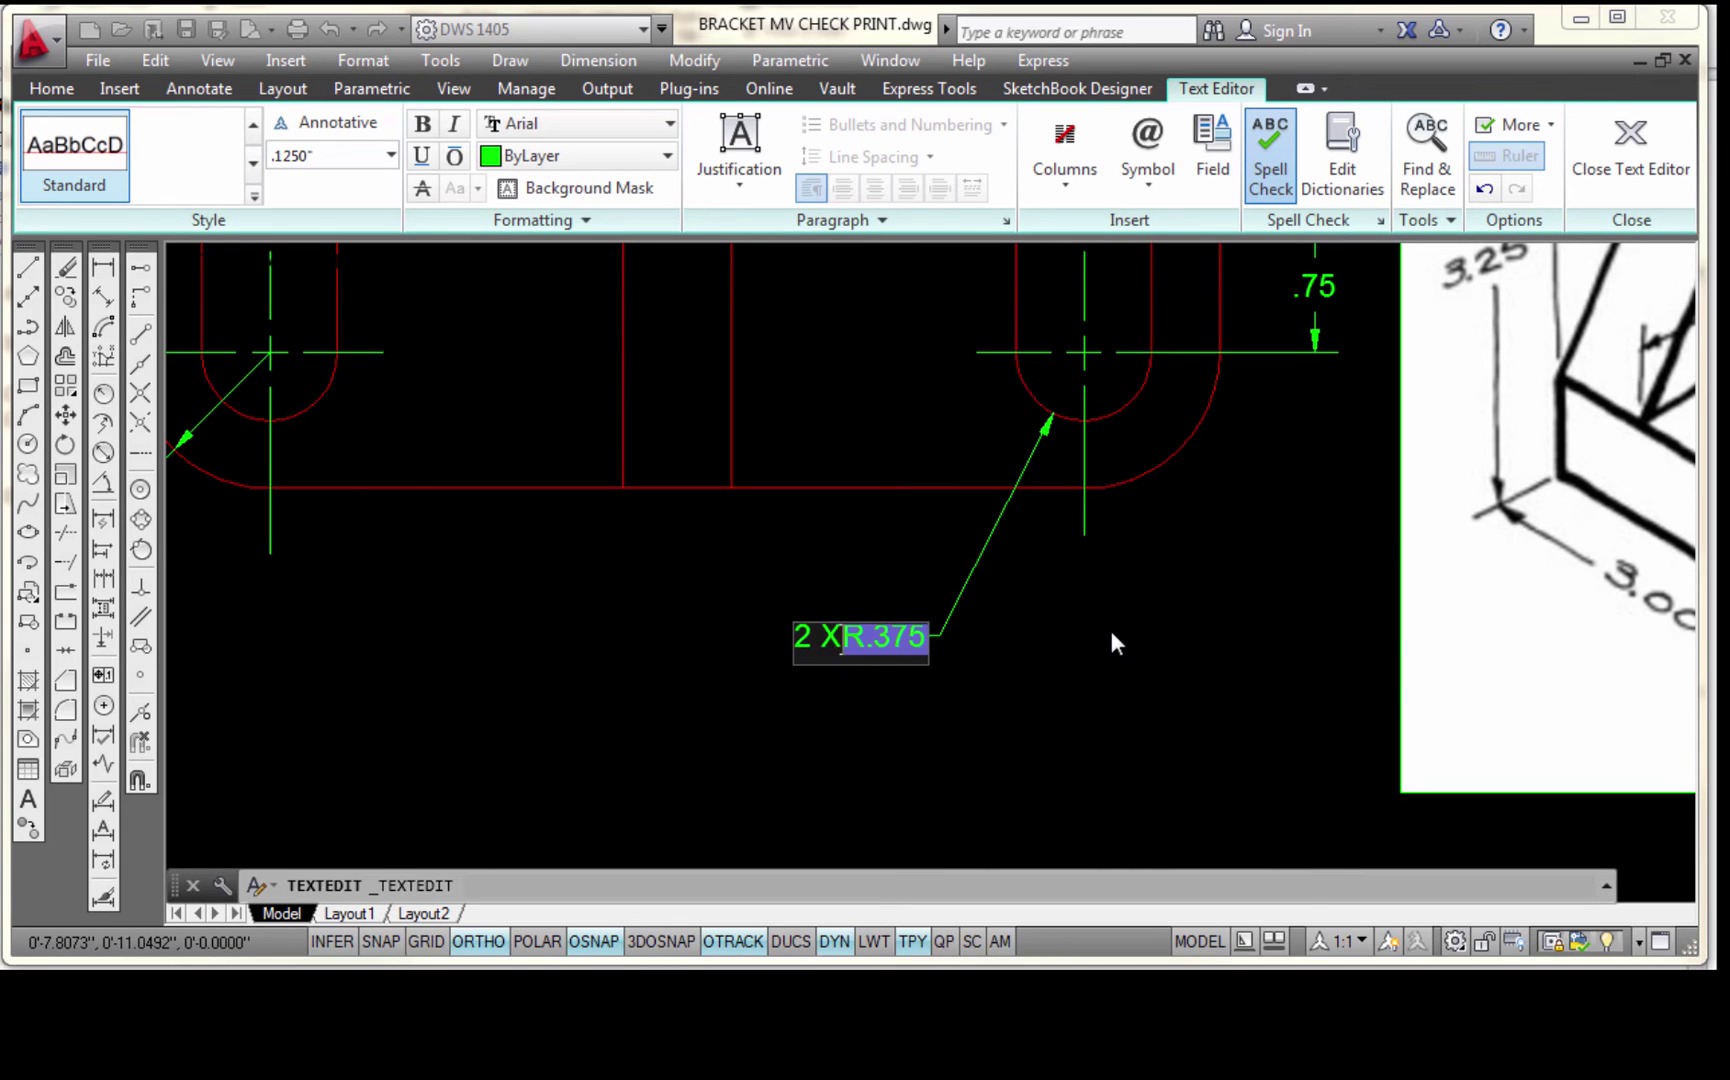
{"action": "left_click", "coordinate": [1147, 618]}
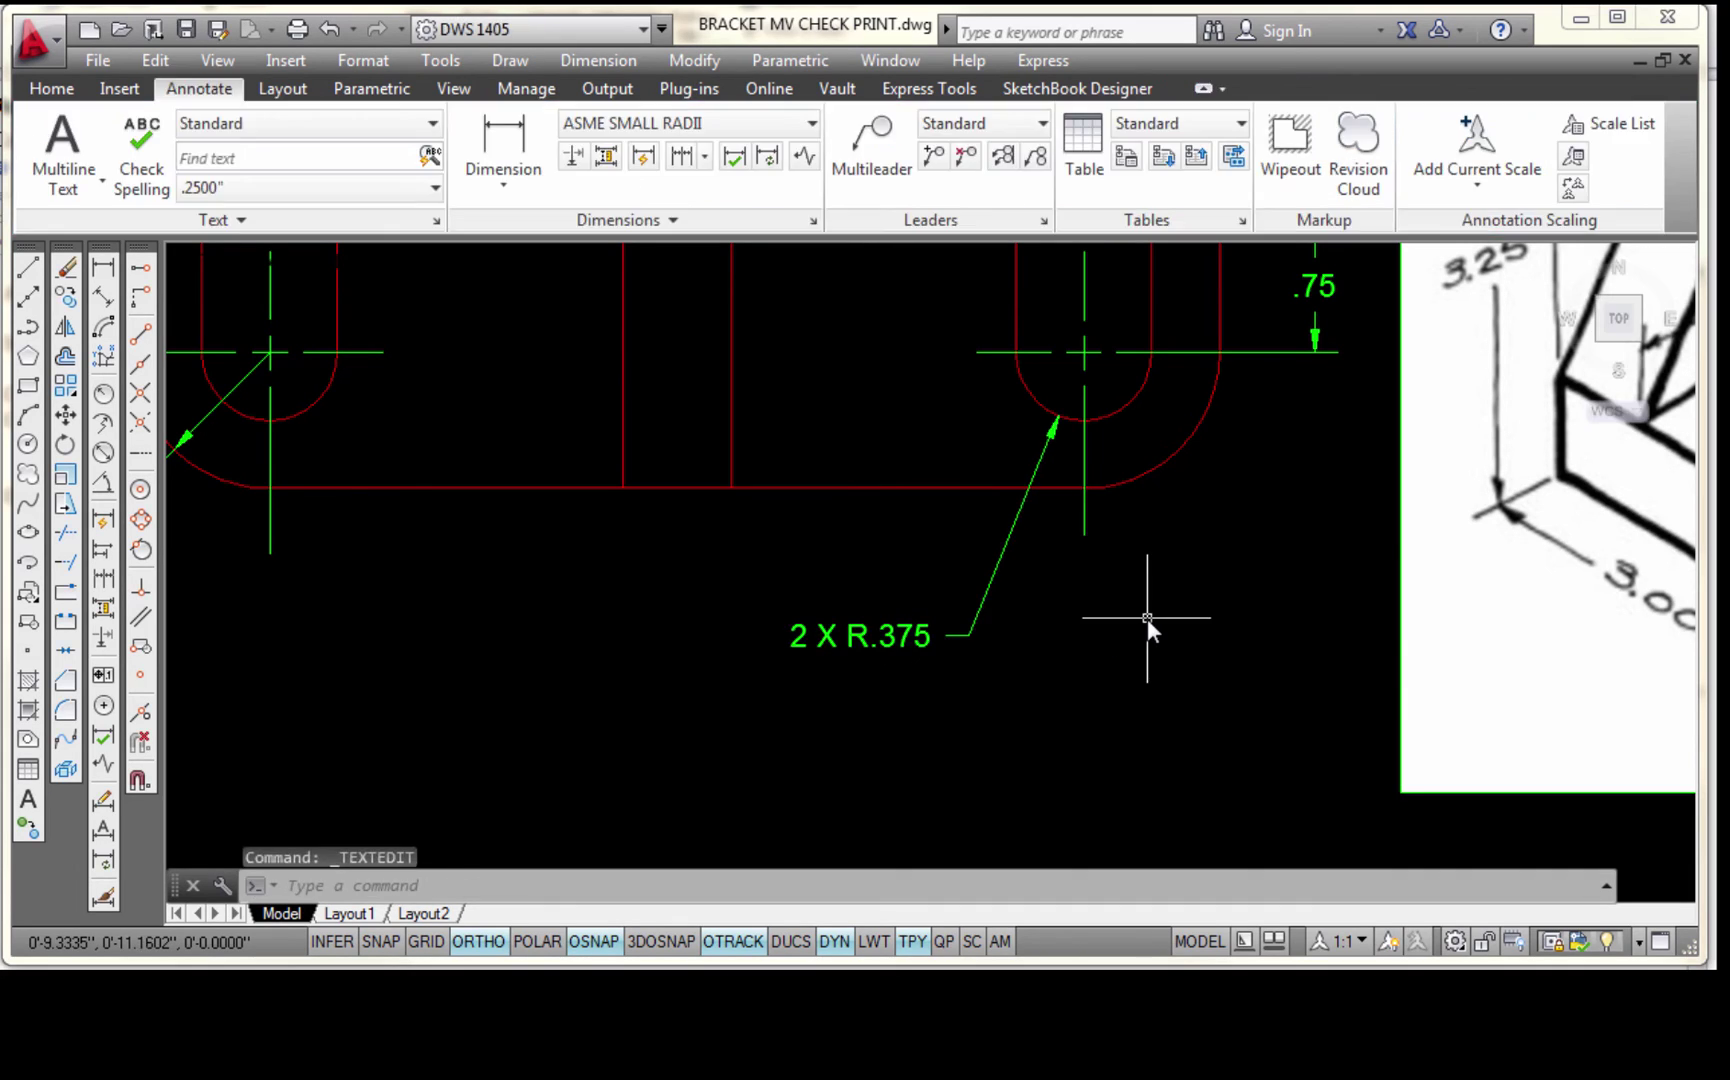
Check the three dimensioned views, the notes and the title block against the isometric reference sketch for missing dimensions
{"action": "scroll", "coordinate": [1139, 606], "scroll_direction": "down", "scroll_amount": 2}
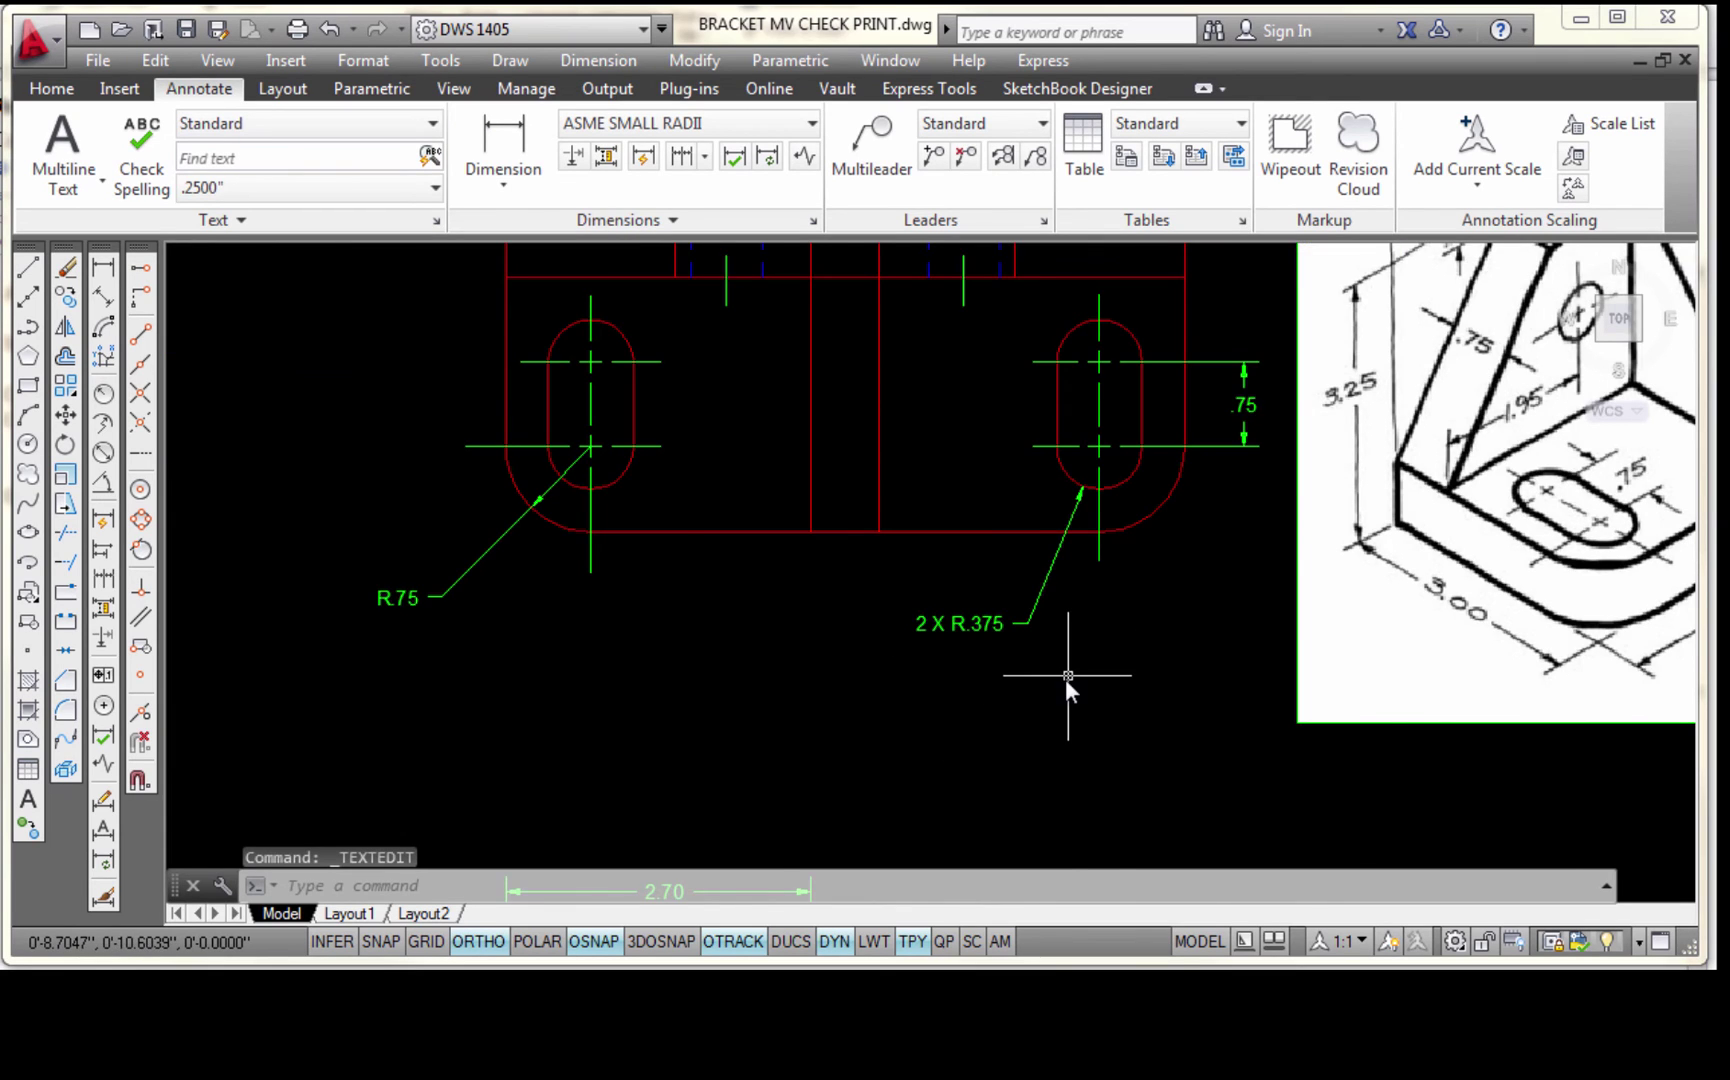
{"action": "scroll", "coordinate": [1068, 686], "scroll_direction": "down", "scroll_amount": 2}
{"action": "mouse_move", "coordinate": [1367, 654]}
{"action": "middle_mouse_down"}
{"action": "mouse_move", "coordinate": [1255, 579]}
{"action": "mouse_move", "coordinate": [1295, 643]}
{"action": "middle_mouse_up"}
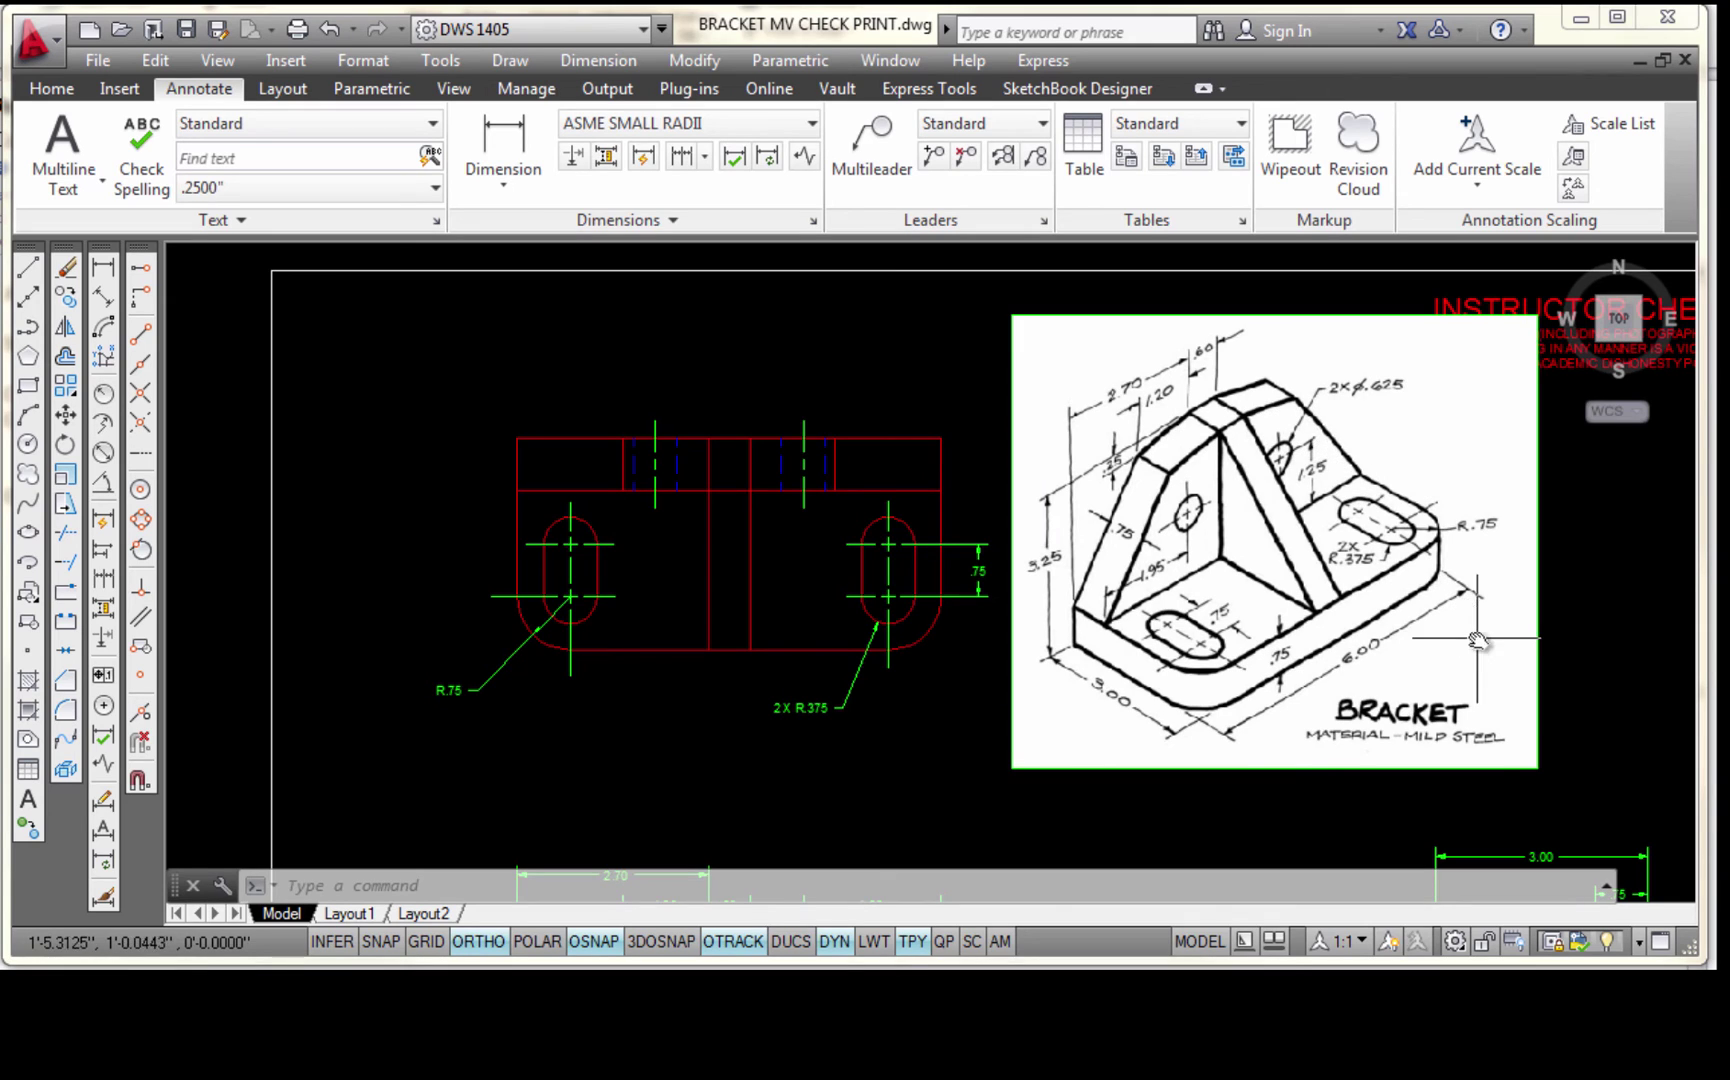
{"action": "scroll", "coordinate": [1490, 745], "scroll_direction": "up", "scroll_amount": 2}
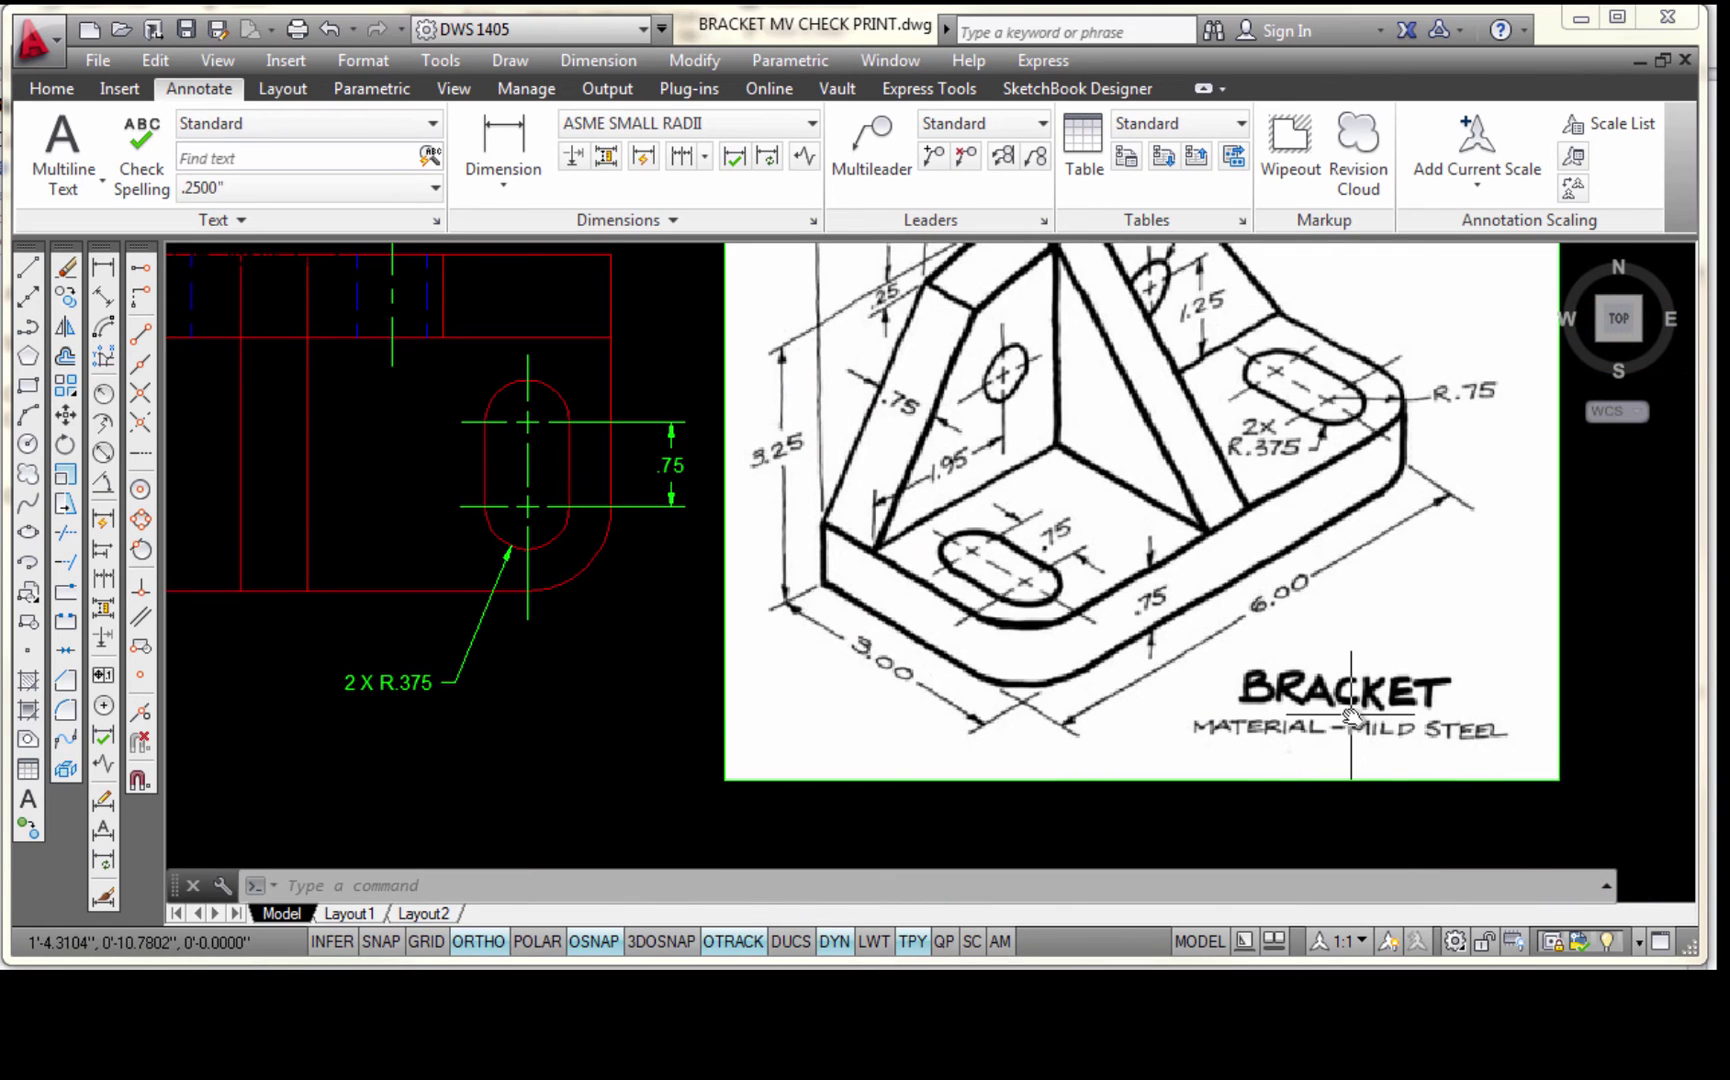
{"action": "scroll", "coordinate": [1350, 715], "scroll_direction": "down", "scroll_amount": 5}
{"action": "mouse_move", "coordinate": [1243, 753]}
{"action": "middle_mouse_down"}
{"action": "mouse_move", "coordinate": [1209, 722]}
{"action": "mouse_move", "coordinate": [1226, 454]}
{"action": "mouse_move", "coordinate": [1224, 489]}
{"action": "middle_mouse_up"}
{"action": "scroll", "coordinate": [1209, 709], "scroll_direction": "up", "scroll_amount": 4}
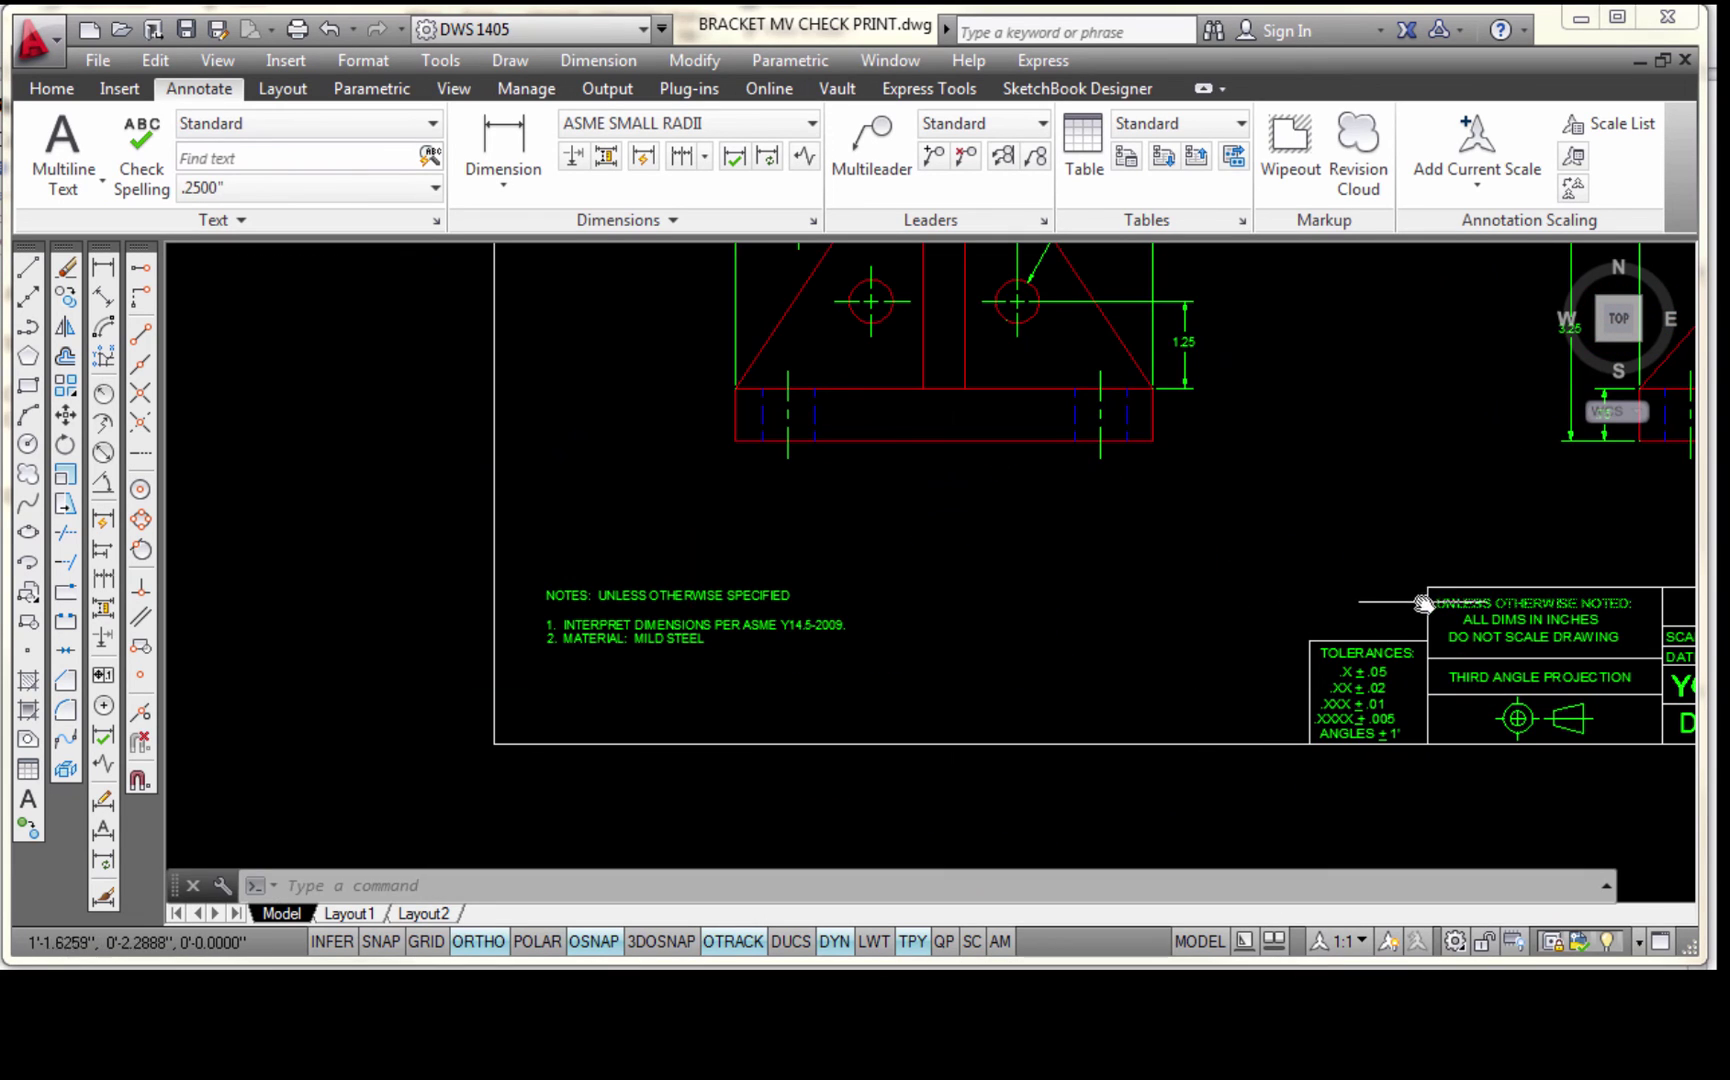
{"action": "middle_click_drag", "start_coordinate": [1352, 552], "coordinate": [799, 560]}
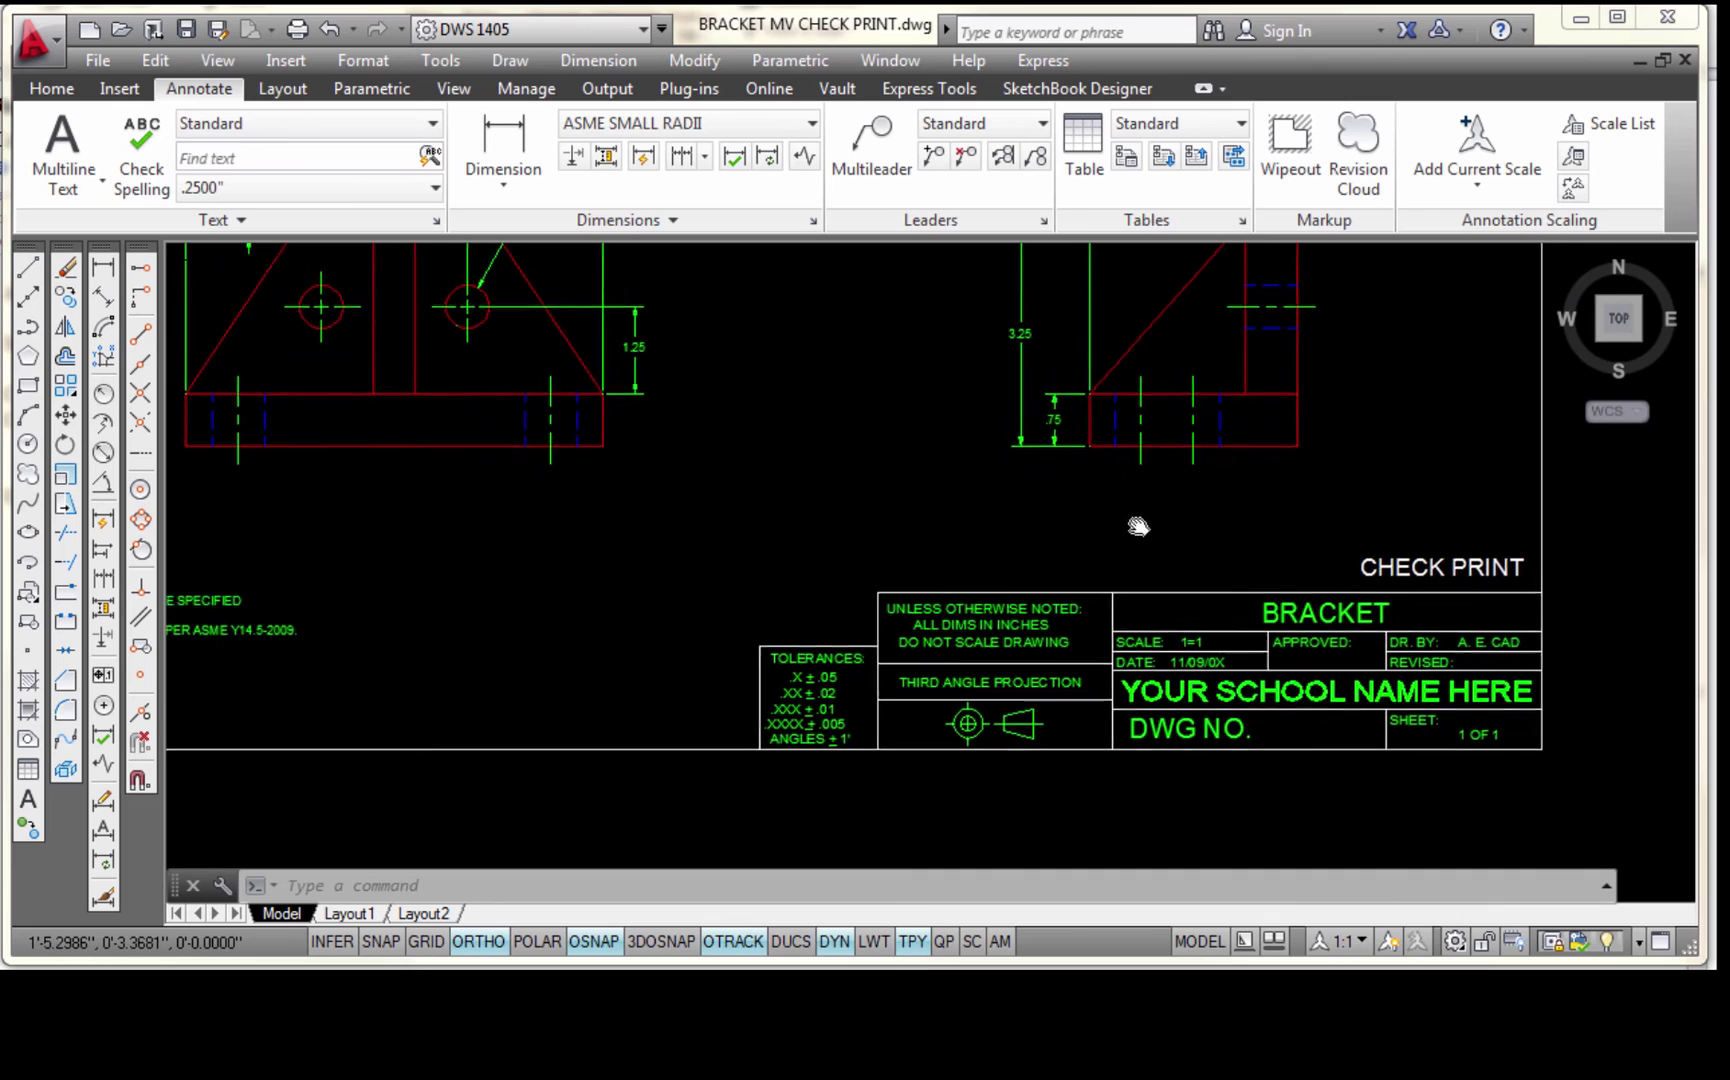
{"action": "middle_click_drag", "start_coordinate": [1135, 525], "coordinate": [1292, 489]}
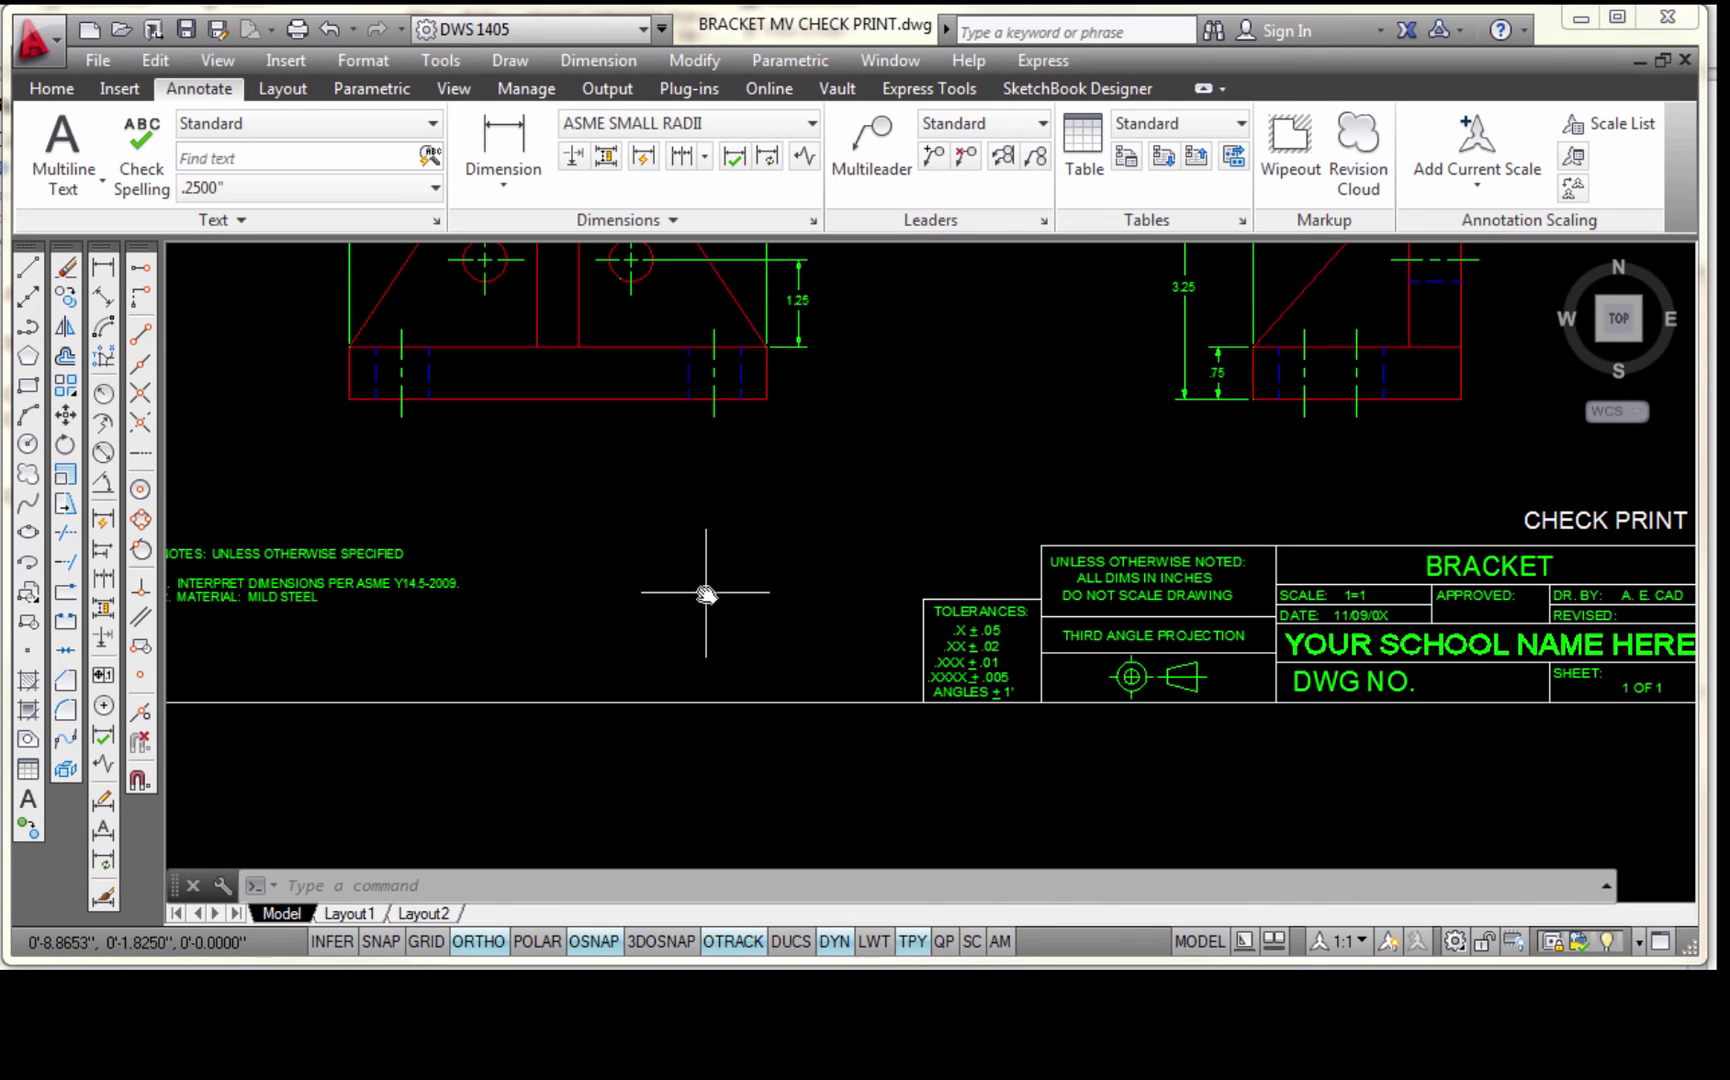
{"action": "scroll", "coordinate": [710, 588], "scroll_direction": "down", "scroll_amount": 2}
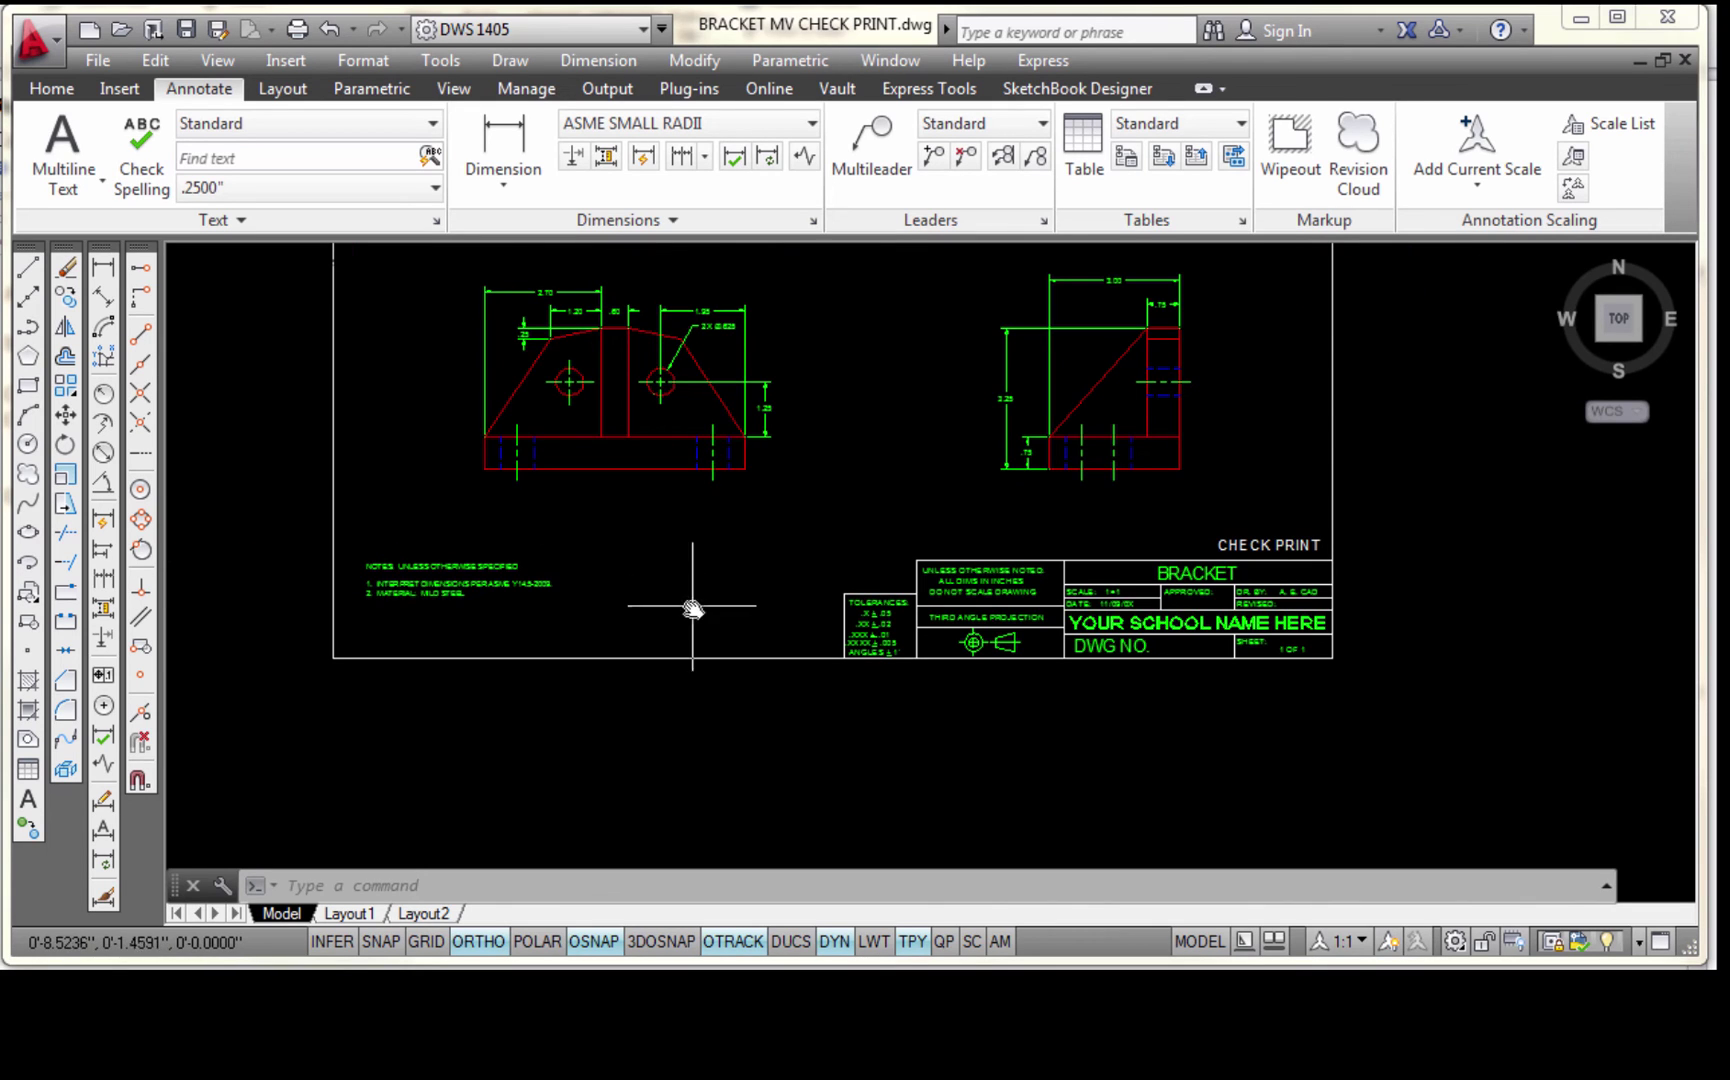
{"action": "left_click_drag", "start_coordinate": [717, 604], "coordinate": [867, 736]}
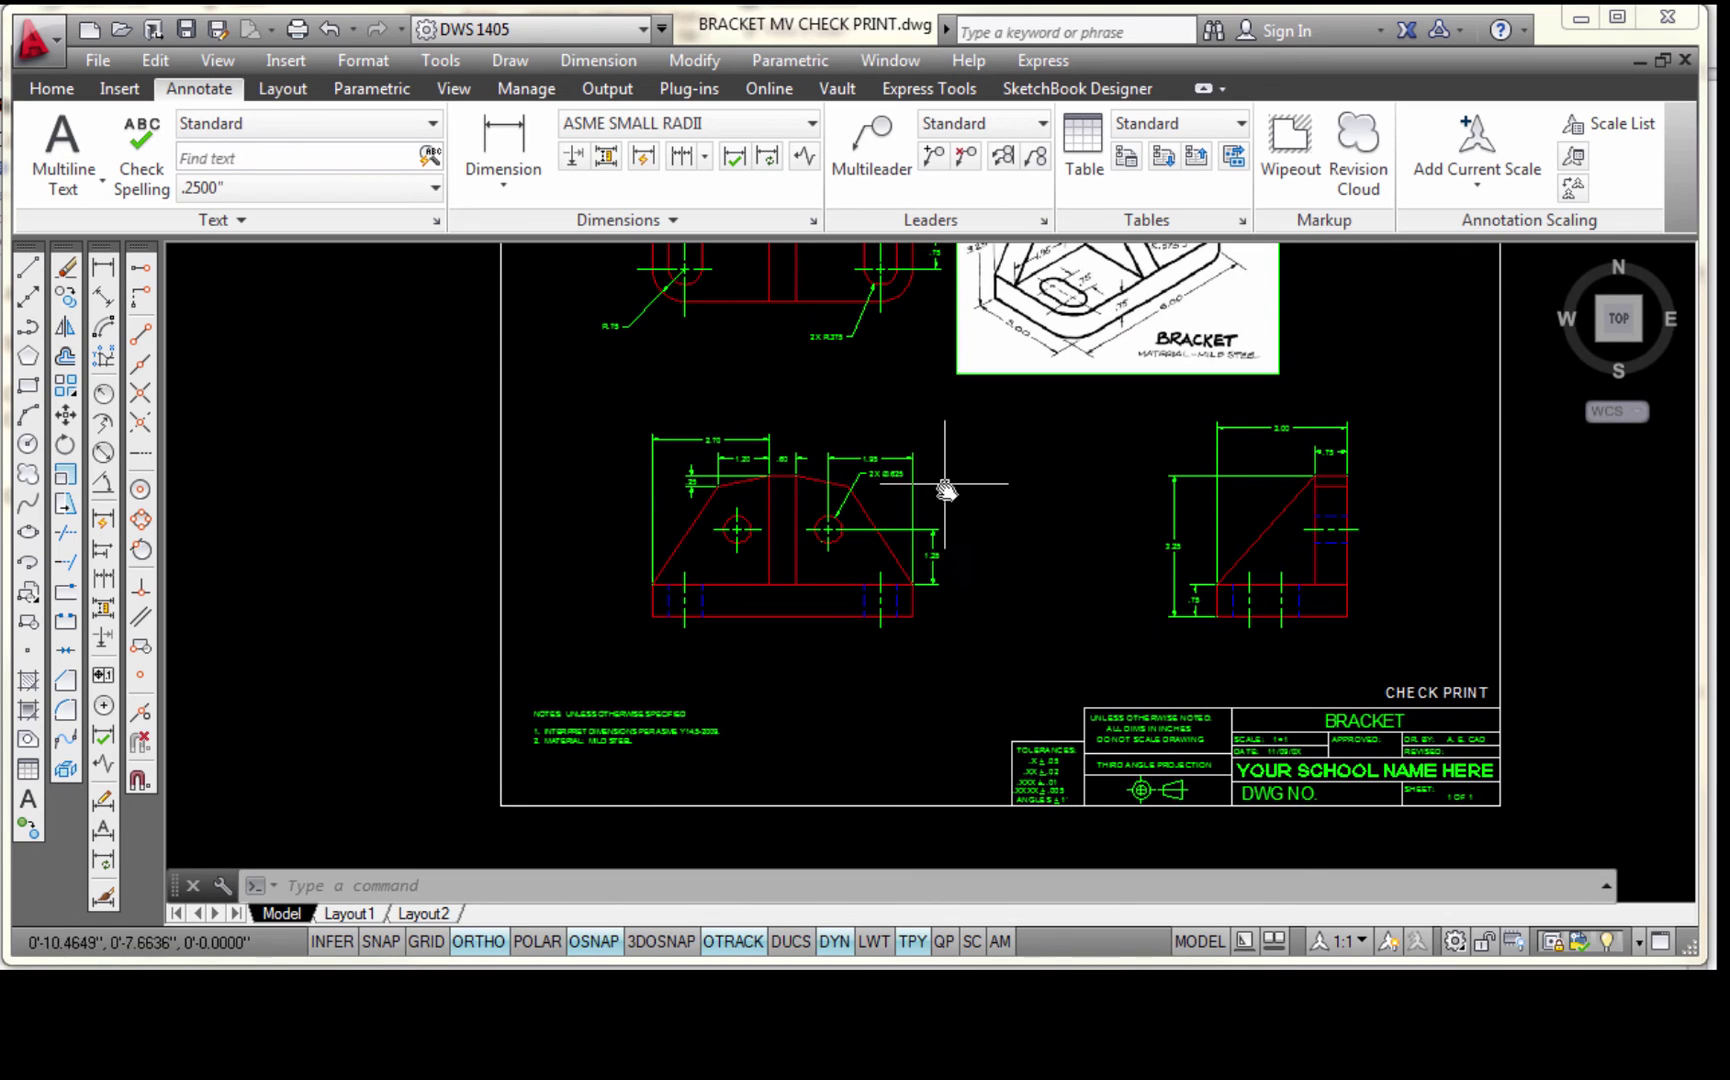
{"action": "mouse_move", "coordinate": [990, 518]}
{"action": "left_mouse_down"}
{"action": "mouse_move", "coordinate": [1016, 645]}
{"action": "mouse_move", "coordinate": [1023, 552]}
{"action": "left_mouse_up"}
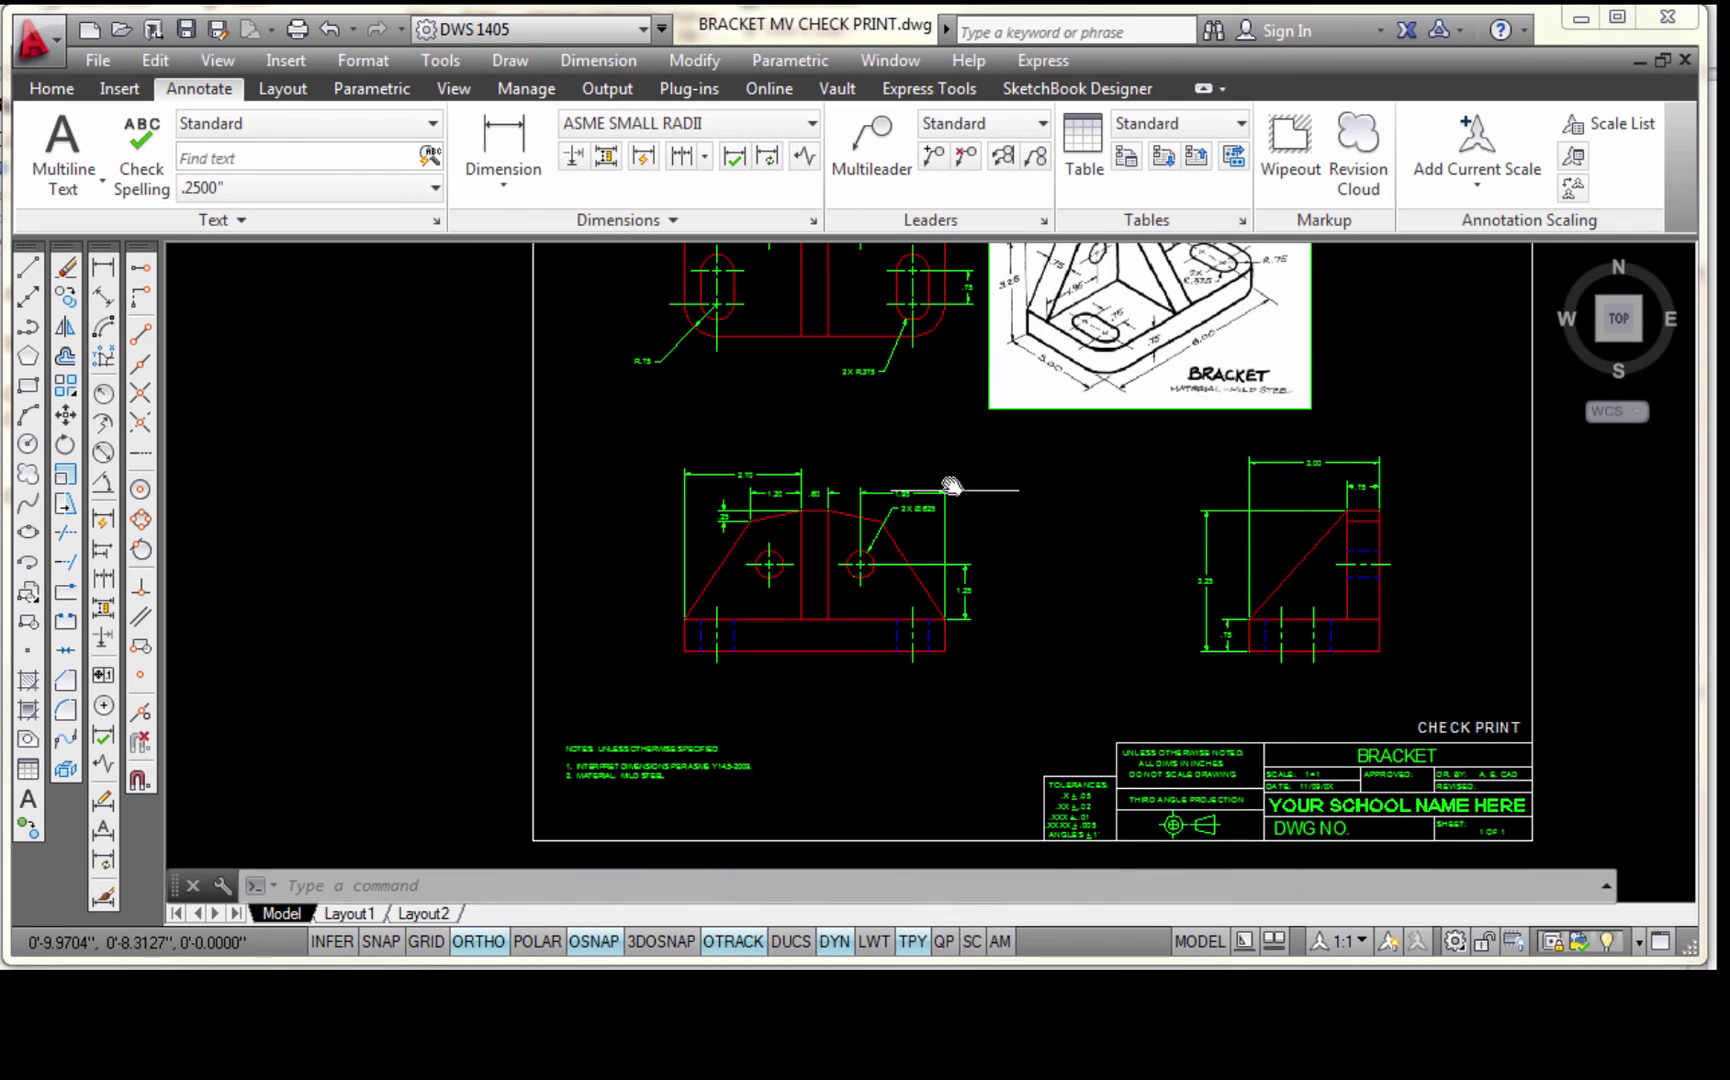
{"action": "scroll", "coordinate": [1216, 327], "scroll_direction": "up", "scroll_amount": 2}
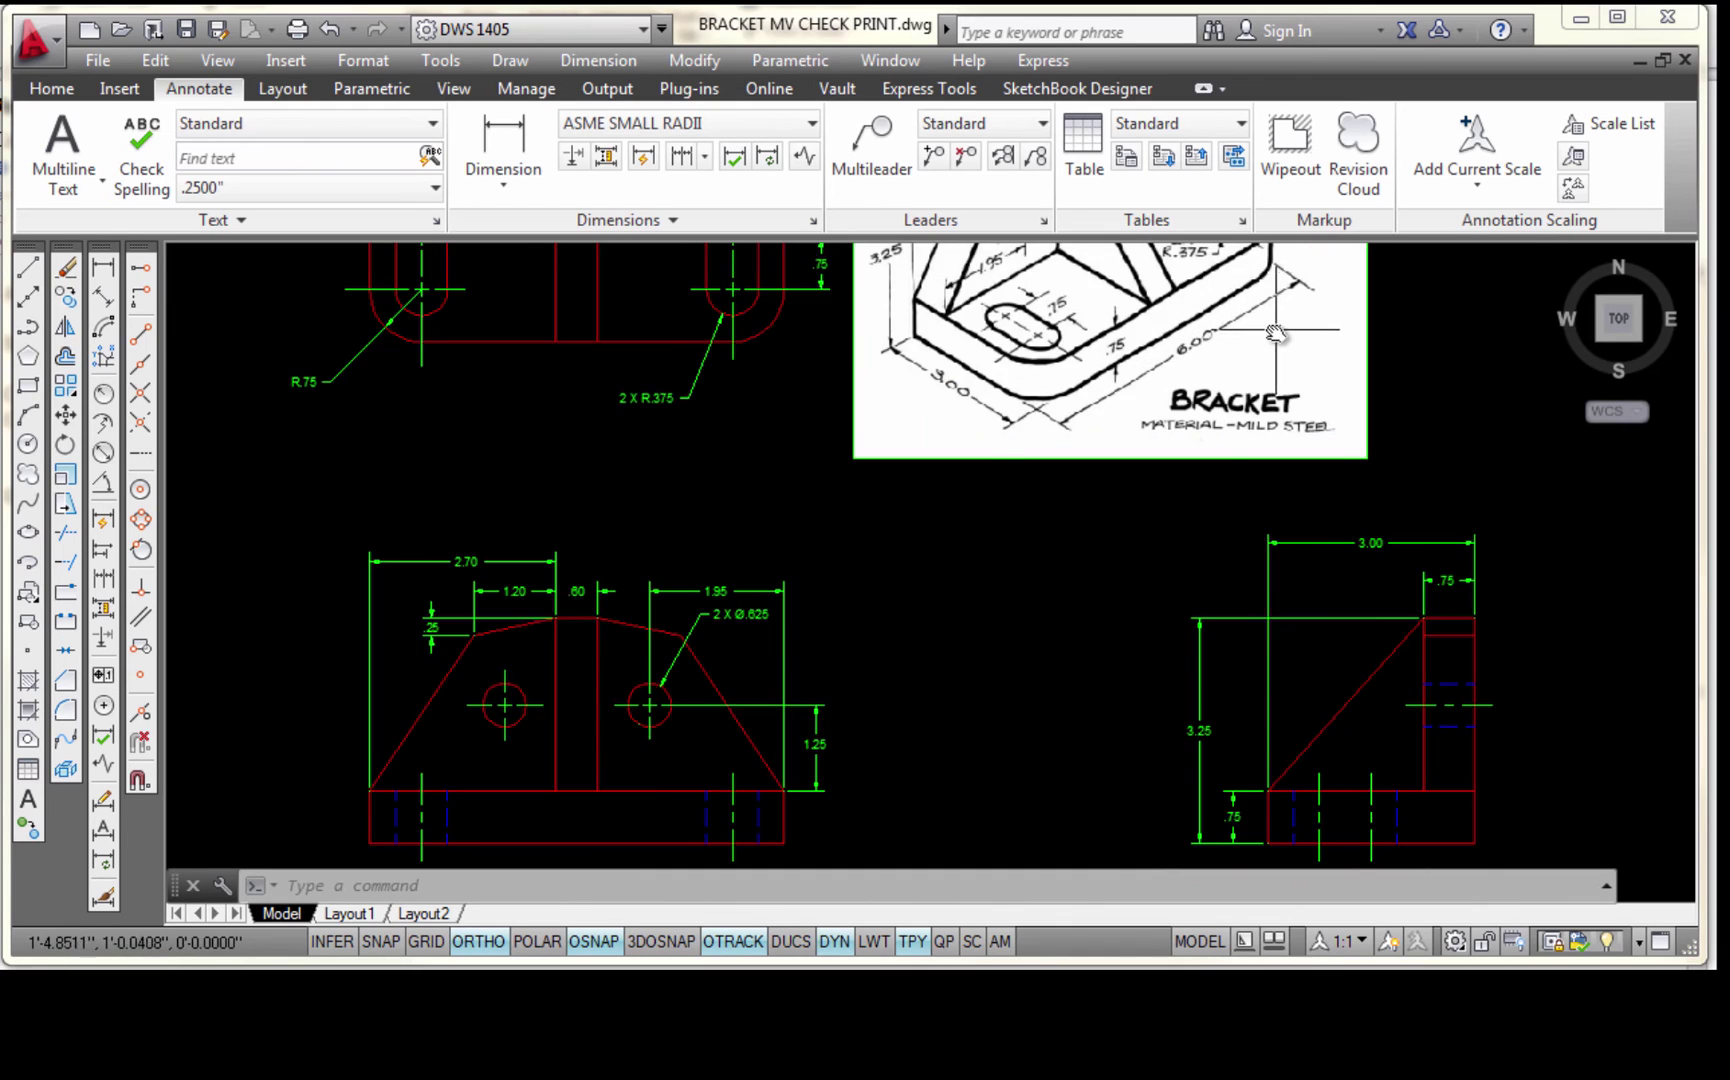
{"action": "scroll", "coordinate": [1276, 333], "scroll_direction": "down", "scroll_amount": 2}
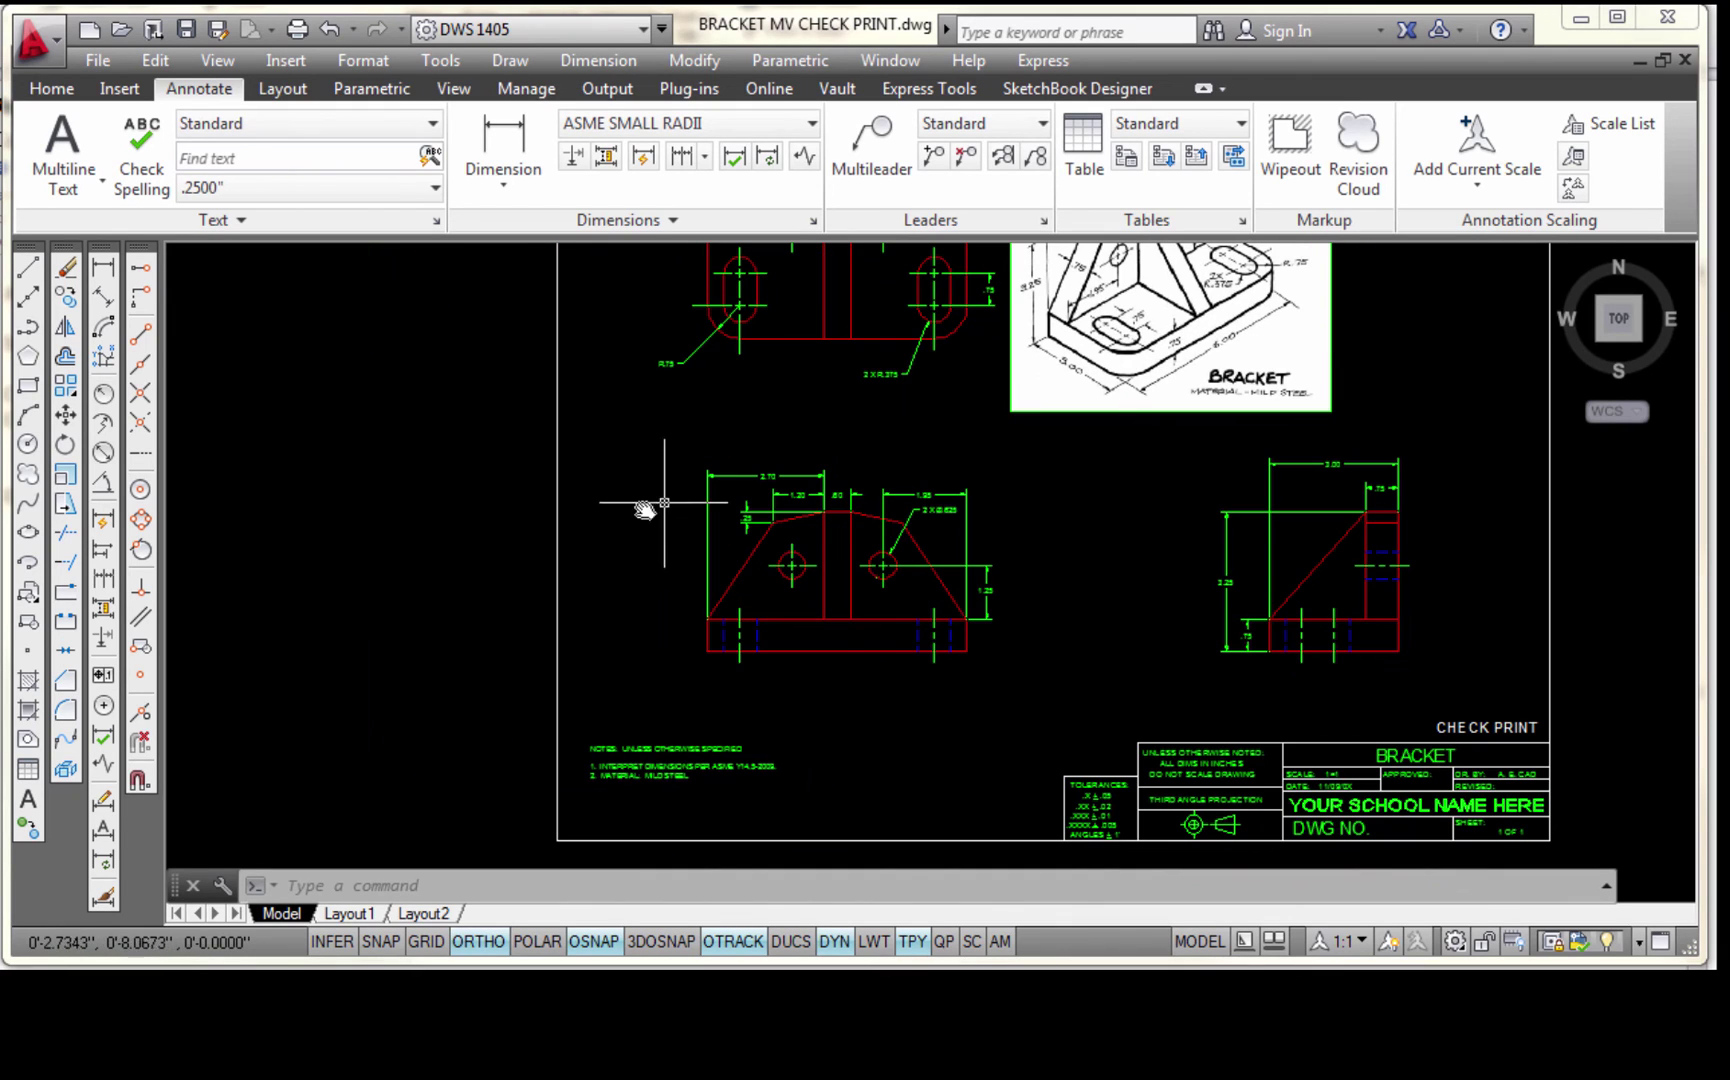
Add a horizontal linear dimension across the full width of the front view's base, placed above the existing upper dimensions
{"action": "left_click", "coordinate": [104, 268]}
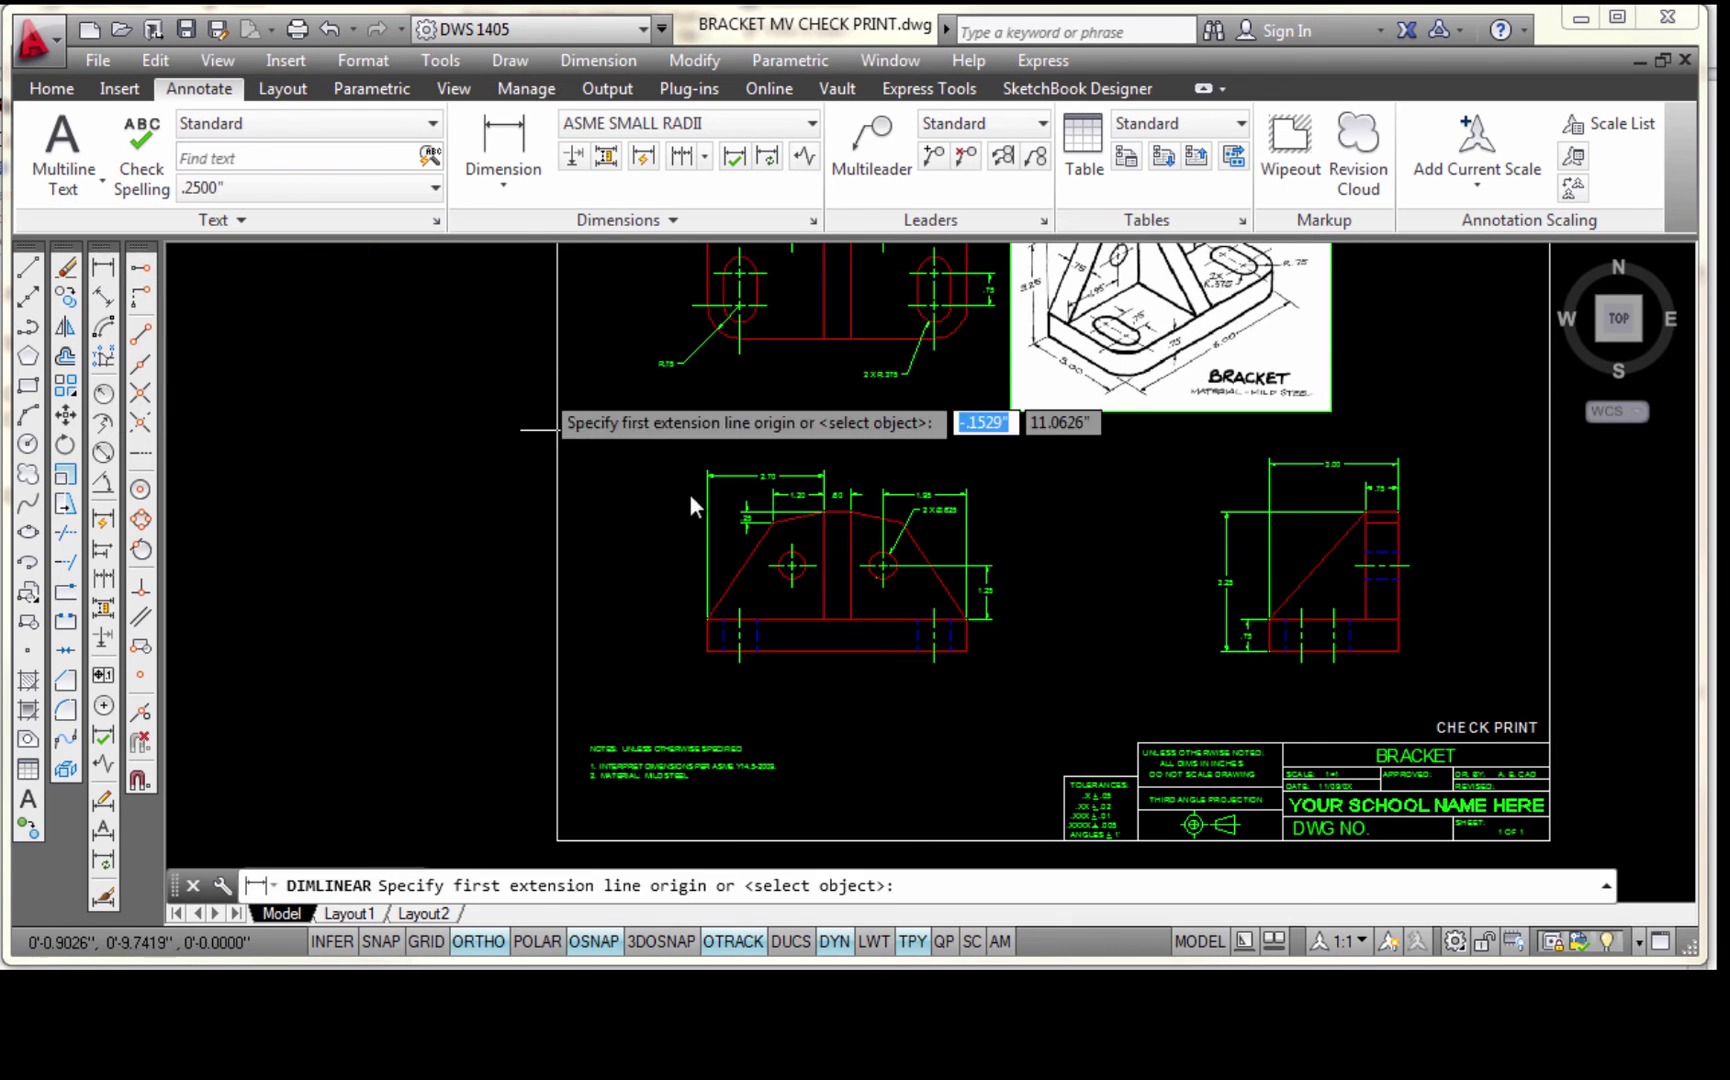
{"action": "scroll", "coordinate": [830, 580], "scroll_direction": "up", "scroll_amount": 2}
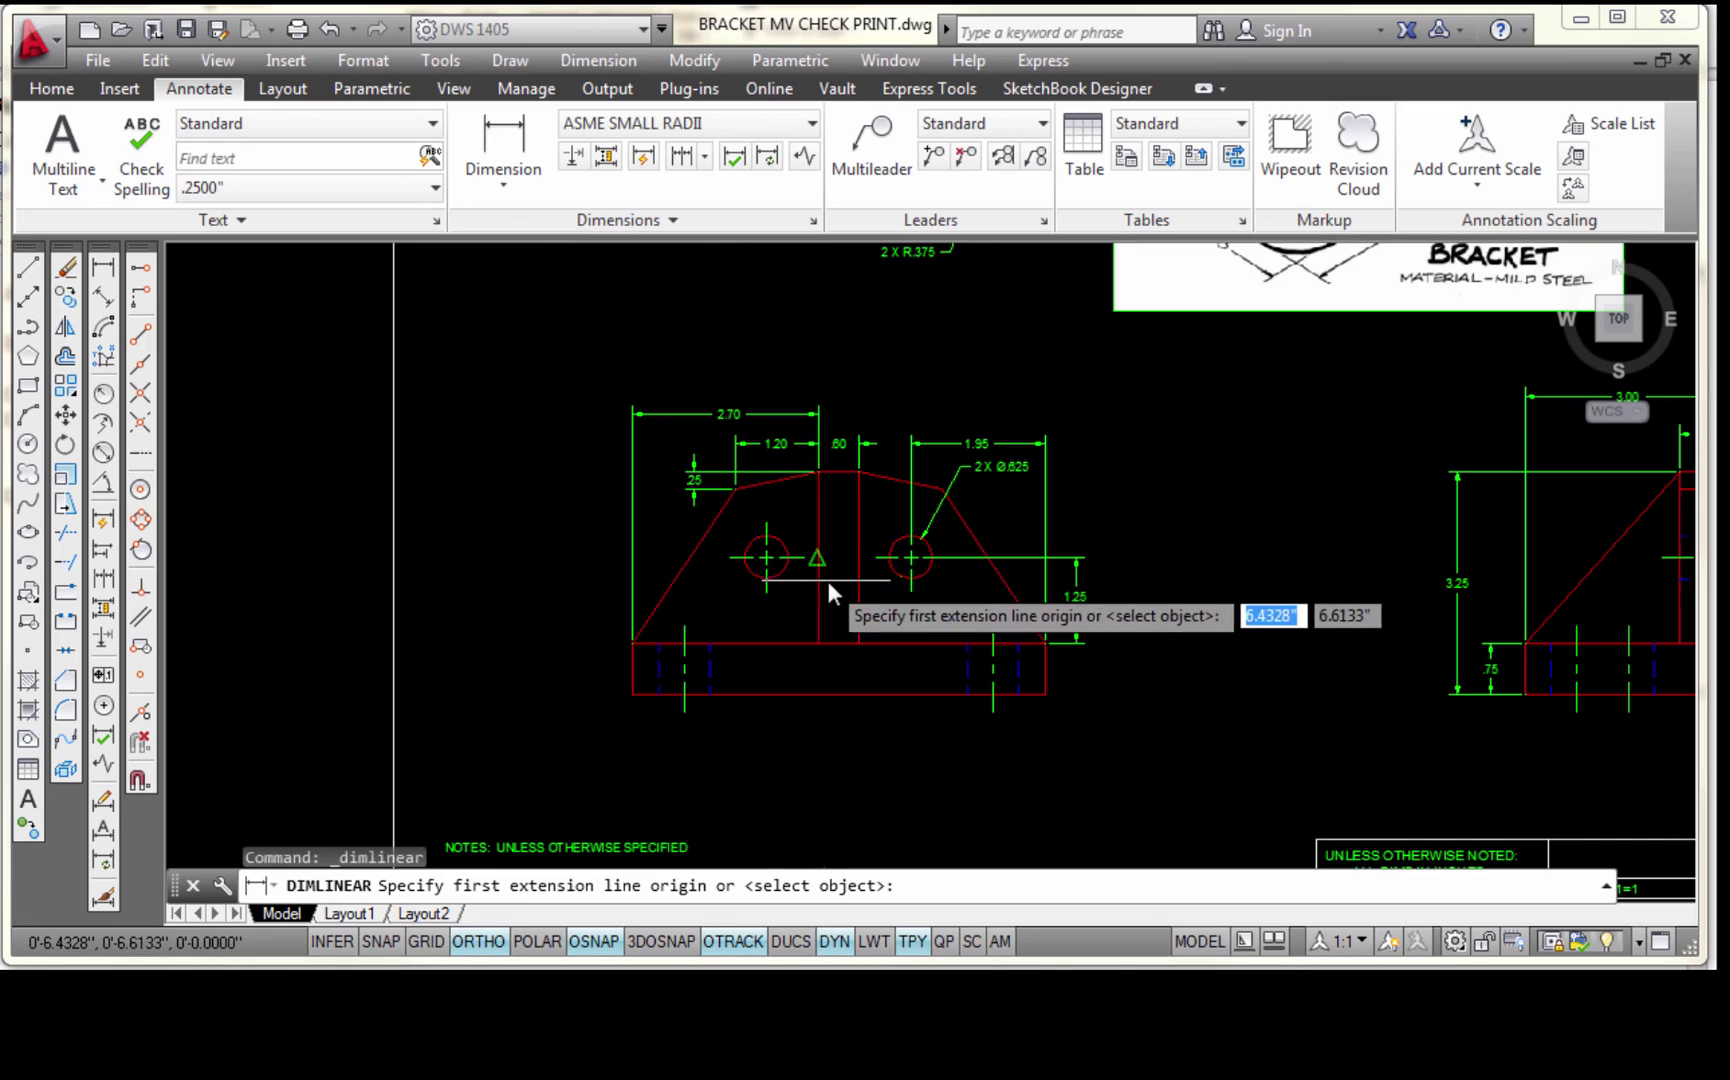
{"action": "left_click", "coordinate": [633, 644]}
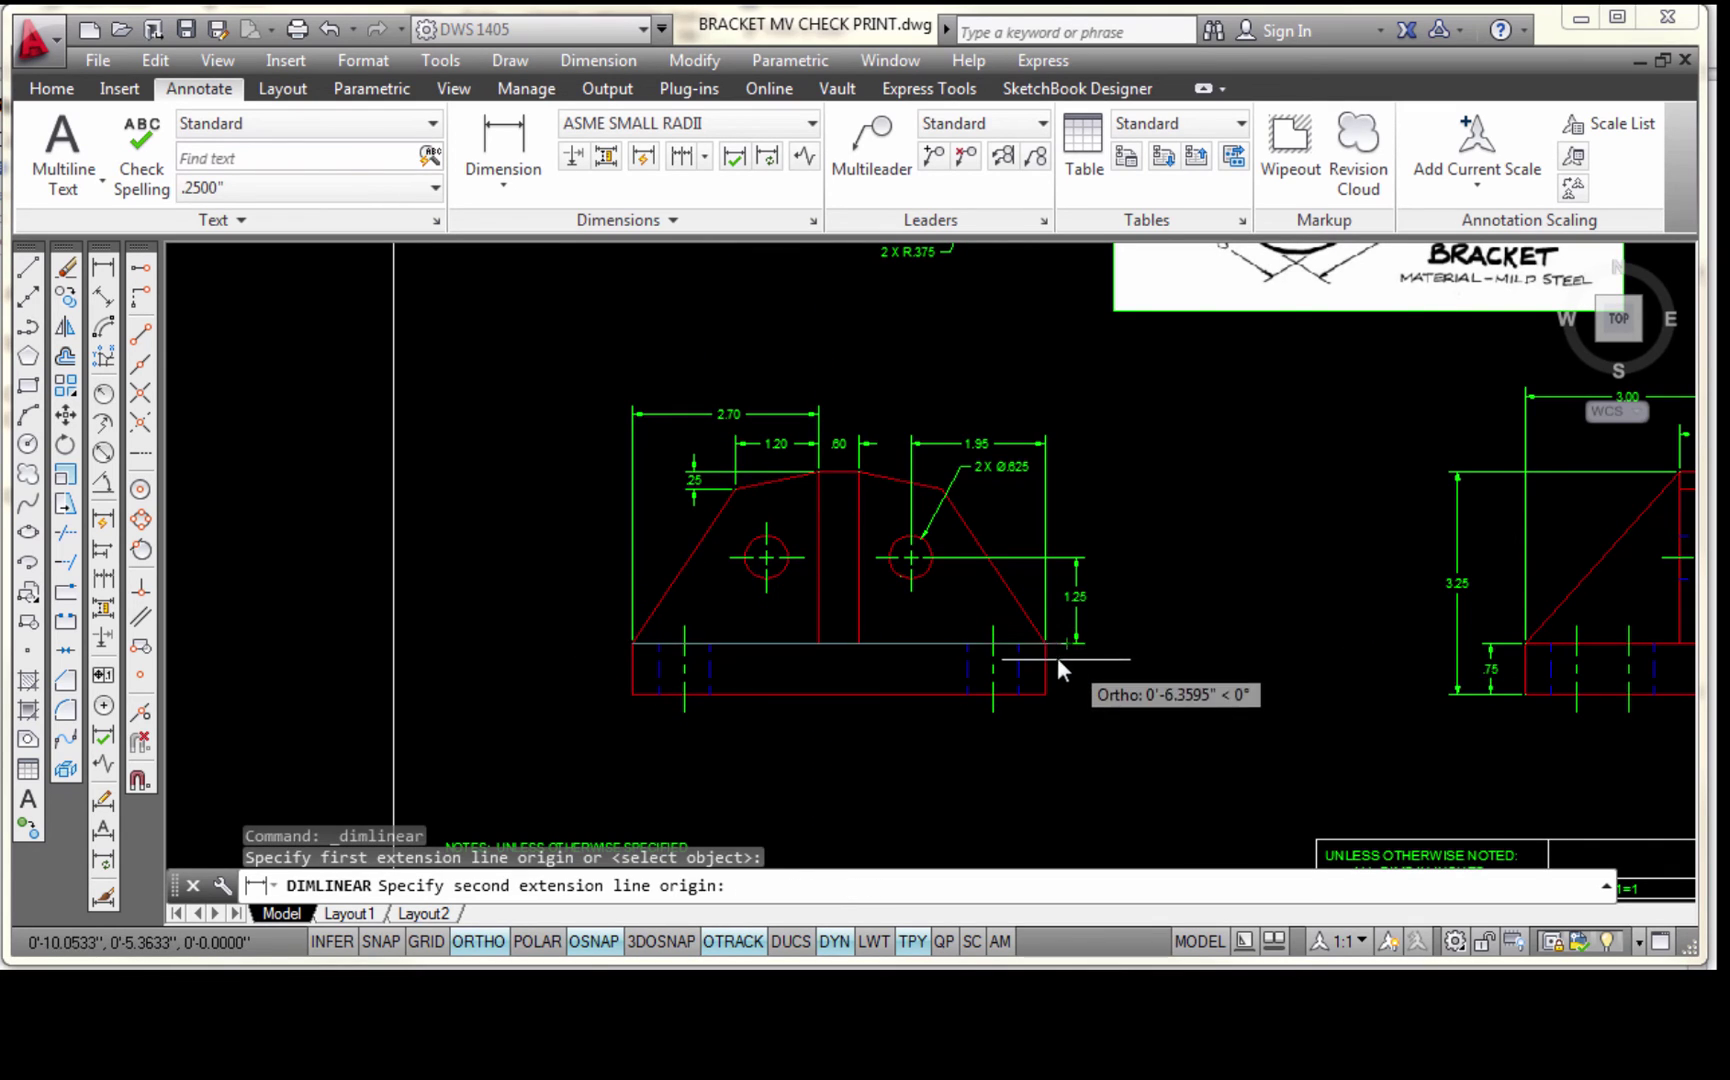
{"action": "left_click", "coordinate": [1045, 645]}
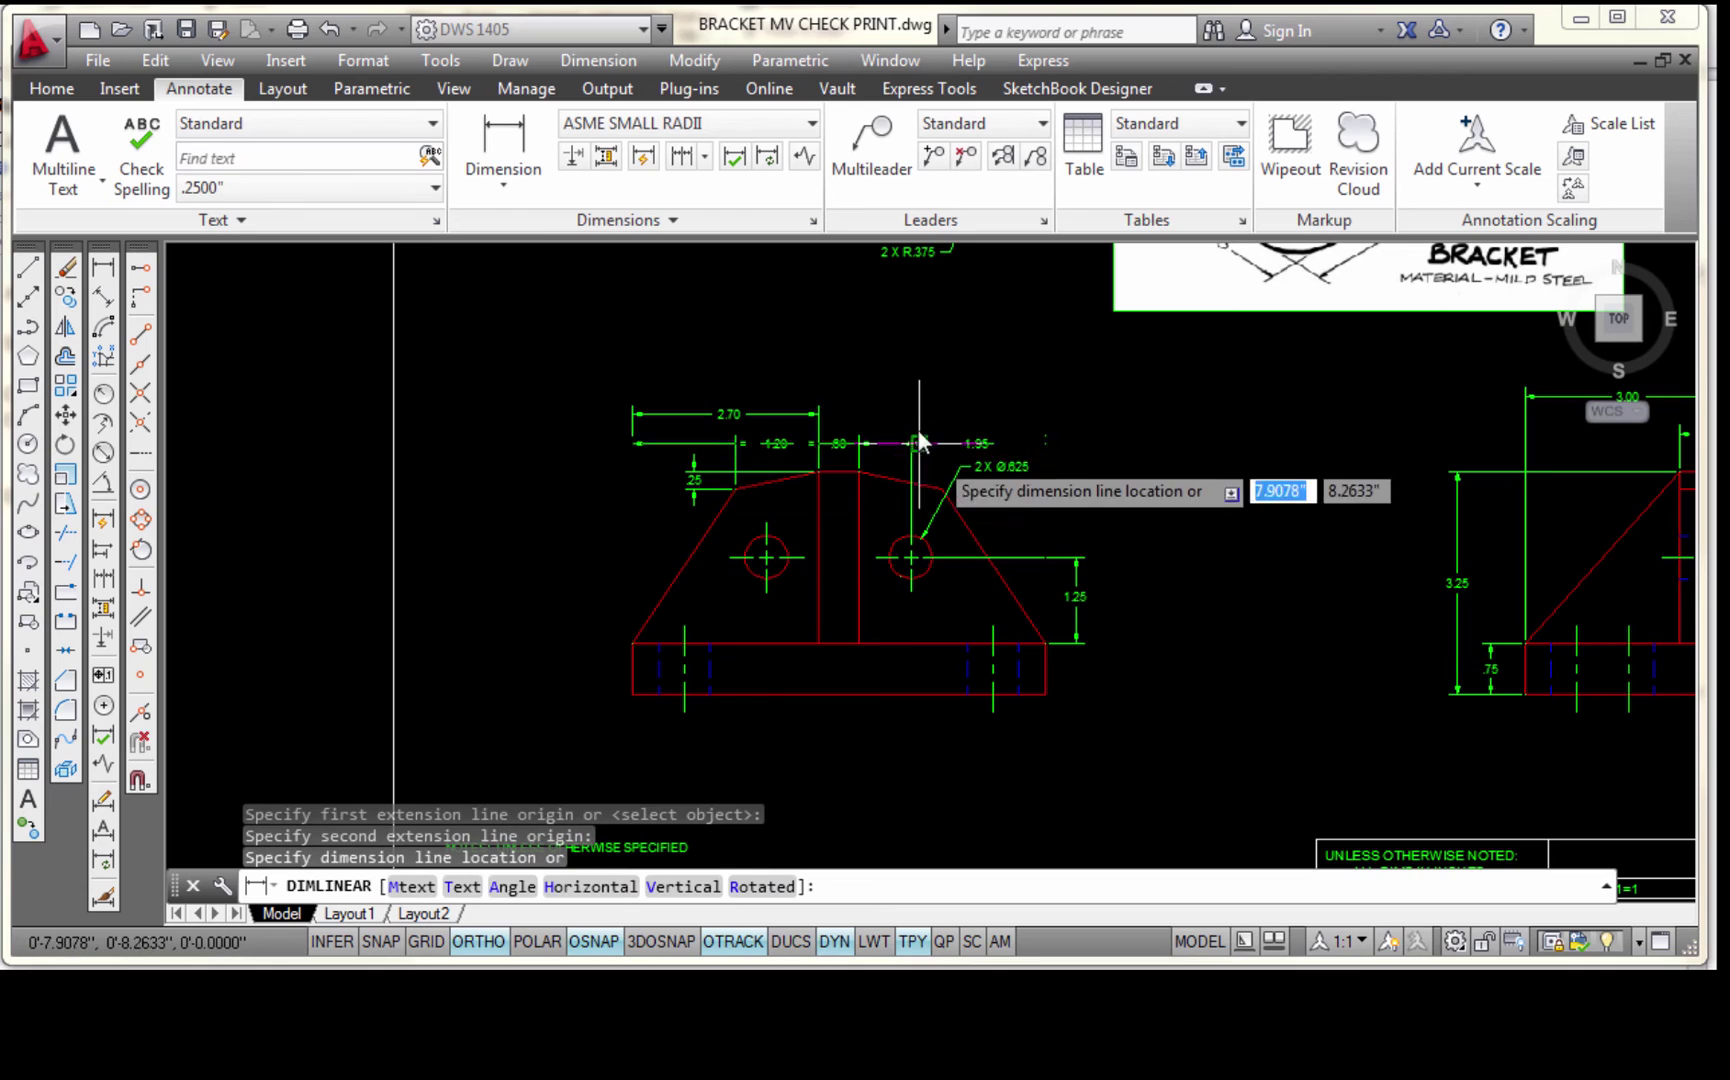
{"action": "left_click", "coordinate": [864, 382]}
Lower the front view's overall width dimension line about 0.1 inch, closer to the 2.70 dimension line beneath it
{"action": "scroll", "coordinate": [845, 386], "scroll_direction": "up", "scroll_amount": 4}
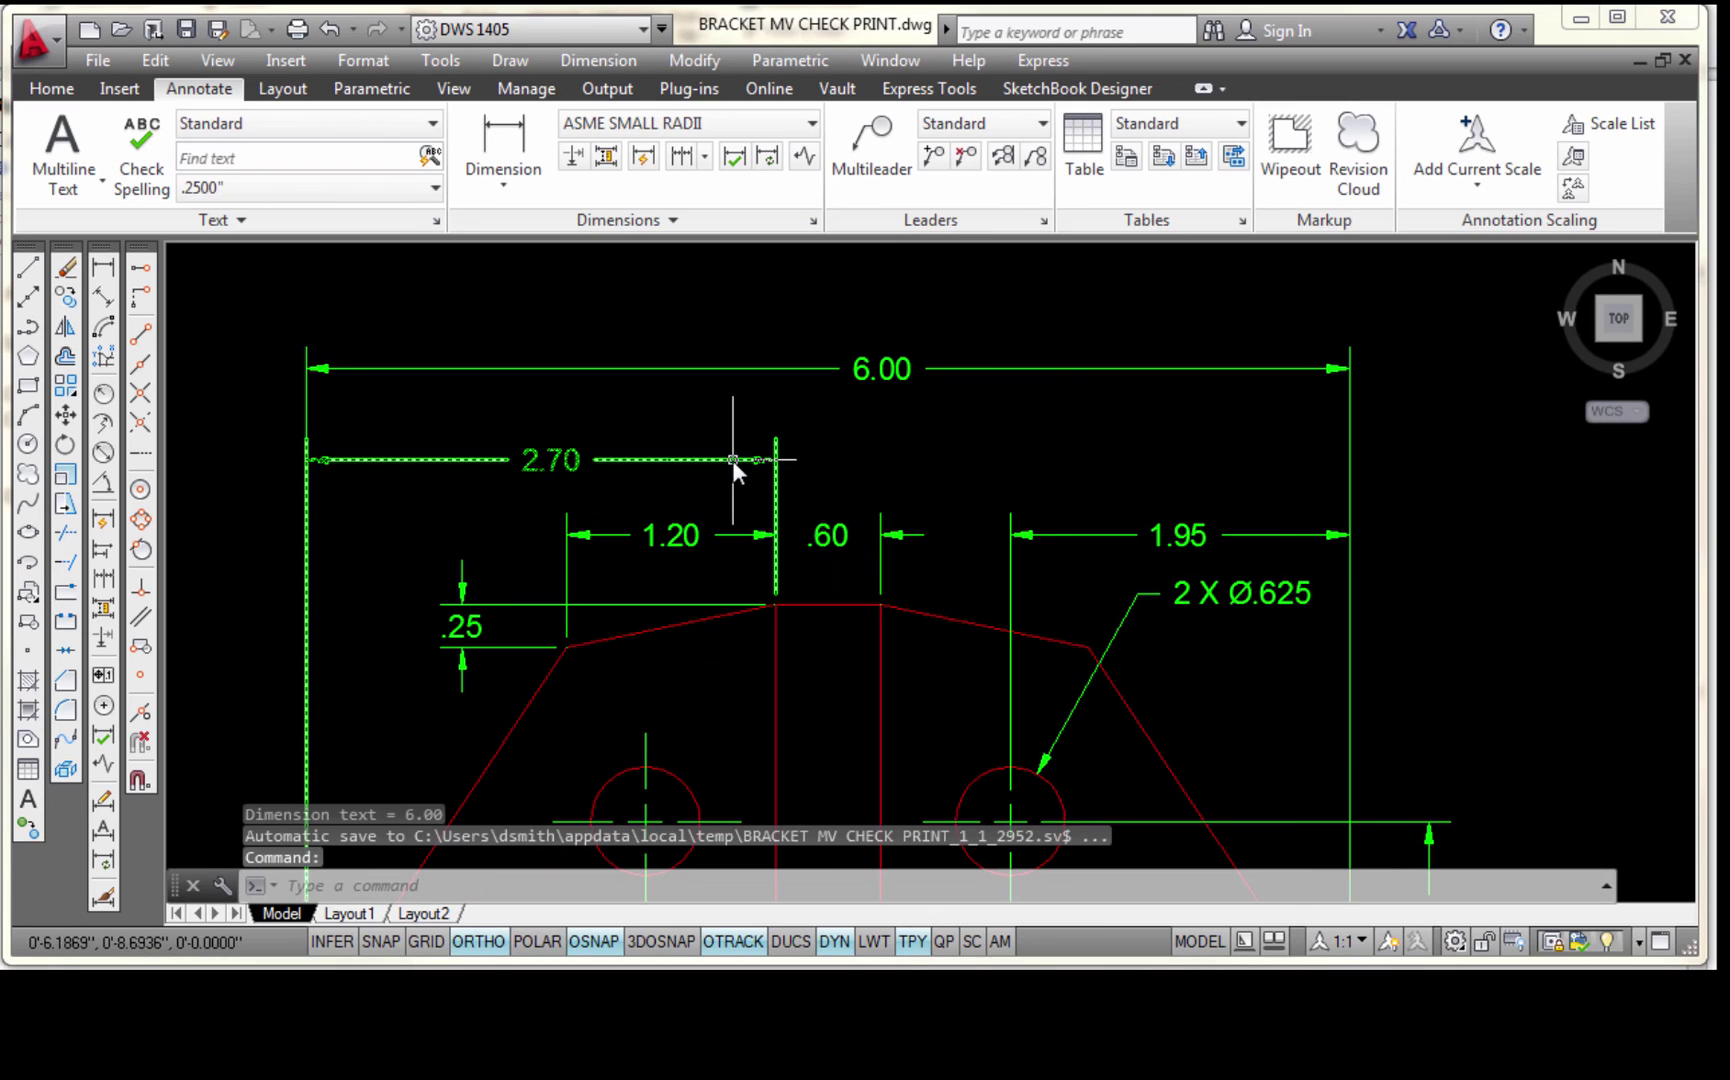
{"action": "left_click", "coordinate": [754, 368]}
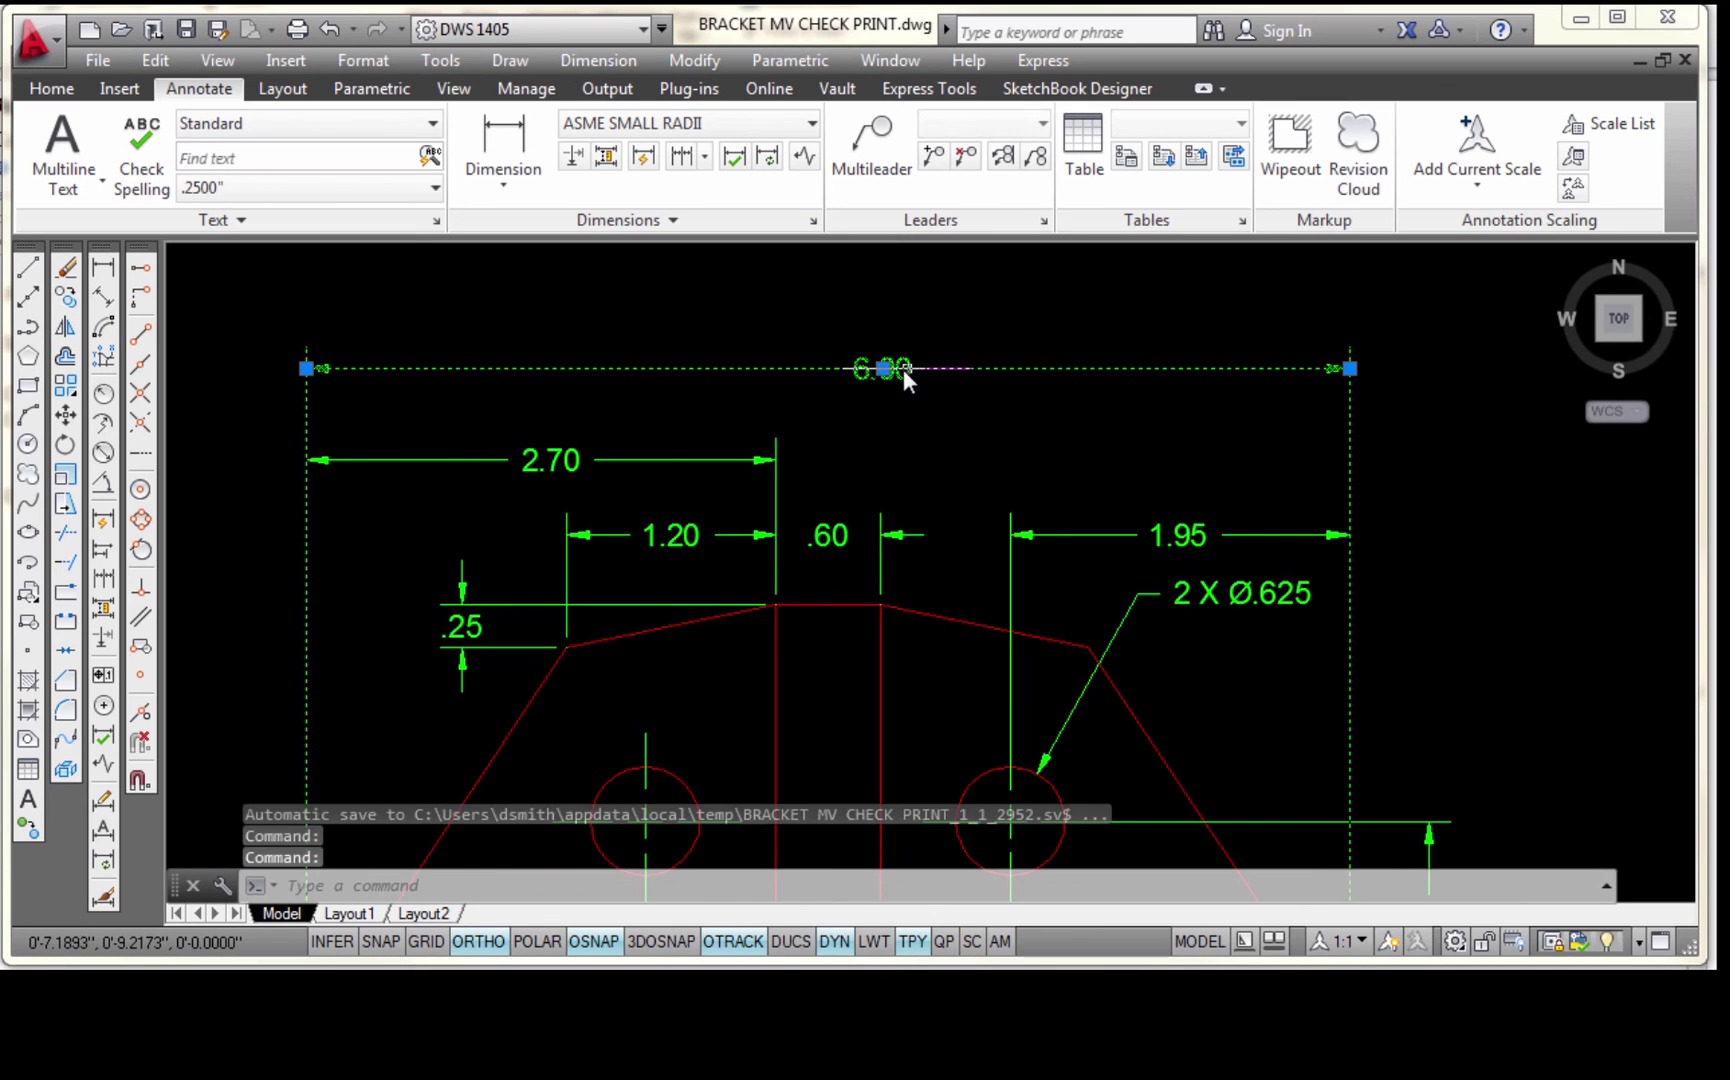
{"action": "left_click", "coordinate": [884, 369]}
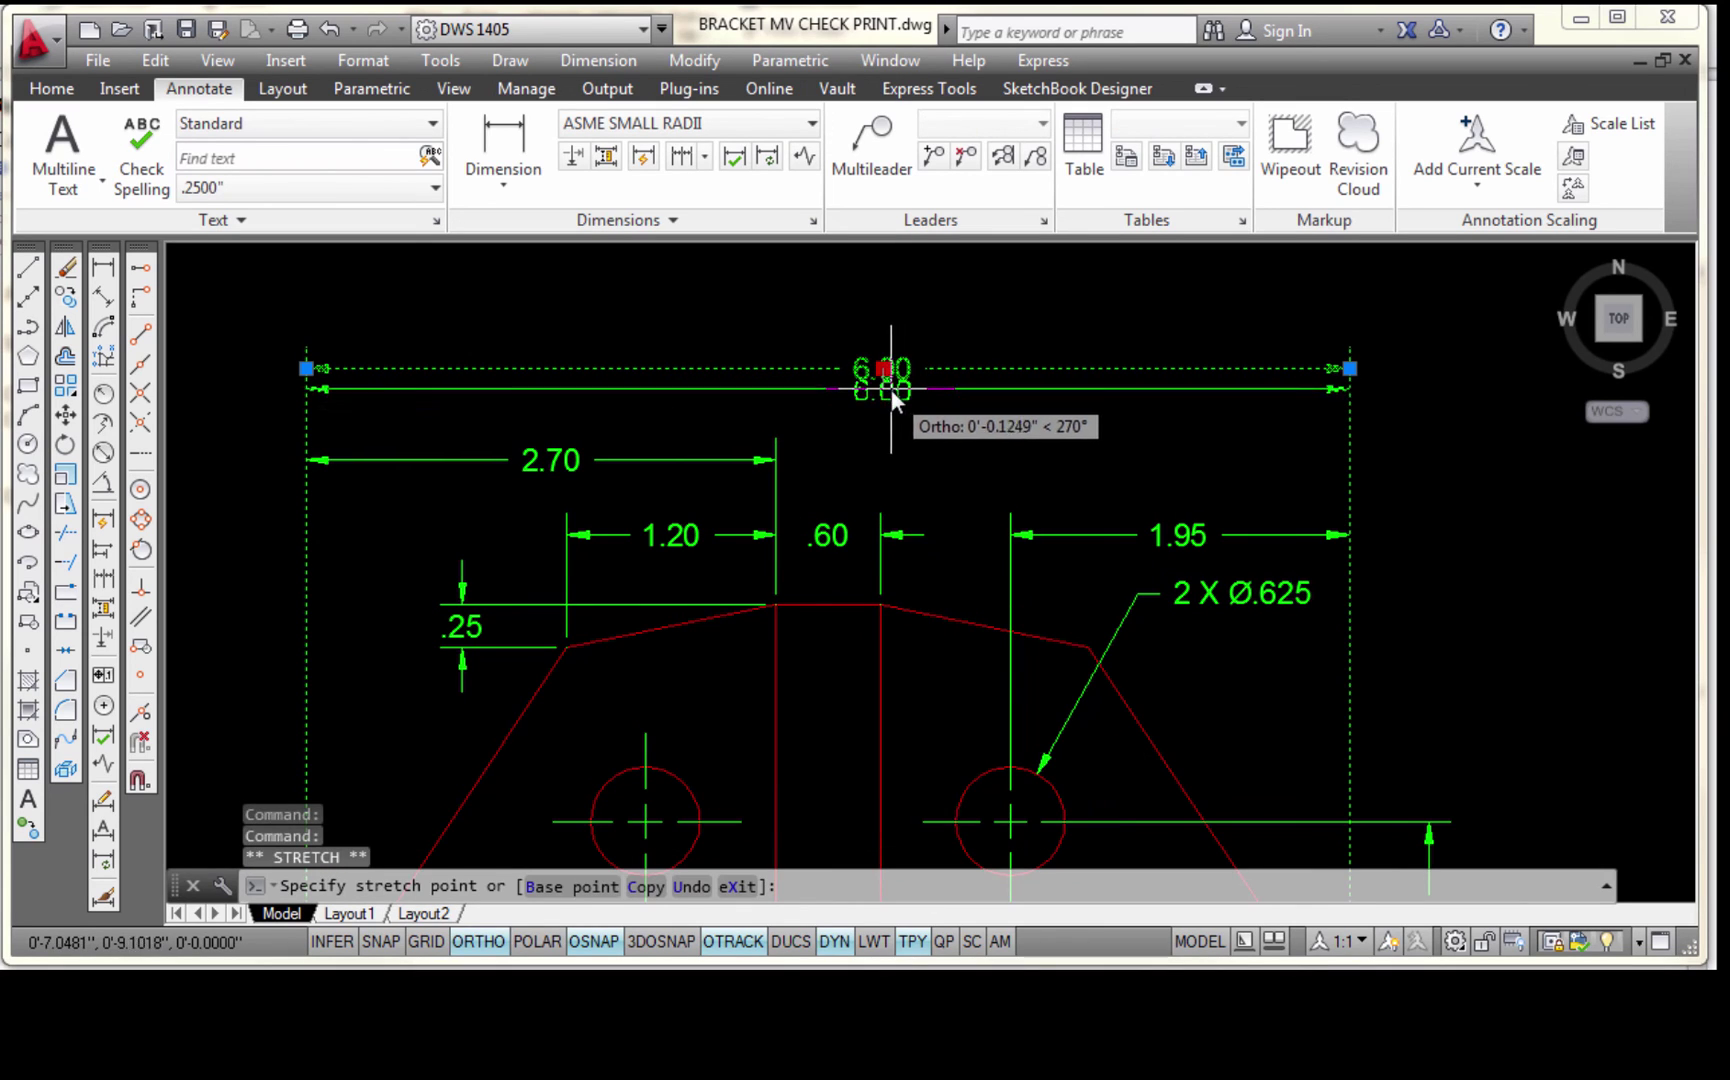
{"action": "left_click", "coordinate": [891, 388]}
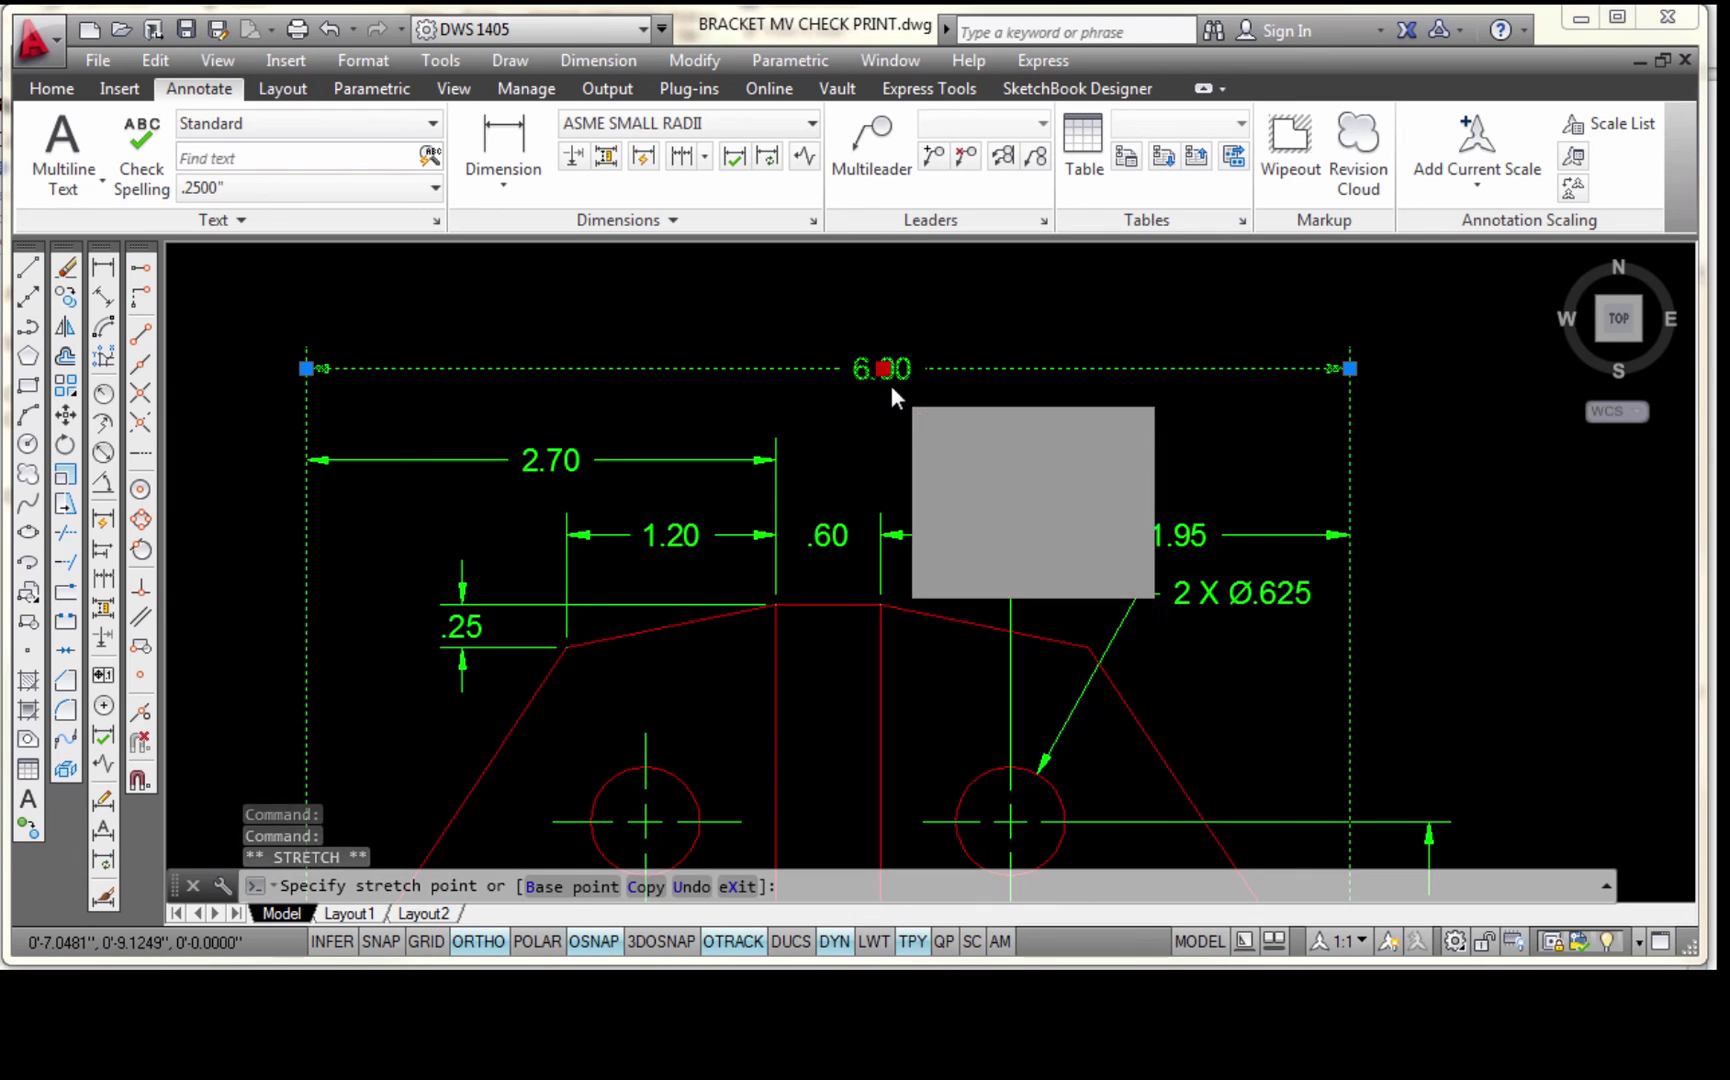
{"action": "key", "text": "Escape"}
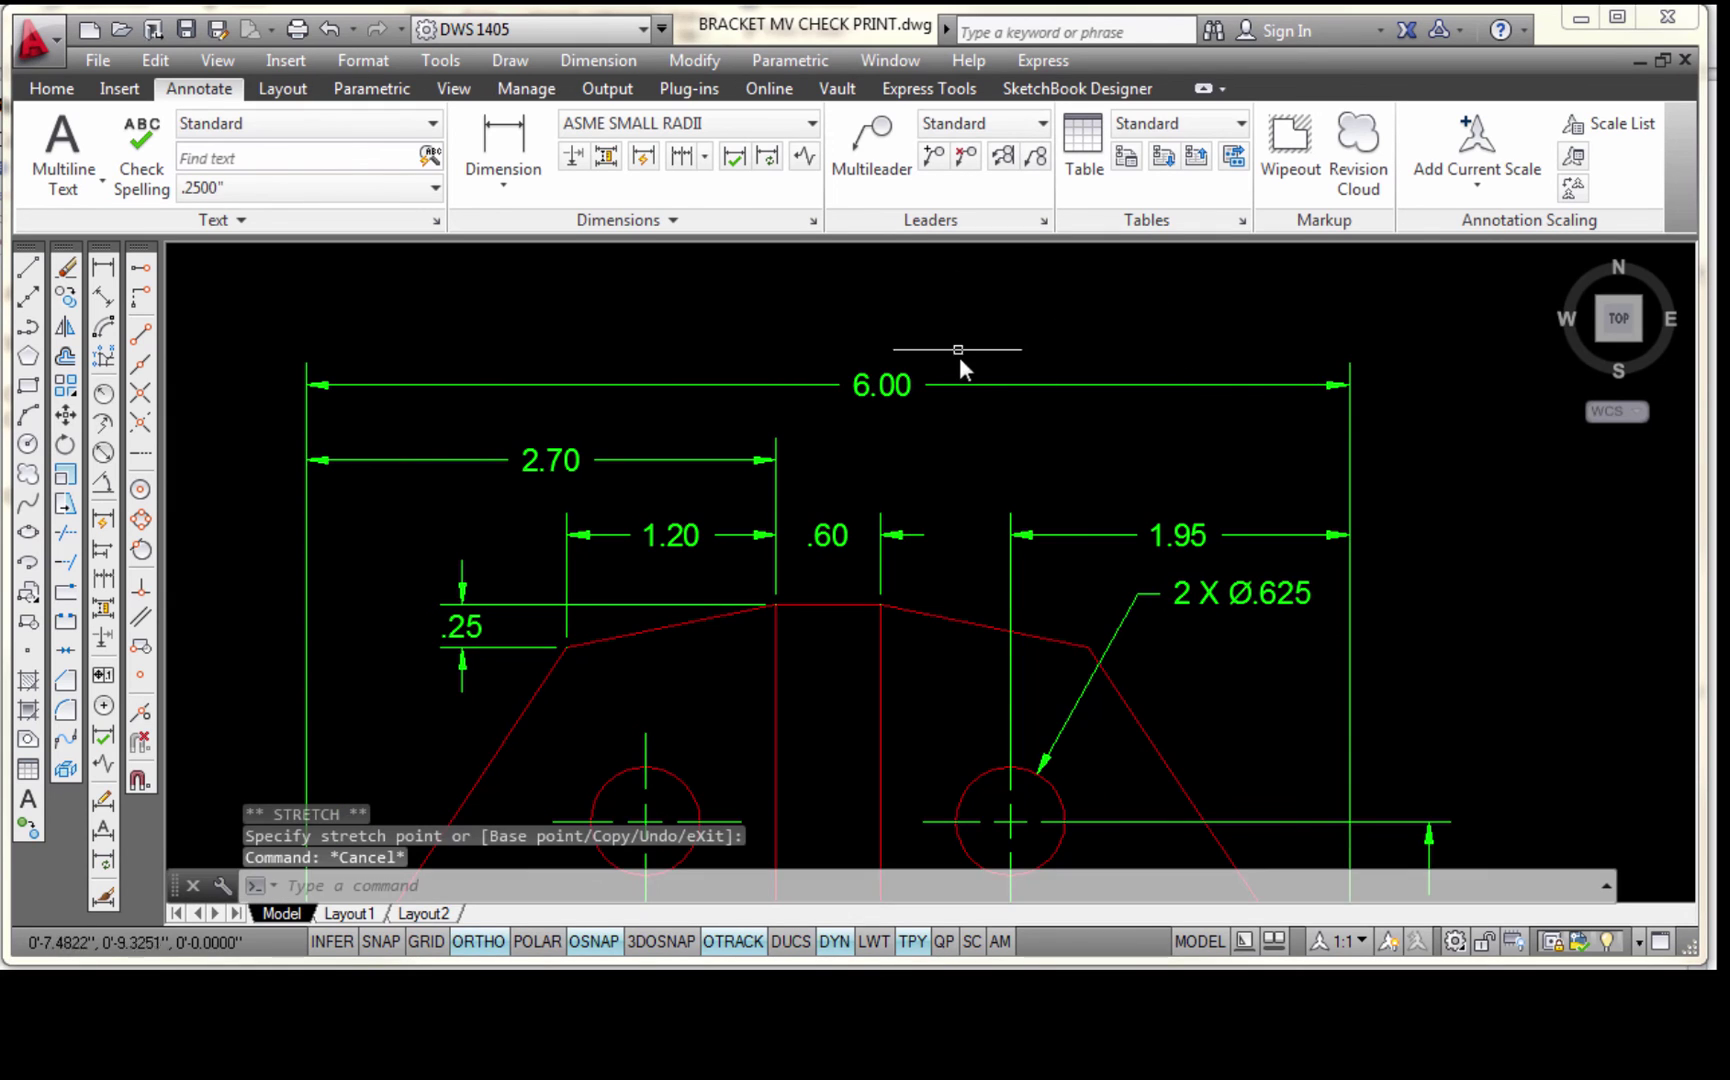
Slide the overall width dimension's text along its dimension line to slightly right of center, staggered from the texts below
{"action": "left_click", "coordinate": [877, 385]}
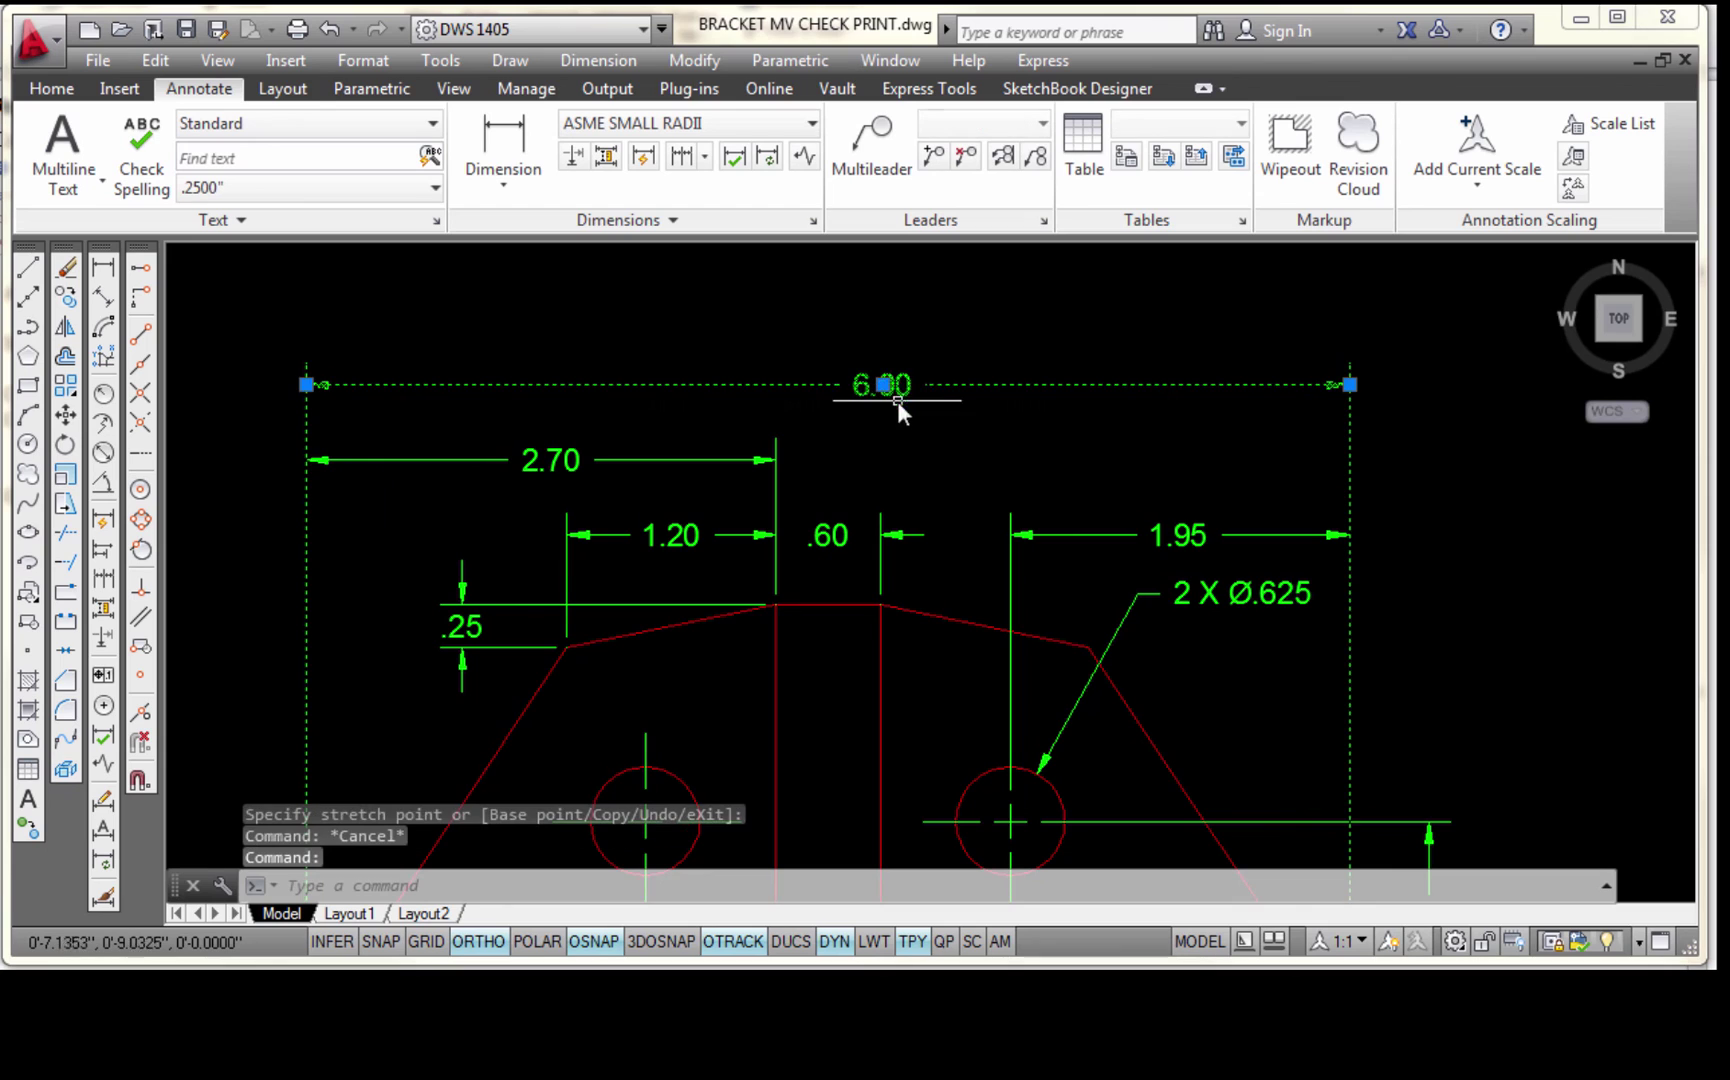
{"action": "left_click", "coordinate": [883, 384]}
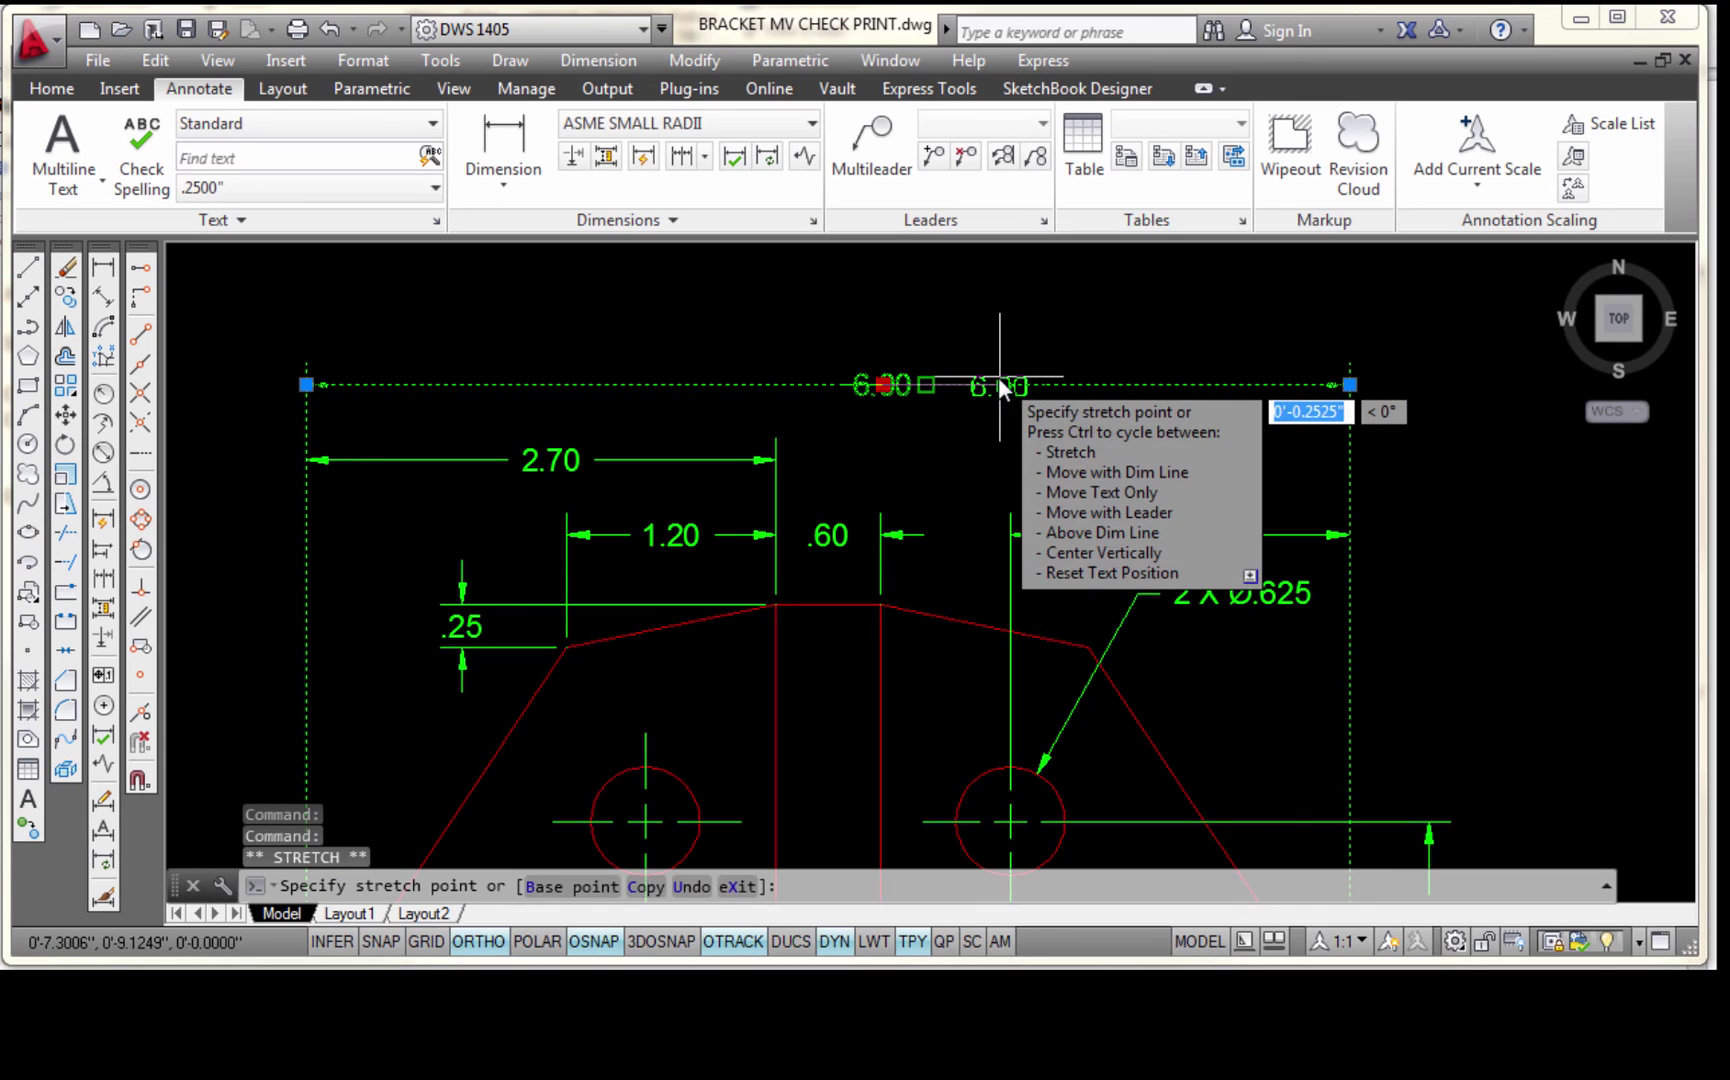
{"action": "left_click", "coordinate": [926, 390]}
{"action": "left_click", "coordinate": [922, 385]}
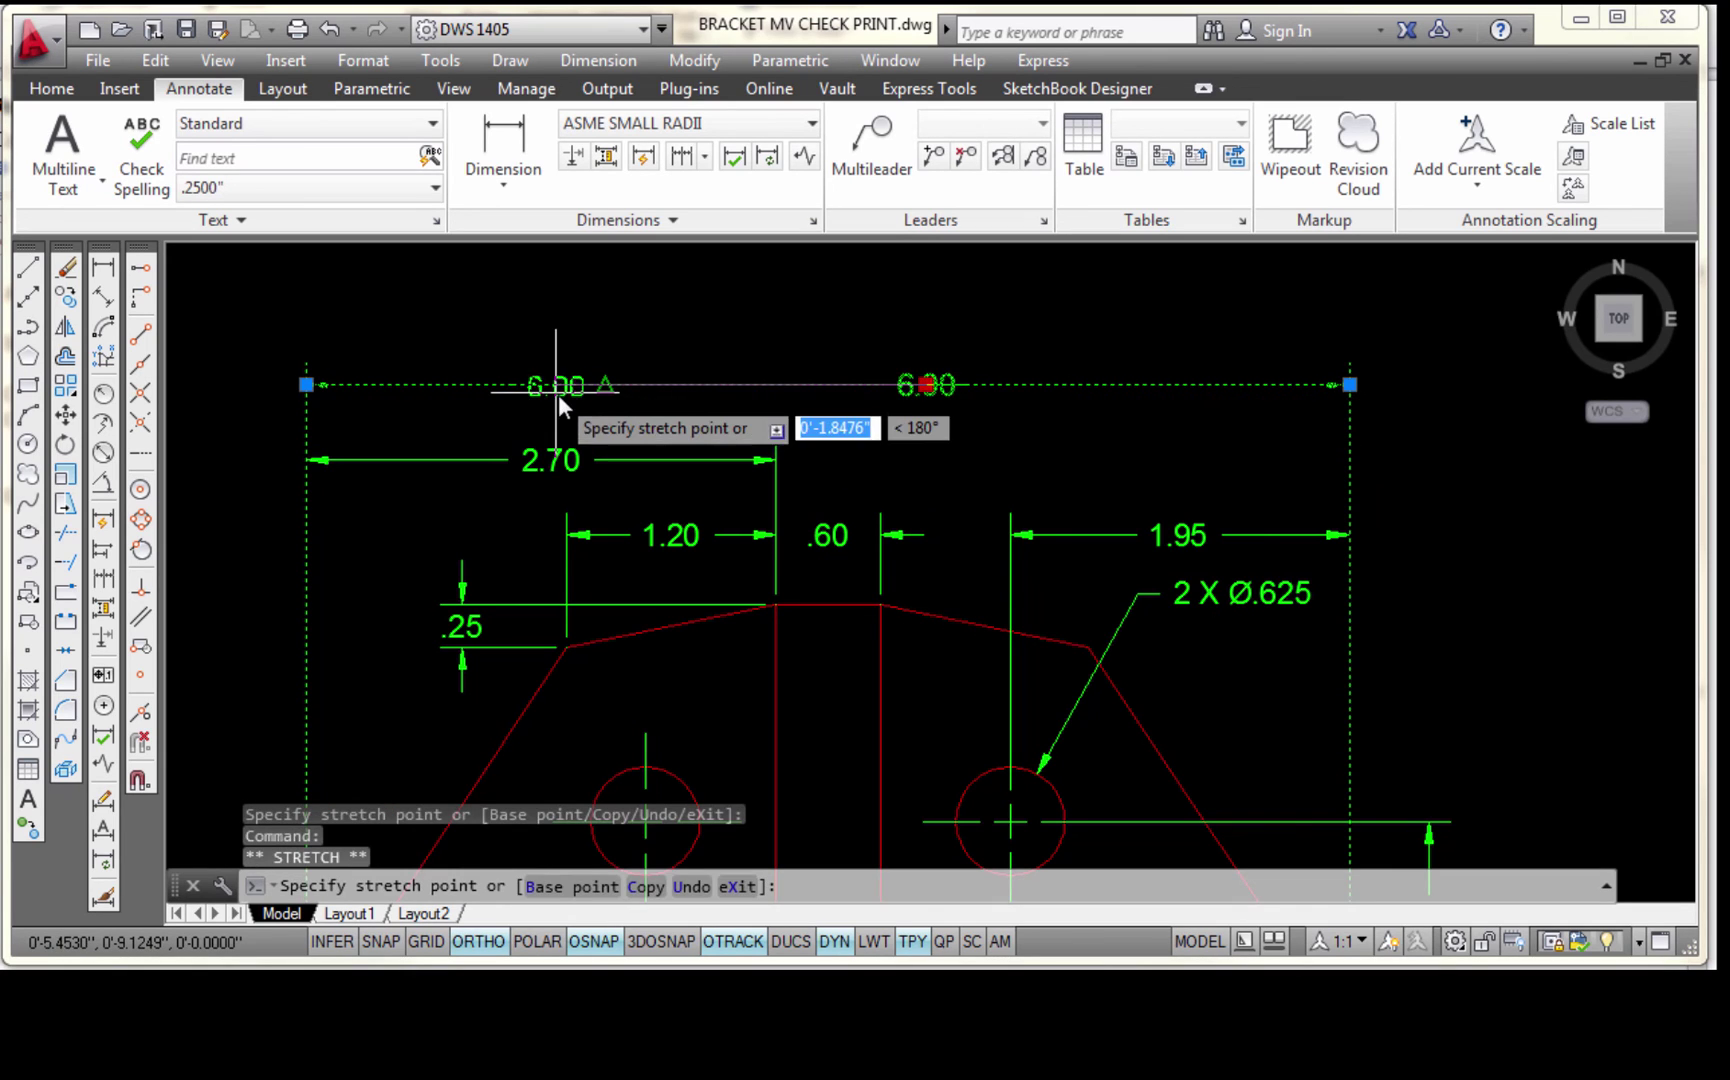
{"action": "left_click", "coordinate": [605, 390]}
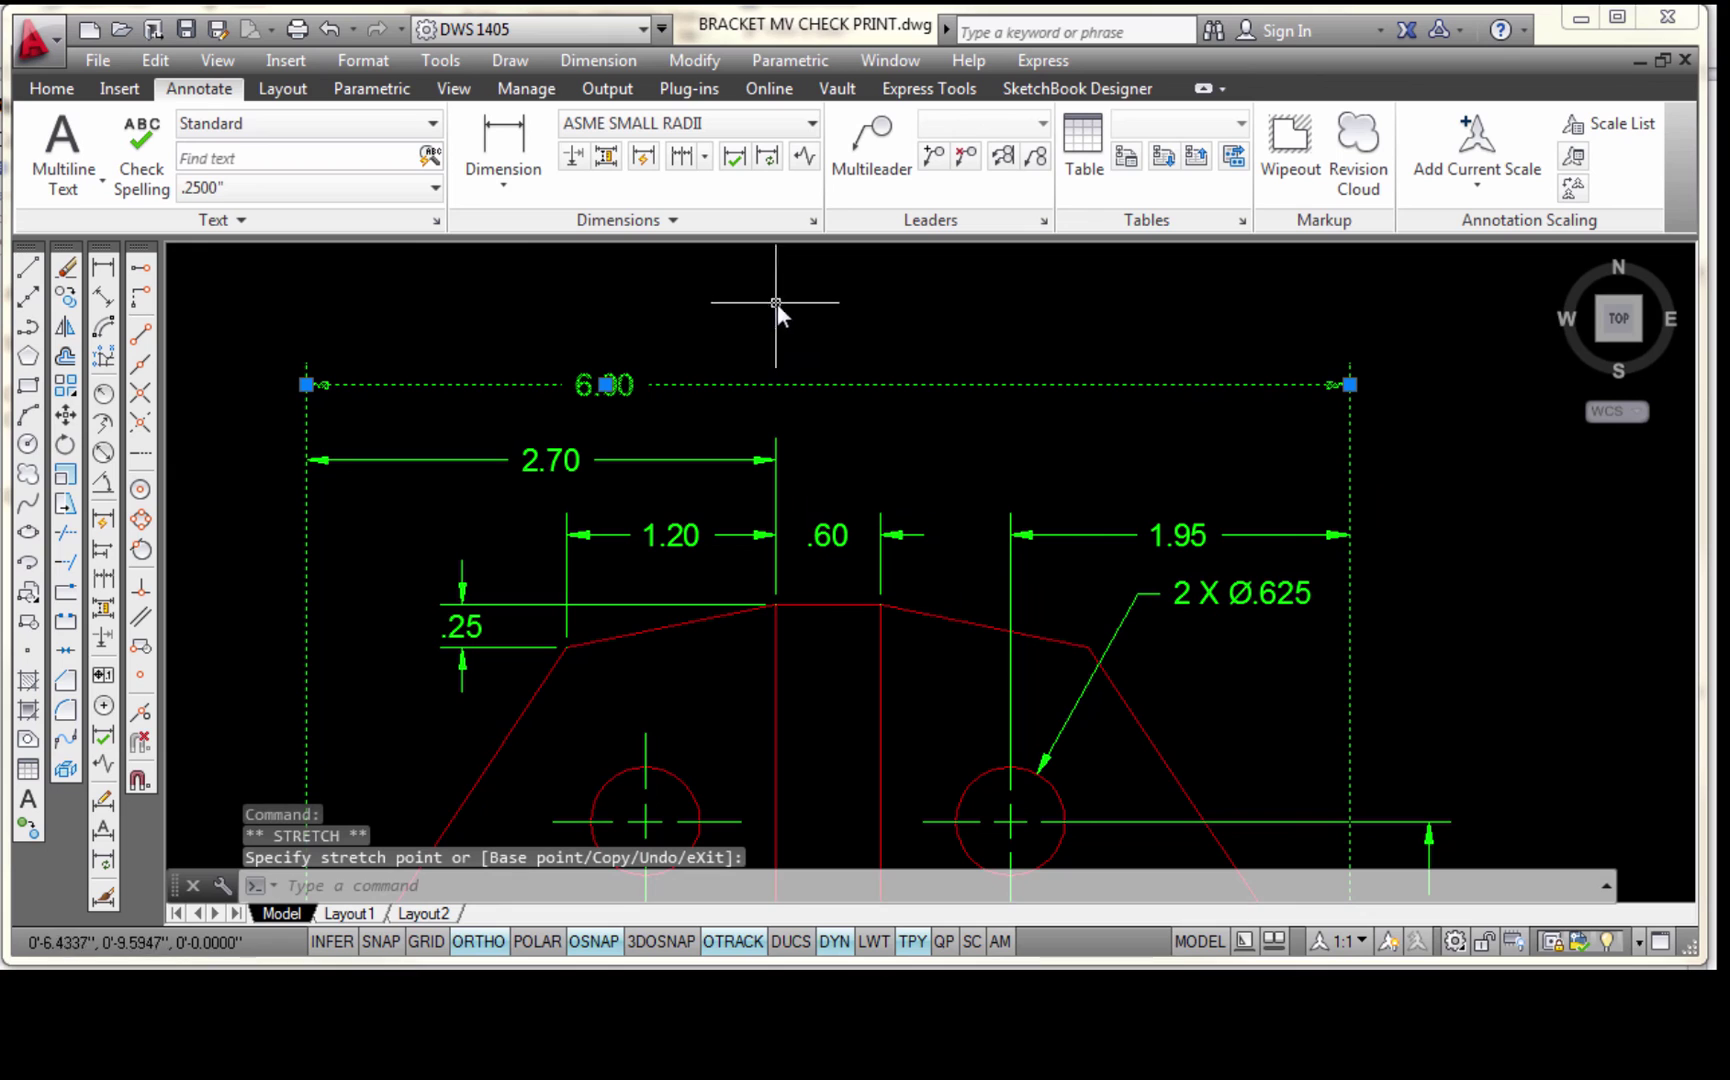
{"action": "left_click", "coordinate": [606, 384]}
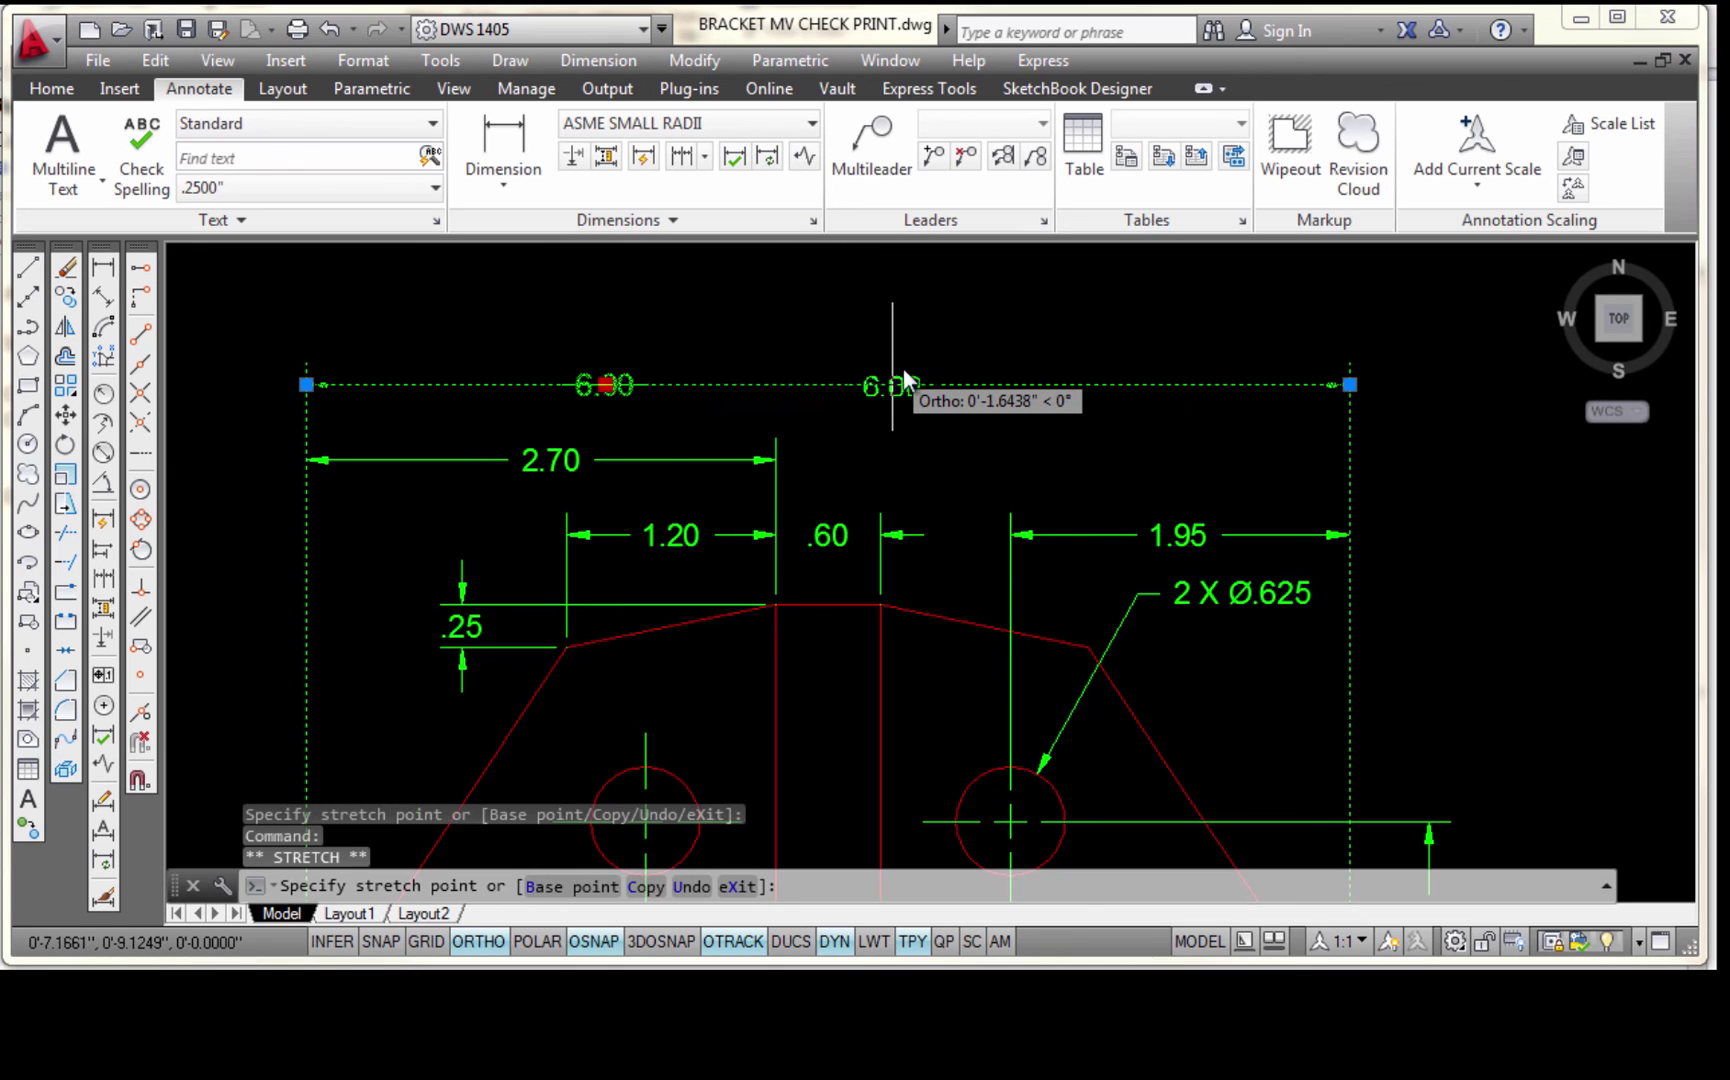
{"action": "left_click", "coordinate": [956, 382]}
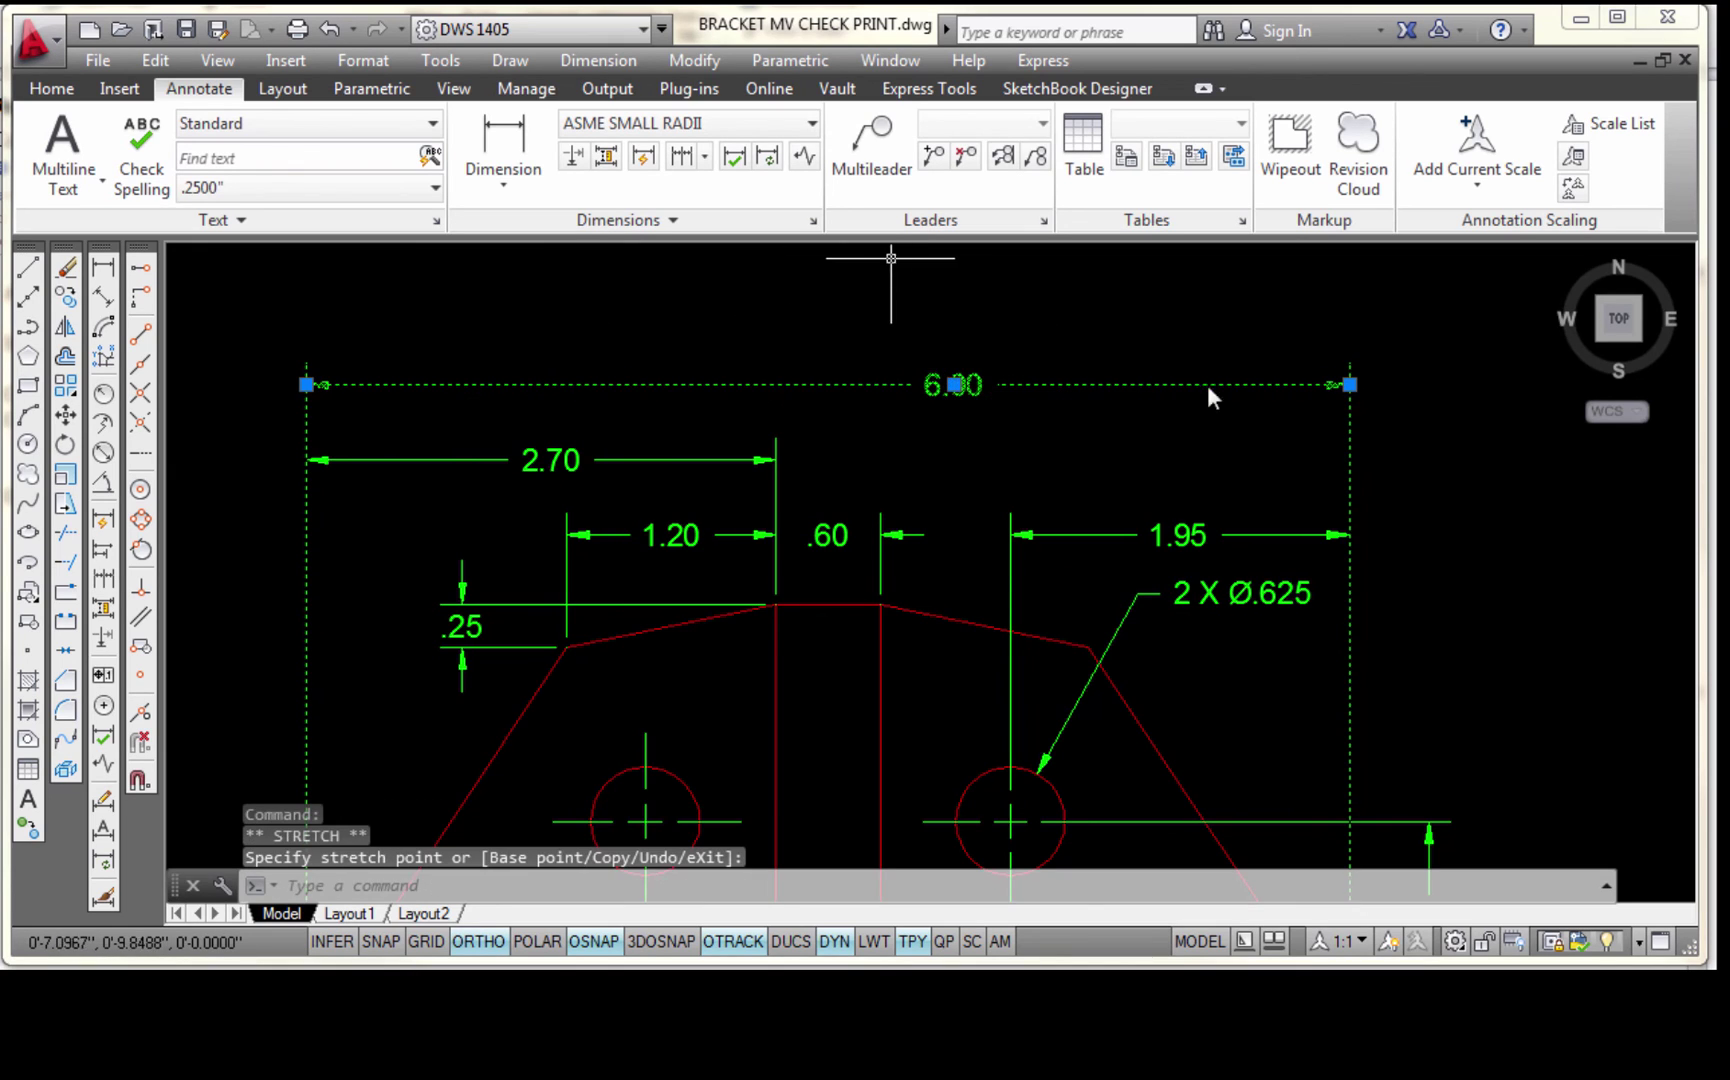
{"action": "key", "text": "Escape"}
Raise the 1.95 hole-location dimension line to align with the 2.70 dimension line in the front view
{"action": "scroll", "coordinate": [991, 499], "scroll_direction": "down", "scroll_amount": 2}
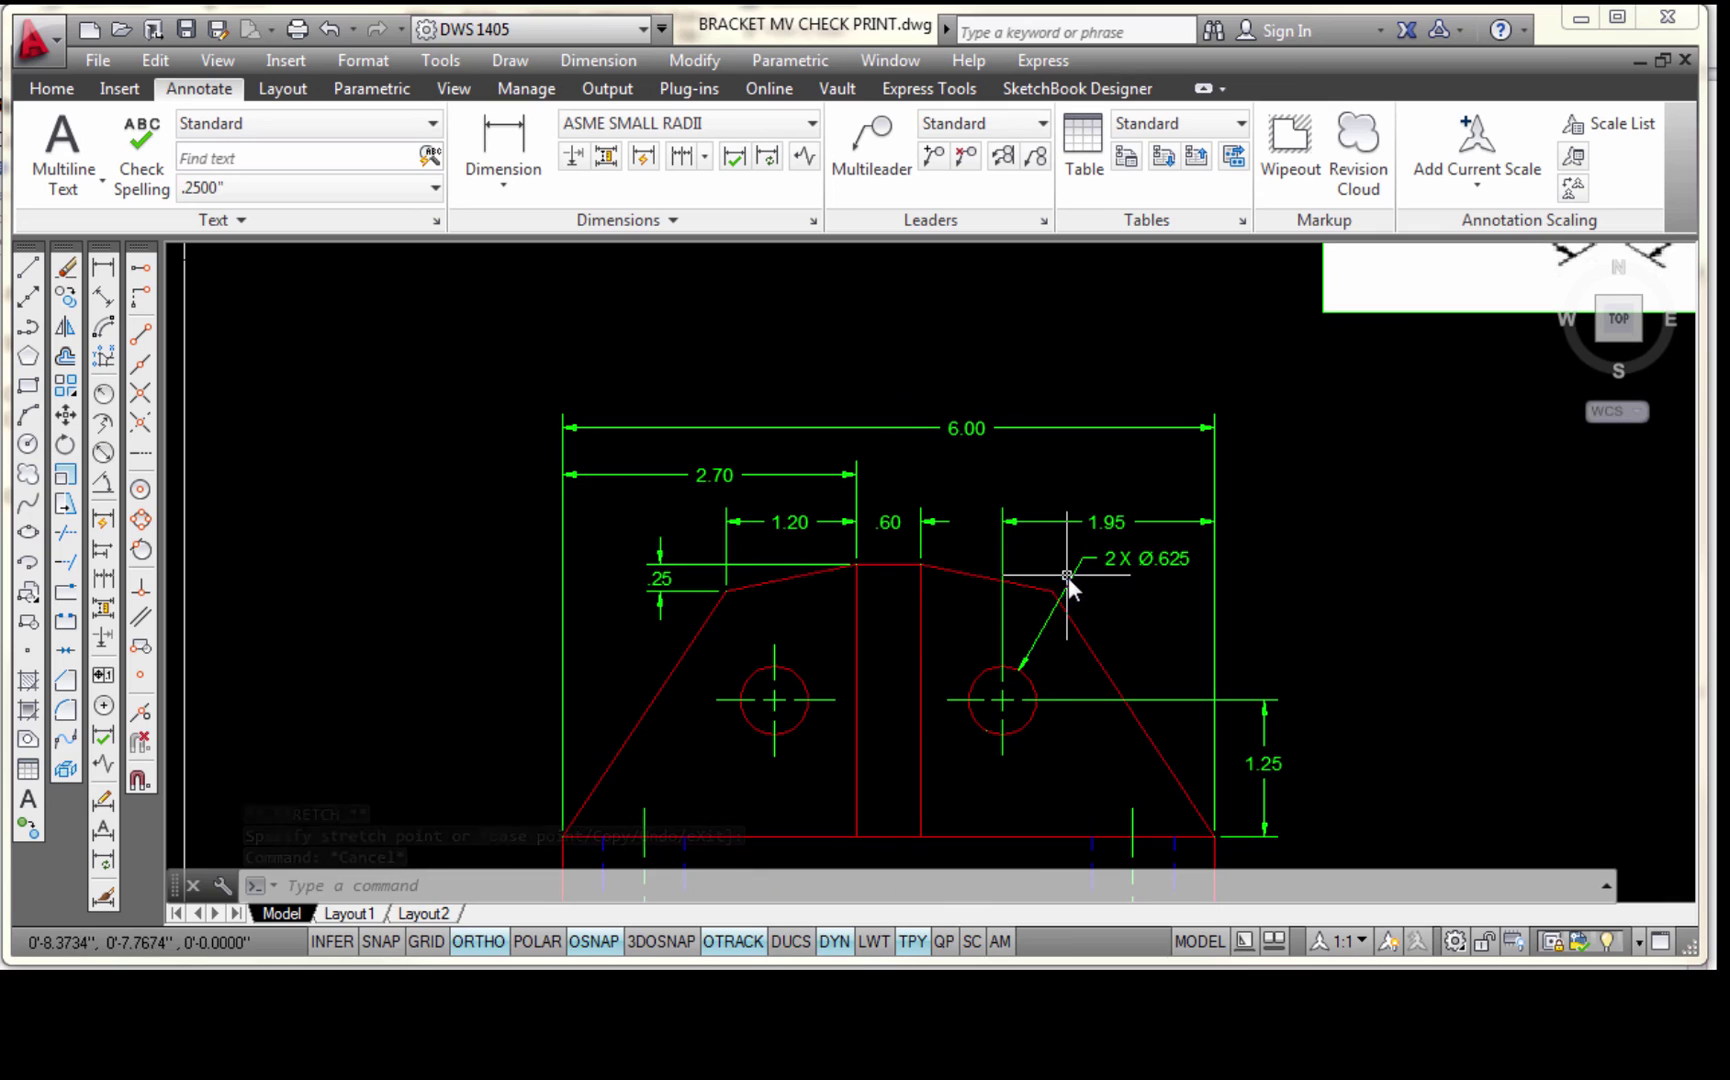
{"action": "left_click", "coordinate": [1110, 522]}
{"action": "left_click", "coordinate": [1168, 566]}
{"action": "scroll", "coordinate": [1162, 547], "scroll_direction": "up", "scroll_amount": 2}
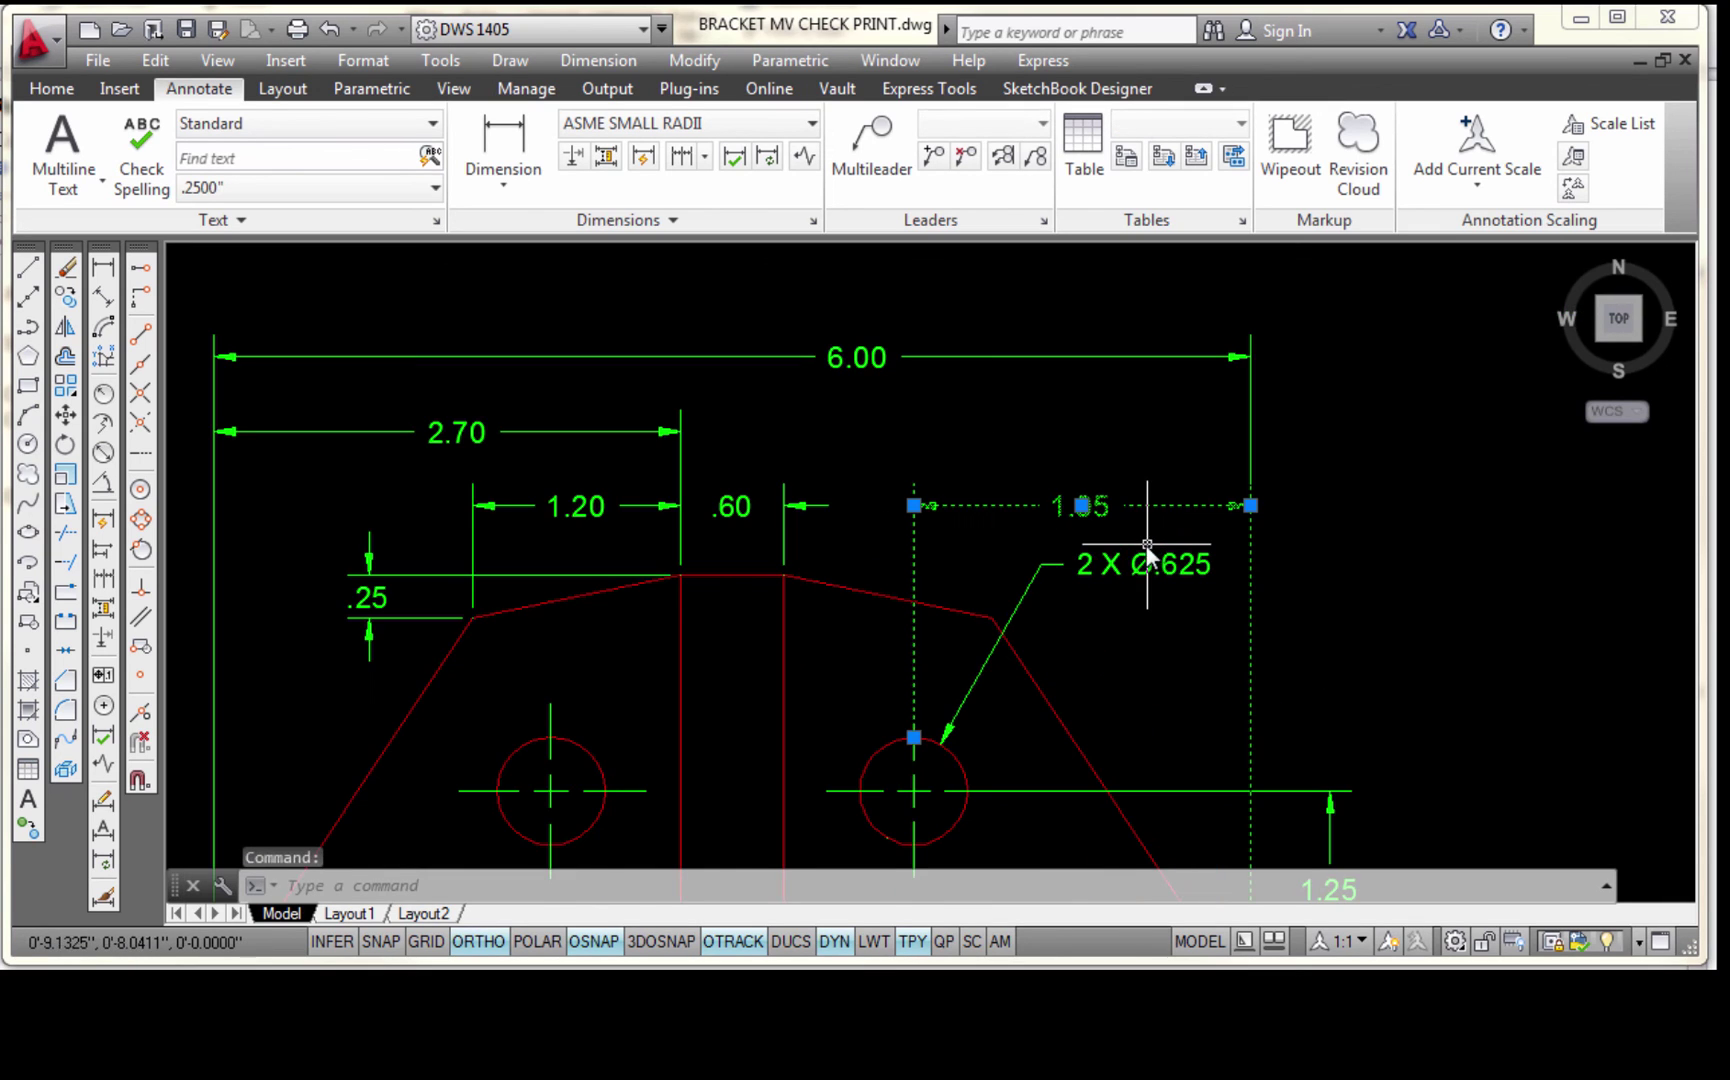
{"action": "left_click", "coordinate": [913, 505]}
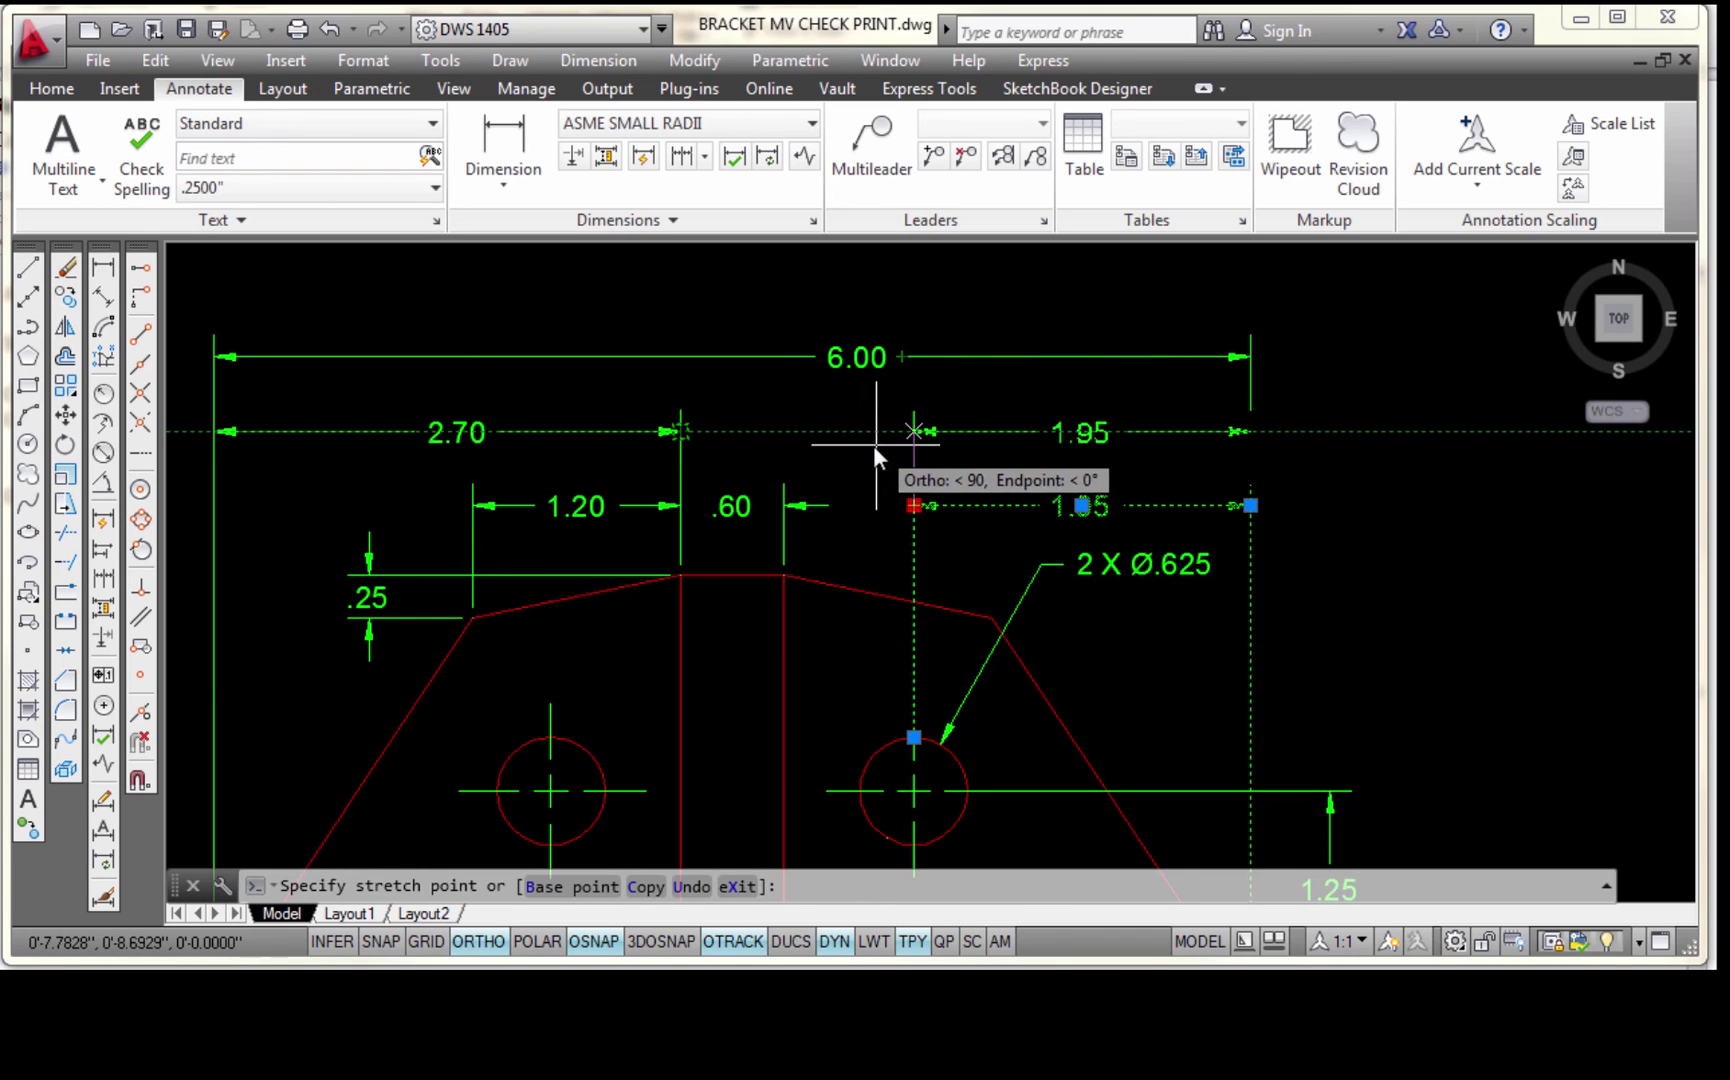
{"action": "left_click", "coordinate": [914, 431]}
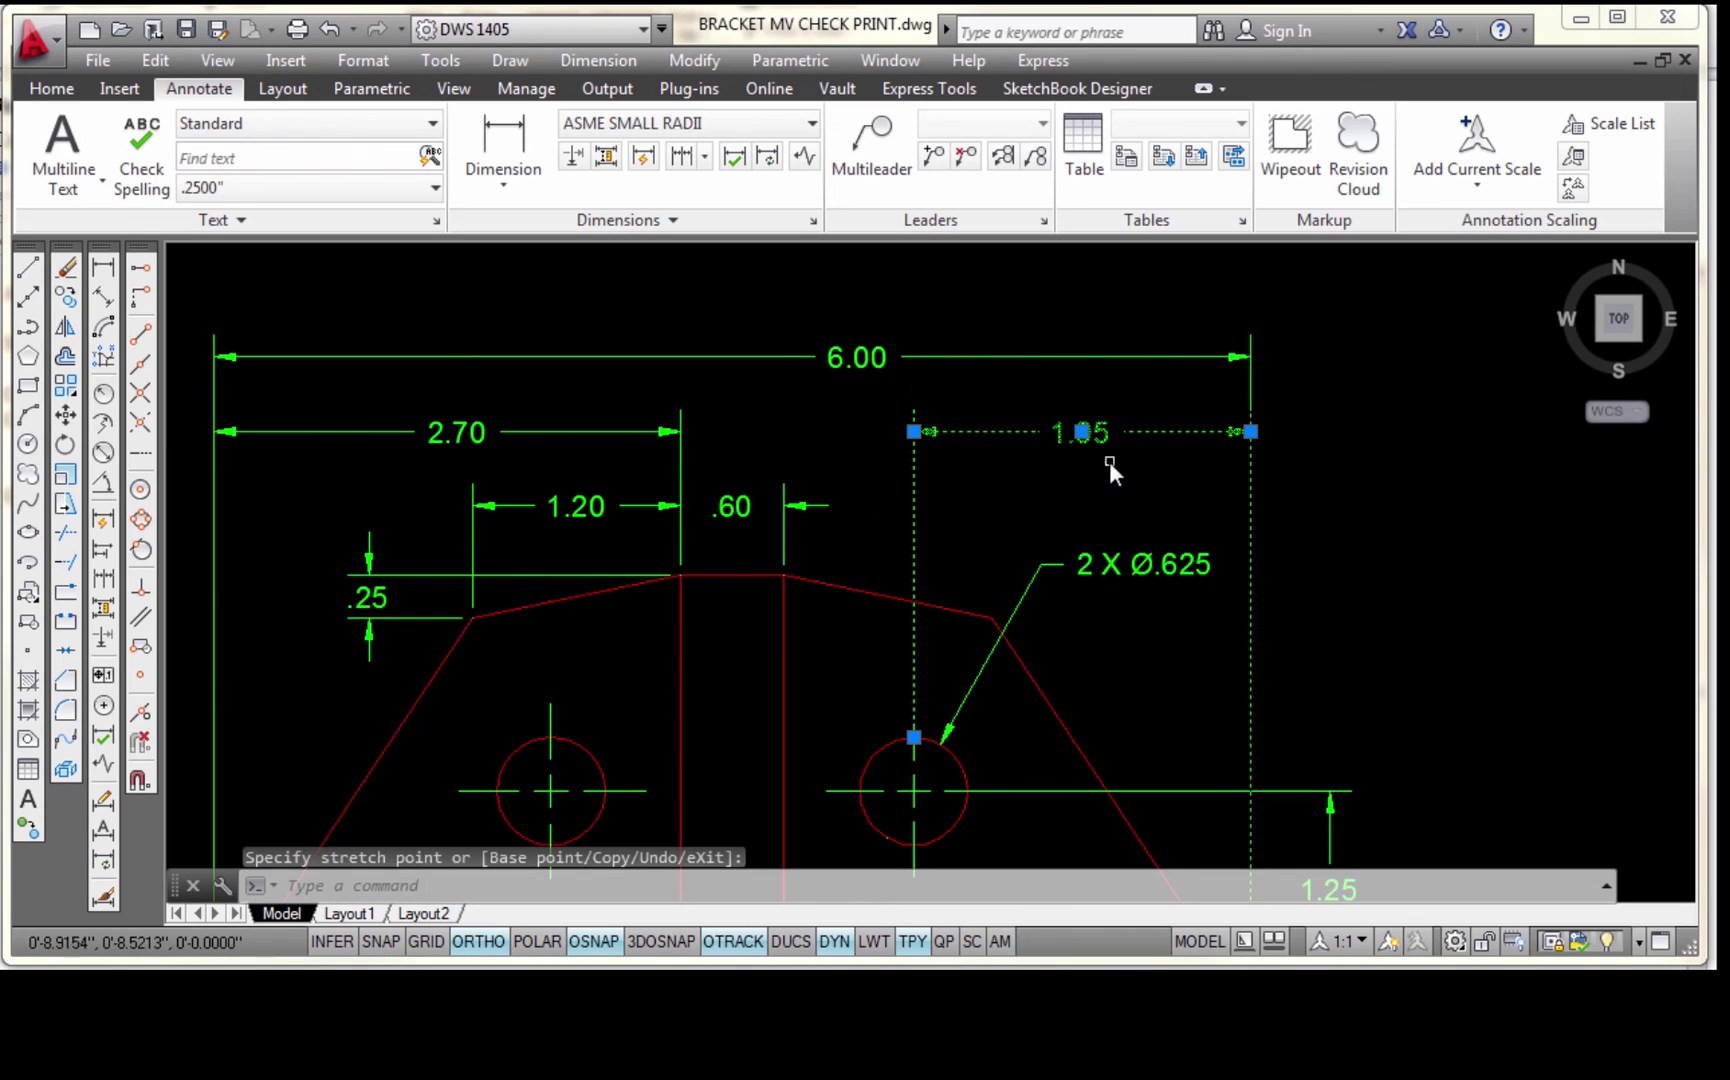
{"action": "key", "text": "Escape"}
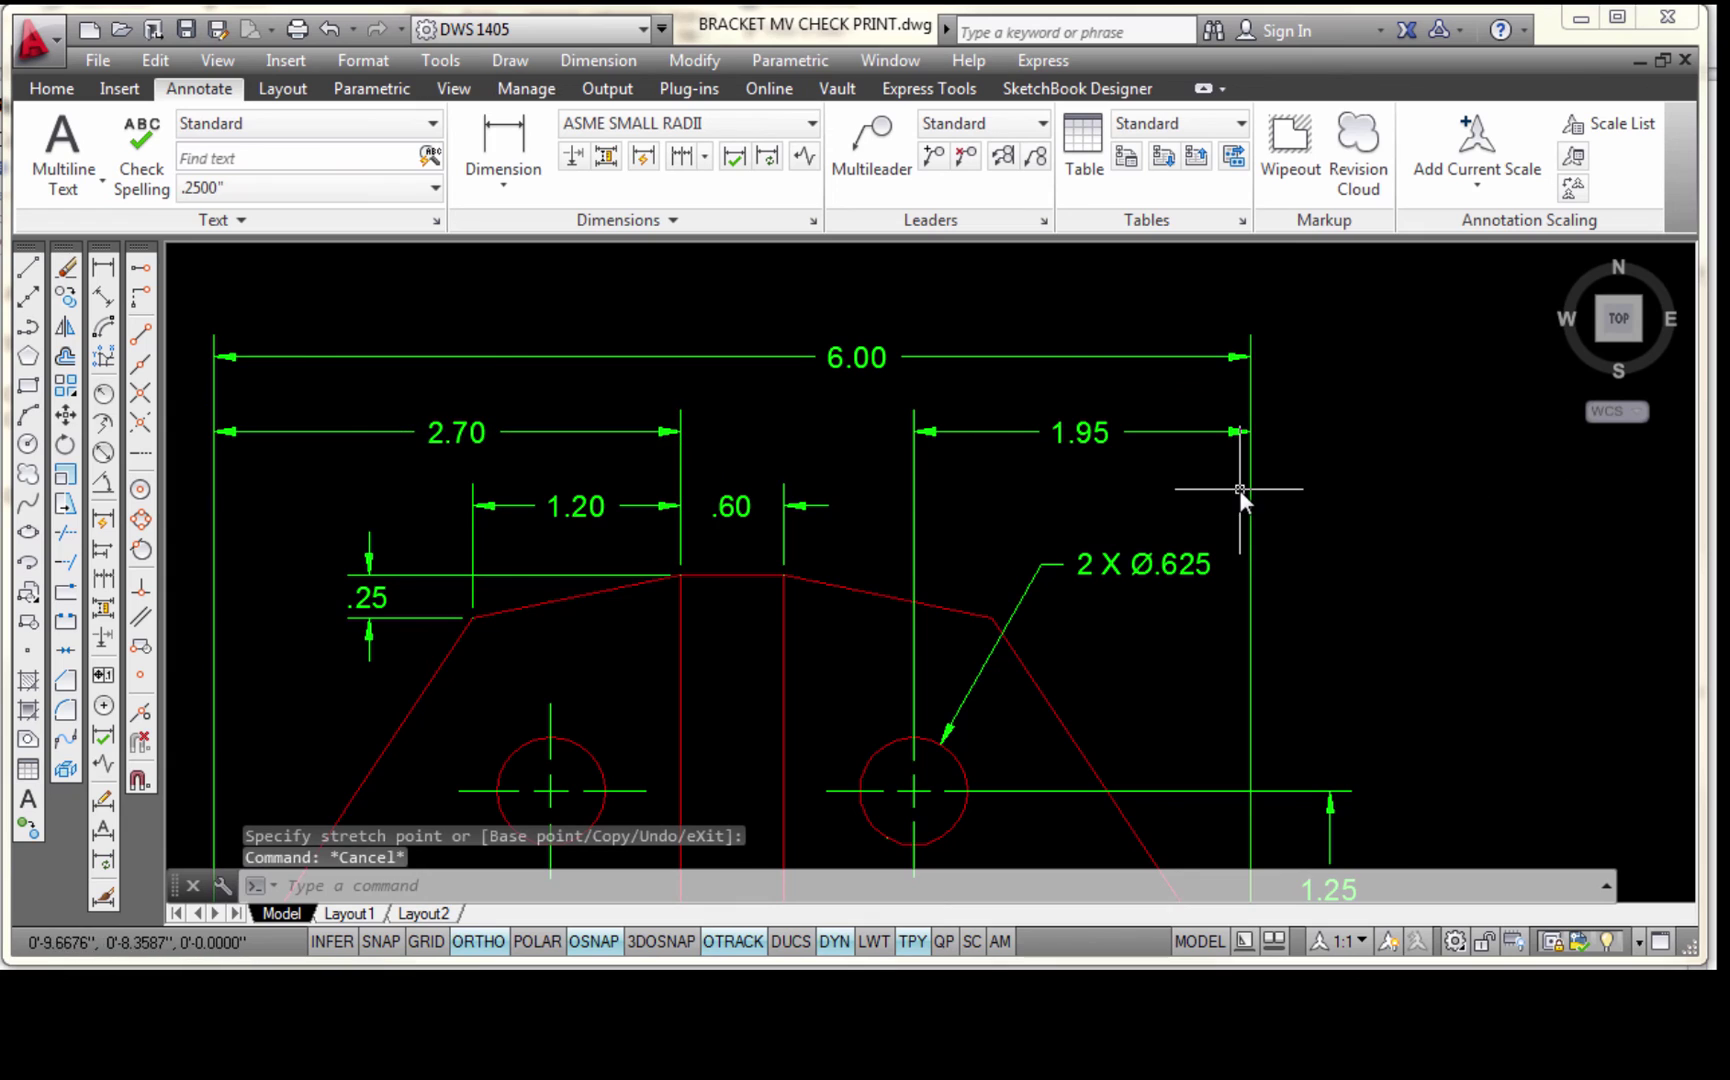
Move the 2 X Ø.625 hole callout text up about 0.39 inch, keeping it beneath the 1.95 dimension
{"action": "left_click", "coordinate": [1039, 574]}
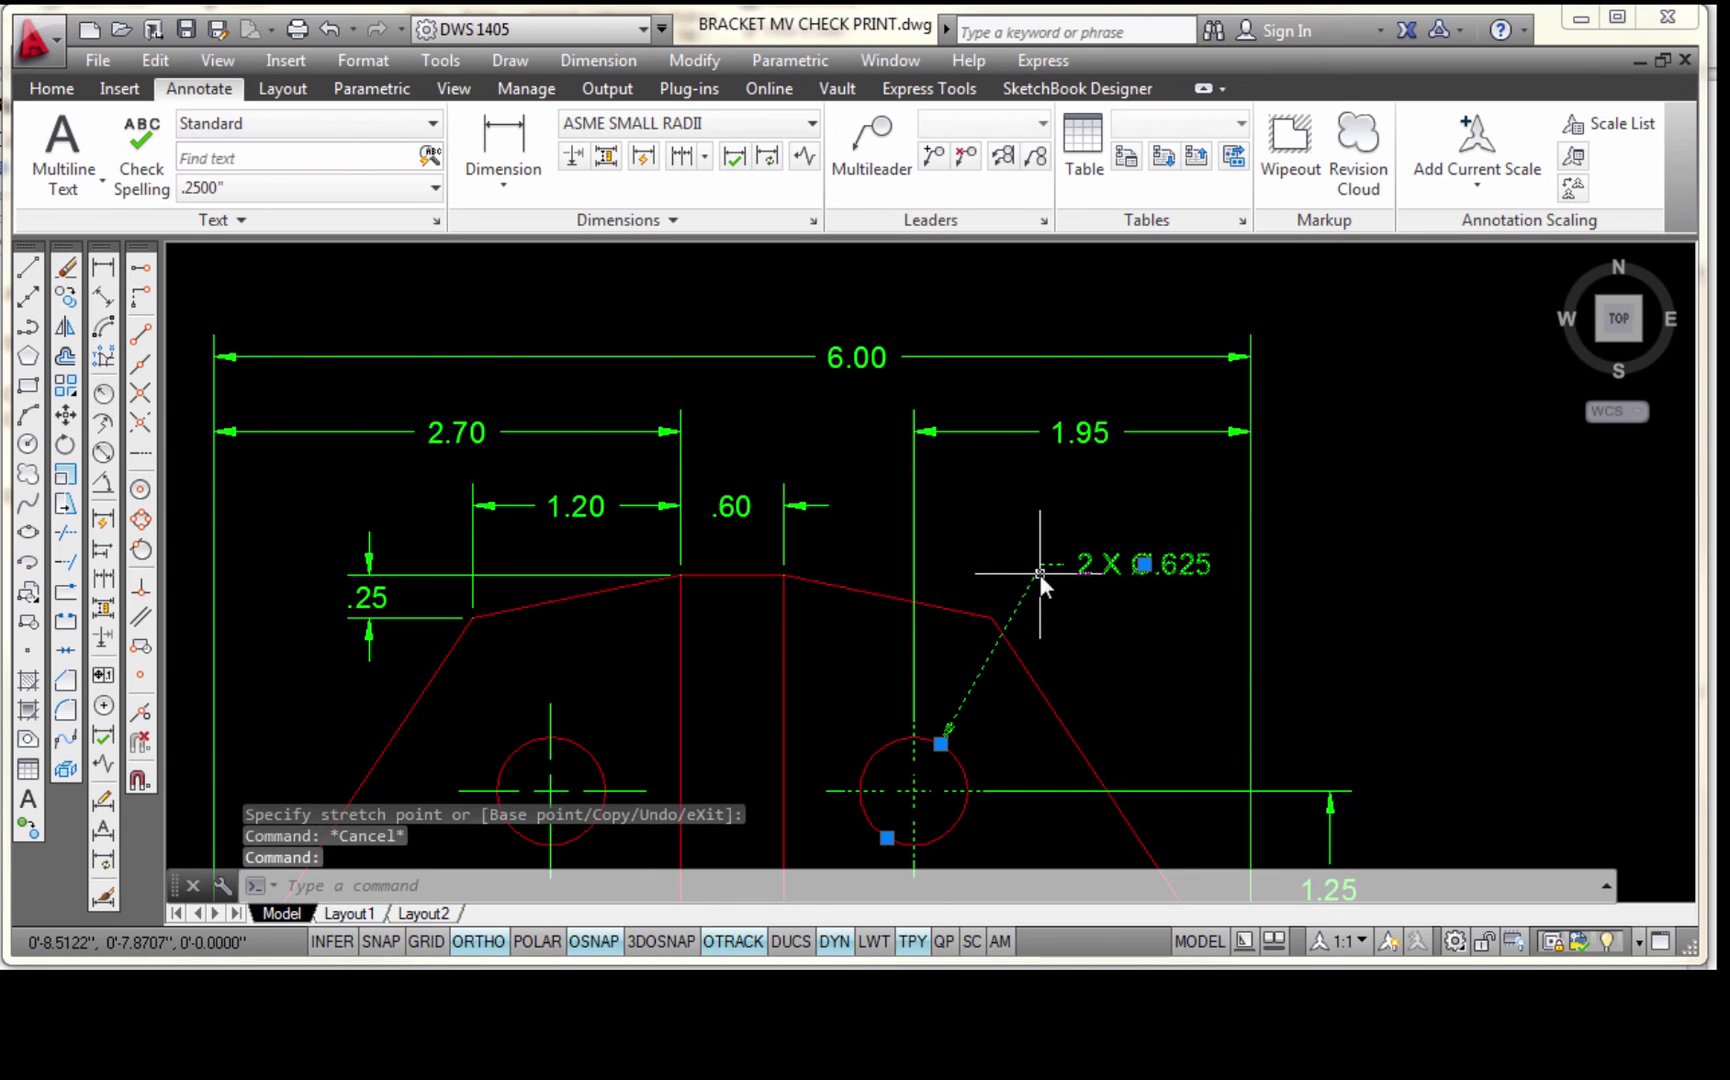
{"action": "left_click", "coordinate": [1142, 565]}
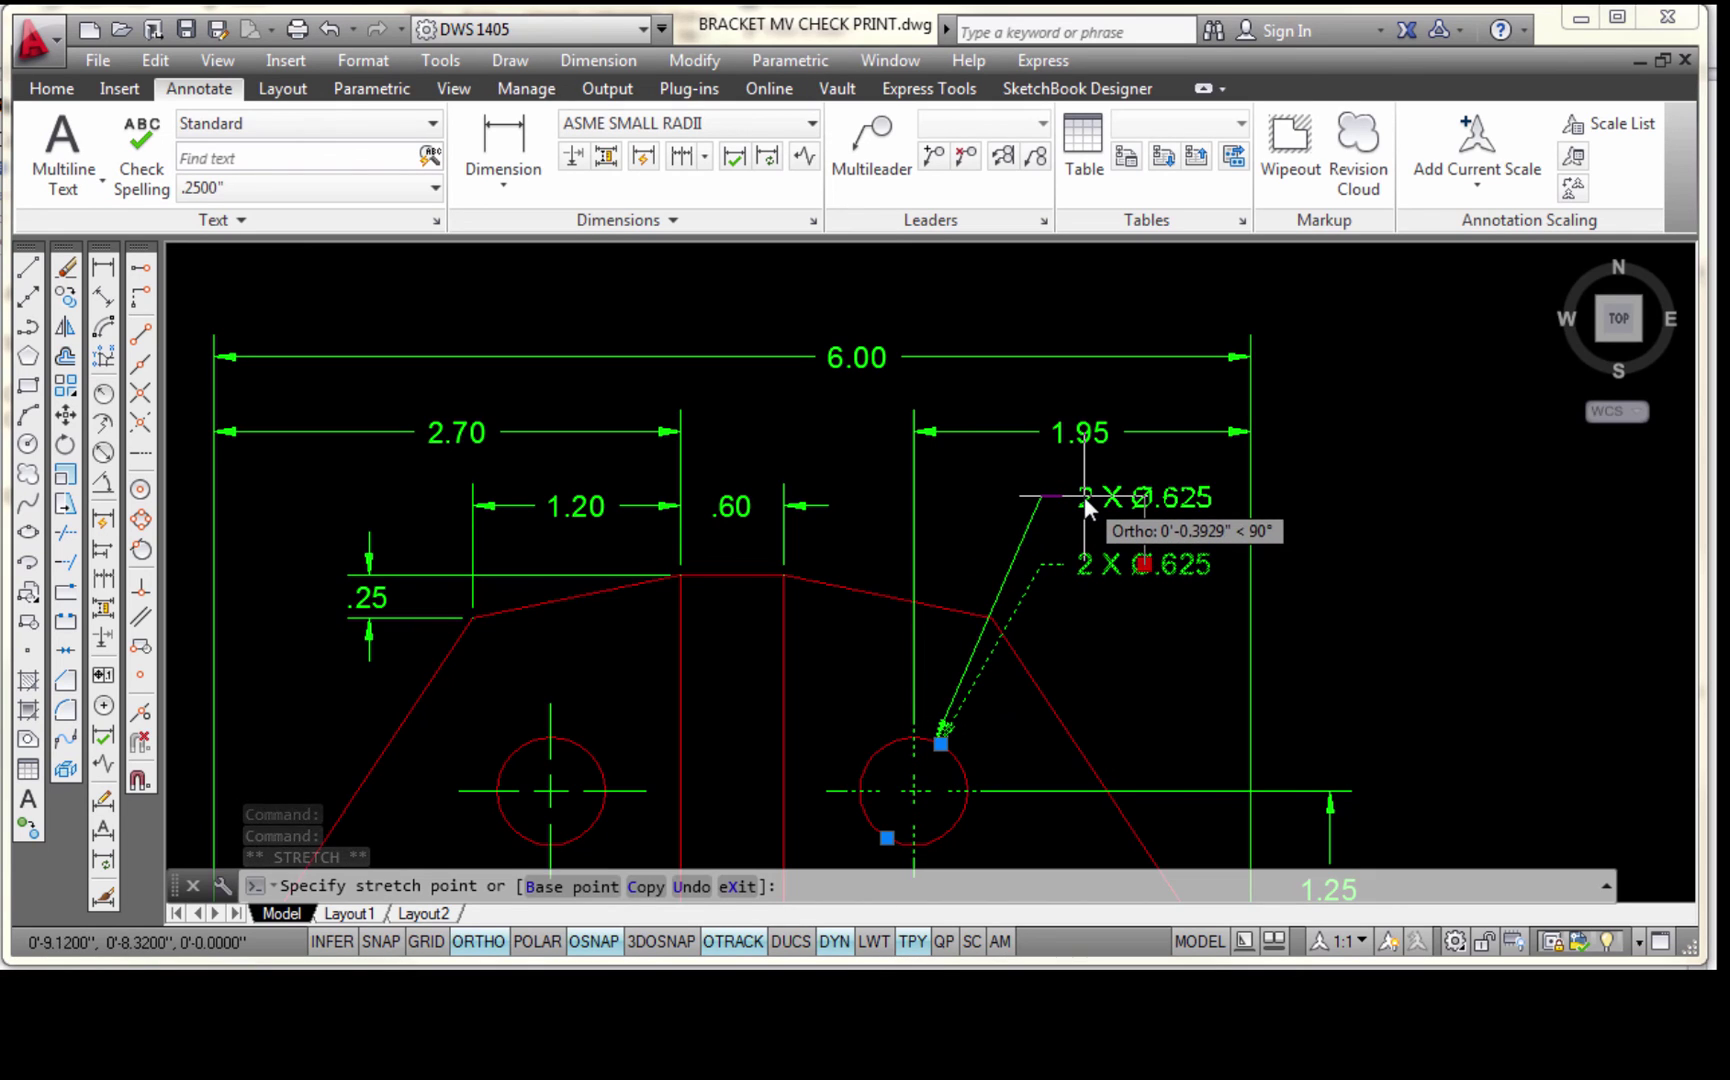
{"action": "left_click", "coordinate": [1084, 496]}
{"action": "scroll", "coordinate": [1362, 500], "scroll_direction": "down", "scroll_amount": 1}
{"action": "key", "text": "Escape"}
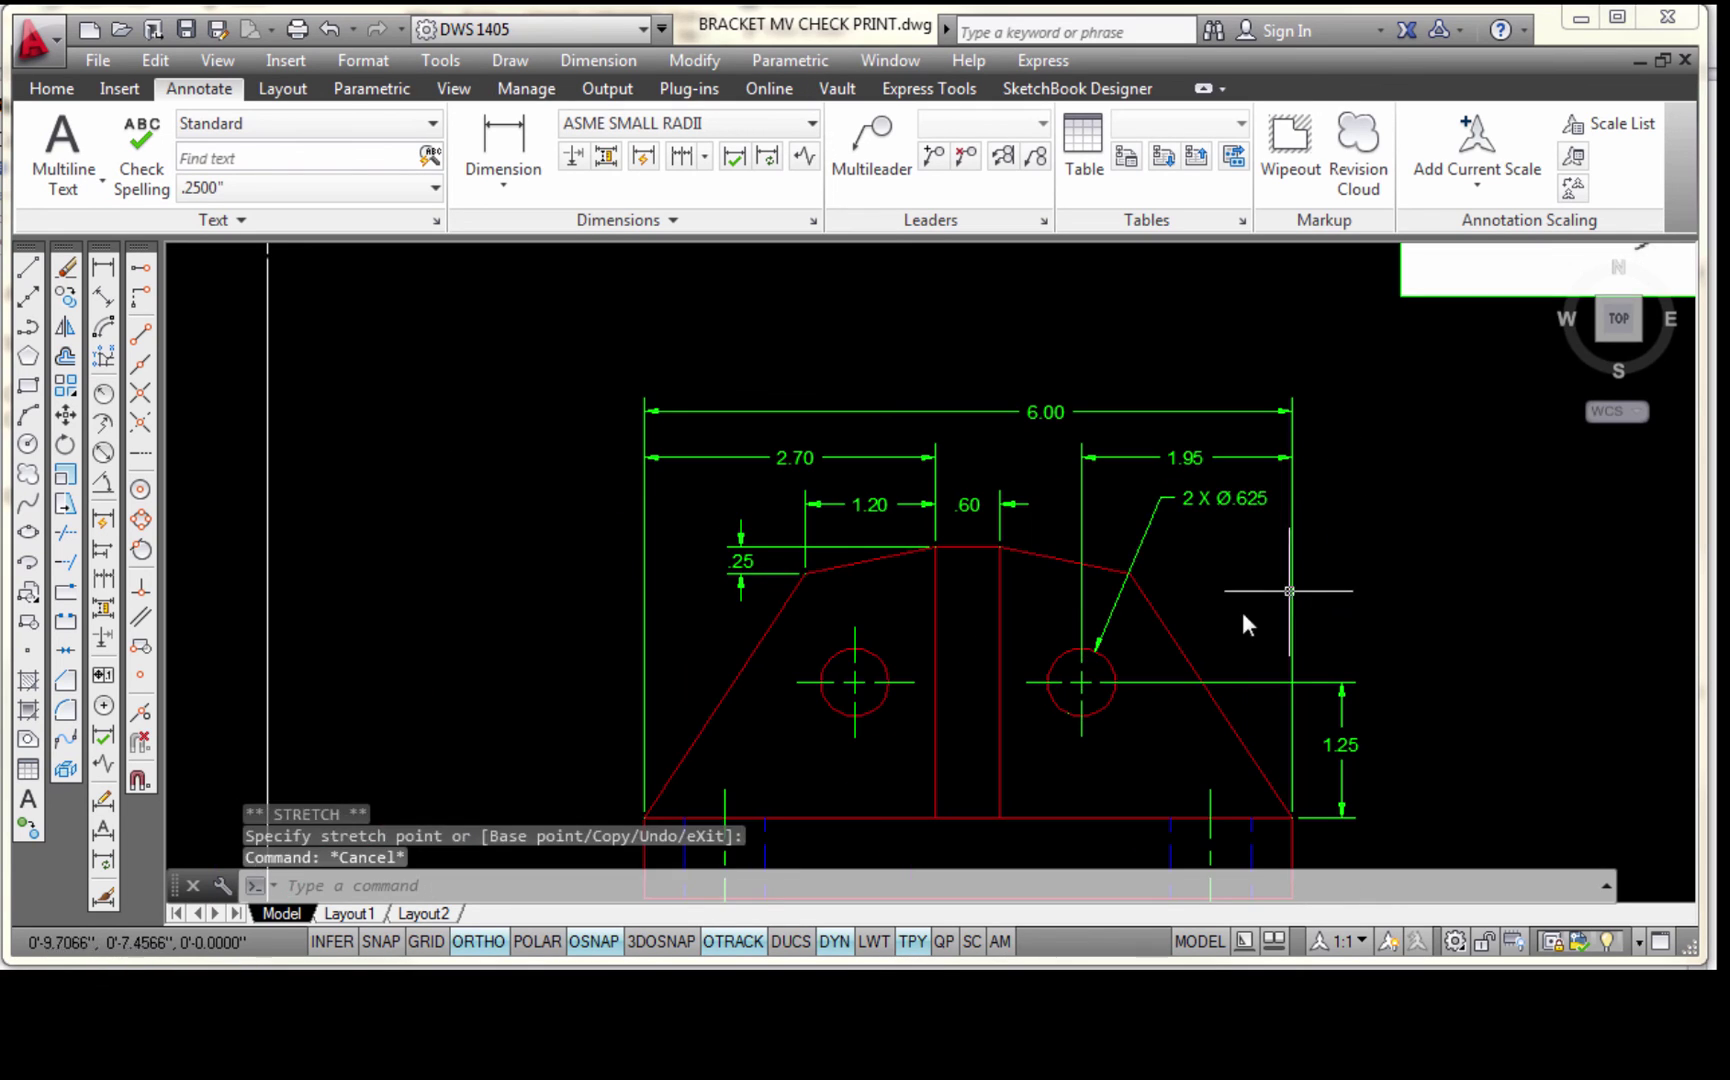
Examine the general notes below the front view for the dimensioning standard and the material
{"action": "scroll", "coordinate": [1200, 620], "scroll_direction": "down", "scroll_amount": 2}
{"action": "scroll", "coordinate": [933, 704], "scroll_direction": "up", "scroll_amount": 1}
{"action": "scroll", "coordinate": [933, 704], "scroll_direction": "down", "scroll_amount": 1}
{"action": "middle_click_drag", "start_coordinate": [1131, 776], "coordinate": [1100, 571]}
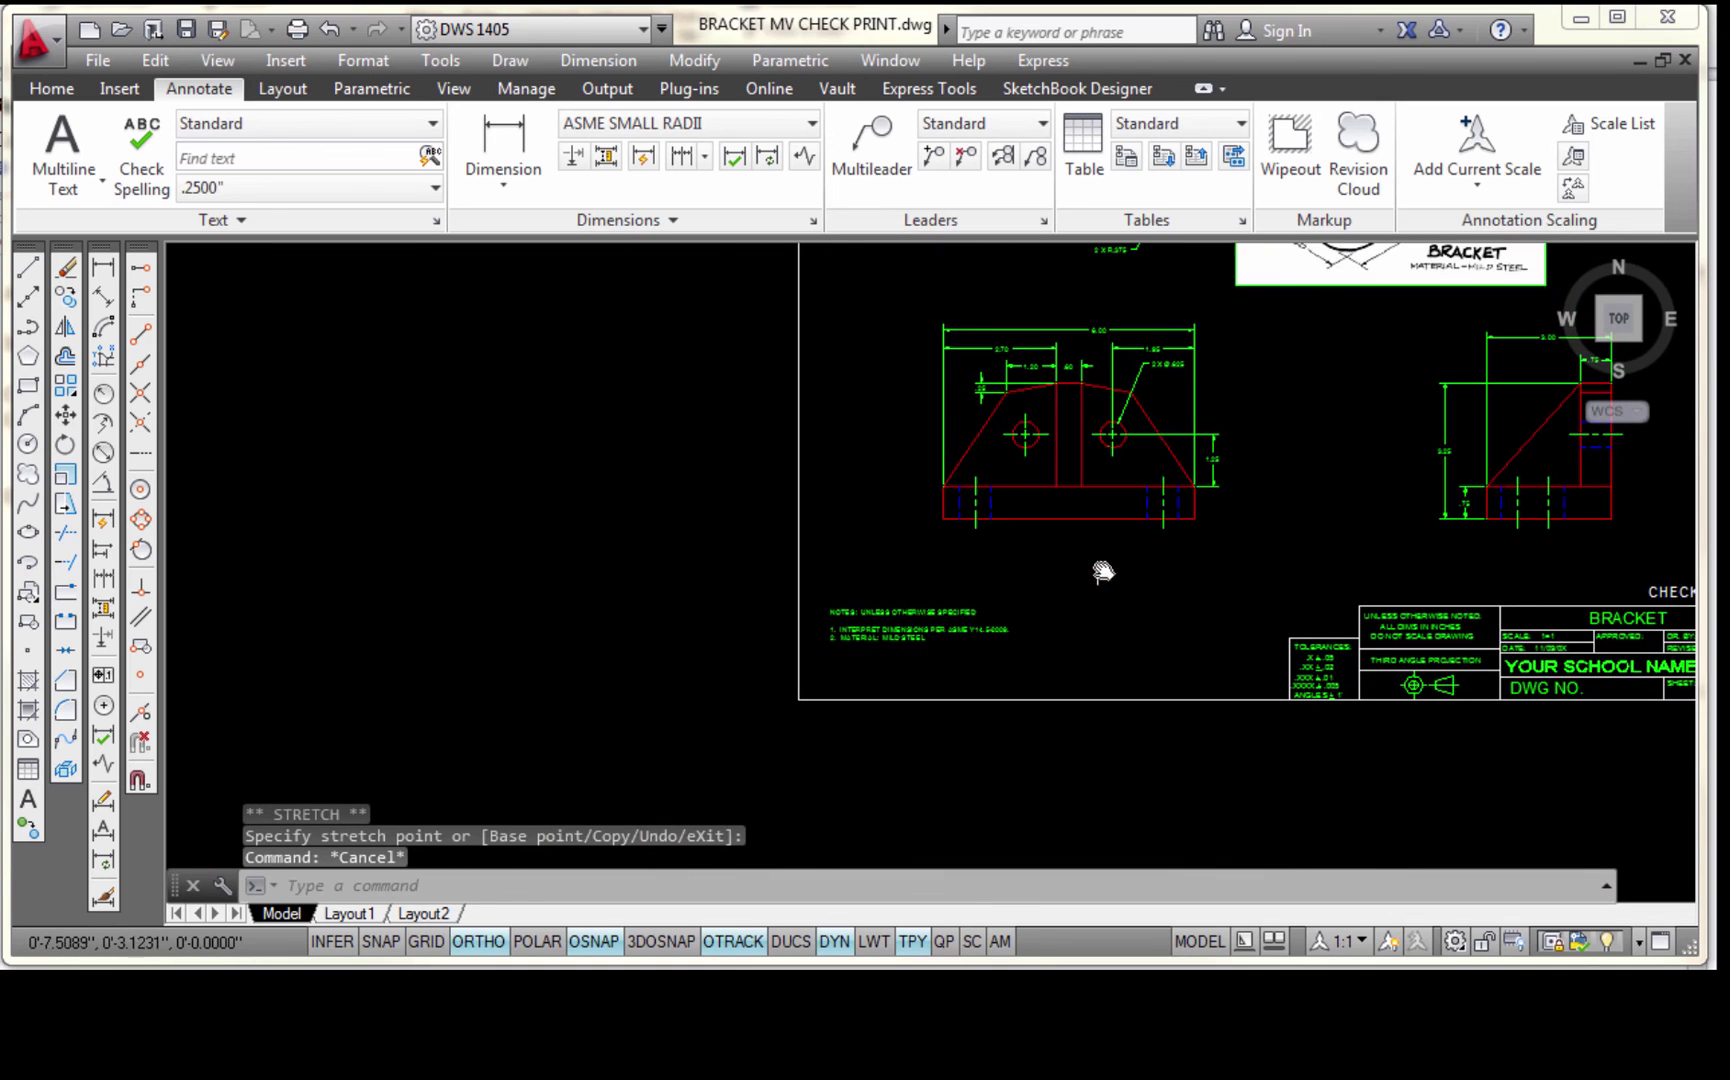
{"action": "scroll", "coordinate": [1100, 600], "scroll_direction": "up", "scroll_amount": 3}
{"action": "middle_click_drag", "start_coordinate": [1245, 600], "coordinate": [966, 519]}
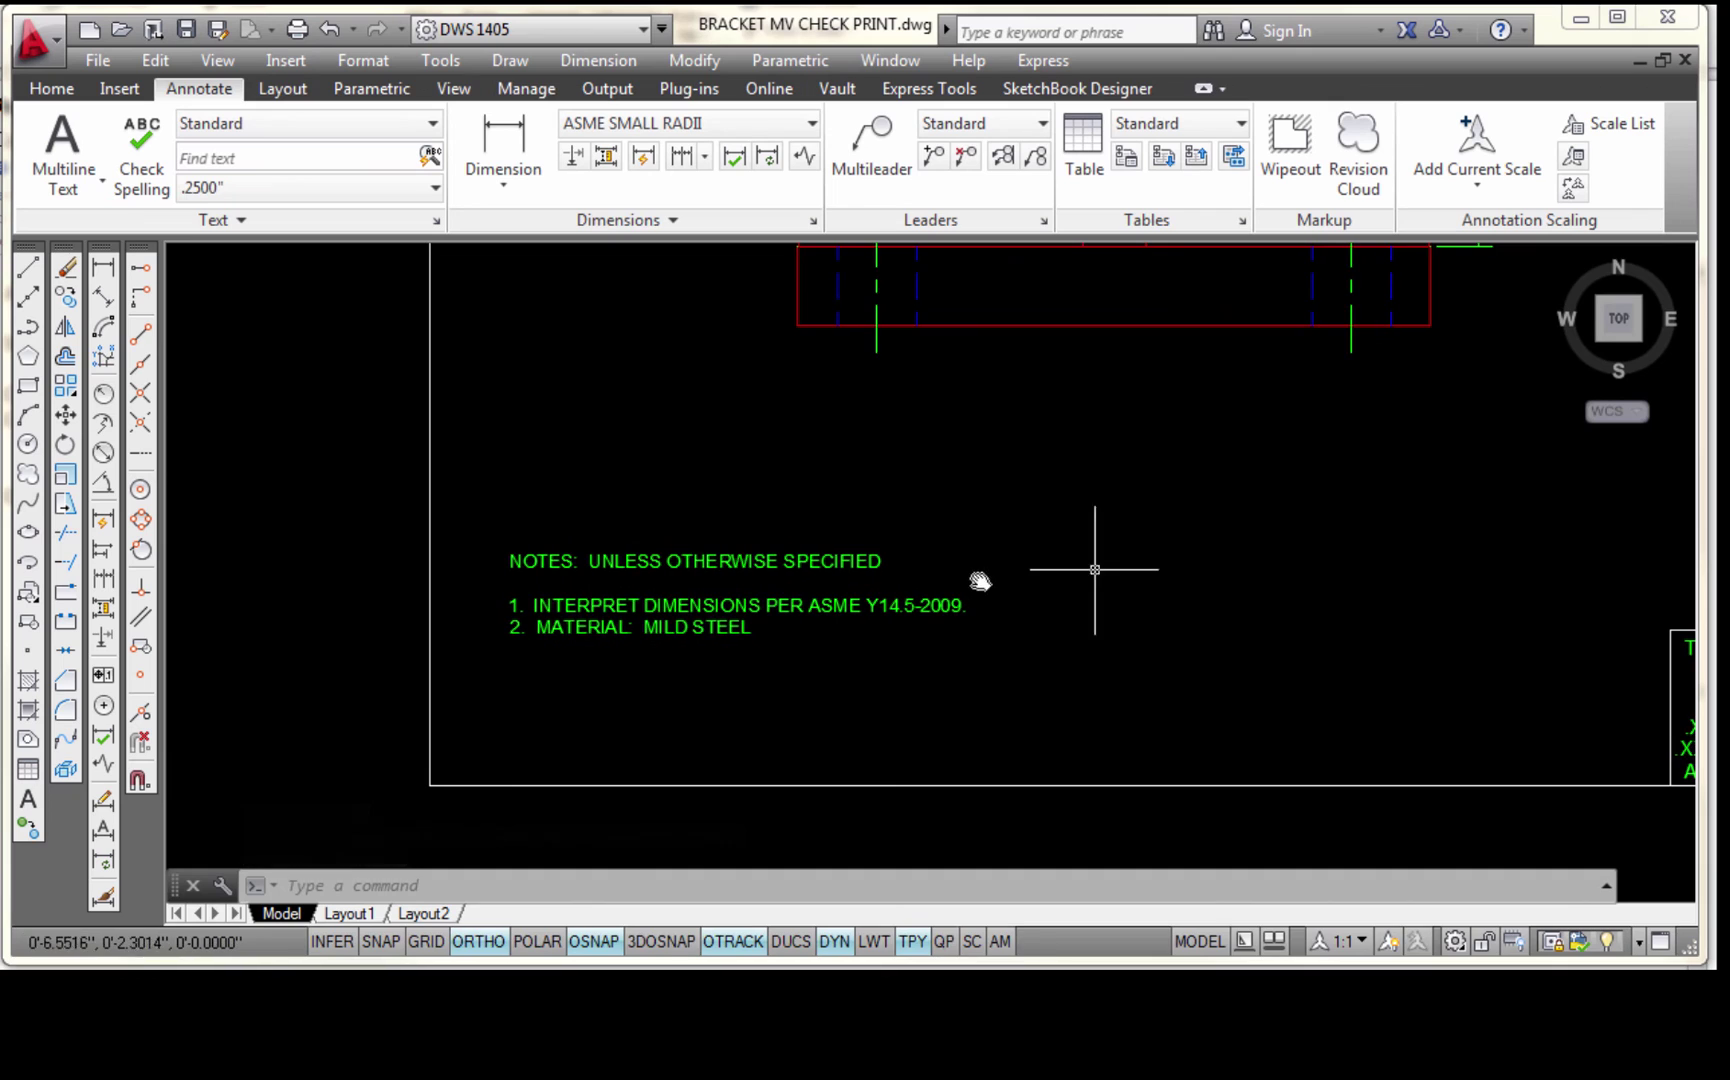
{"action": "scroll", "coordinate": [672, 530], "scroll_direction": "up", "scroll_amount": 2}
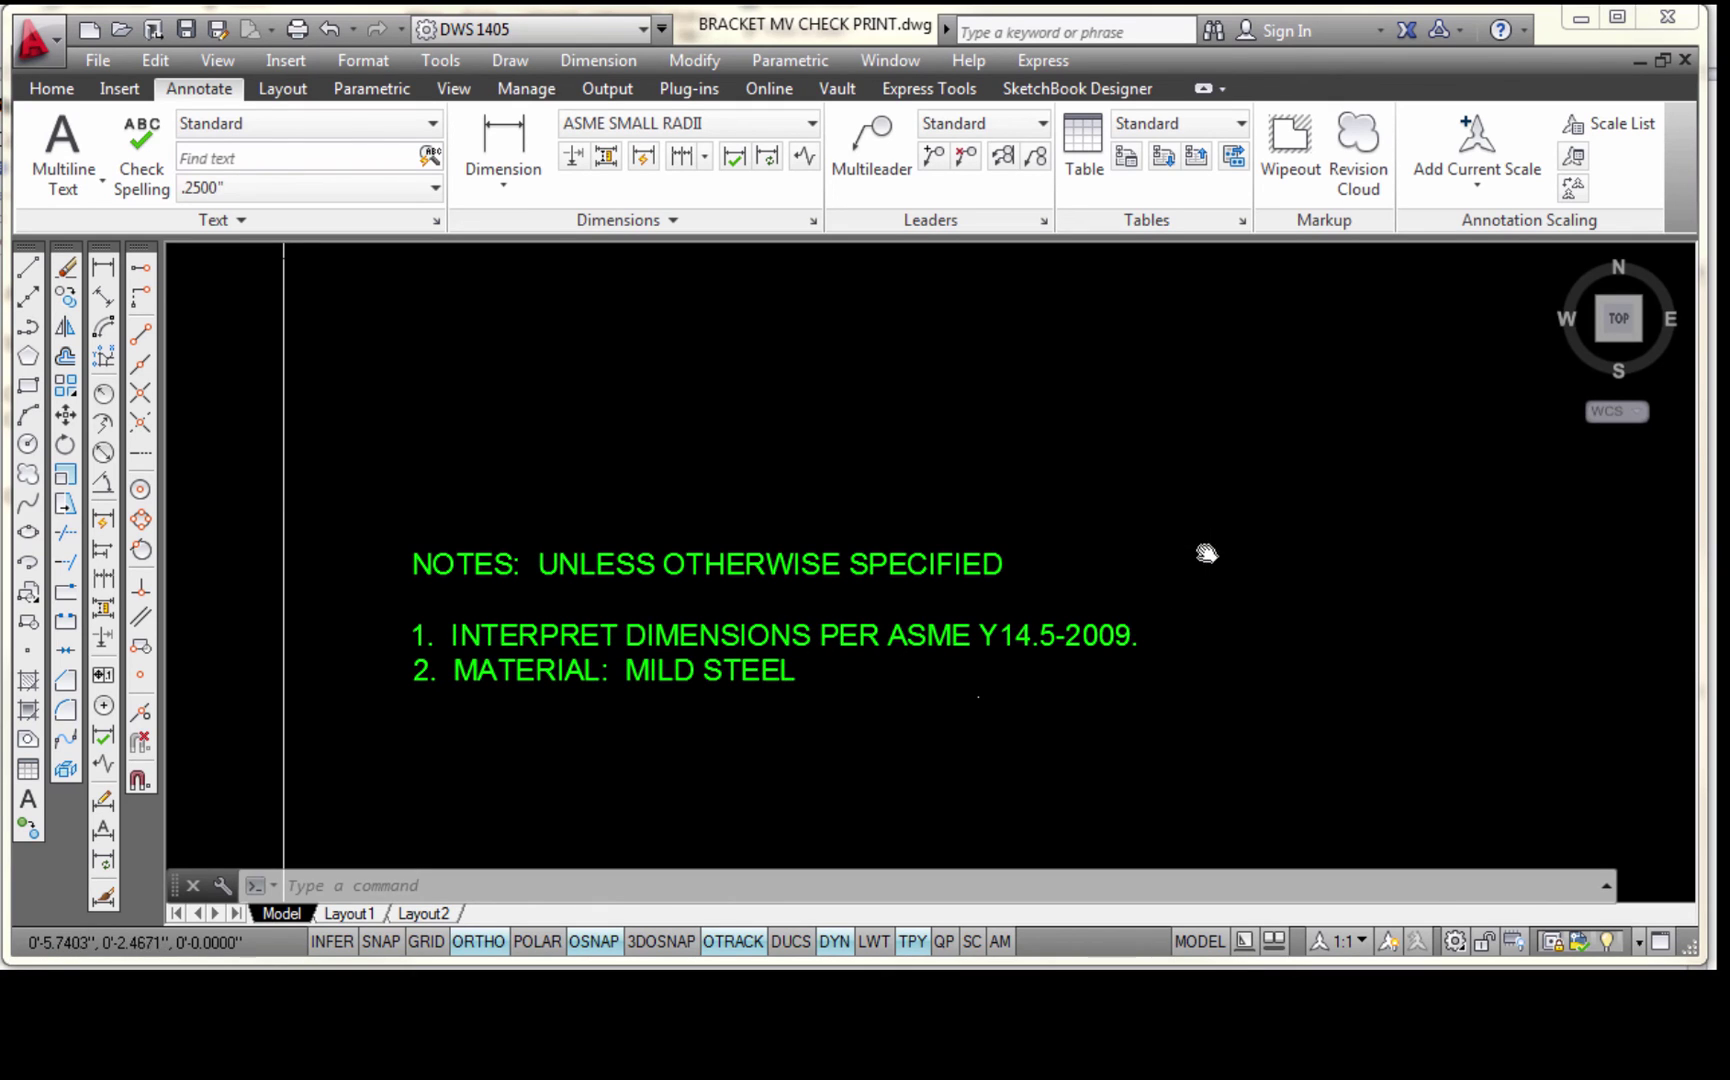
{"action": "scroll", "coordinate": [1207, 553], "scroll_direction": "down", "scroll_amount": 2}
{"action": "scroll", "coordinate": [1252, 575], "scroll_direction": "up", "scroll_amount": 2}
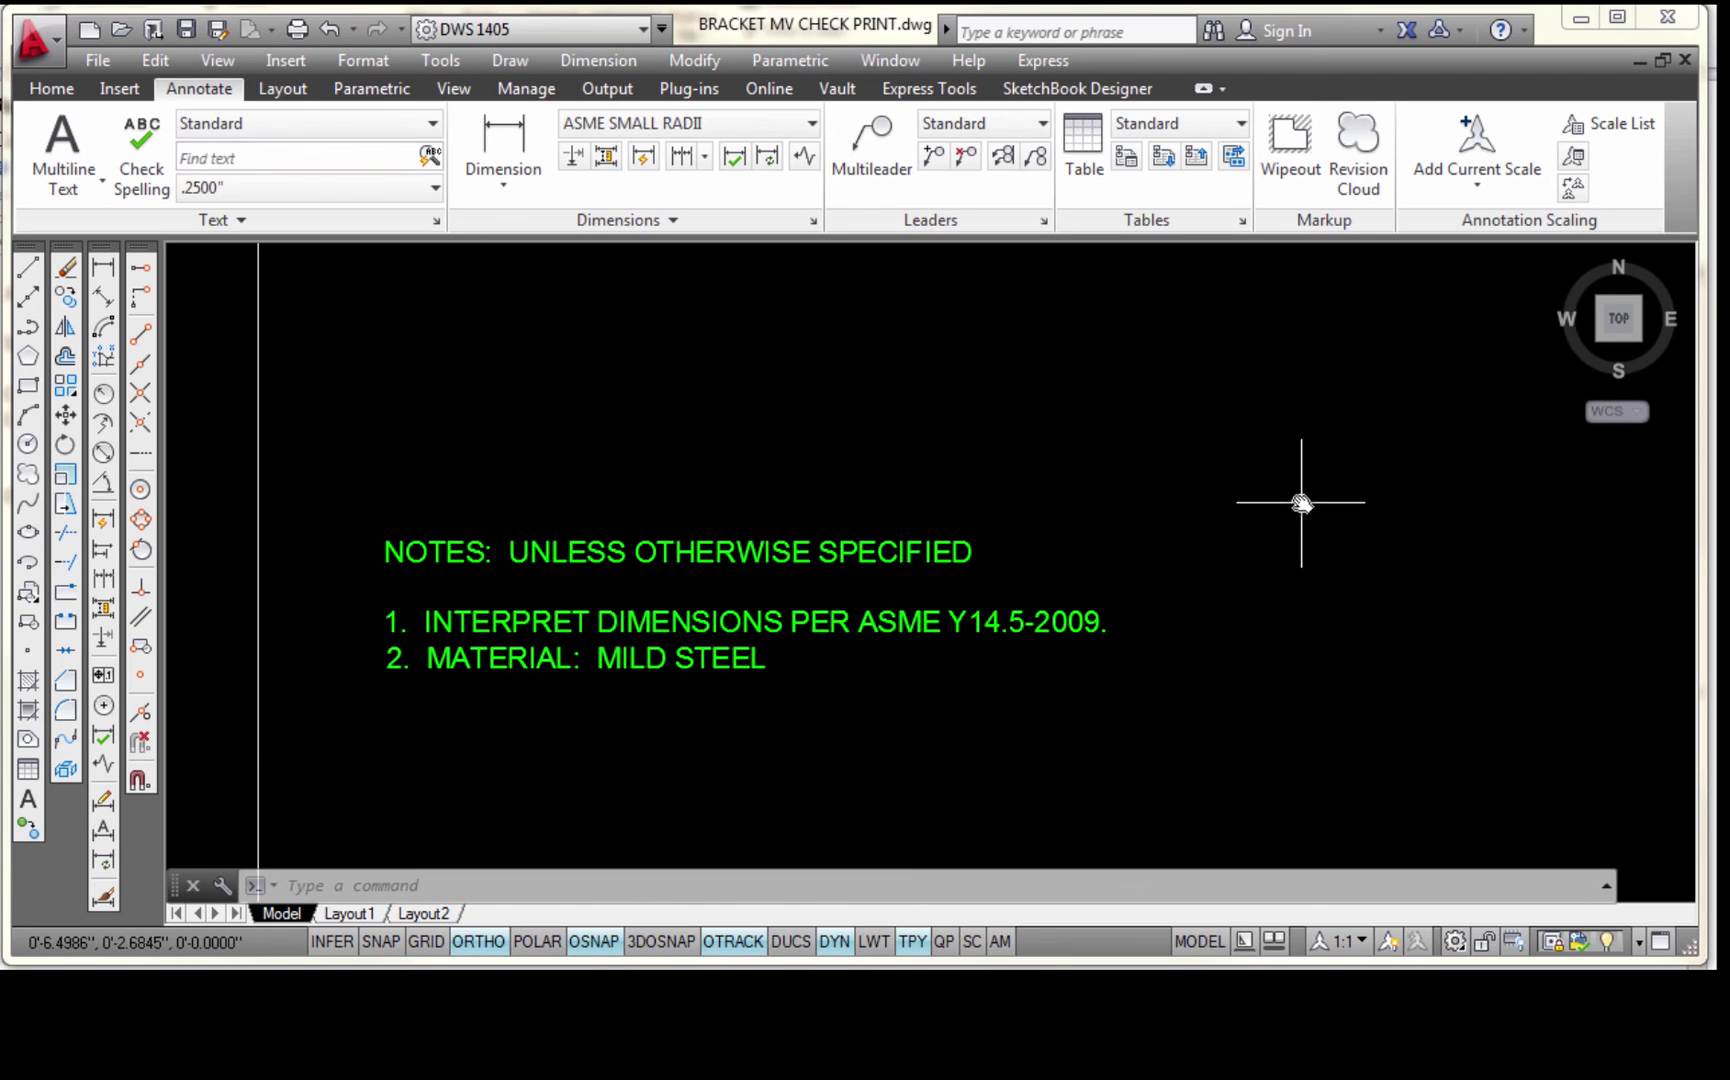
Delete the isometric bracket reference sketch image from the drawing sheet
{"action": "scroll", "coordinate": [1303, 489], "scroll_direction": "down", "scroll_amount": 3}
{"action": "mouse_move", "coordinate": [1303, 489]}
{"action": "middle_mouse_down"}
{"action": "mouse_move", "coordinate": [1089, 683]}
{"action": "mouse_move", "coordinate": [1227, 594]}
{"action": "mouse_move", "coordinate": [1578, 500]}
{"action": "mouse_move", "coordinate": [1301, 664]}
{"action": "mouse_move", "coordinate": [1170, 799]}
{"action": "middle_mouse_up"}
{"action": "scroll", "coordinate": [1578, 500], "scroll_direction": "down", "scroll_amount": 3}
{"action": "scroll", "coordinate": [1170, 799], "scroll_direction": "up", "scroll_amount": 2}
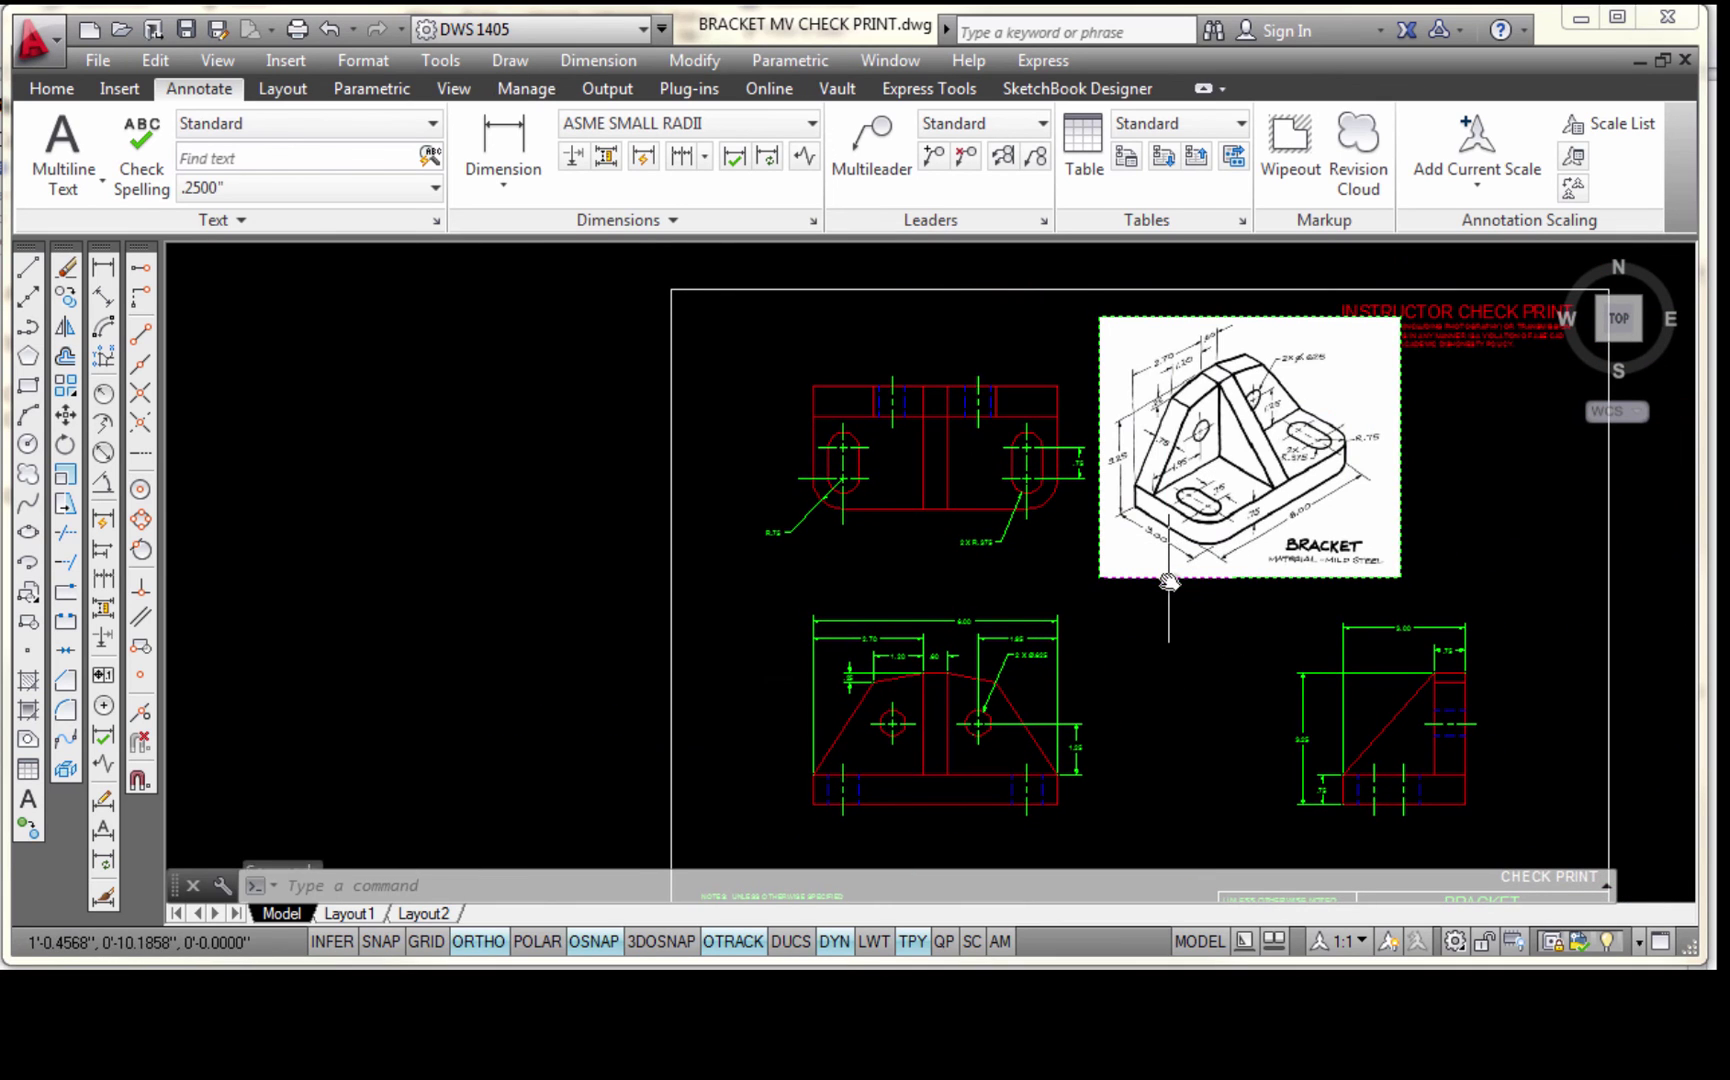
{"action": "left_click", "coordinate": [1167, 578]}
{"action": "key", "text": "Delete"}
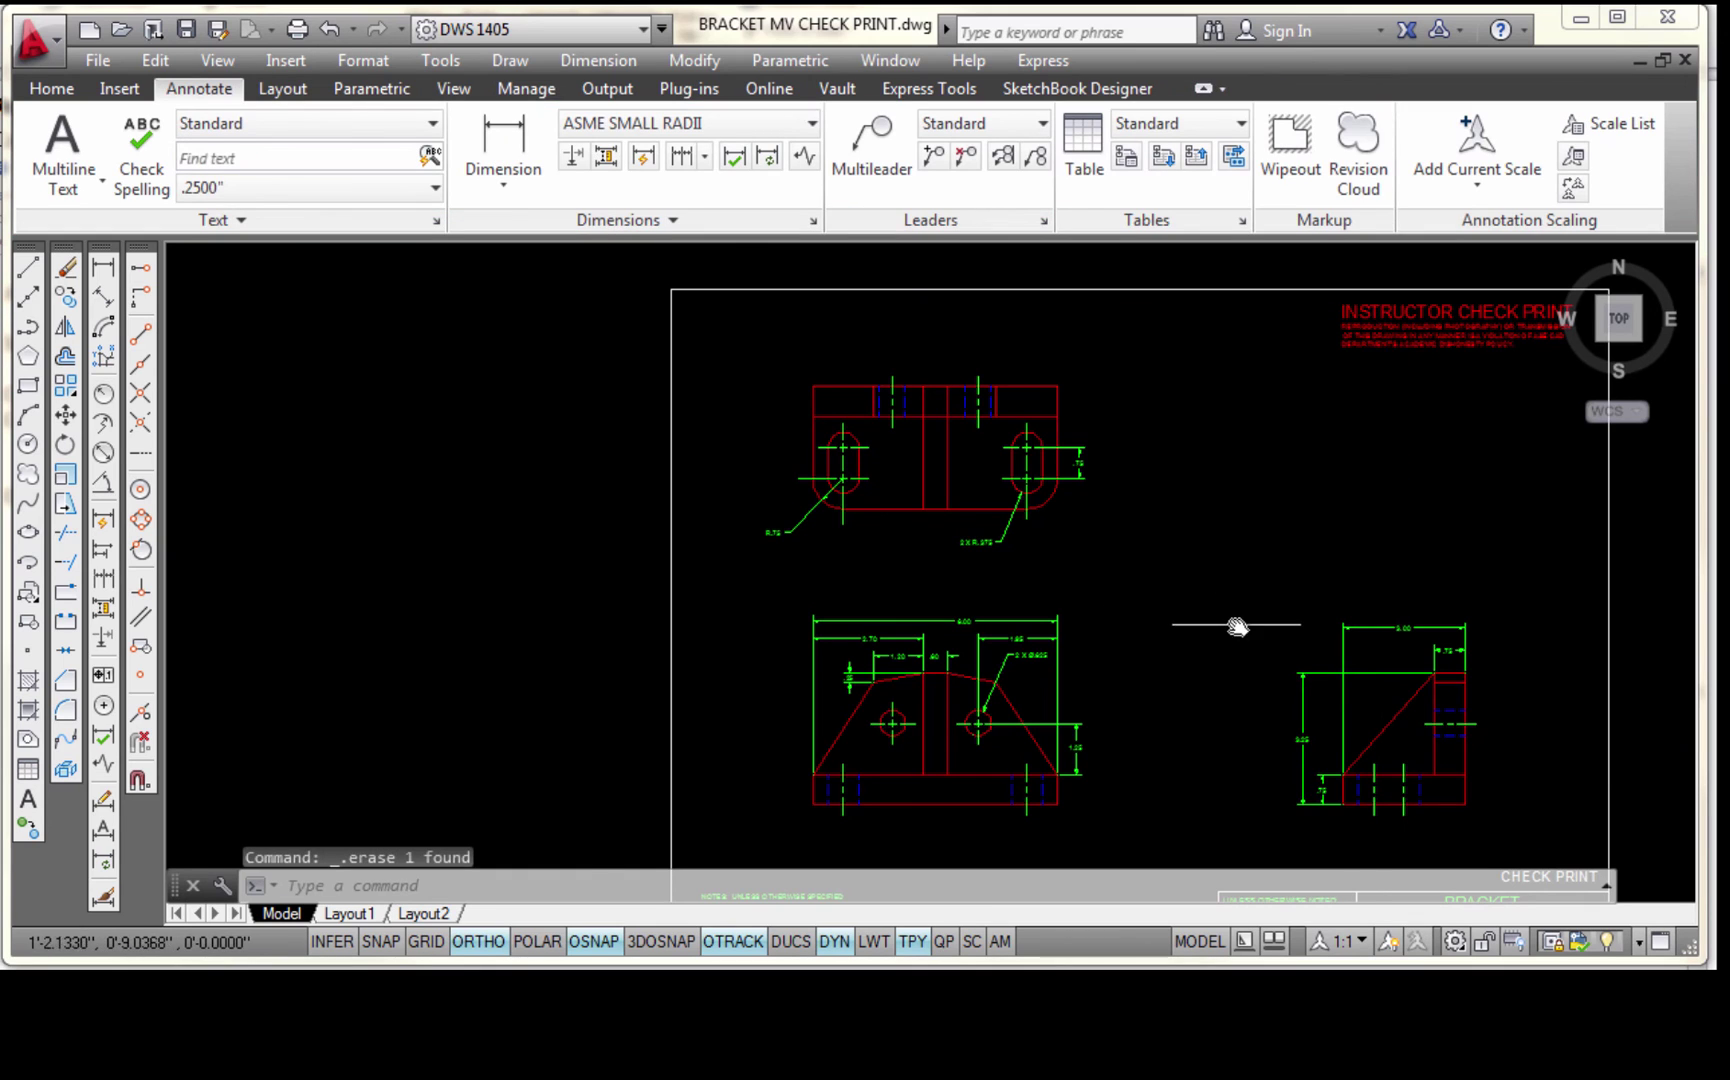
{"action": "scroll", "coordinate": [1224, 645], "scroll_direction": "up", "scroll_amount": 2}
{"action": "mouse_move", "coordinate": [1224, 648]}
{"action": "middle_mouse_down"}
{"action": "mouse_move", "coordinate": [1162, 590]}
{"action": "mouse_move", "coordinate": [1189, 699]}
{"action": "mouse_move", "coordinate": [1170, 602]}
{"action": "middle_mouse_up"}
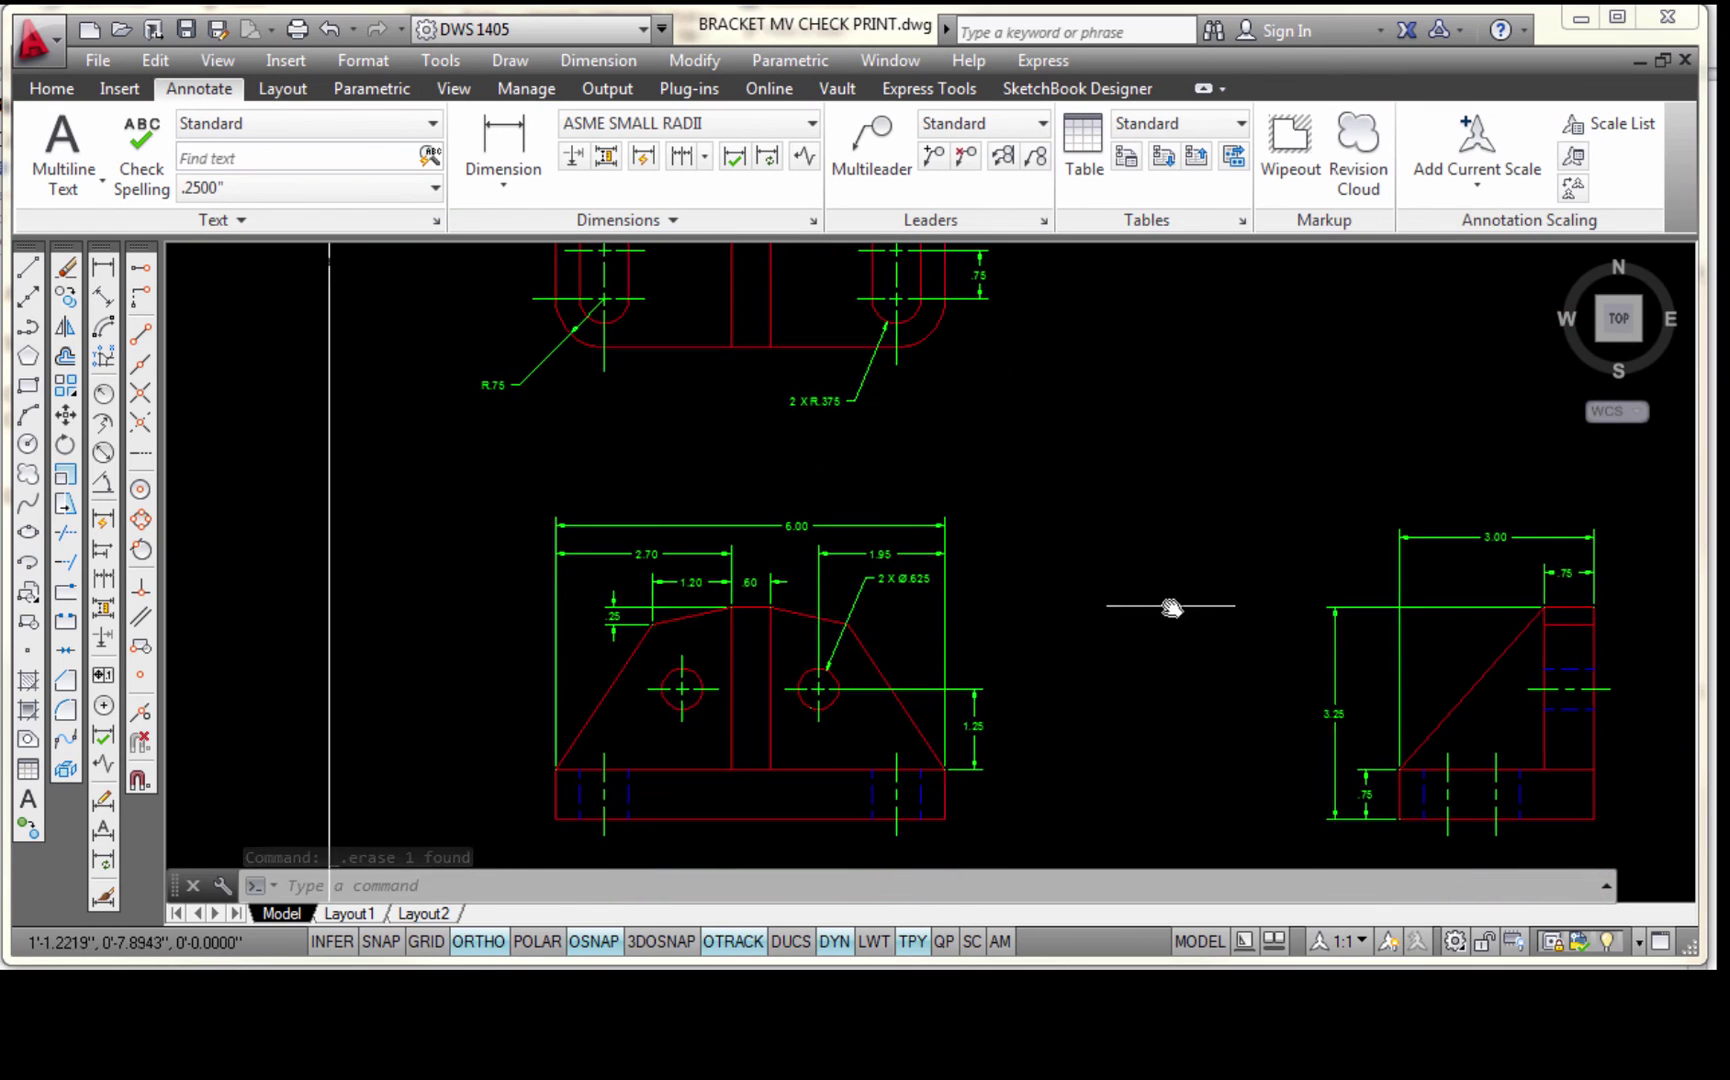